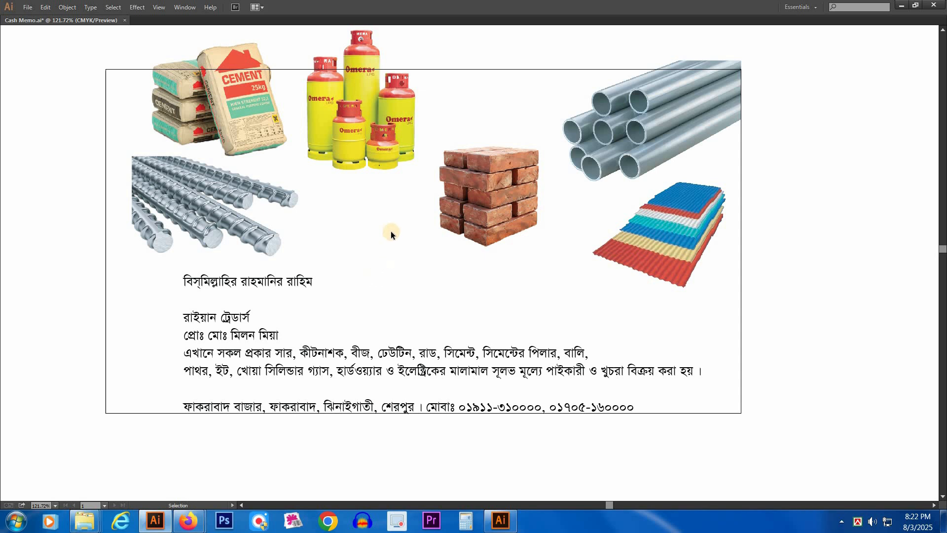
mouse_move(392, 247)
left_mouse_down()
mouse_move(396, 259)
mouse_move(392, 233)
left_mouse_up()
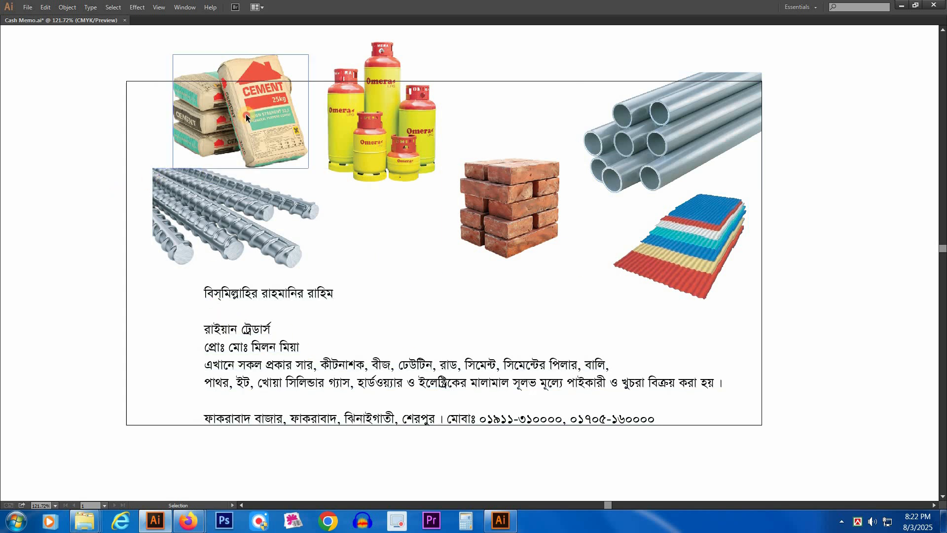
left_click(253, 142)
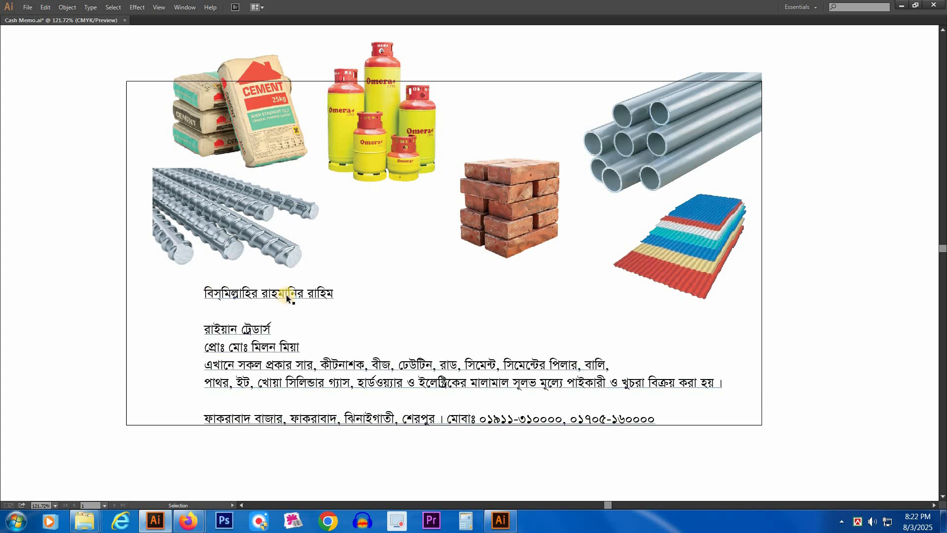
left_click_drag(439, 310, 443, 276)
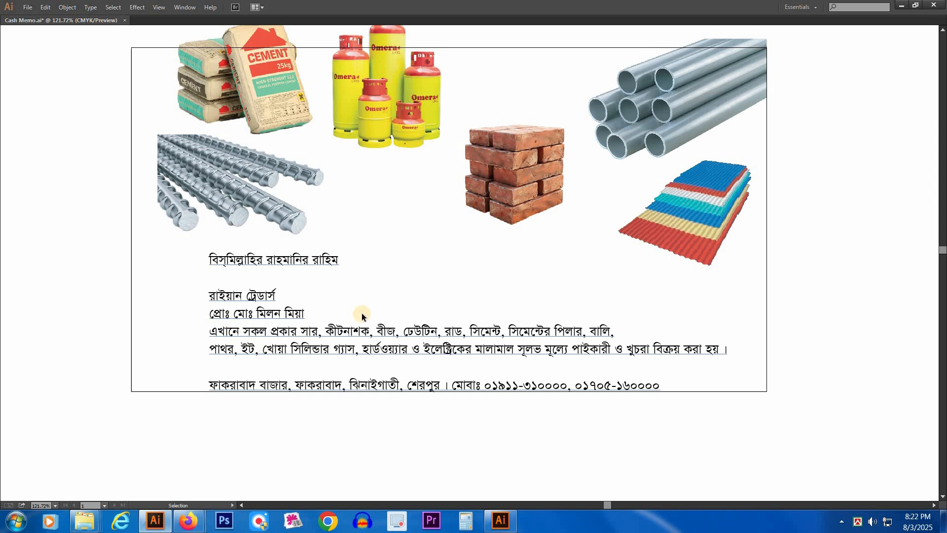
left_click(396, 283)
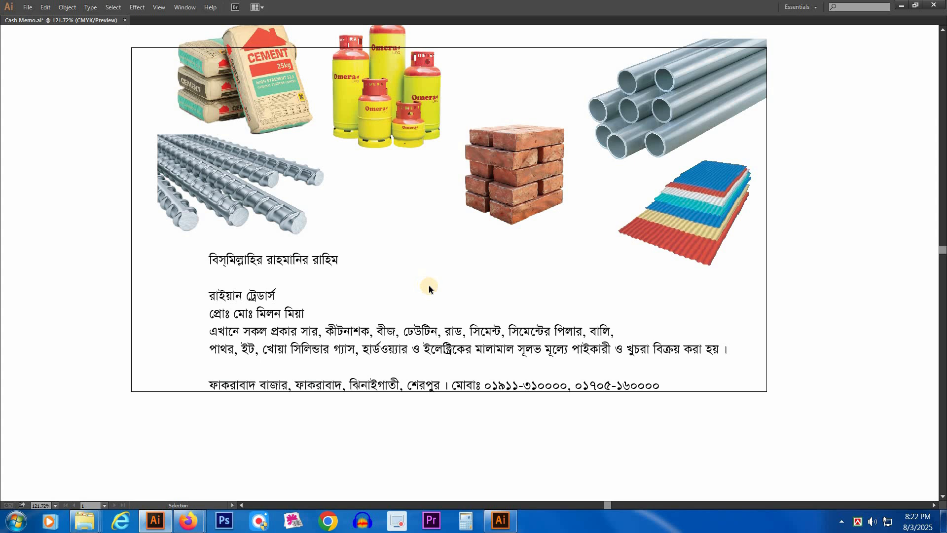
Step: Draw a rectangle 8.27 in wide and 11.69 in high in the empty area below the product images and shop text
key("Tab")
left_click_drag(476, 366, 459, 250)
scroll(458, 250, "down", 5)
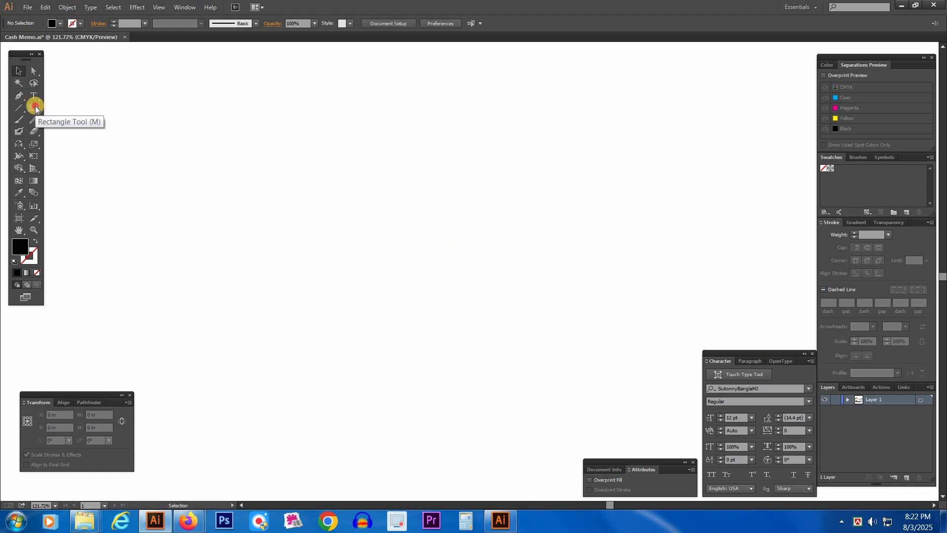
left_click(323, 198)
left_click_drag(543, 118, 434, 148)
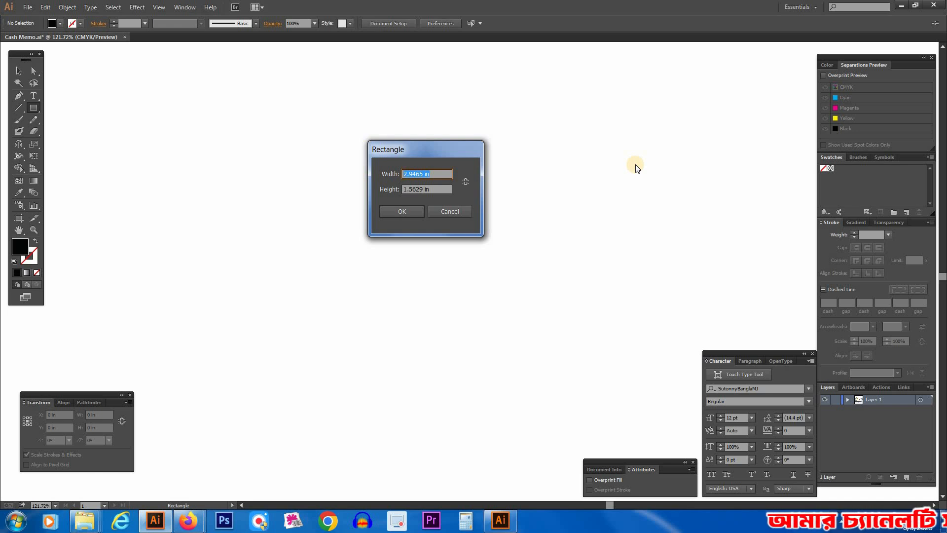
type("8.27")
key("Tab")
type("11.69")
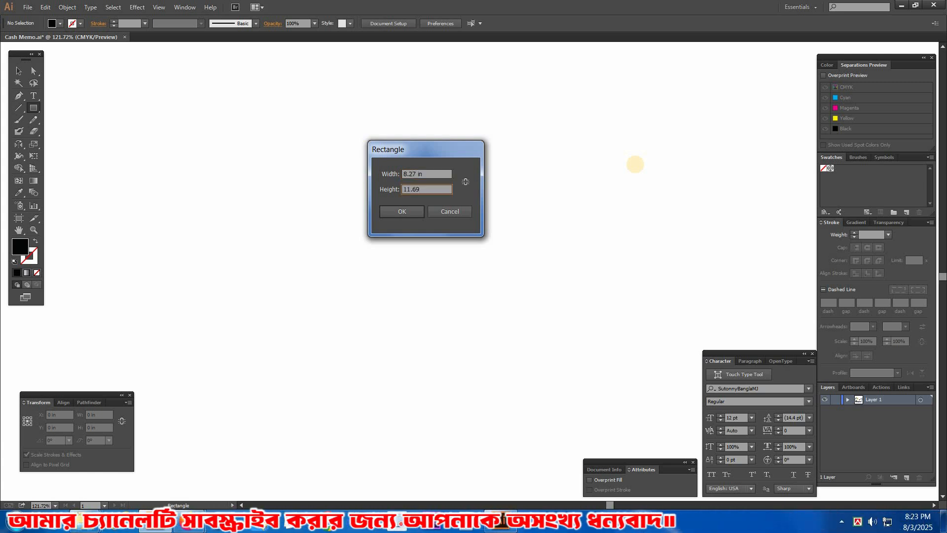
key("Return")
Step: Shift the new rectangle about 0.25 in to the right and swap its fill and stroke for a black outline without fill
key("v")
left_click_drag(507, 291, 493, 263)
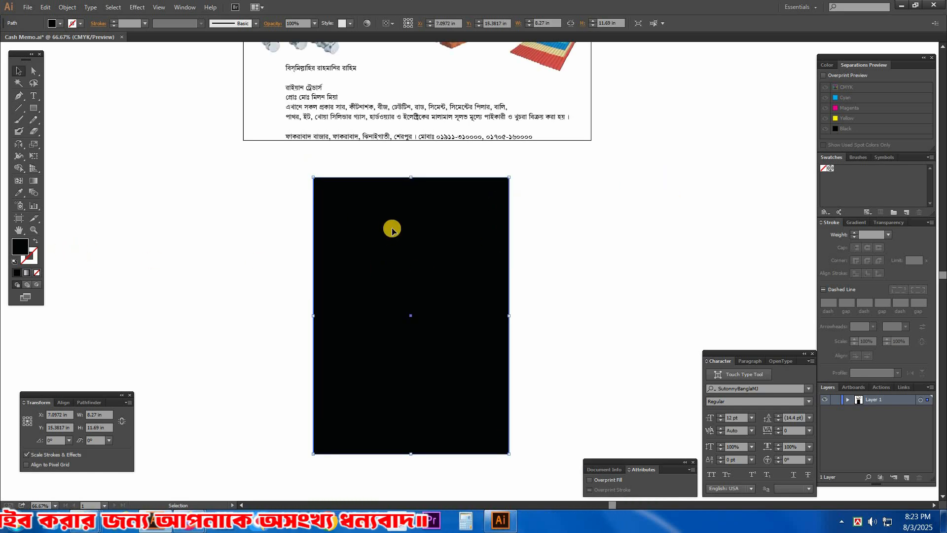
left_click_drag(393, 232, 401, 234)
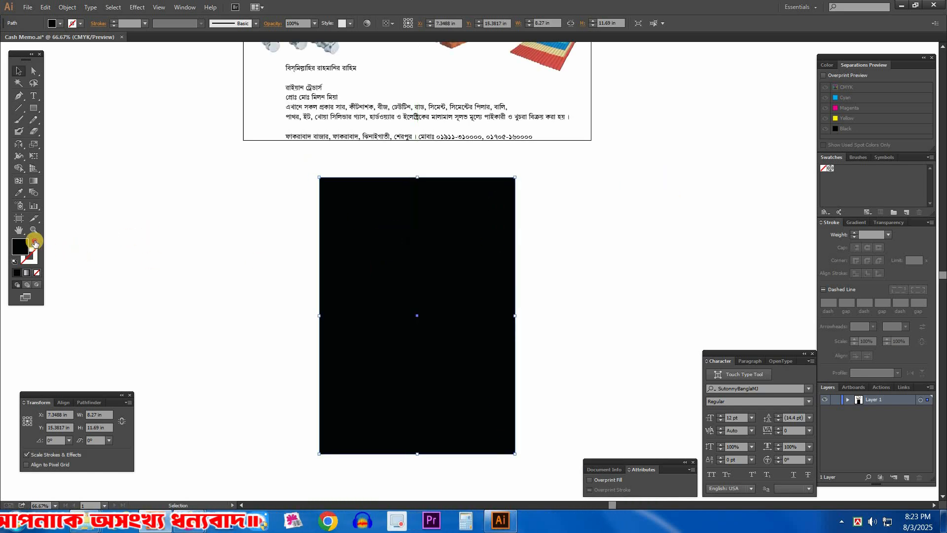
left_click(34, 241)
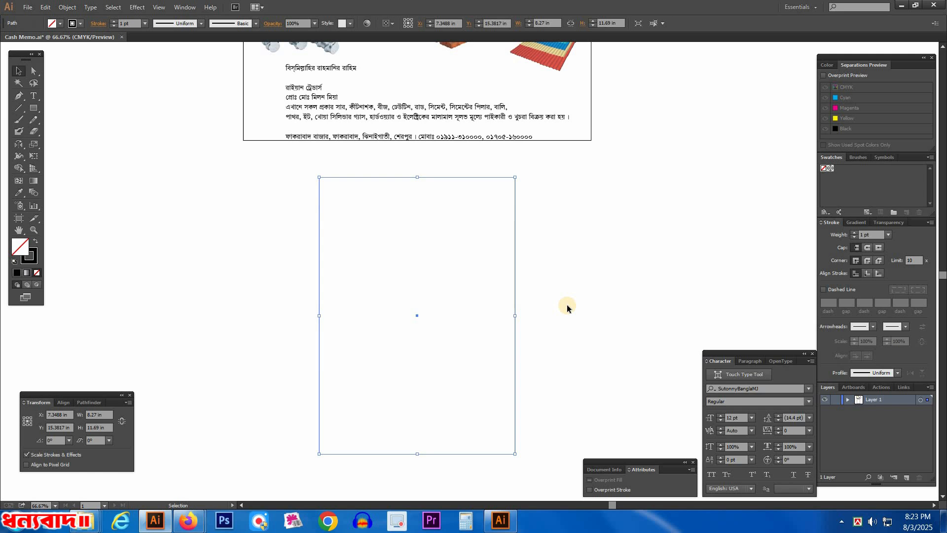
Step: Fit the artboard to the selected 8.27 × 11.69 in rectangle, then deselect it
left_click(68, 7)
mouse_move(119, 347)
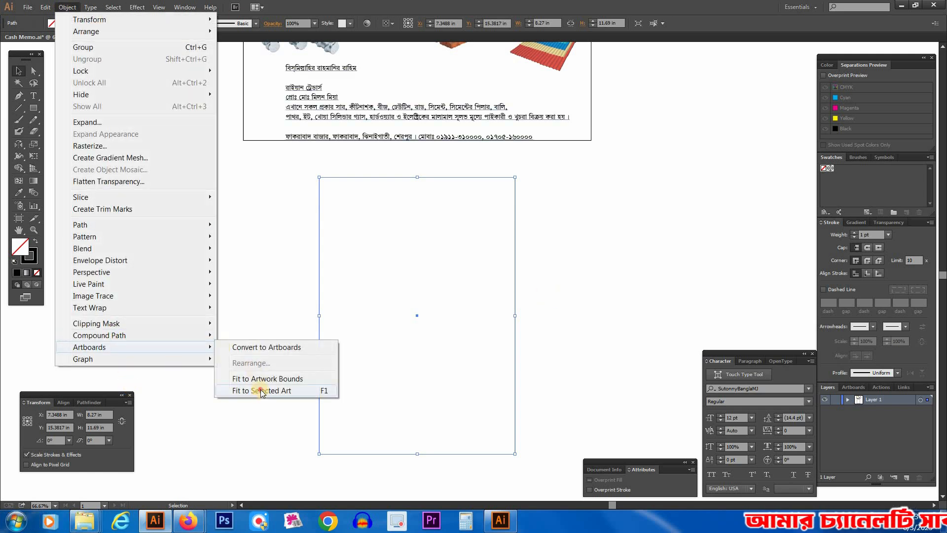
left_click(261, 389)
left_click(272, 217)
key("z")
left_click_drag(628, 433, 641, 447)
left_click_drag(588, 328, 567, 298)
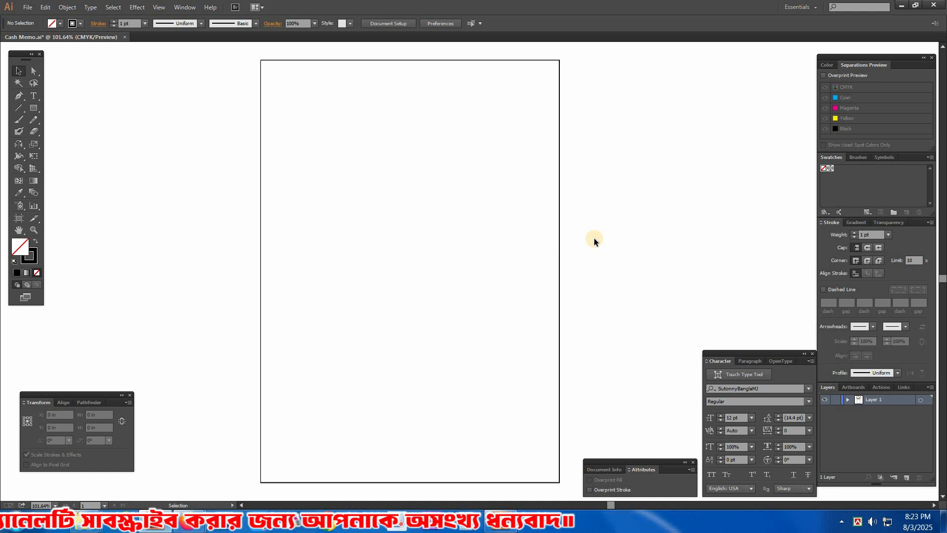
left_click_drag(594, 238, 572, 222)
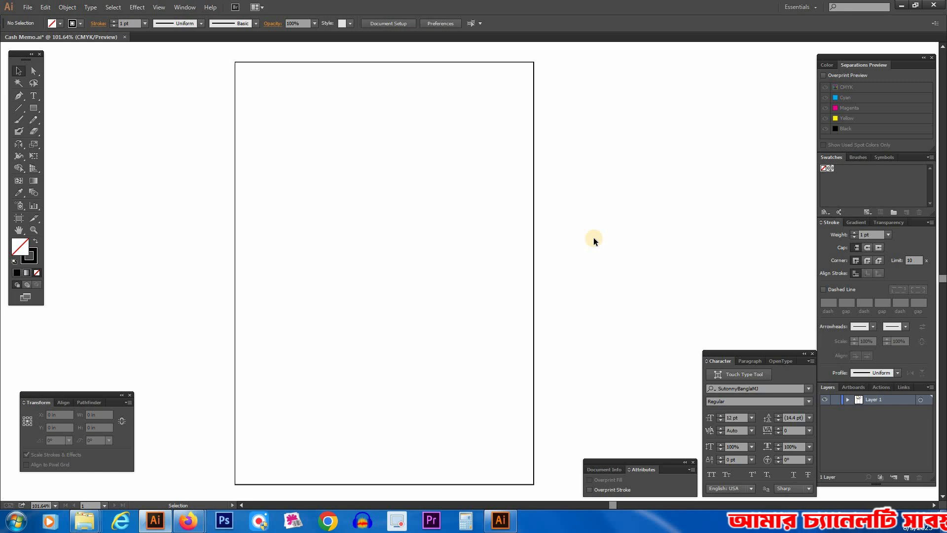
left_click_drag(594, 238, 588, 241)
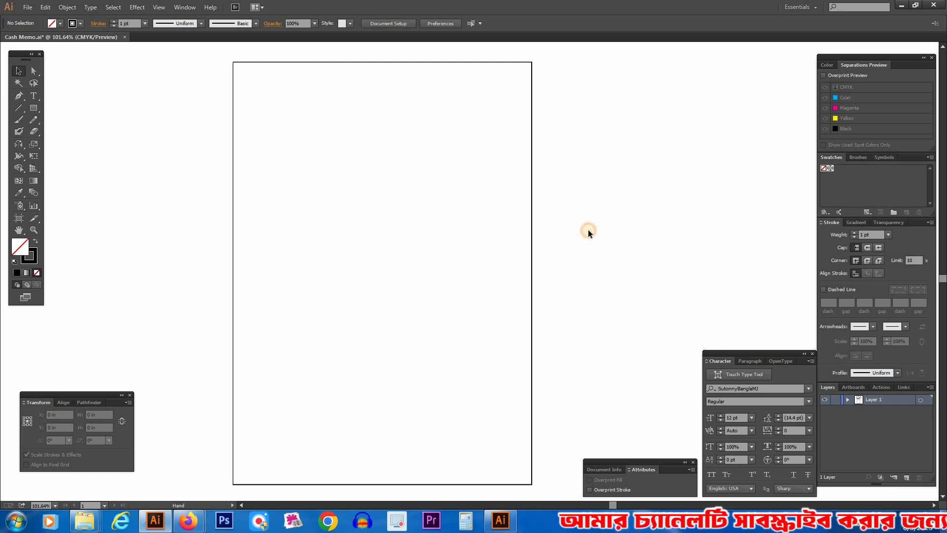
left_click_drag(174, 159, 314, 245)
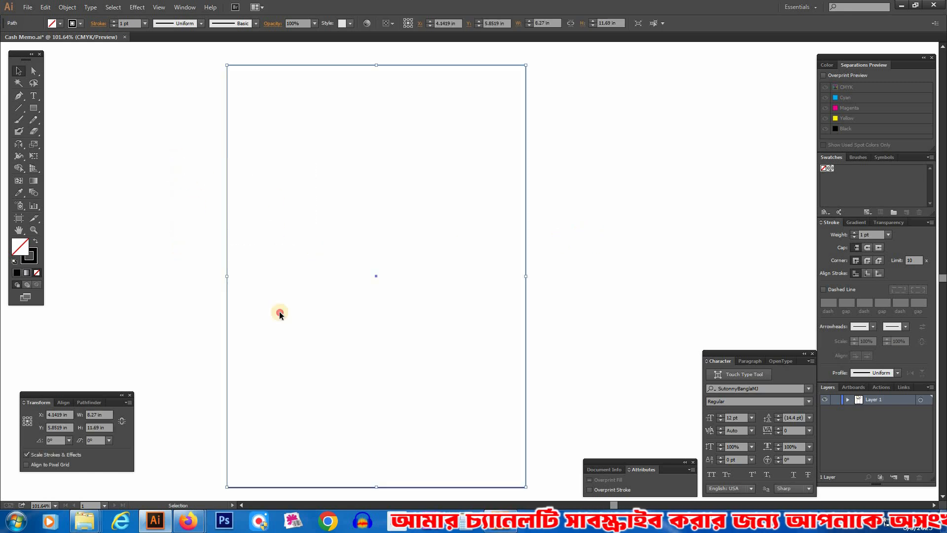
left_click(700, 282)
left_click_drag(583, 231, 469, 303)
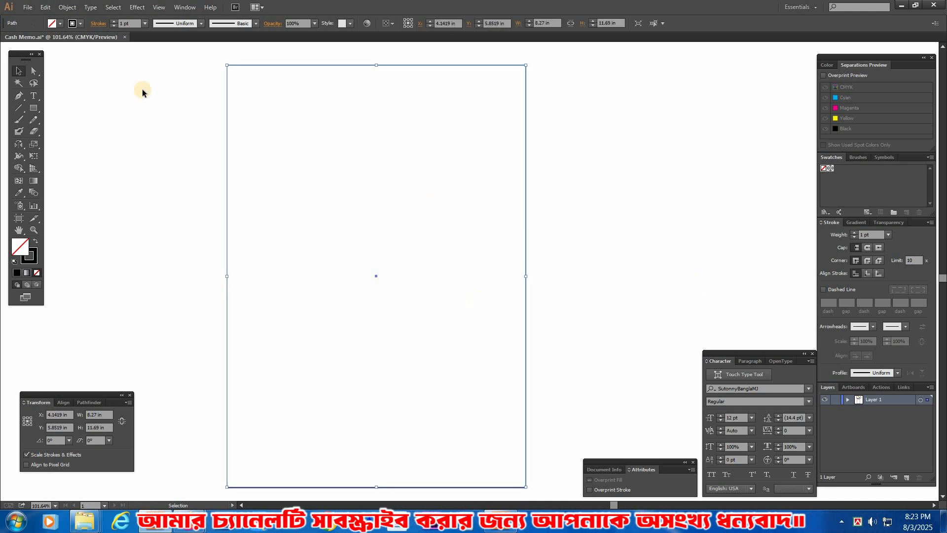
left_click(67, 8)
left_click(571, 211)
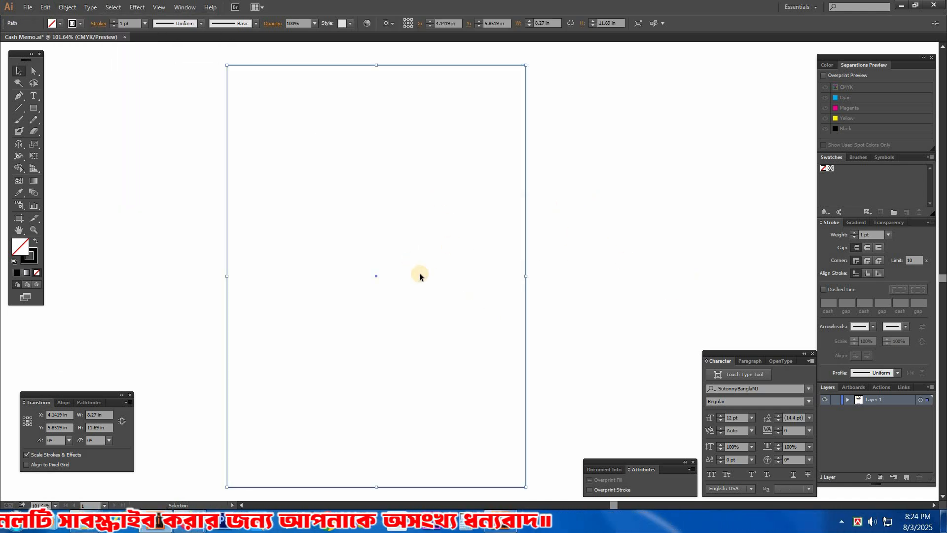
Step: Create an inner rectangle by offsetting the page rectangle's path by -0.4 in with mitered joins
left_click_drag(151, 174, 330, 272)
left_click(68, 8)
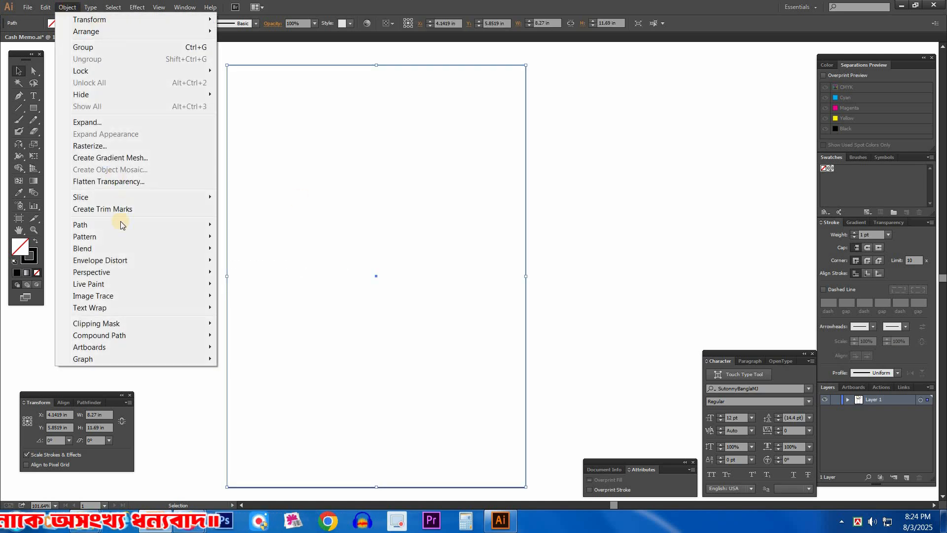
mouse_move(115, 225)
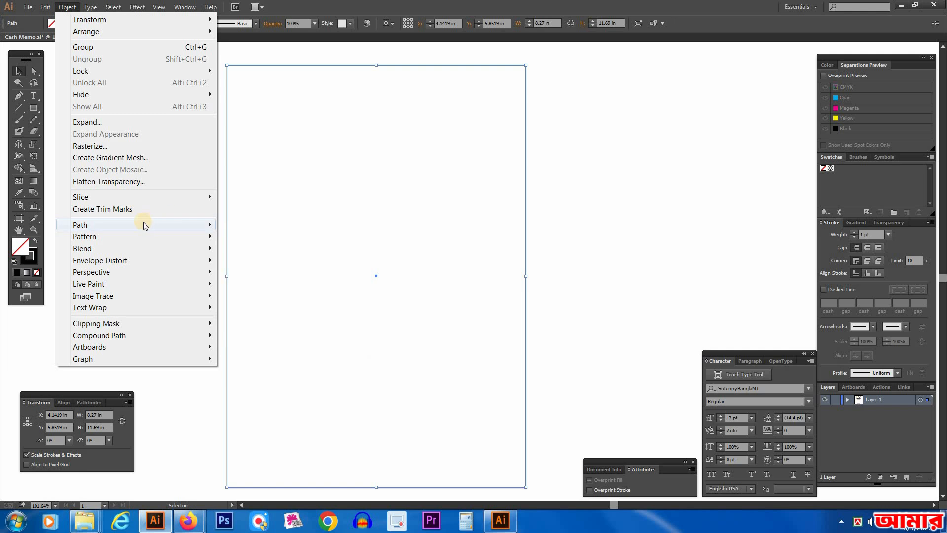
mouse_move(143, 224)
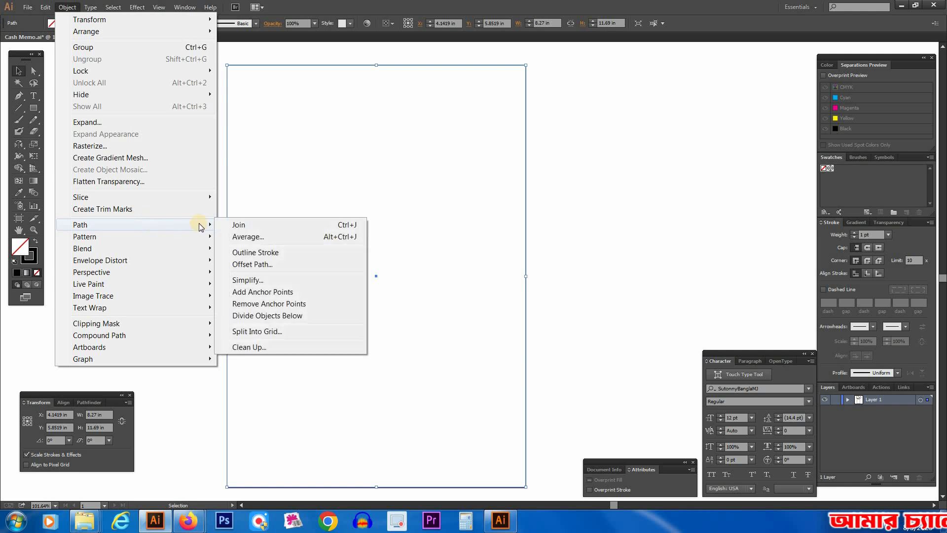
left_click(255, 265)
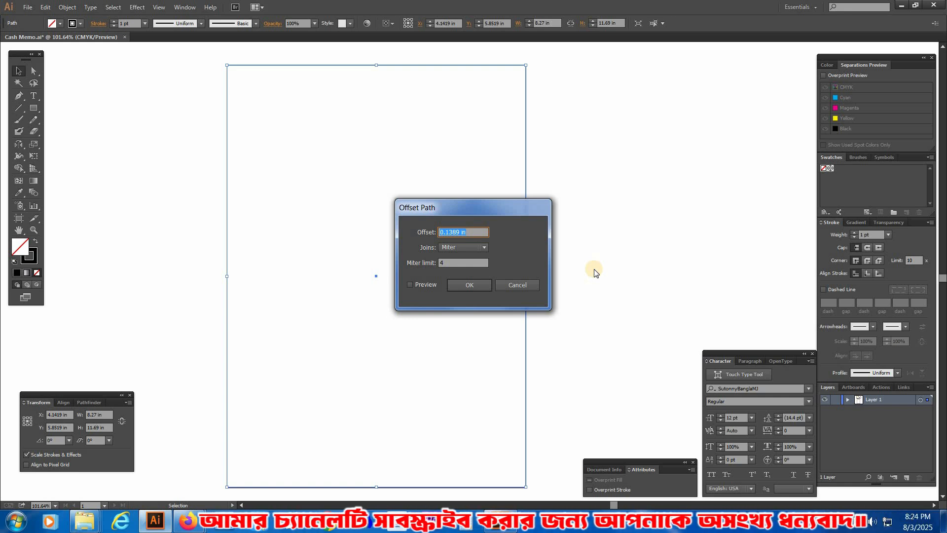
type("-")
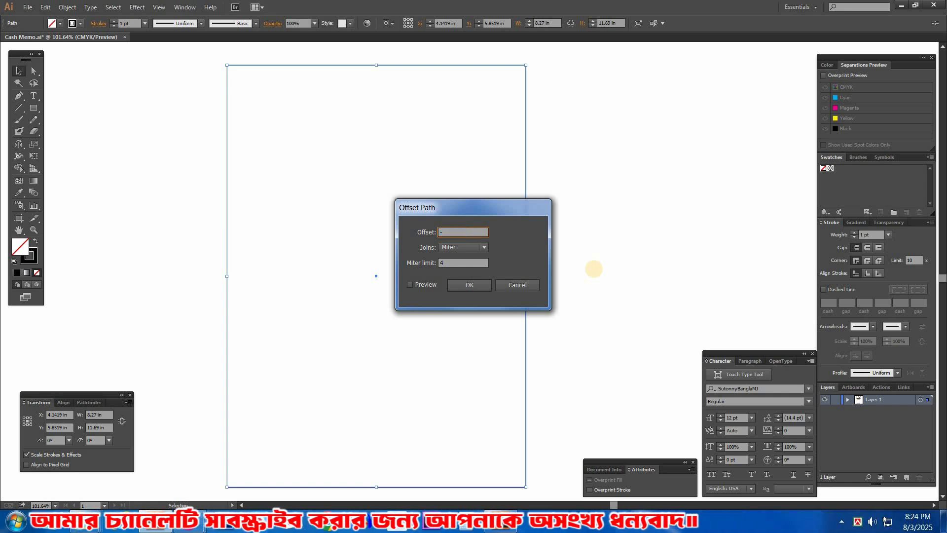
type(".4")
key("Return")
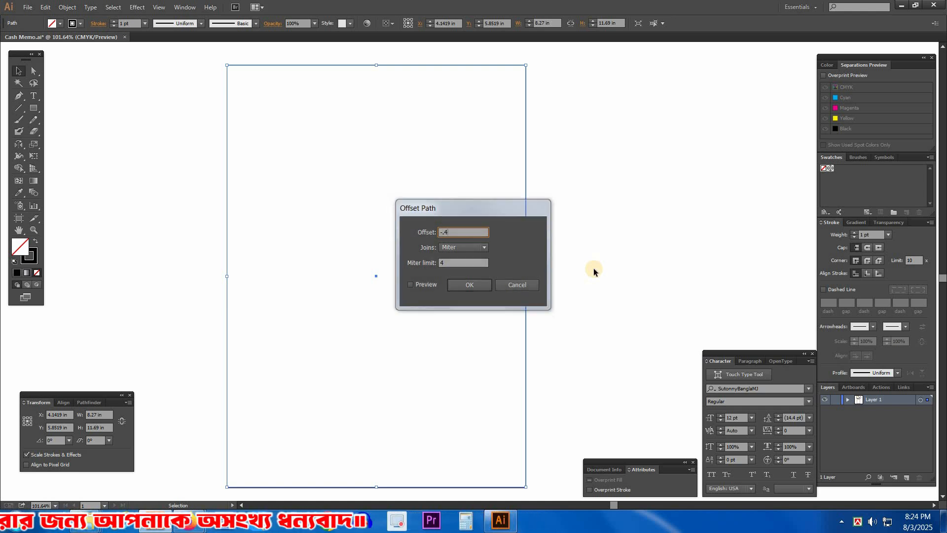
left_click(165, 305)
left_click(635, 205)
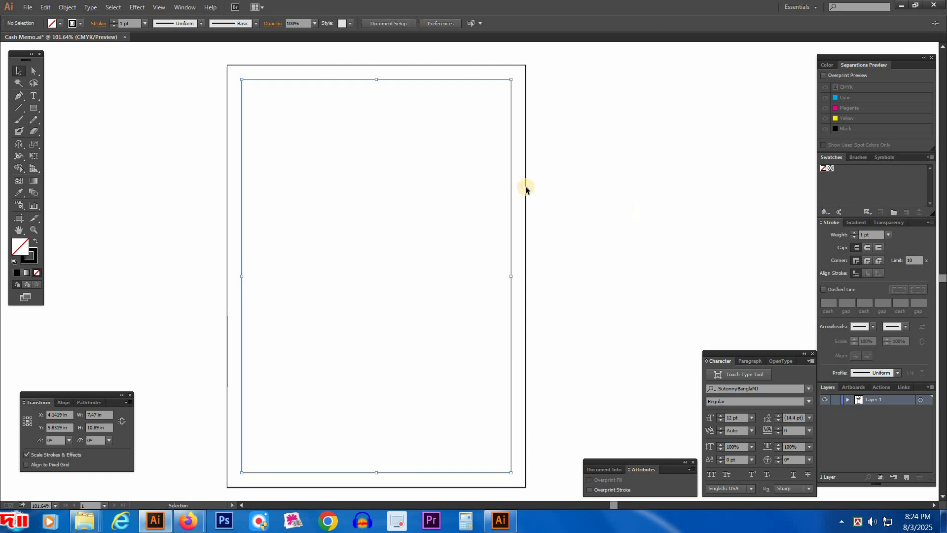
left_click(617, 309)
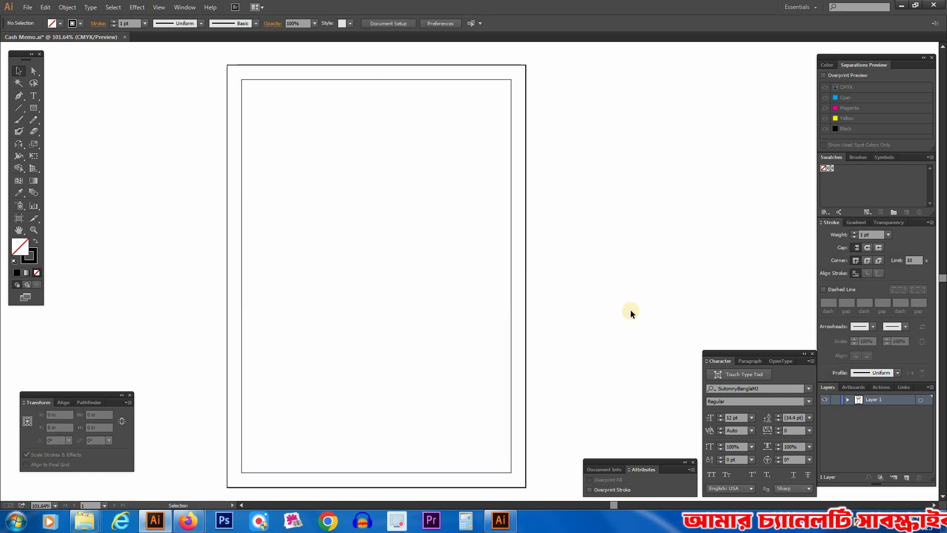
left_click_drag(567, 229, 454, 286)
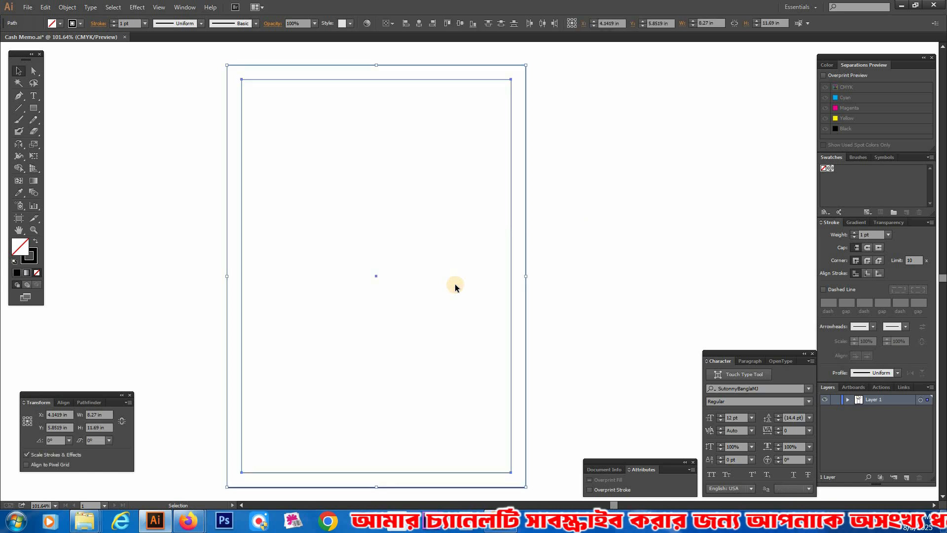
left_click(587, 269)
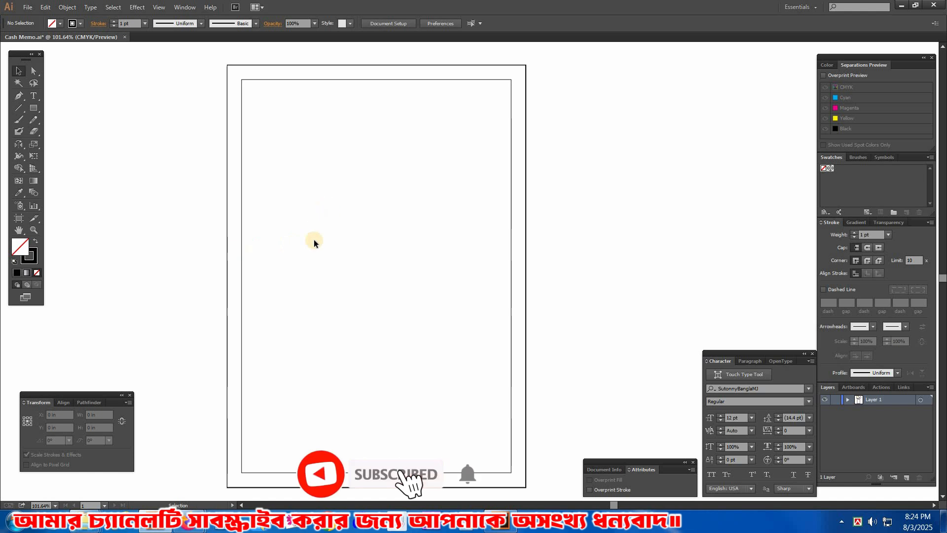
Step: Move only the inner rectangle's top edge straight down about 0.91 in to leave header space above it
scroll(277, 97, "up", 1)
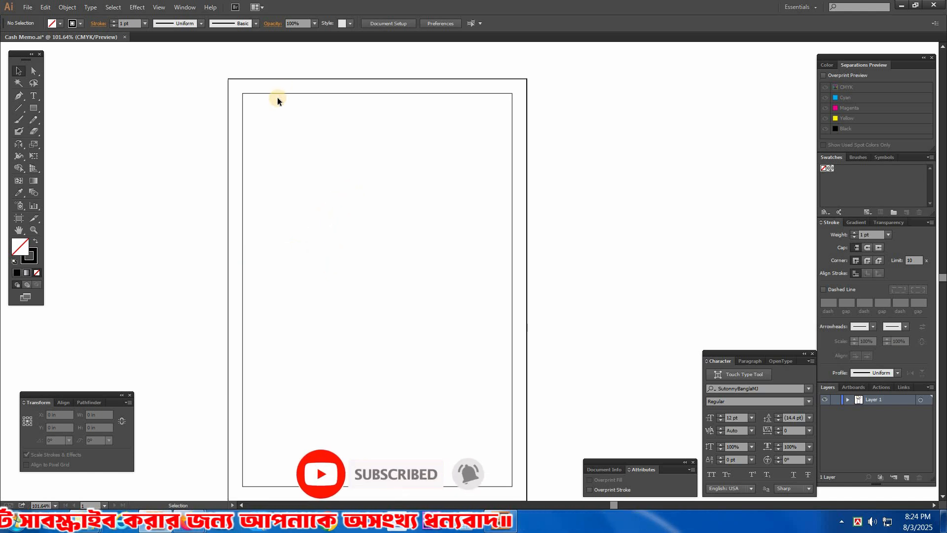
key("a")
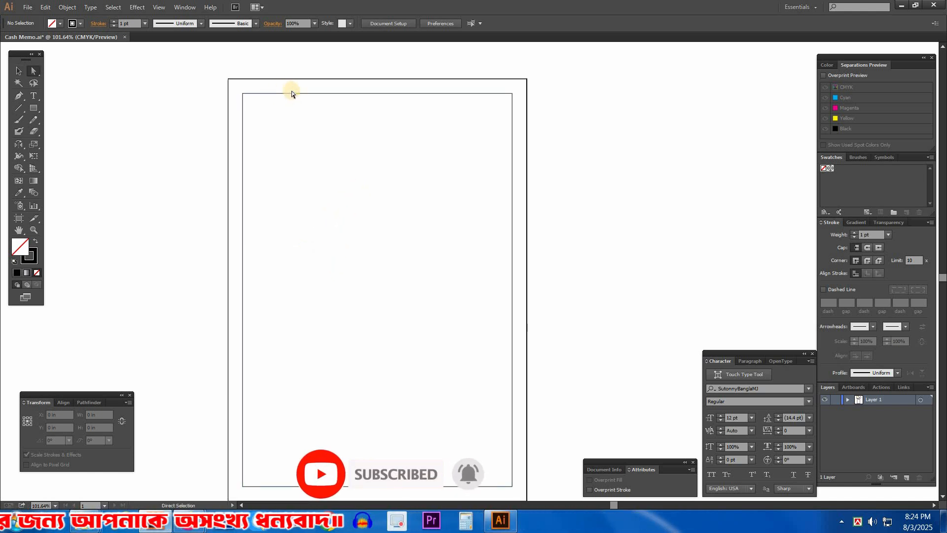
left_click_drag(292, 93, 292, 124)
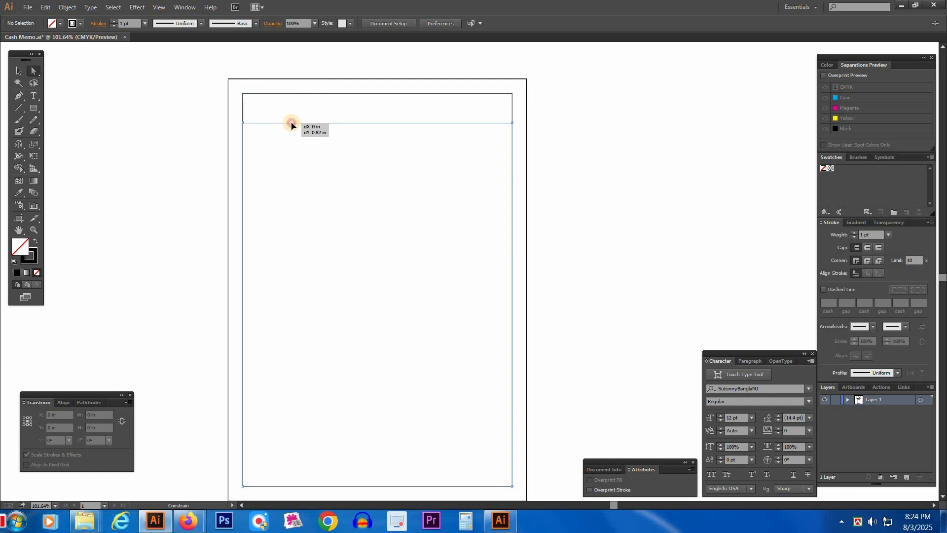
left_click(320, 203)
left_click(290, 103)
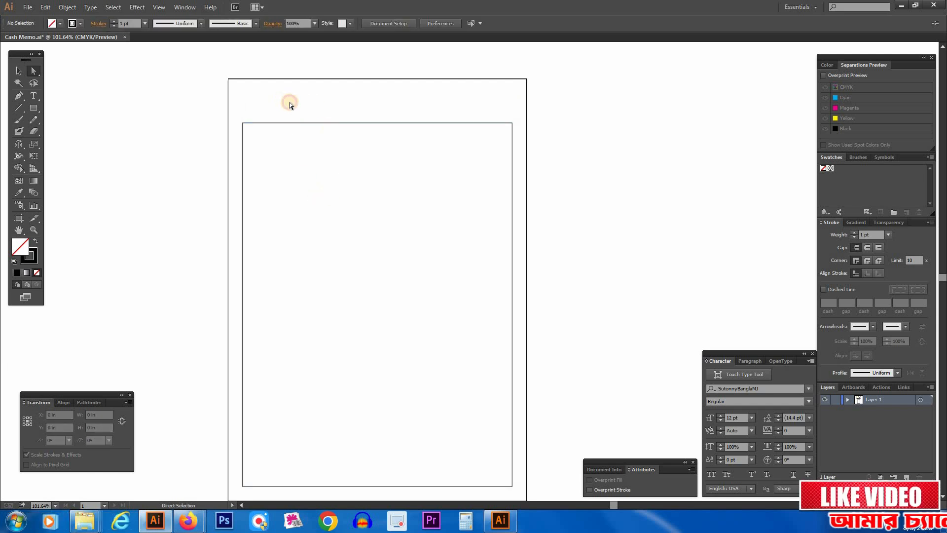
left_click_drag(300, 128, 298, 127)
left_click_drag(253, 93, 391, 104)
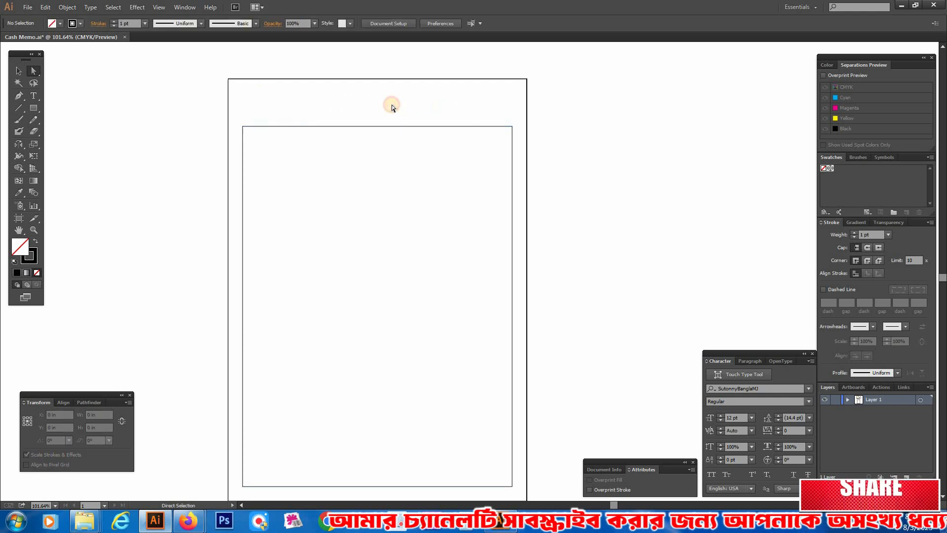
Step: Group the outer page rectangle and the inner rectangle
key("v")
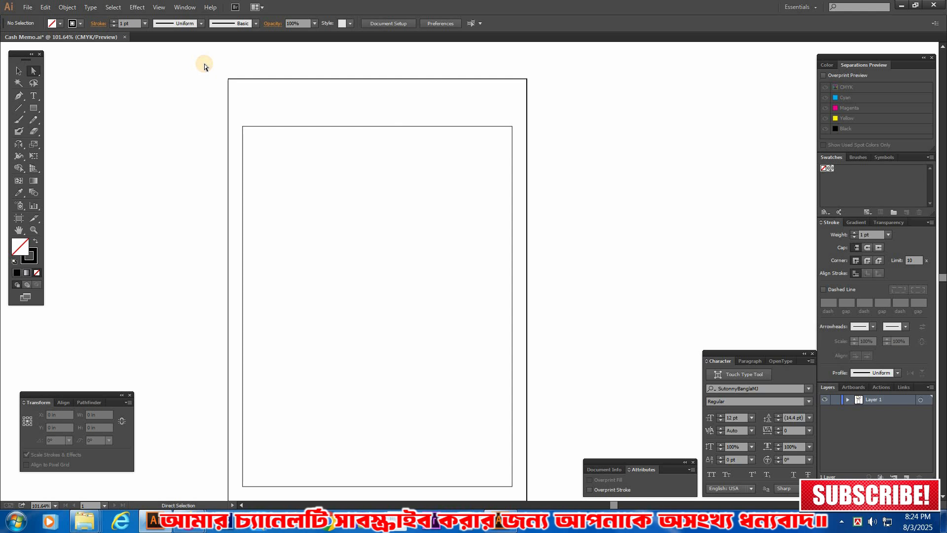
left_click_drag(474, 251, 618, 298)
right_click(416, 156)
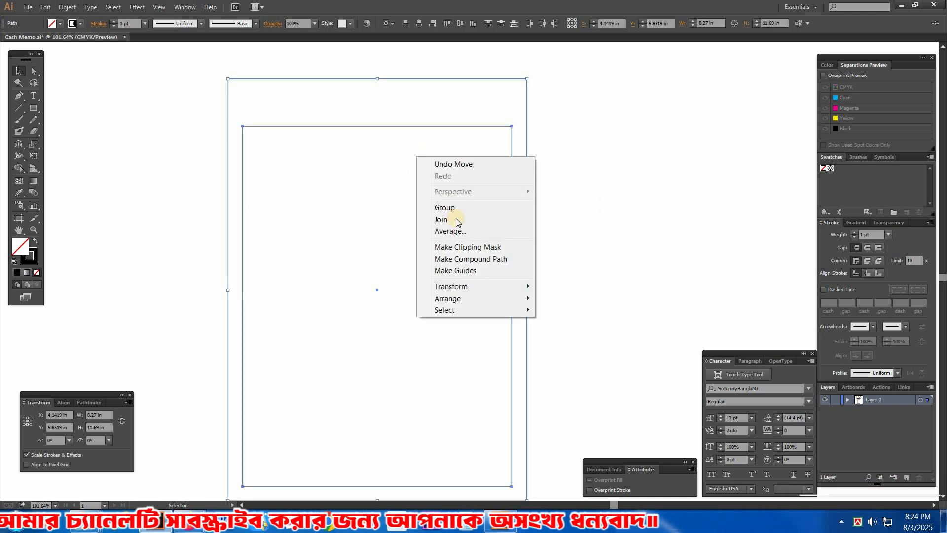
left_click(456, 208)
Step: Select only the inner rectangle and show the rulers
key("a")
left_click(402, 126)
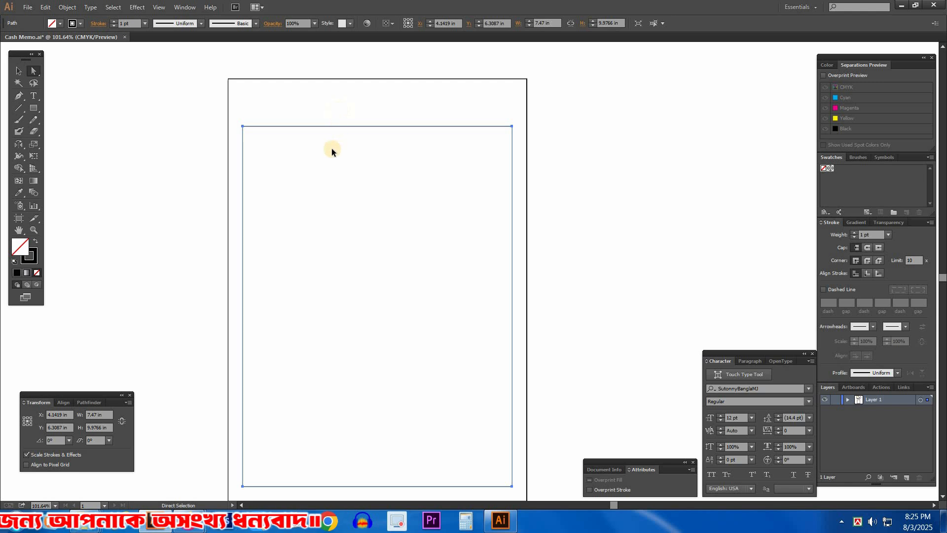
key("v")
key("ctrl+r")
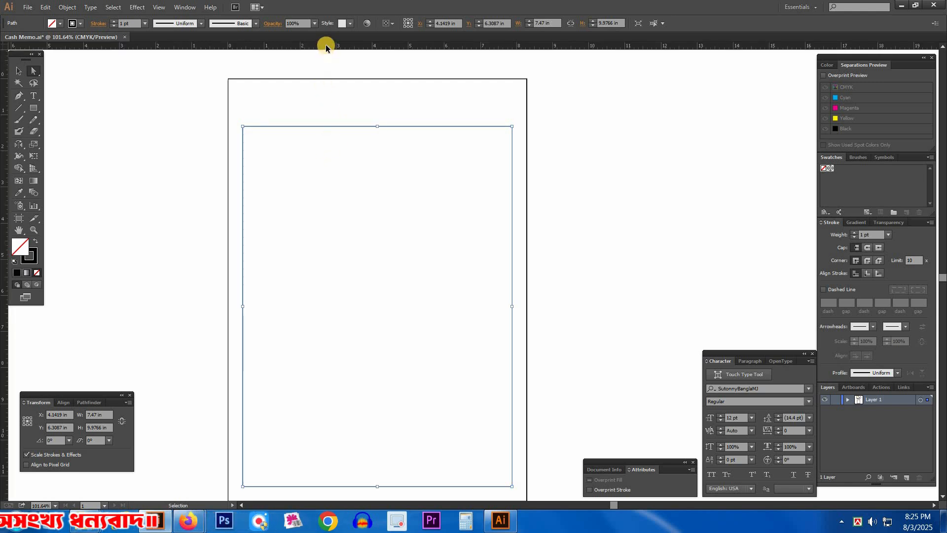
left_click_drag(323, 46, 377, 128)
key("ctrl+z")
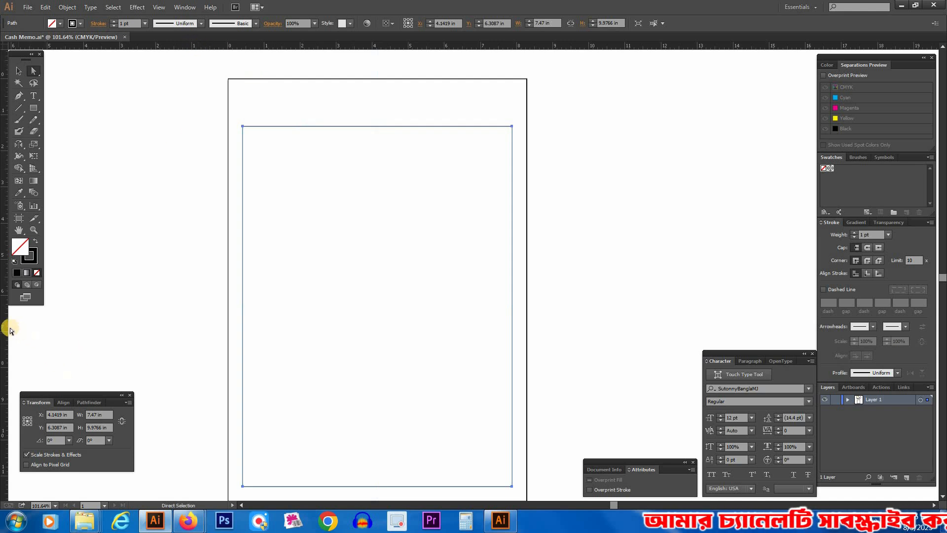
left_click_drag(6, 322, 385, 154)
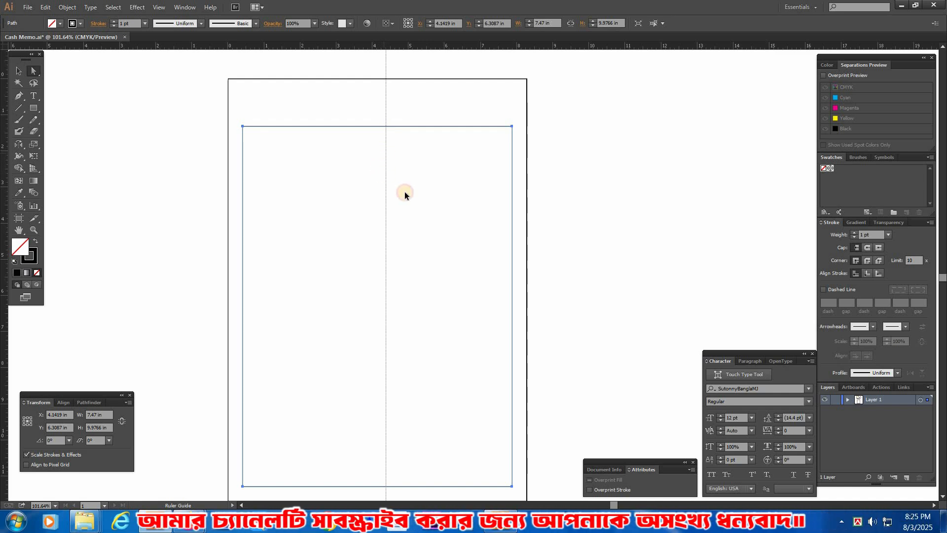
key("ctrl+z")
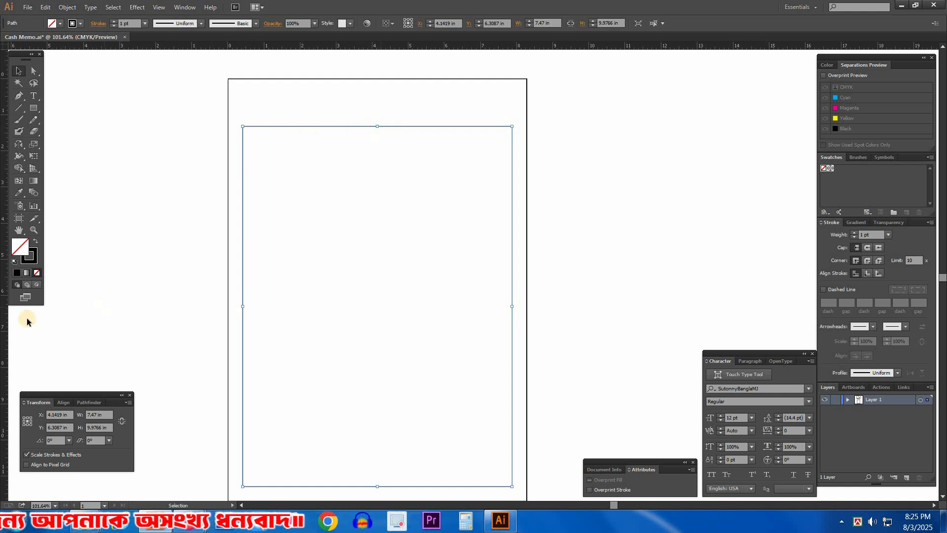
Step: Place a vertical guide through the inner rectangle's horizontal centre and convert the inner rectangle into guides
left_click_drag(377, 129, 377, 128)
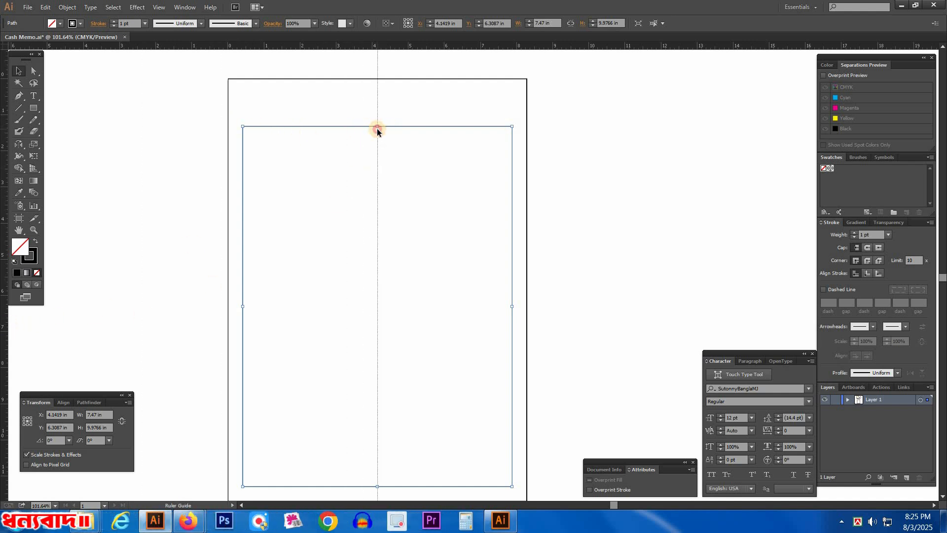
left_click(414, 145)
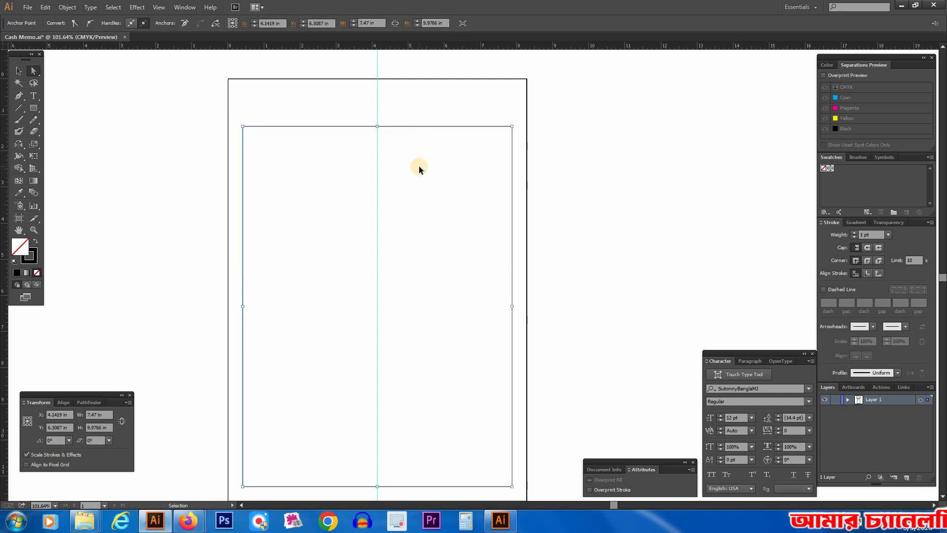
key("ctrl+5")
left_click_drag(473, 418, 422, 290)
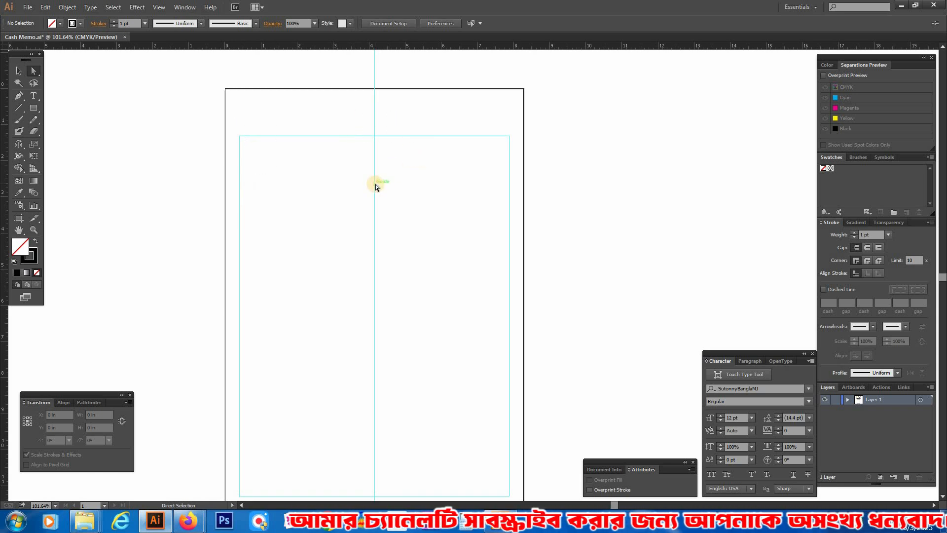
left_click_drag(366, 128, 417, 220)
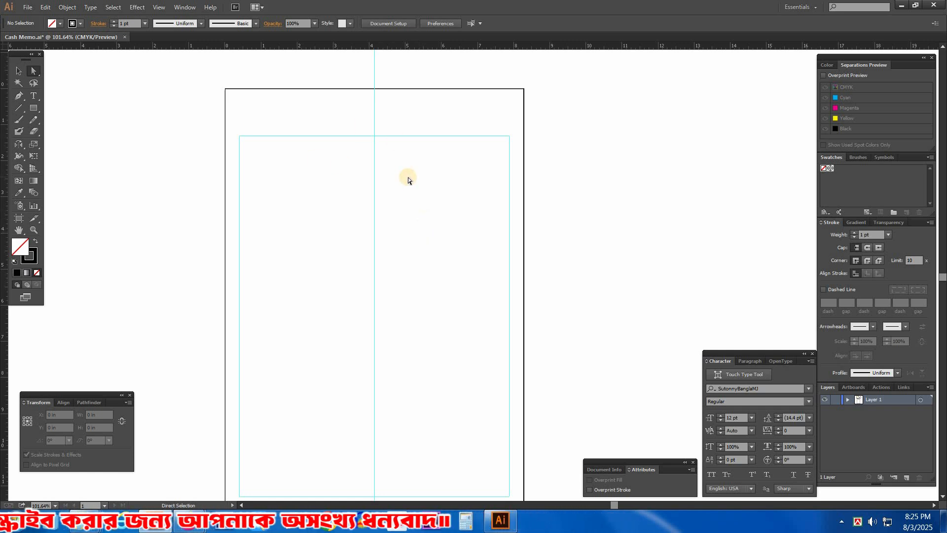
Step: Move the Bengali shop text block from above the artboard down onto the page
key("v")
left_click_drag(345, 101, 360, 196)
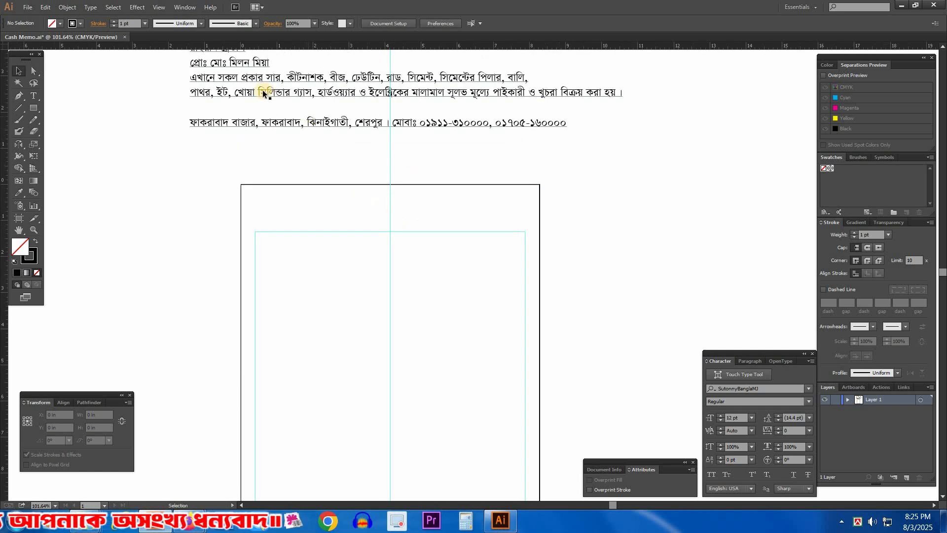
left_click_drag(257, 80, 355, 418)
left_click(238, 208)
scroll(324, 359, "up", 2)
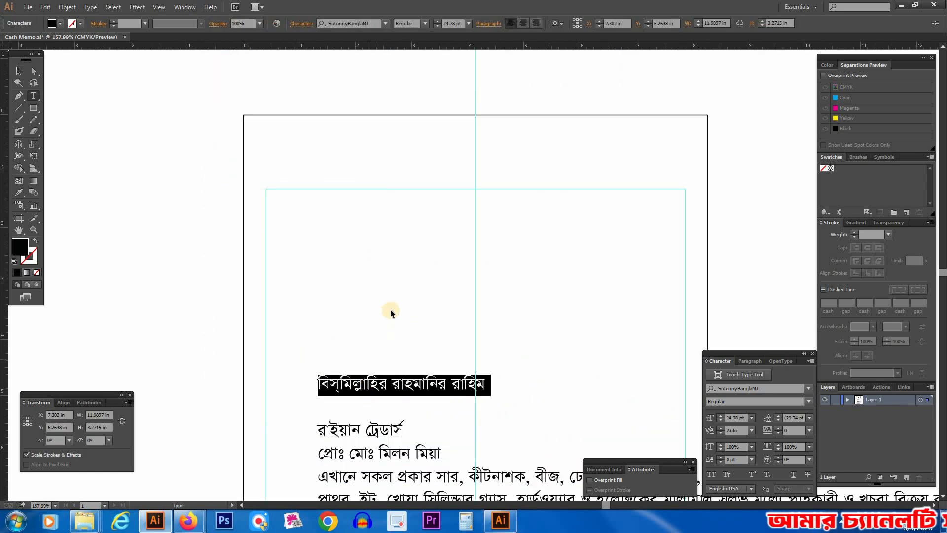
Step: Cut the line বিস্‌মিল্লাহির রাহমানির রাহিম out of the text block and paste it as separate text above the block
key("BackSpace")
key("Escape")
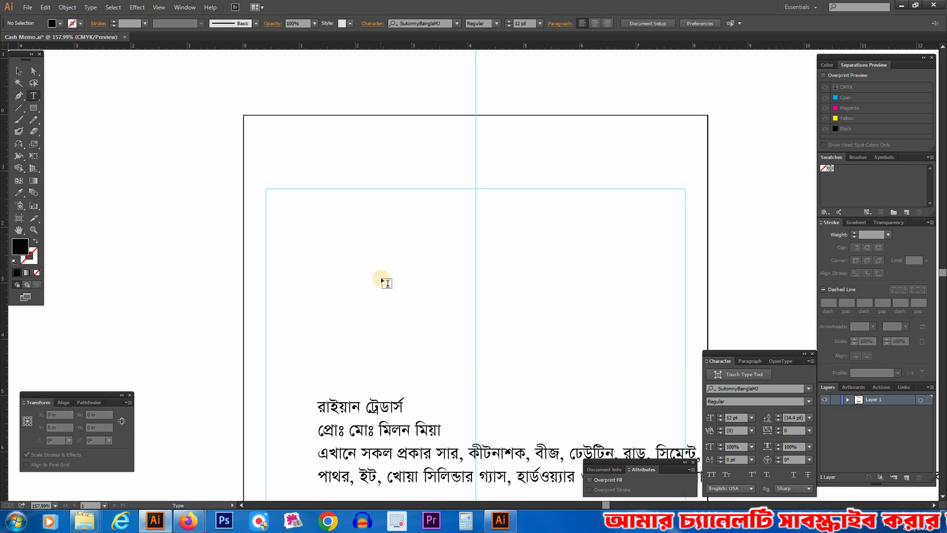
left_click(413, 222, "ctrl")
left_click(415, 222)
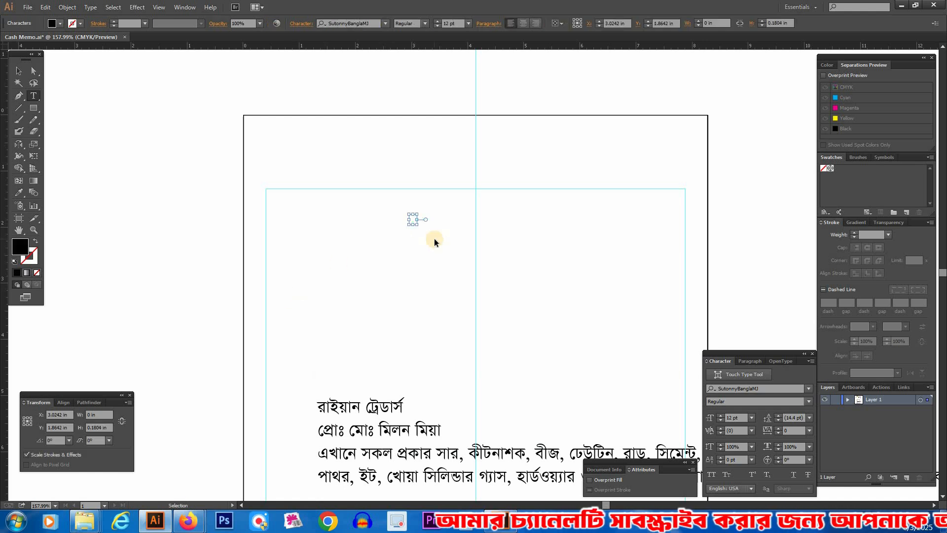
type("বিস্মিল্লাহির রাহমানির রাহিম")
key("BackSpace")
key("Escape")
Step: Centre the separated বিস্‌মিল্লাহির line on the vertical guide with centred alignment
left_click(216, 87)
left_click_drag(216, 93, 748, 374)
left_click_drag(567, 250, 508, 250)
left_click_drag(574, 245, 566, 241)
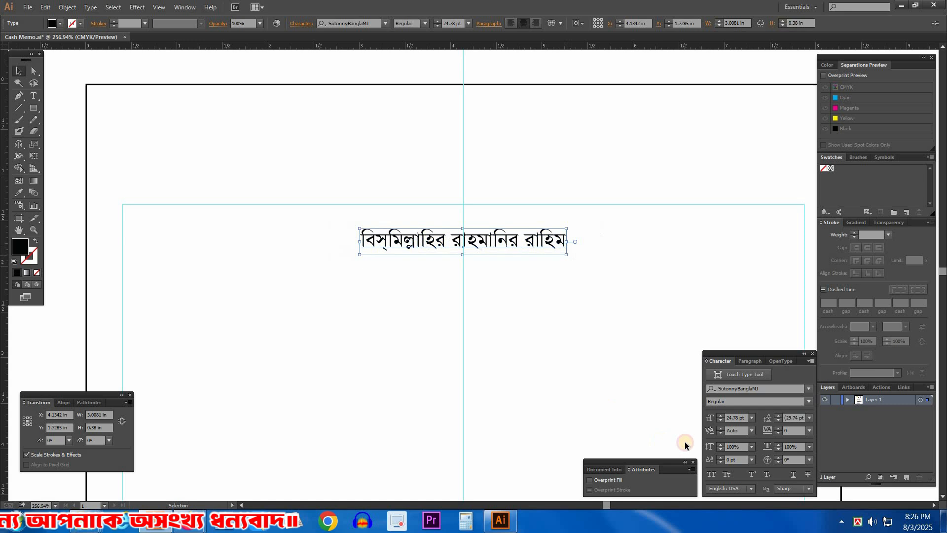
Step: Set the বিস্‌মিল্লাহির line to 12 pt and move it straight up about 0.35 in, just below the top margin guide
left_click(721, 420)
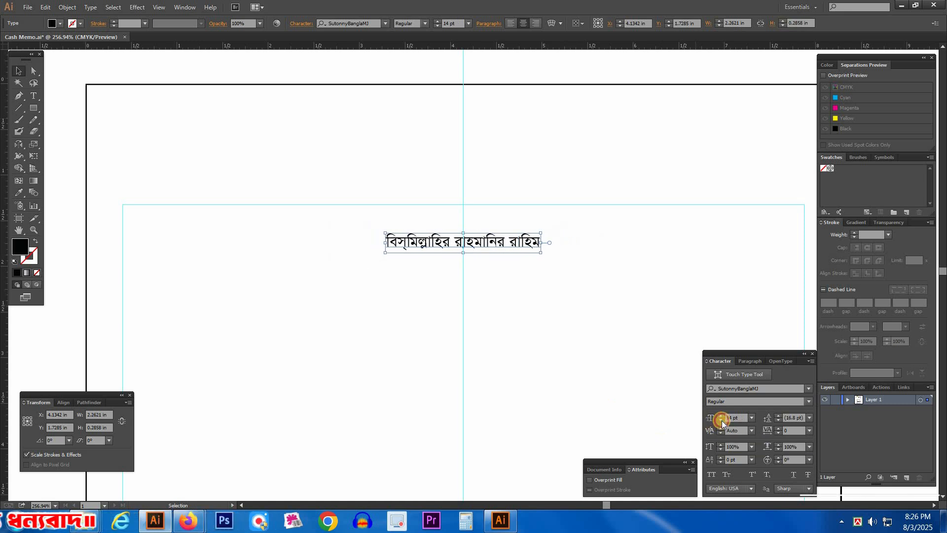
left_click(721, 421)
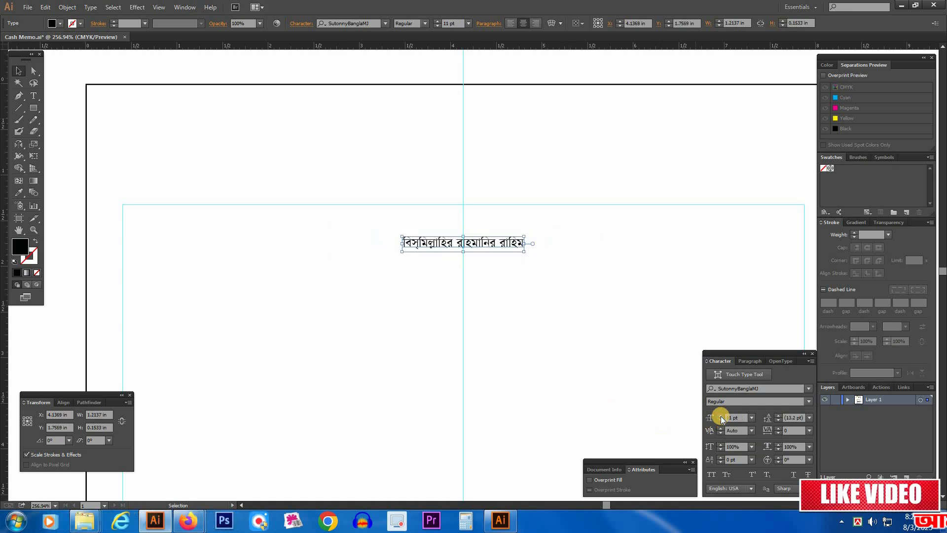
key("ctrl+z")
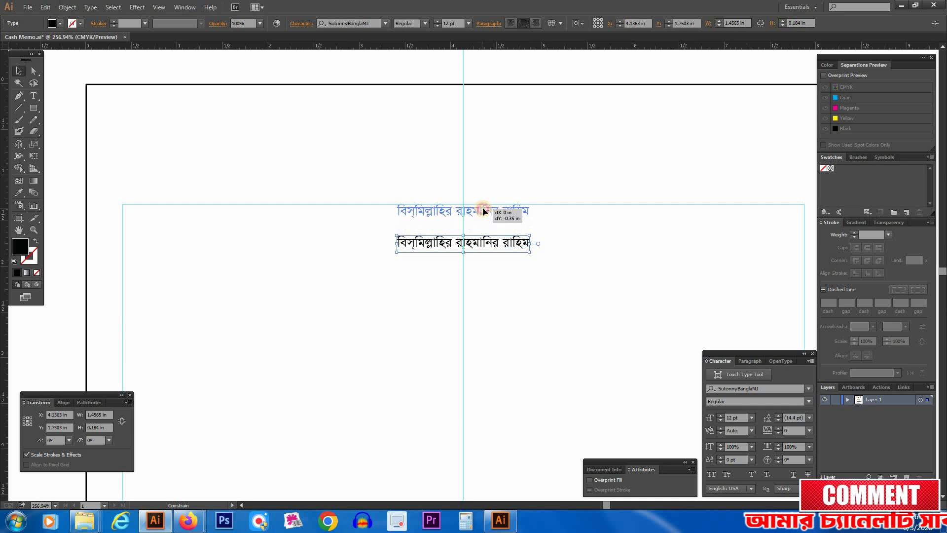
left_click_drag(483, 211, 483, 211)
left_click(510, 287)
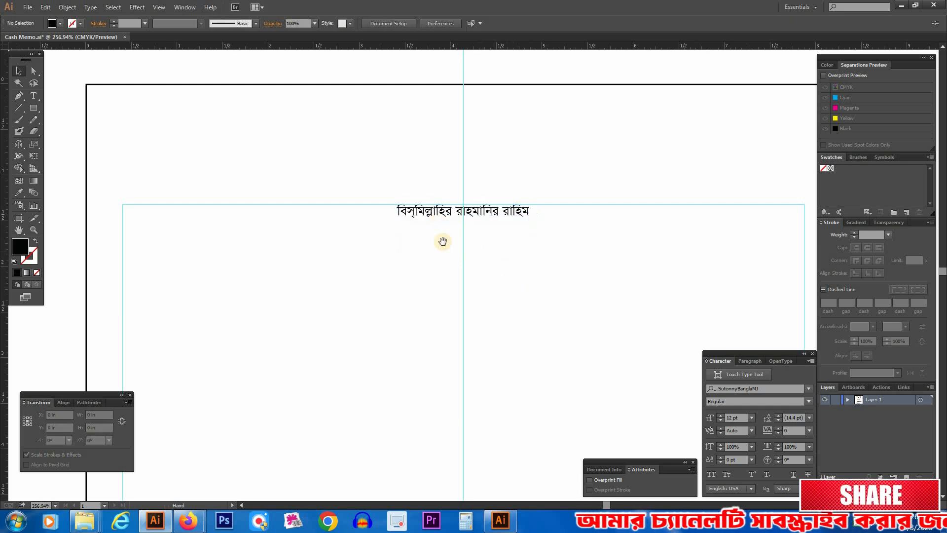
left_click_drag(500, 289, 482, 211)
Step: Delete the empty first line of the remaining shop text block and deselect the block
left_click(446, 323, "ctrl+alt")
left_click_drag(448, 394, 448, 474)
left_click_drag(304, 482, 320, 411)
key("t")
left_click(286, 361)
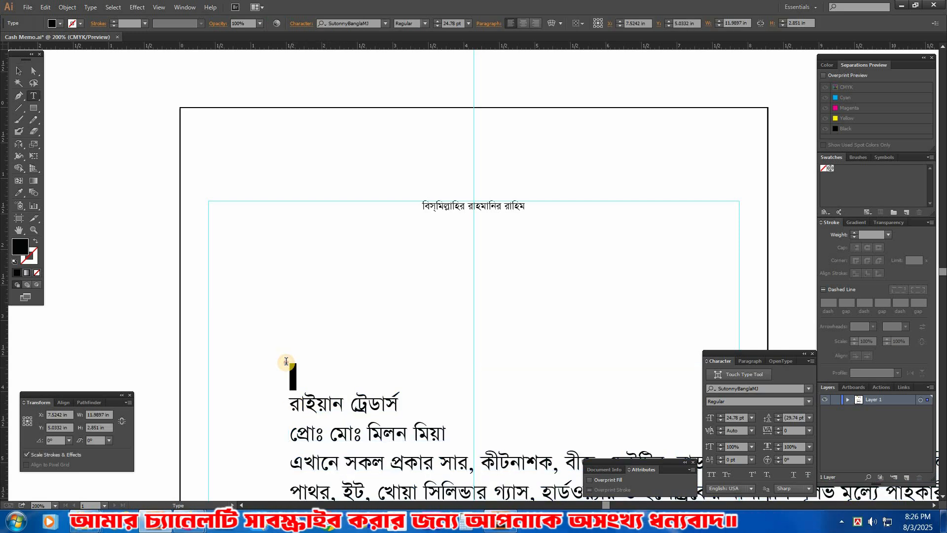
key("BackSpace")
key("ctrl+shift+a")
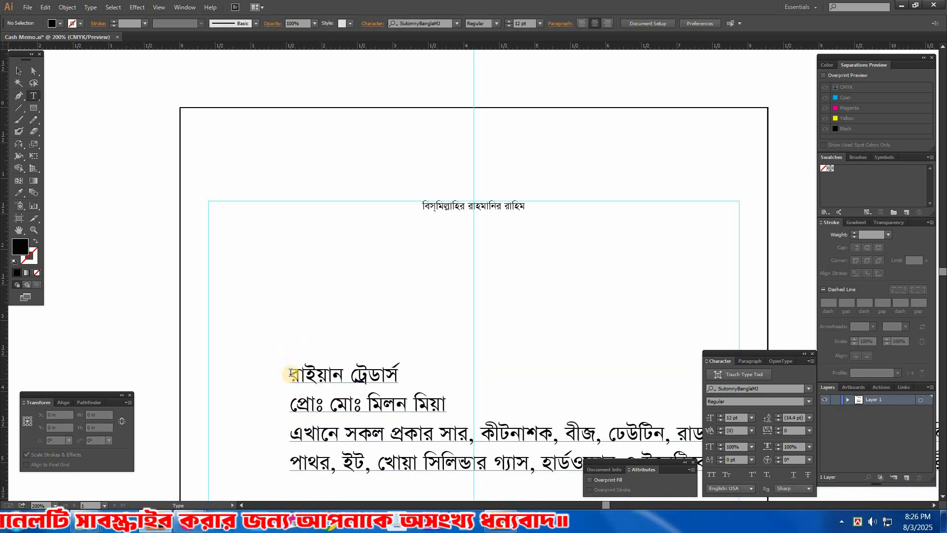
Step: Cut the shop name রাইয়ান ট্রেডার্স out of the text block, remove its empty line and paste it as separate text above
left_click_drag(292, 372, 439, 376)
key("BackSpace")
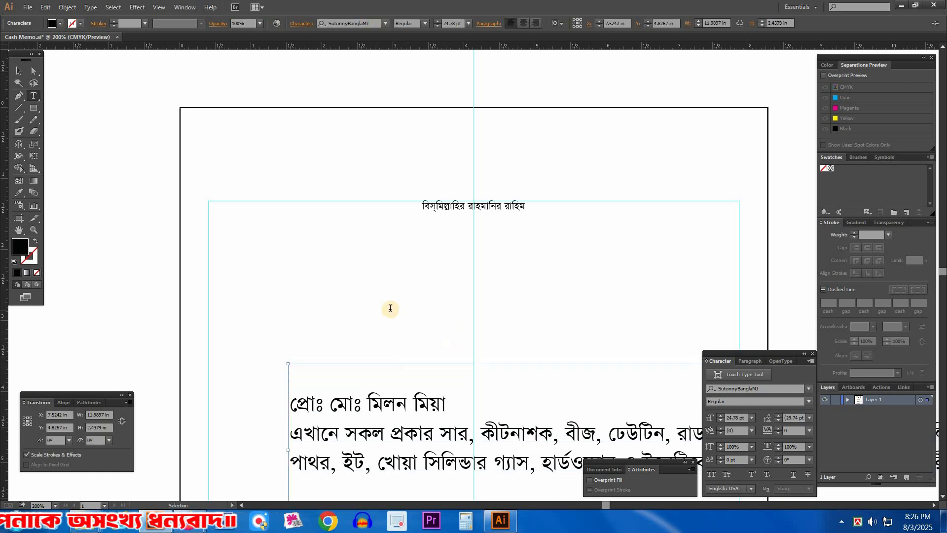
key("BackSpace")
left_click(445, 283, "ctrl")
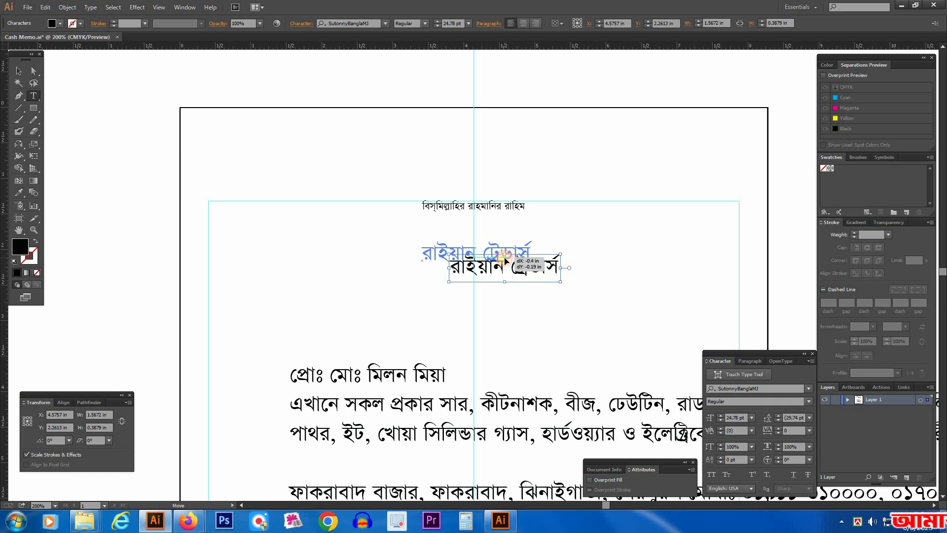
Step: Centre-align the shop name on the vertical guide and move it up slightly, closer to the বিস্‌মিল্লাহির line
left_click(750, 361)
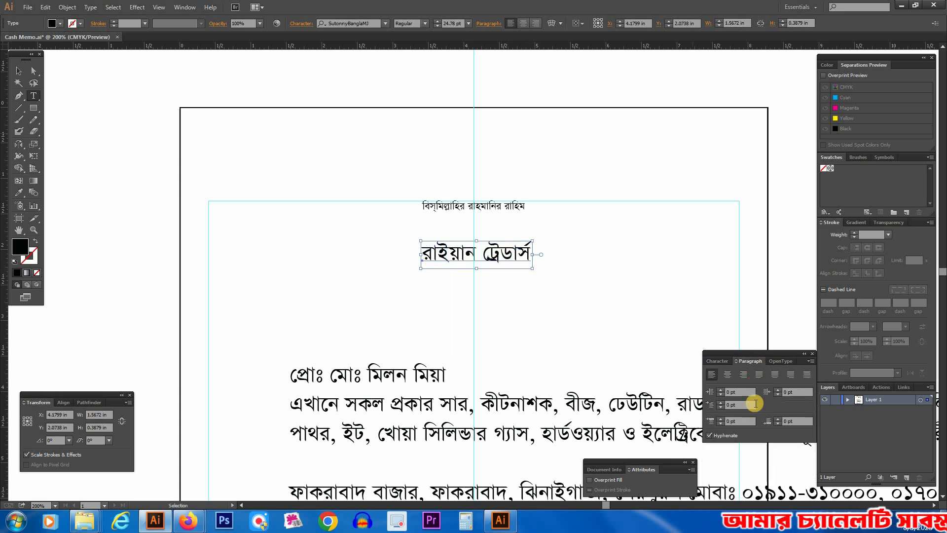
left_click(727, 374)
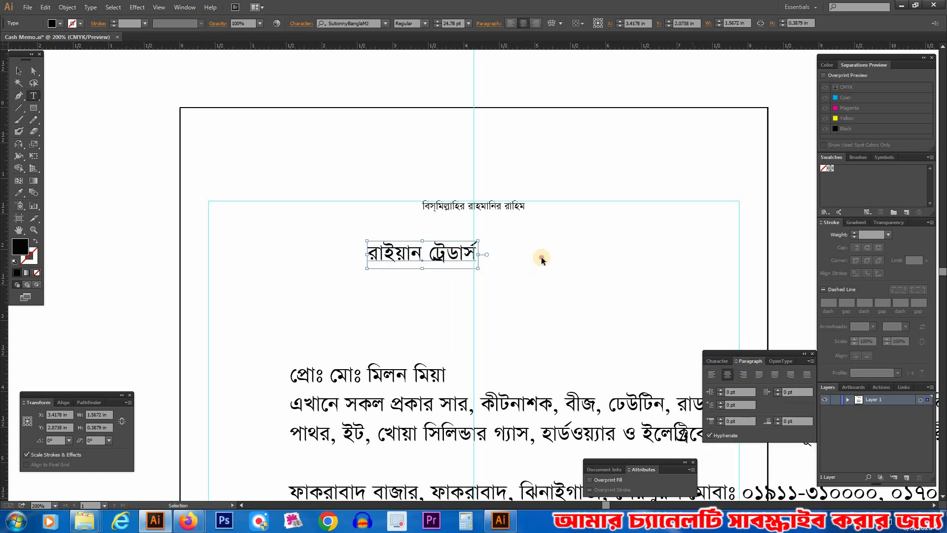
left_click_drag(444, 259, 496, 259)
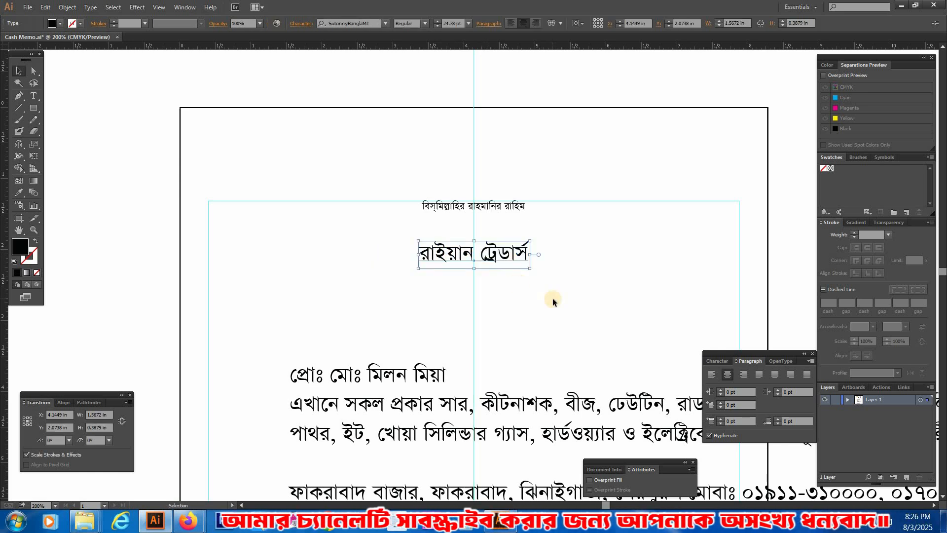
left_click(369, 377)
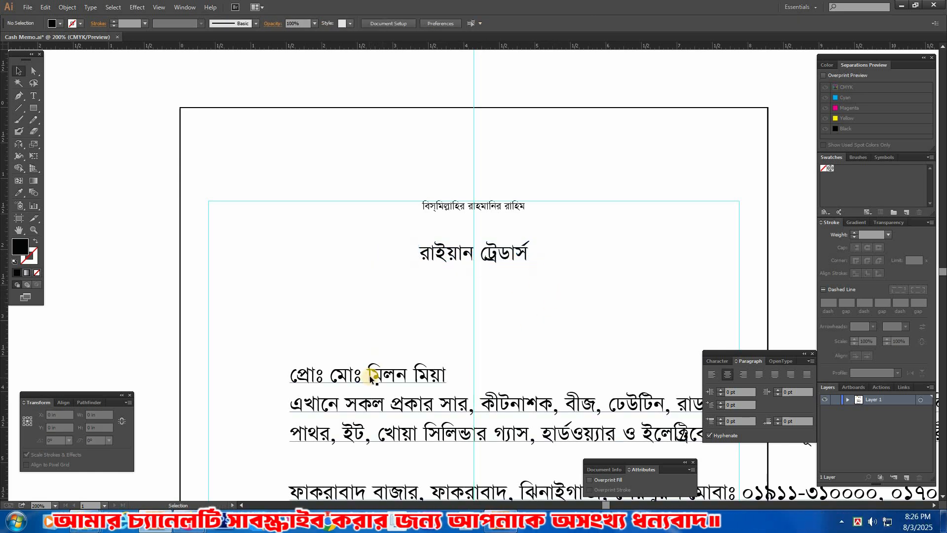
left_click_drag(500, 255, 500, 245)
Step: Cut the proprietor's name line from the block and put it into a copy of the shop name text placed directly below
left_click(333, 381)
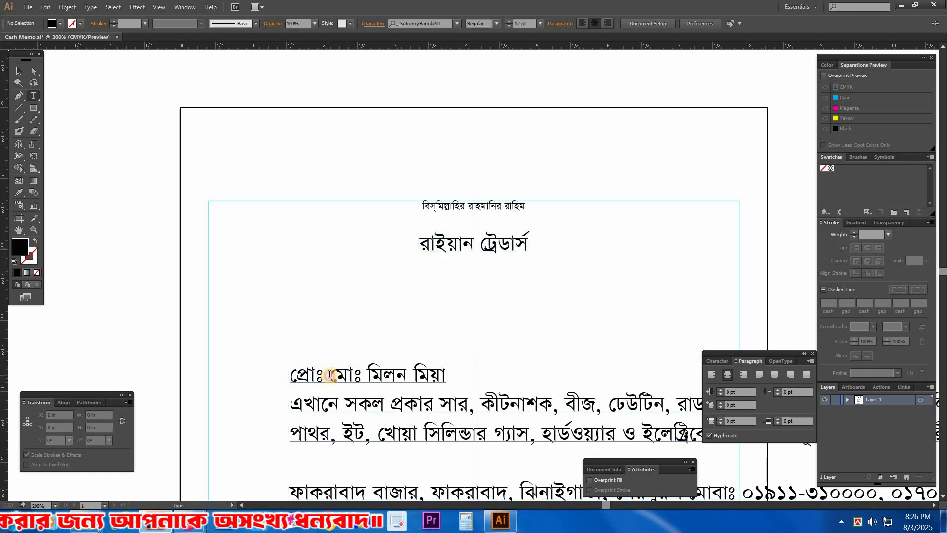
double_click(330, 380)
triple_click(330, 380)
key("Delete")
left_click_drag(489, 247, 488, 276)
triple_click(526, 275)
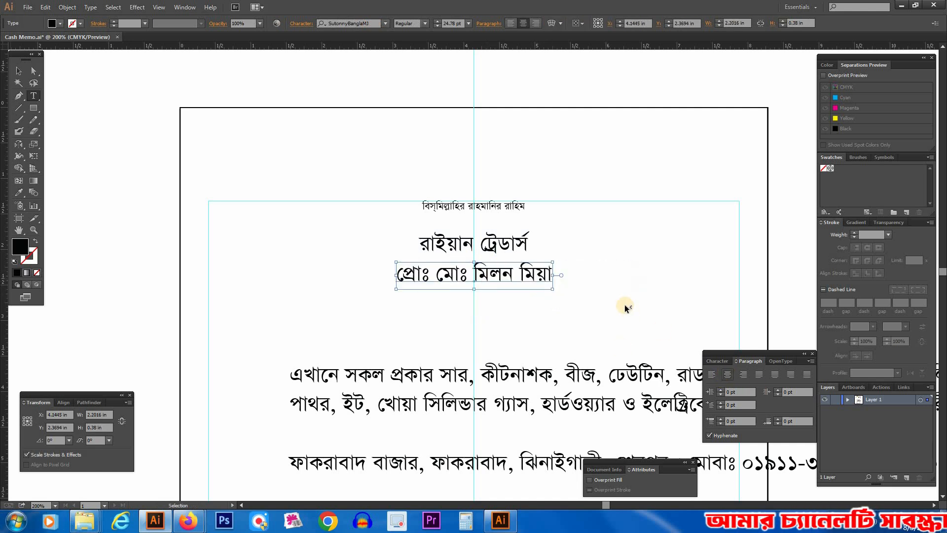
type("v")
Step: Move the remaining text block left so that it sits roughly centred below the header lines
left_click_drag(563, 273, 560, 187)
left_click_drag(508, 295, 453, 332)
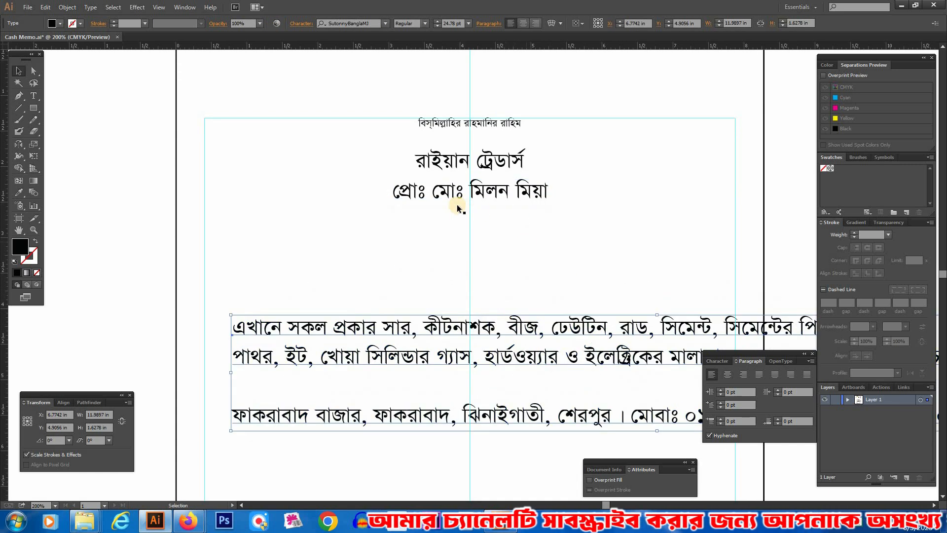
left_click(378, 262)
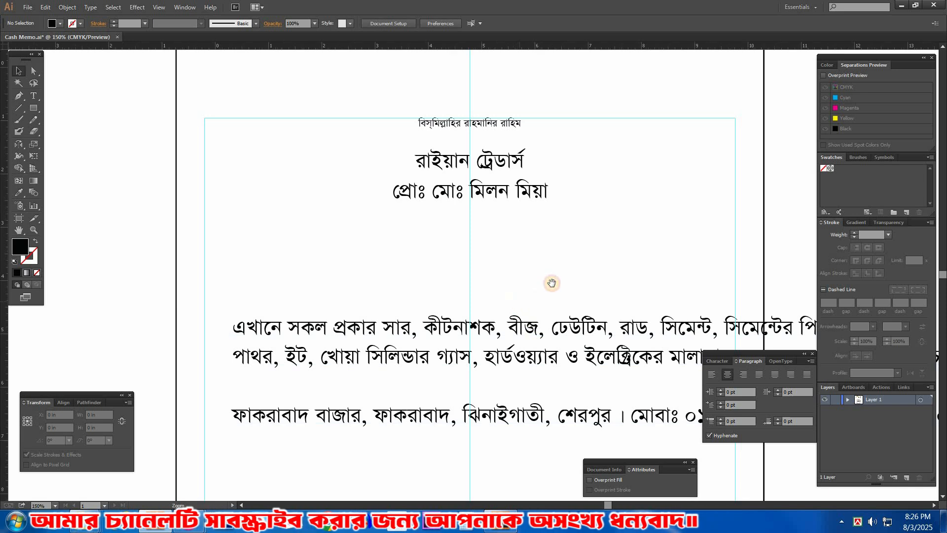
key("ctrl+minus")
left_click_drag(525, 341, 402, 332)
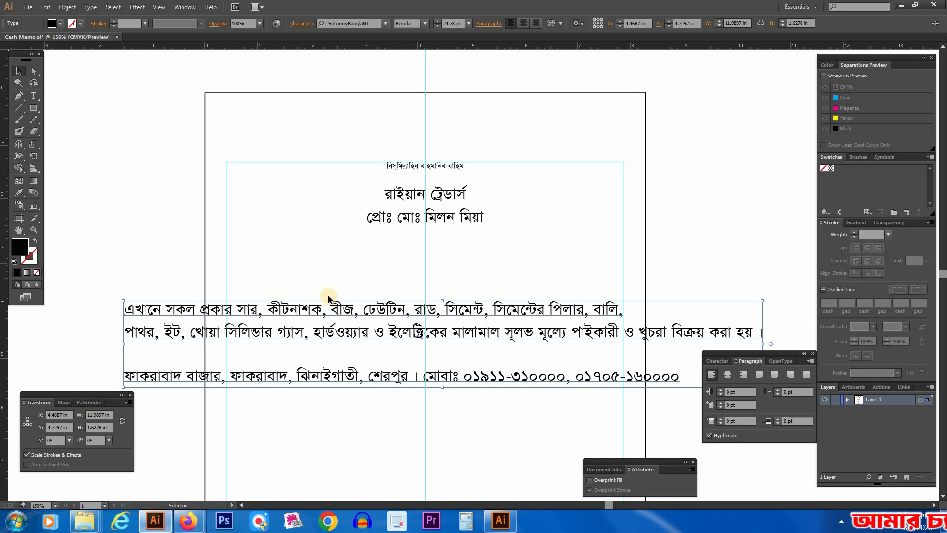
Step: Cut the two-line goods description out of the block, remove the empty lines and shift the remaining address line down
triple_click(302, 308)
left_click(130, 308)
left_click_drag(334, 327, 795, 330)
key("BackSpace")
key("Delete")
key("Delete")
left_click_drag(472, 316, 478, 346)
Step: Paste the goods description as separate text below the proprietor line and centre-align it on the vertical guide
left_click_drag(462, 225, 495, 271)
key("ctrl+a")
key("ctrl+v")
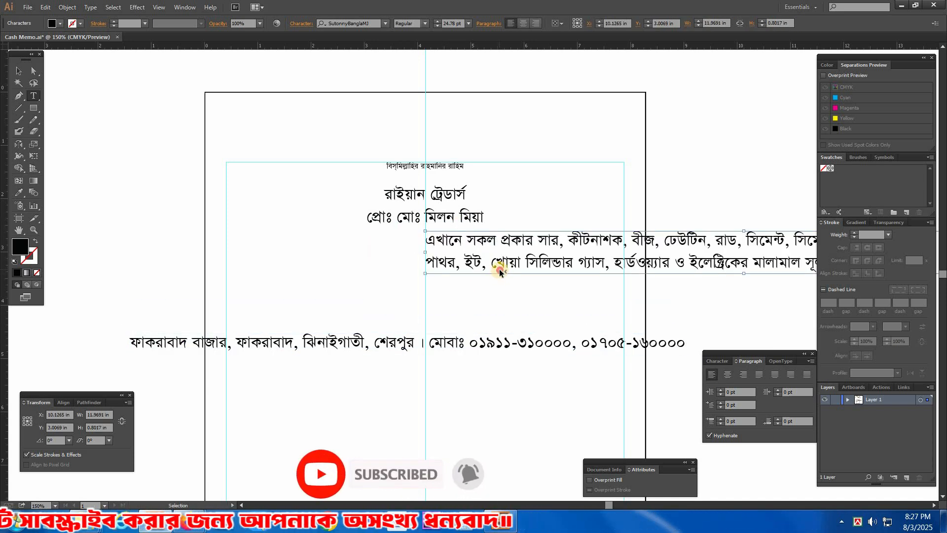
key("ctrl+shift+c")
key("Escape")
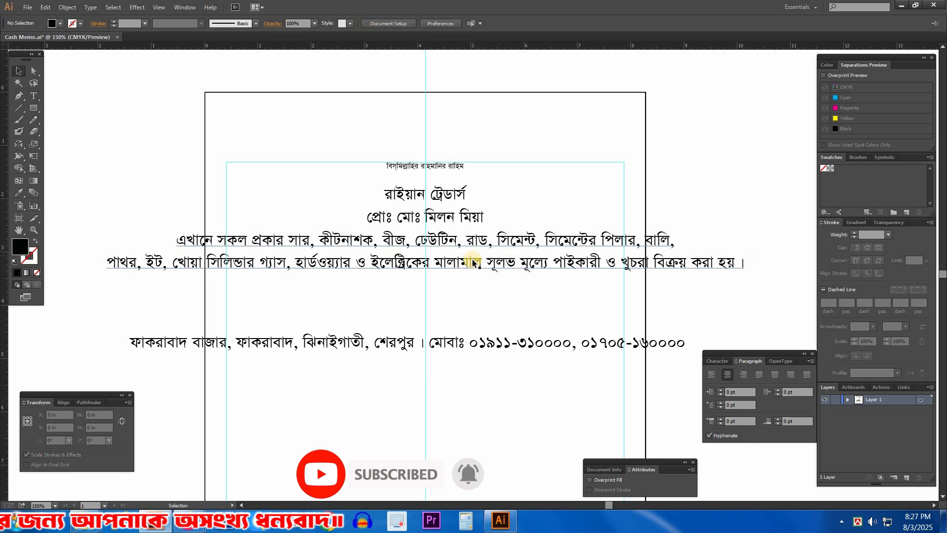
Step: Centre-align the address and mobile line and move it onto the vertical guide directly below the goods description
left_click(458, 327)
left_click(442, 351)
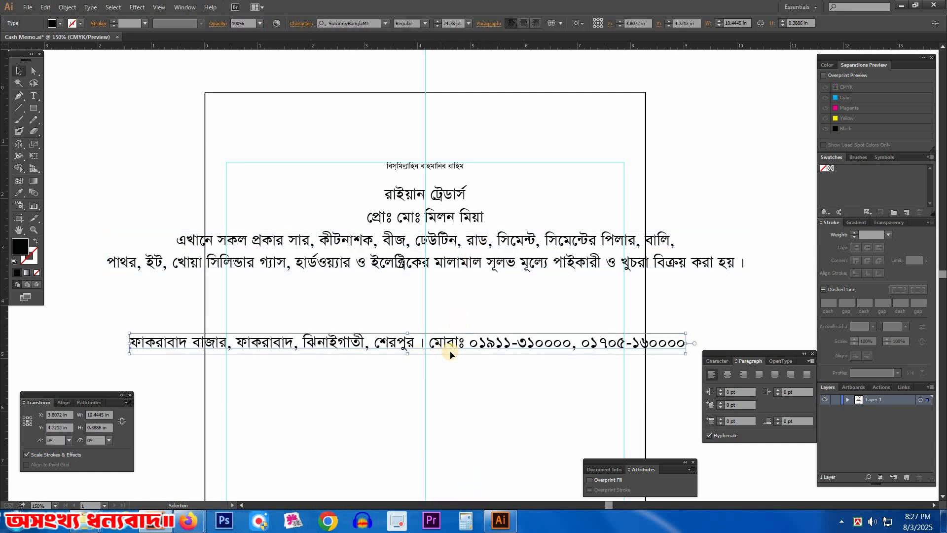
key("ctrl+shift+r")
left_click_drag(303, 350, 503, 290)
left_click_drag(499, 330, 498, 331)
left_click(297, 200)
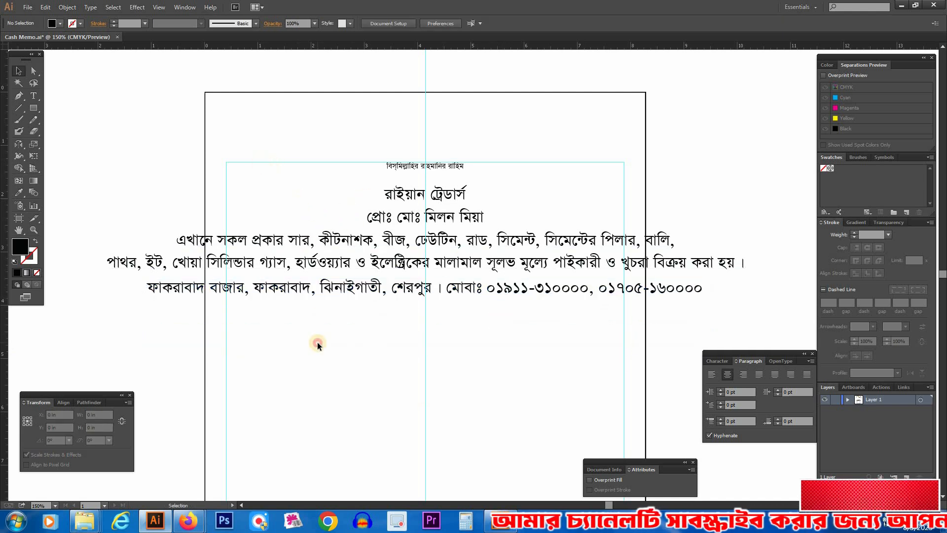
Step: Select the shop name line under the opening invocation and set its font style to Bold
left_click_drag(471, 323, 448, 361)
left_click_drag(194, 127, 618, 352)
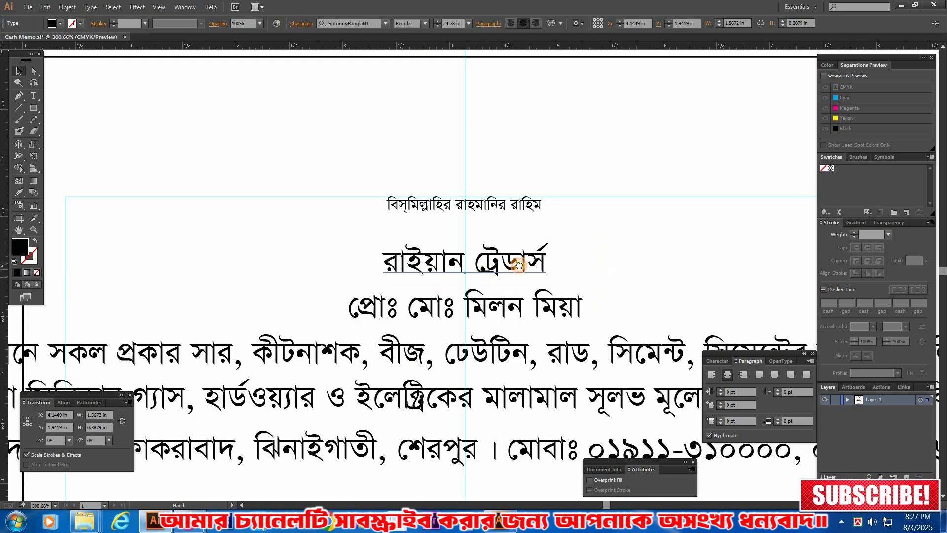
left_click(518, 269)
left_click_drag(518, 268, 421, 259)
left_click(719, 365)
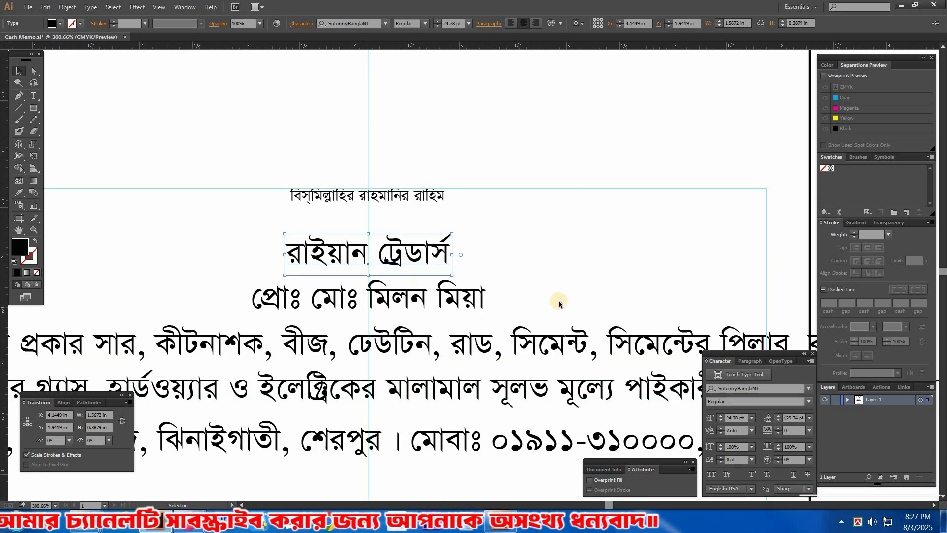
left_click(809, 401)
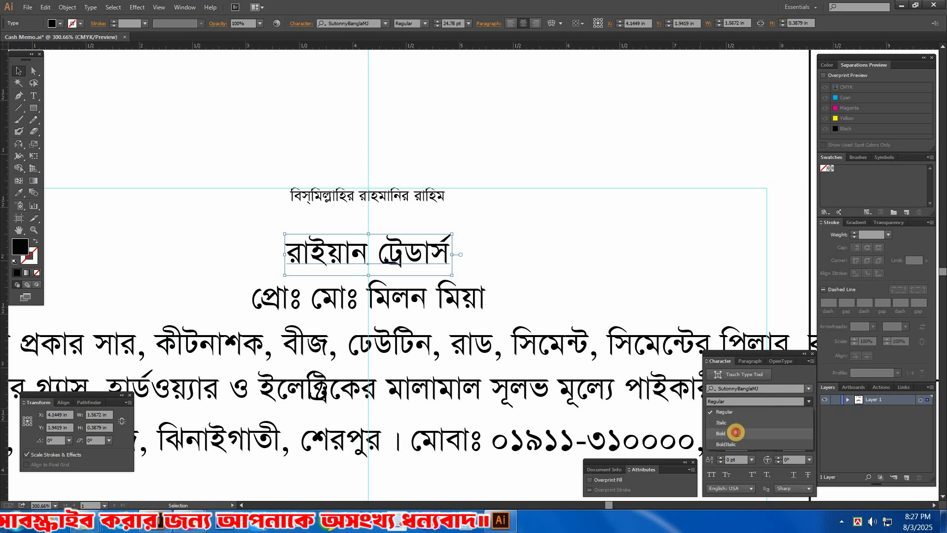
left_click(735, 415)
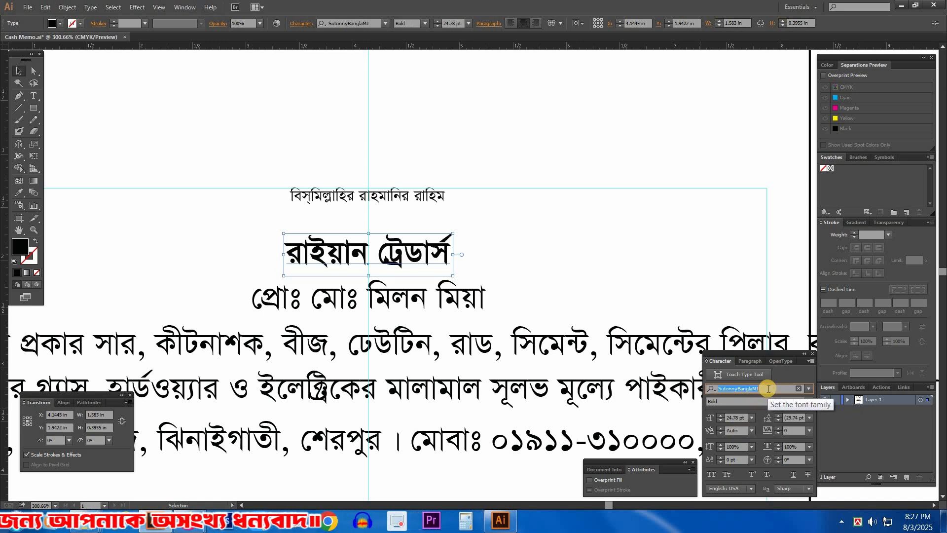
Step: Change the shop name's font family to Li Alinur Shishir ANSI V1
type("li")
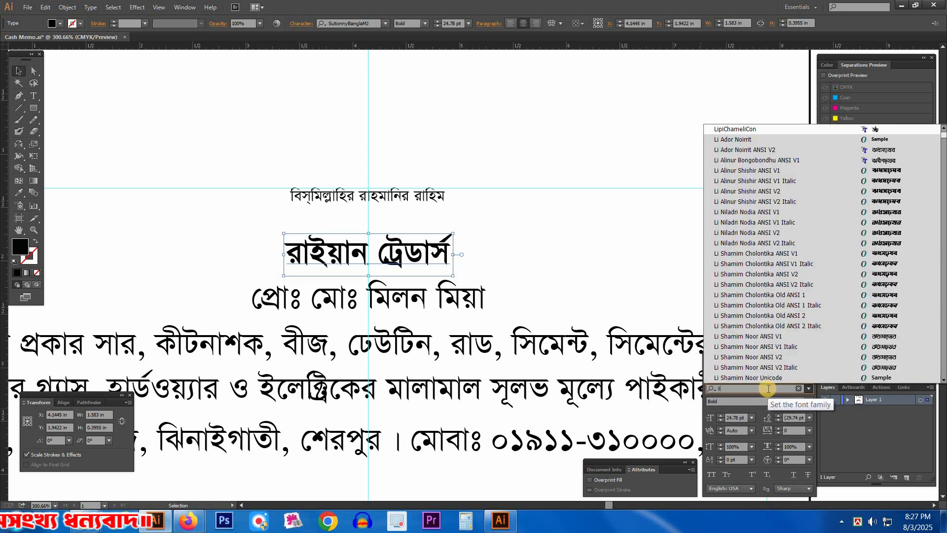
key("Down")
key("Down")
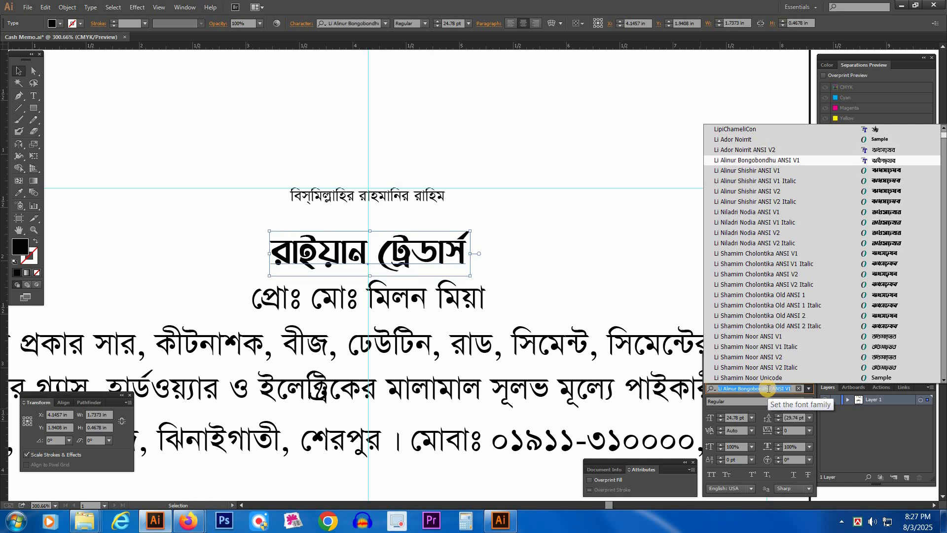
key("Down")
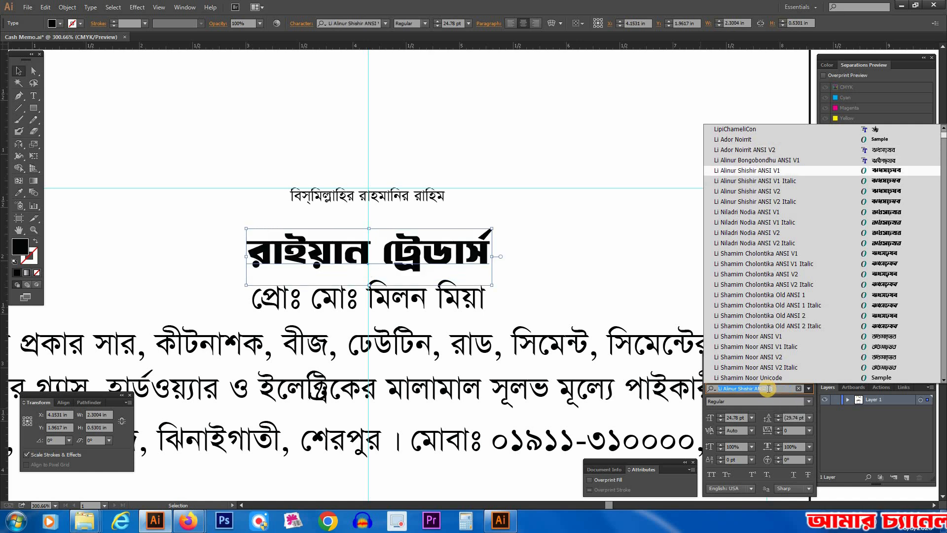
key("Return")
left_click(580, 273)
Step: Enlarge the shop name to about 3.68 in wide, keeping it centred on the vertical guide between the invocation and proprietor lines
key("Tab")
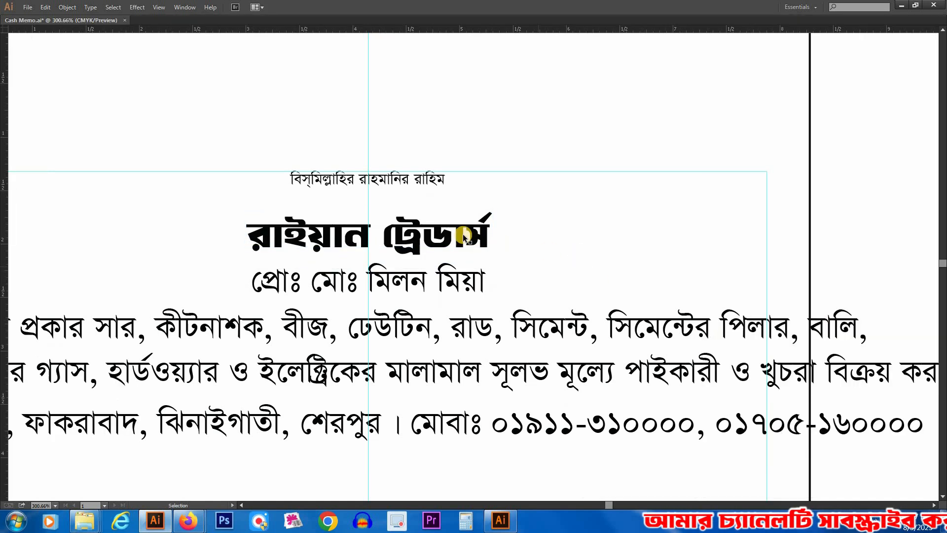
left_click_drag(492, 240, 537, 242)
left_click_drag(630, 243, 591, 250)
left_click_drag(672, 246, 718, 219)
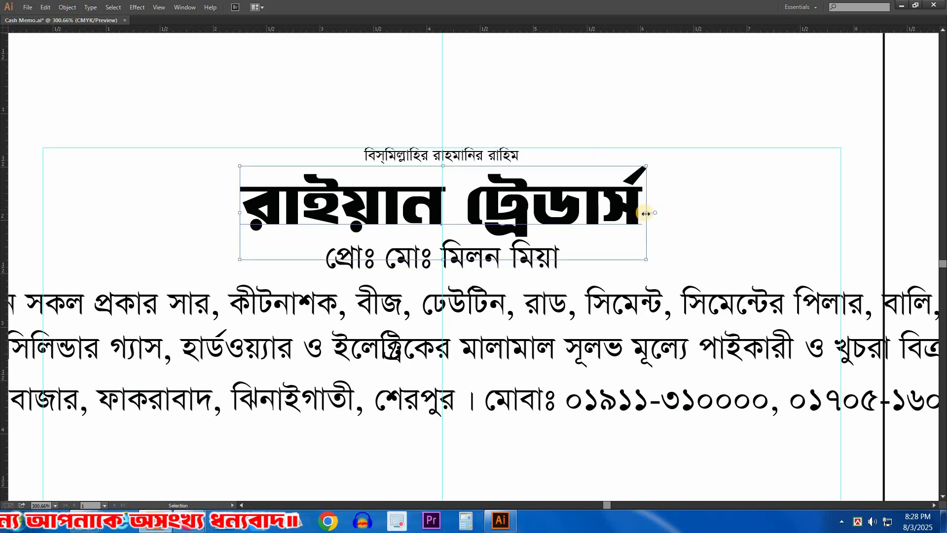
left_click_drag(646, 213, 638, 214)
Step: Move the goods description and address lines down together to leave more space below the proprietor line
left_click(505, 241, "ctrl+alt")
left_click(503, 242, "ctrl+alt")
left_click(503, 242, "ctrl+alt")
scroll(491, 293, "up", 10)
scroll(481, 204, "down", 9)
left_click_drag(454, 329, 494, 240)
left_click(459, 320)
left_click_drag(470, 278, 469, 326)
Step: Nudge the proprietor line slightly down from the enlarged shop name and set its font style to Bold
left_click(563, 224)
left_click_drag(179, 120, 650, 320)
left_click_drag(514, 244, 514, 251)
left_click_drag(565, 266, 542, 258)
left_click_drag(538, 239, 539, 248)
key("Tab")
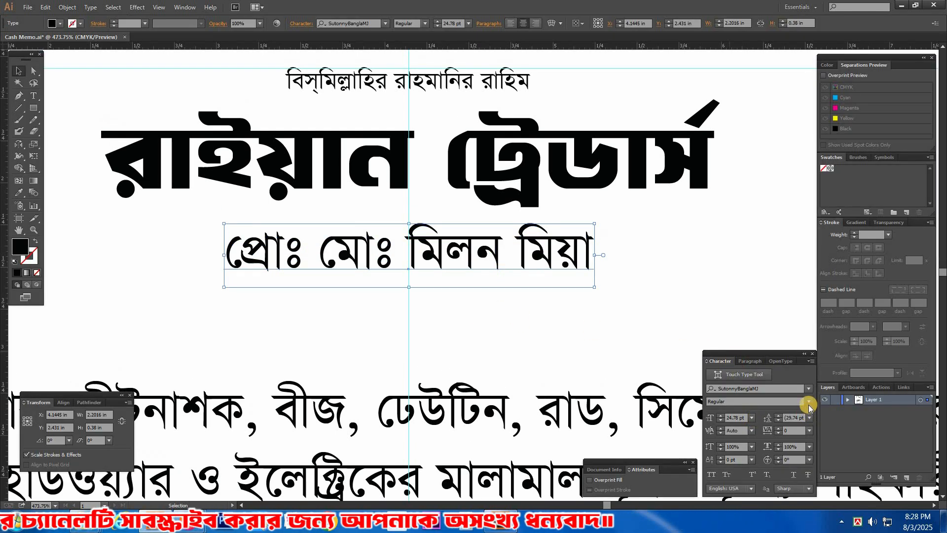
left_click(809, 402)
left_click(722, 432)
left_click(568, 334)
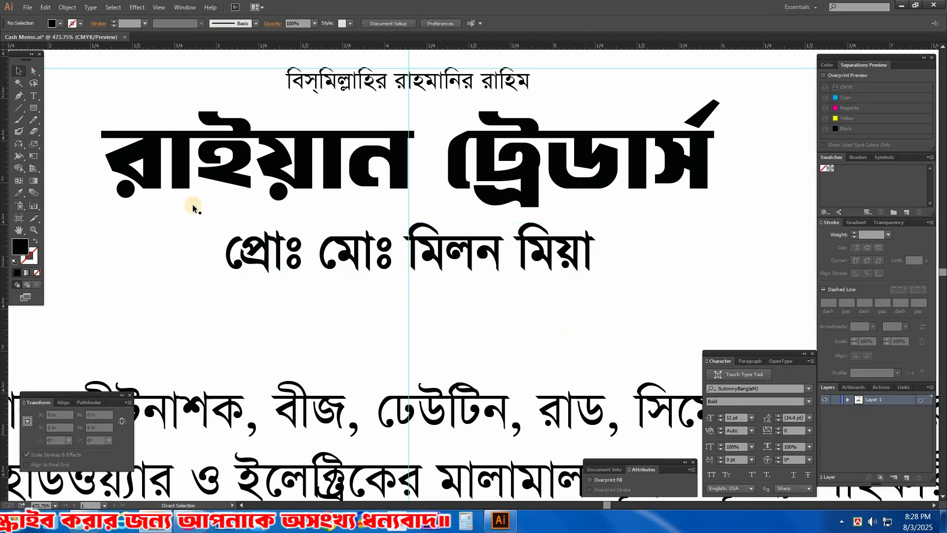
Step: Draw a rounded rectangle with fully rounded ends, about 2.30 in by 0.39 in, around the proprietor line
left_click_drag(507, 311, 468, 272)
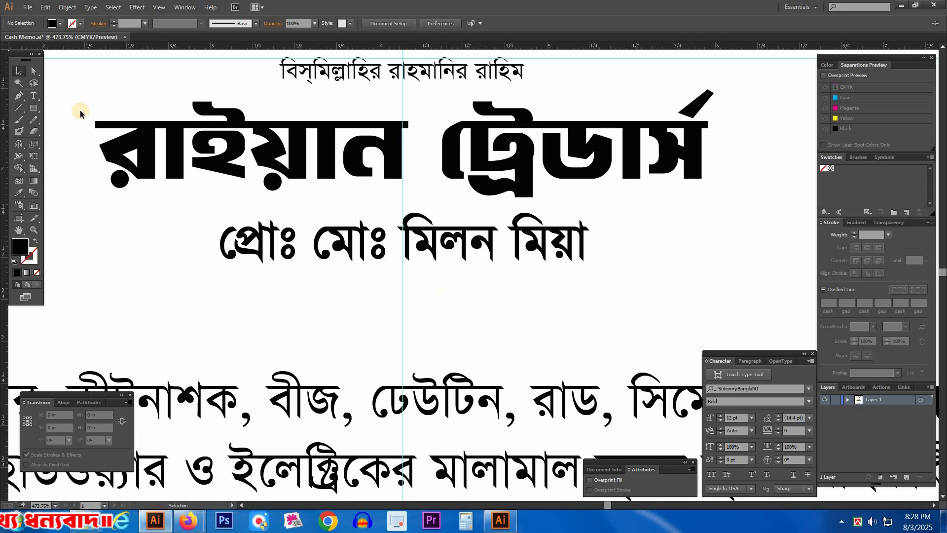
left_click(32, 110)
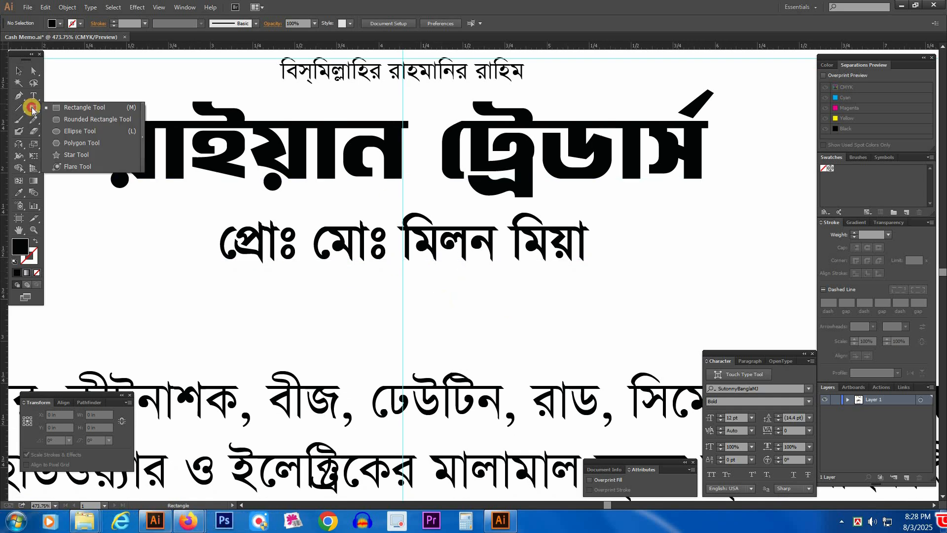
left_click(90, 120)
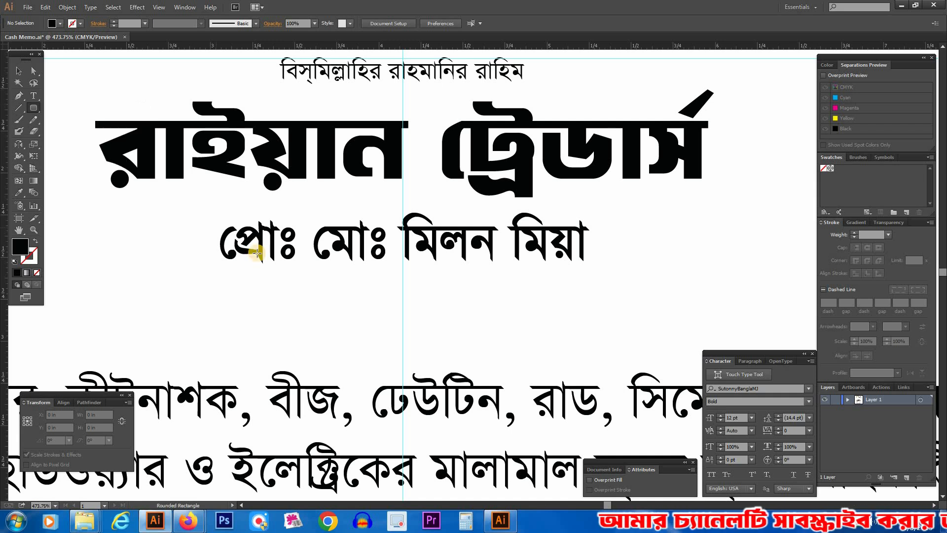
left_click_drag(208, 205, 599, 271)
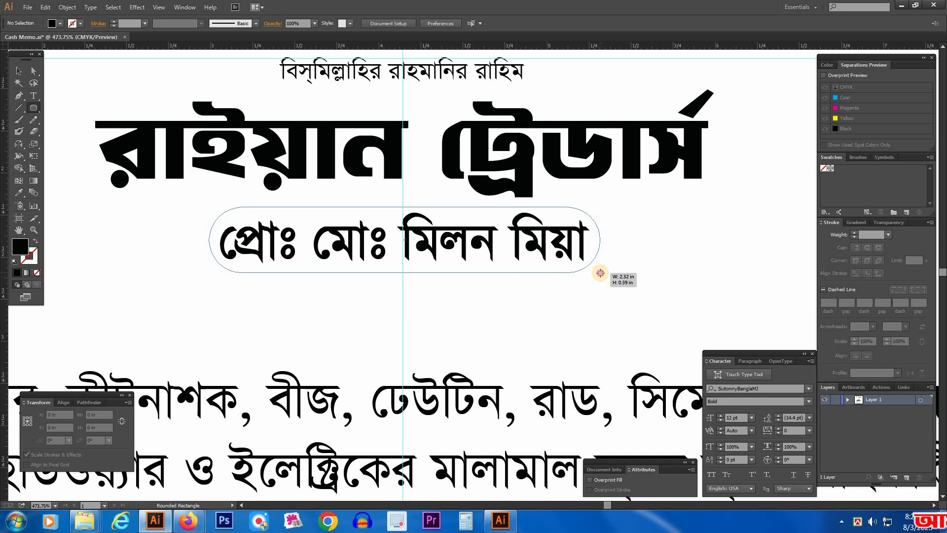
left_click_drag(603, 279, 603, 278)
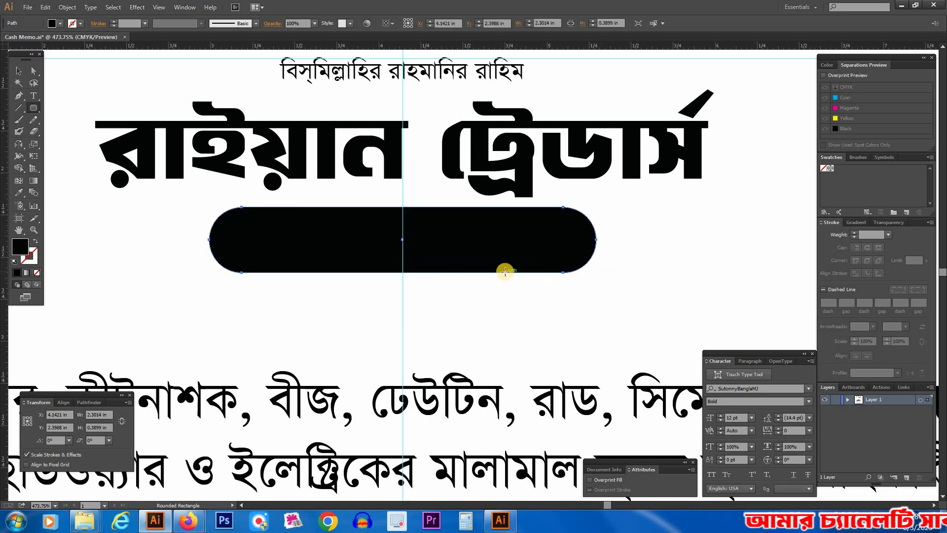
Step: Fill the rounded rectangle with red, using C 0, M 100, Y 100 and K 0
left_click(825, 64)
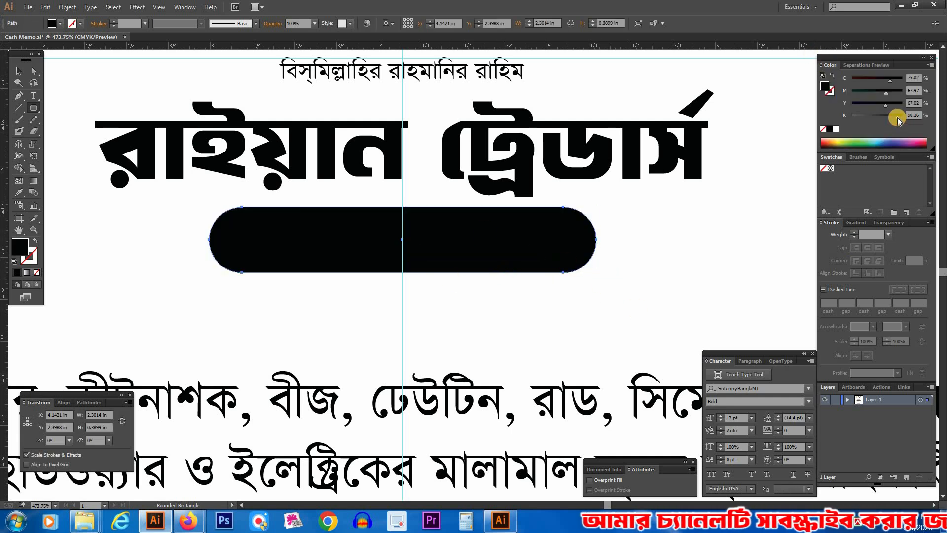
left_click_drag(887, 94, 897, 85)
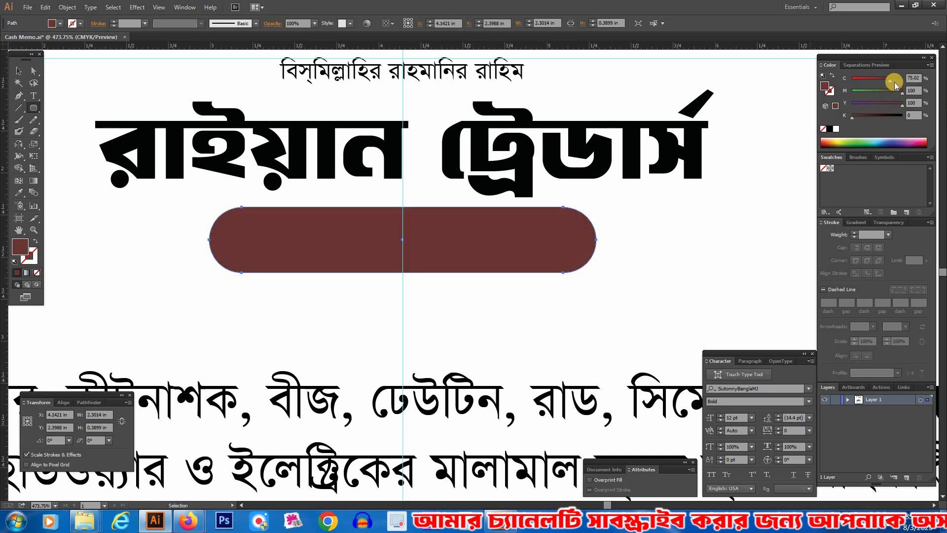
key("v")
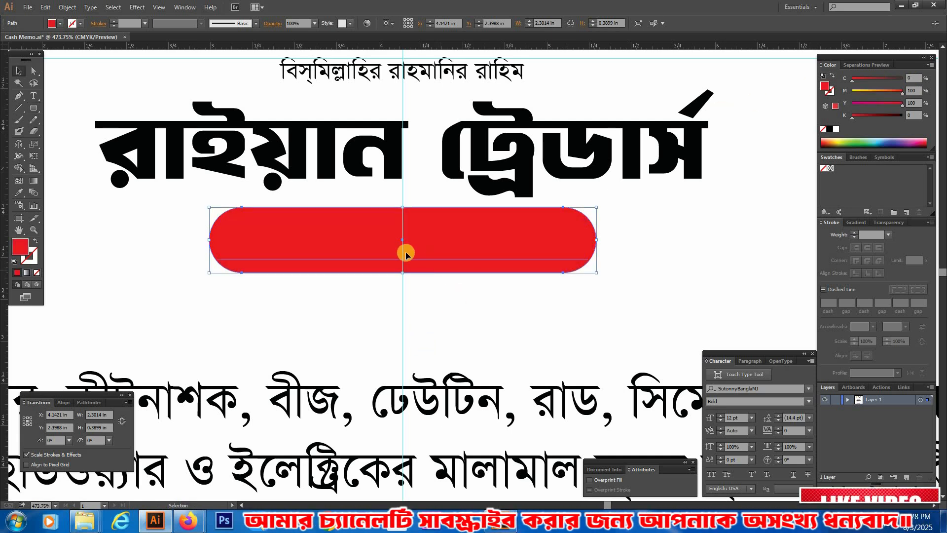
Step: Send the red rounded rectangle to the back so that it sits behind the proprietor text
left_click(461, 324)
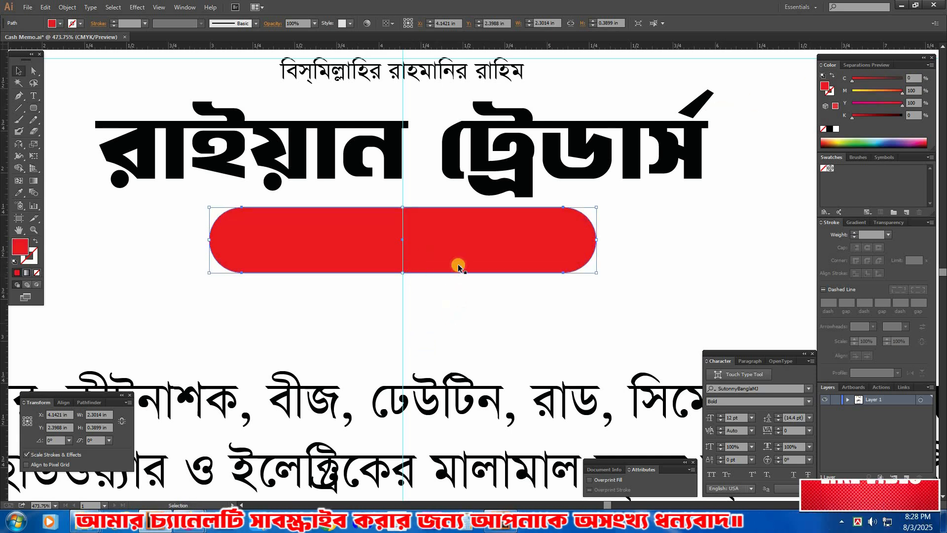
left_click(455, 246)
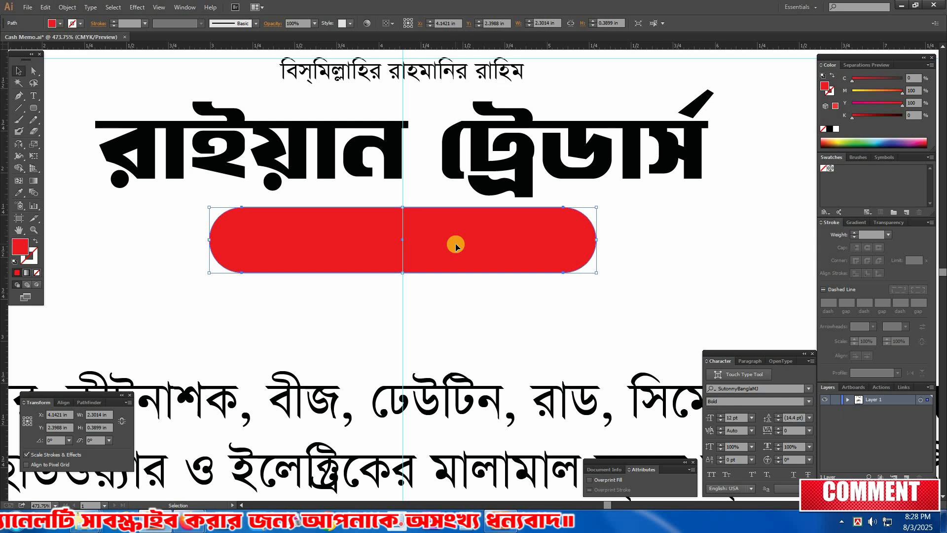
right_click(456, 245)
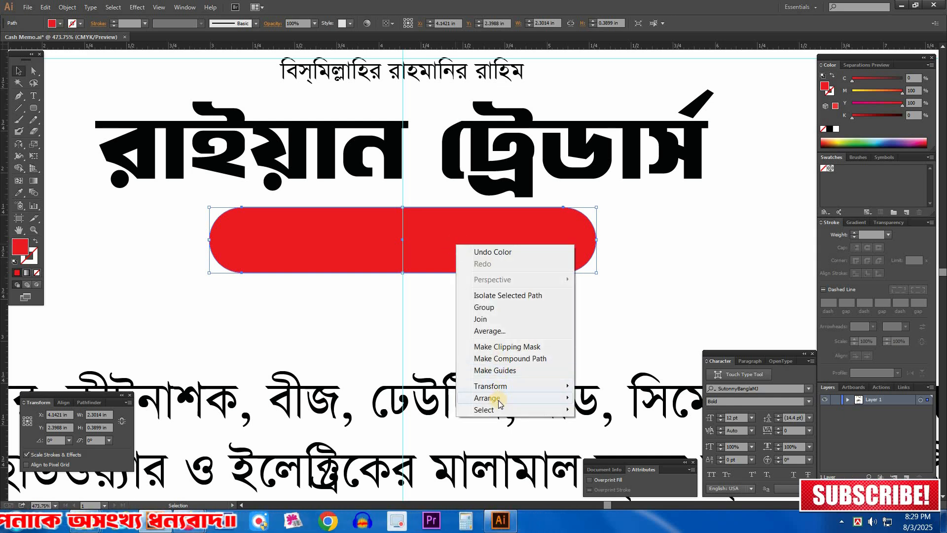
mouse_move(500, 401)
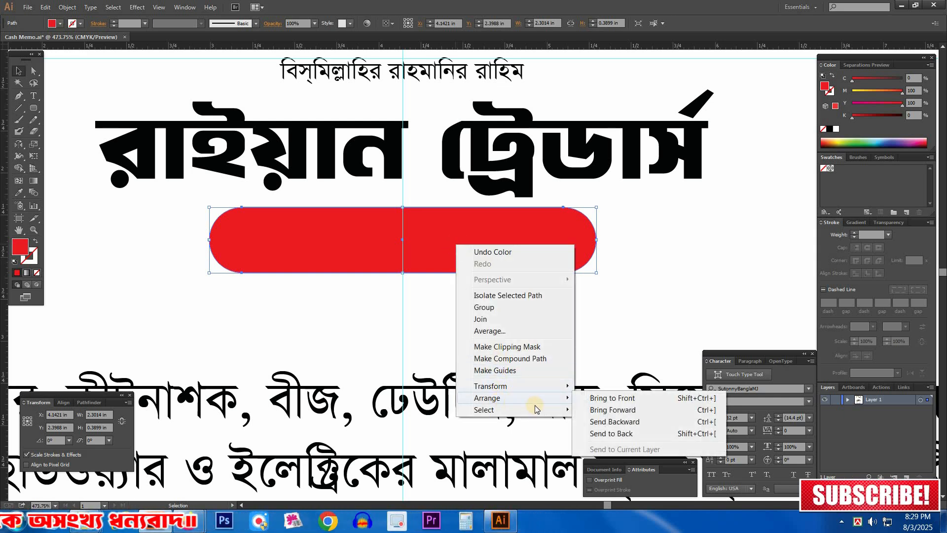
left_click(624, 435)
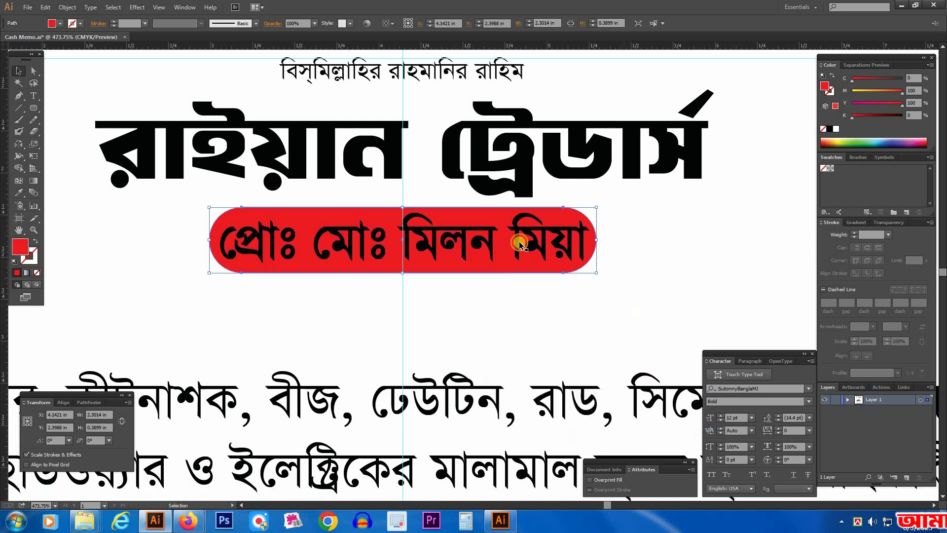
right_click(548, 250)
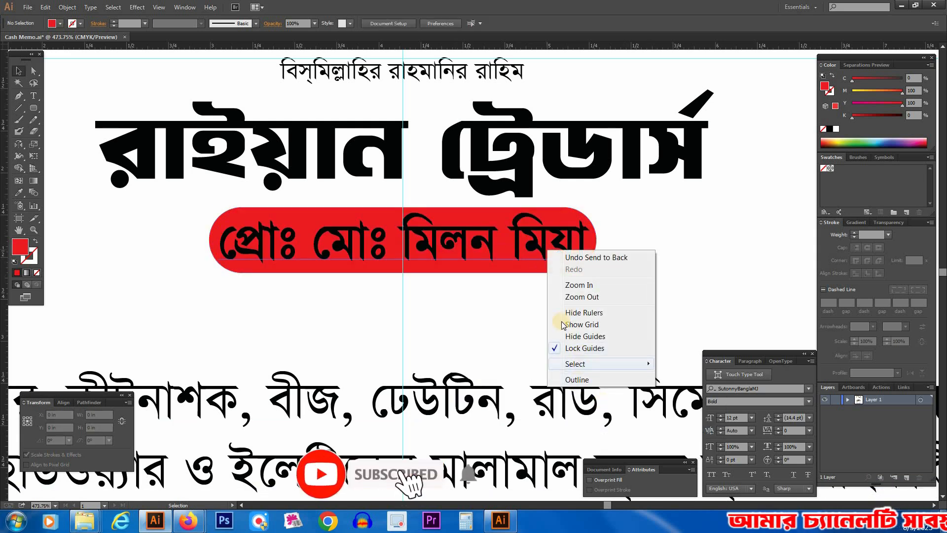
left_click(597, 237)
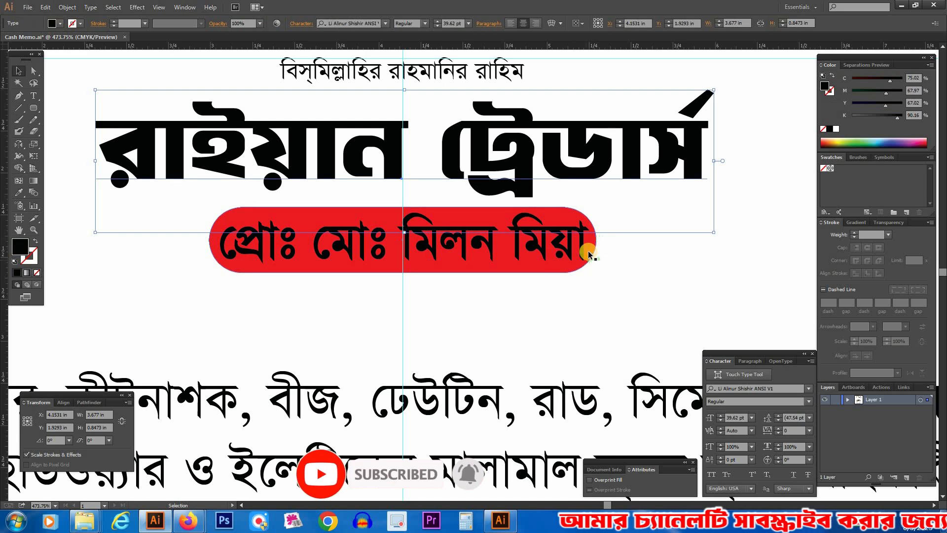
left_click(593, 247)
right_click(594, 249)
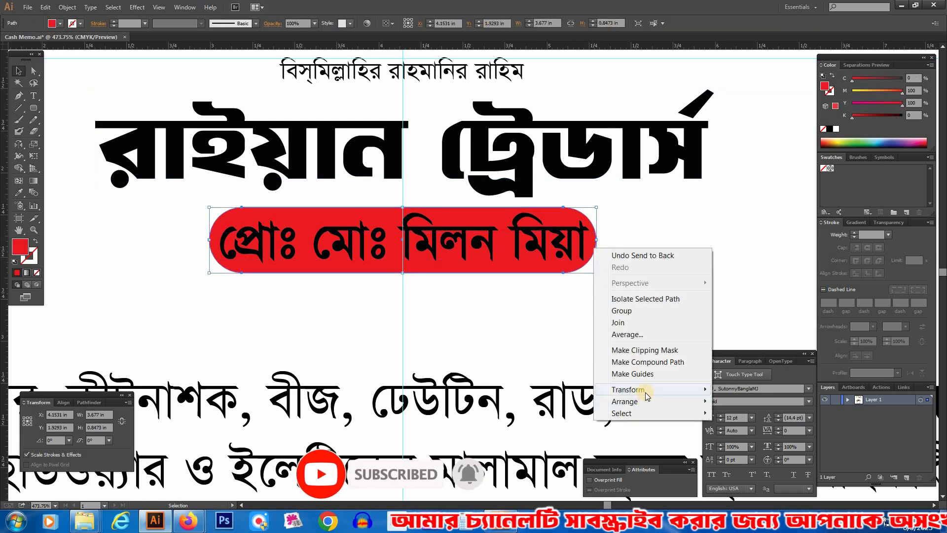
left_click(644, 390)
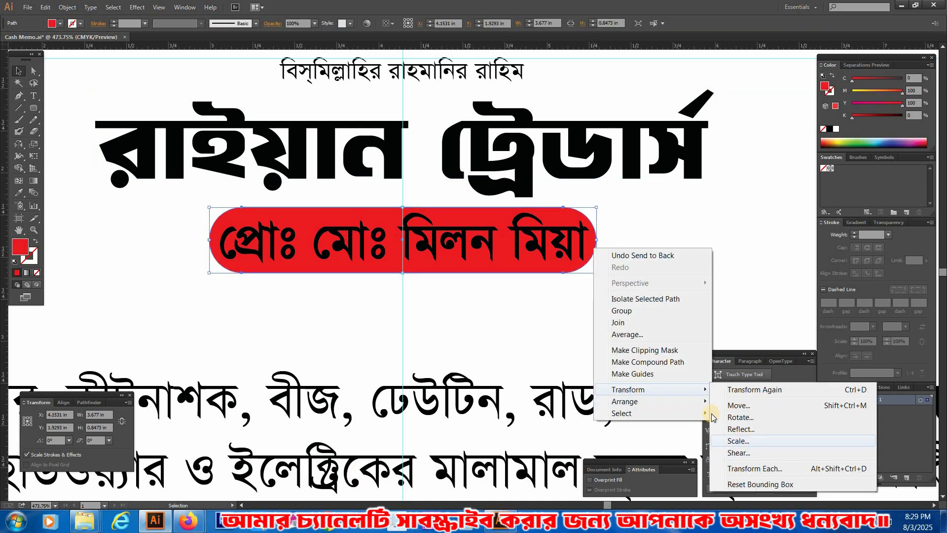
mouse_move(644, 400)
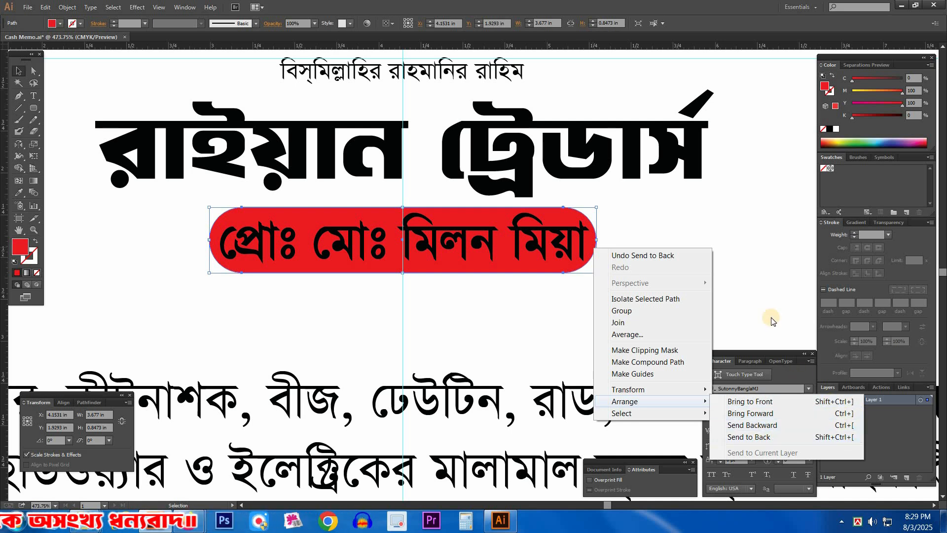
left_click(735, 288)
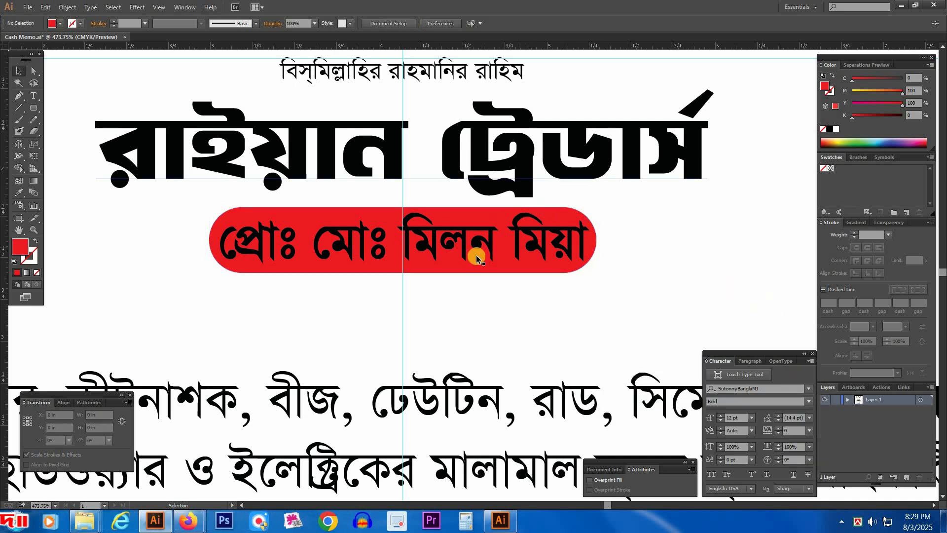
Step: Colour the proprietor text white, and scale down the text and its red rounded rectangle with clear space around the lettering
left_click(476, 256)
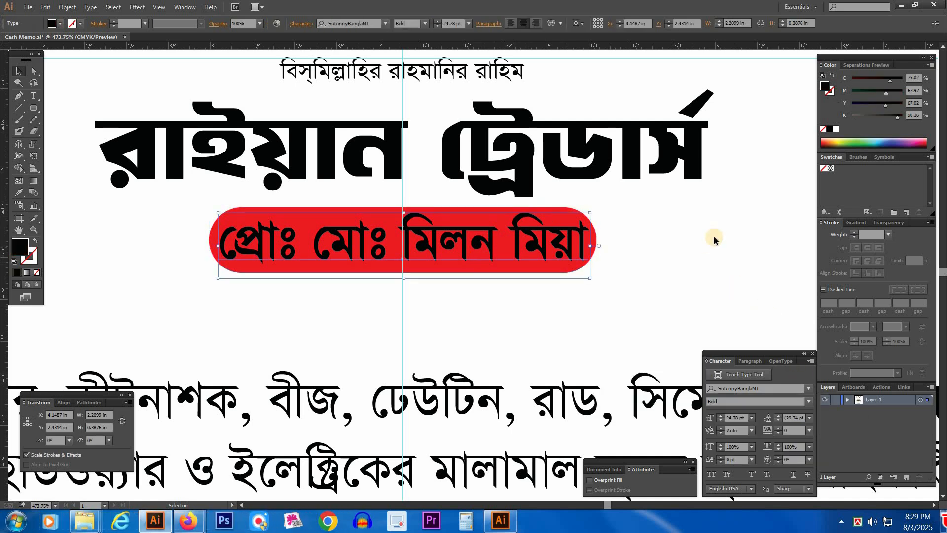
left_click(833, 131)
left_click_drag(590, 246, 563, 243)
left_click(584, 247, "shift")
left_click(632, 271)
left_click(431, 291, "ctrl+alt")
left_click_drag(550, 324, 536, 284)
left_click_drag(508, 179, 503, 271)
Step: Stretch the shop name slightly taller, to 0.9 in high, and widen it a little about the vertical guide
left_click(529, 215)
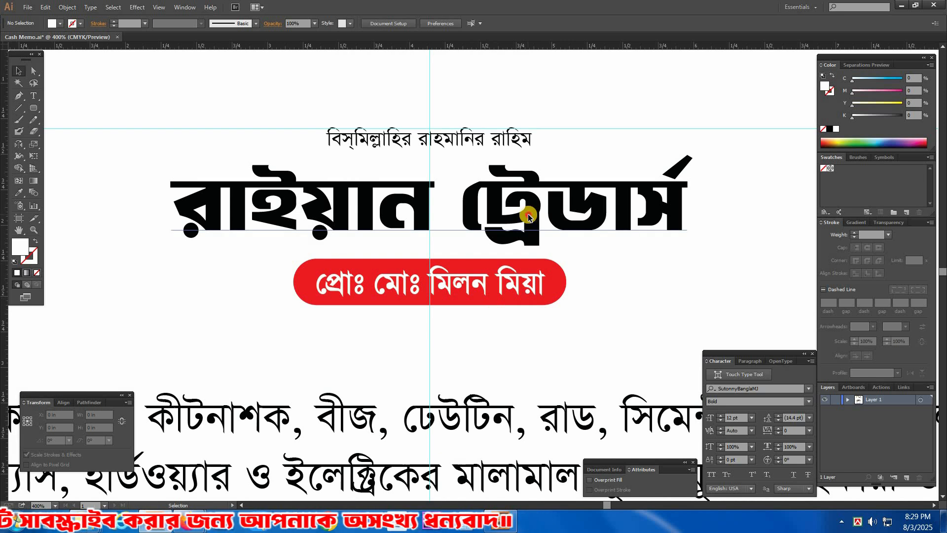
left_click_drag(579, 262, 581, 231)
left_click_drag(433, 247, 434, 254)
left_click(455, 317)
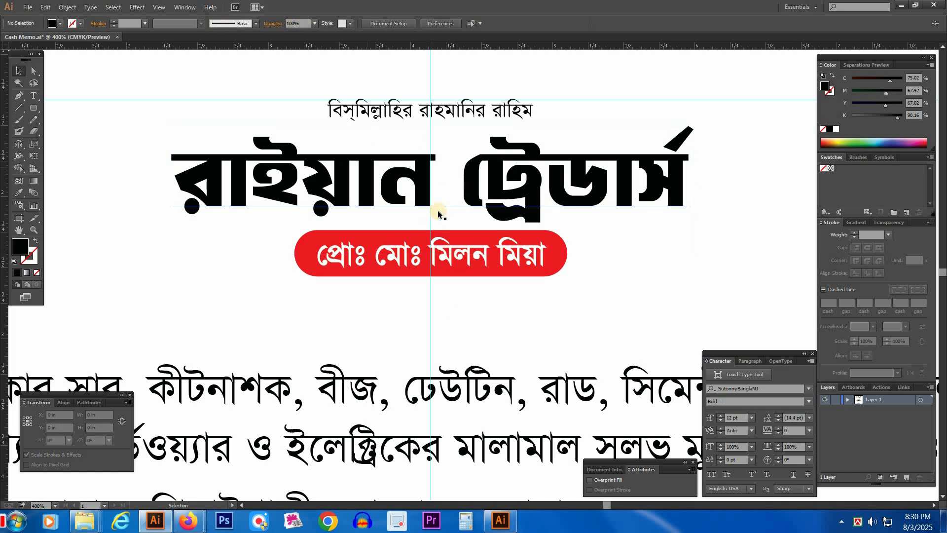
left_click(219, 189)
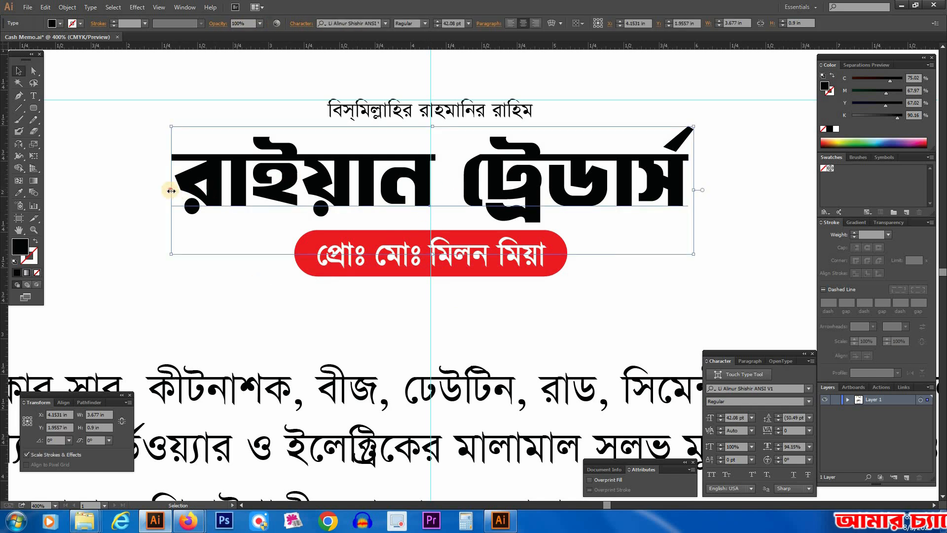
left_click_drag(171, 191, 167, 191)
left_click(111, 221)
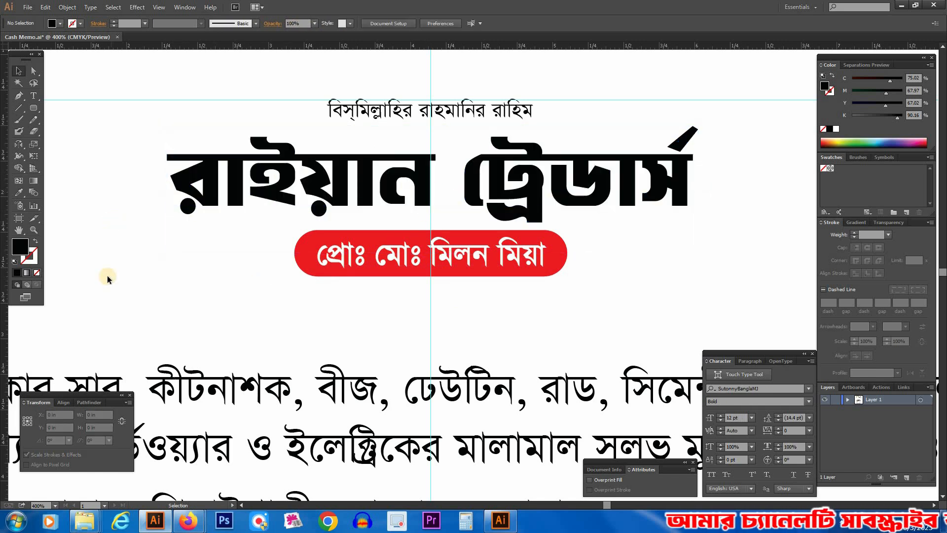
Step: Scale down the two-line product description, place it just below the red proprietor label, and widen it to nearly fill the side guides
key("Tab")
key("ctrl+minus")
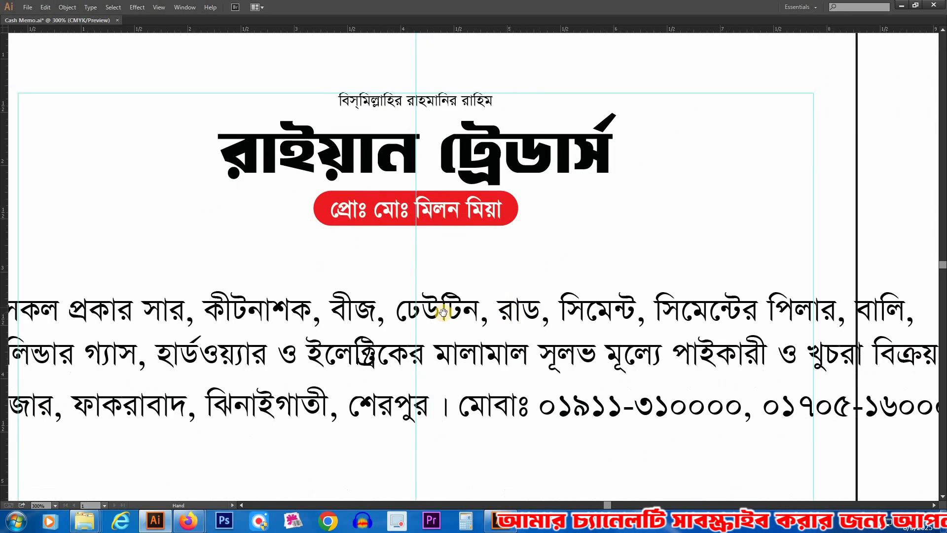
left_click_drag(397, 343, 449, 288)
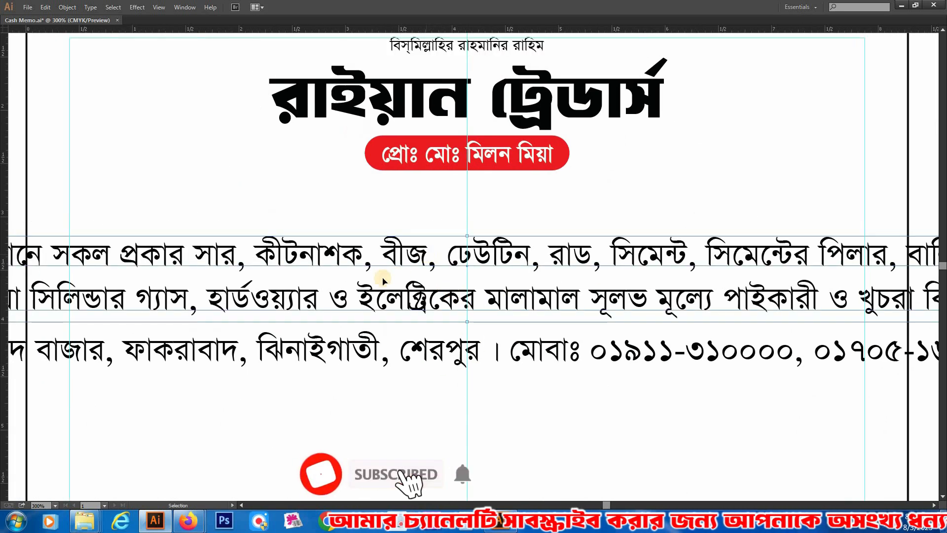
left_click_drag(472, 237, 521, 265)
left_click_drag(521, 265, 521, 192)
left_click_drag(662, 244, 653, 265)
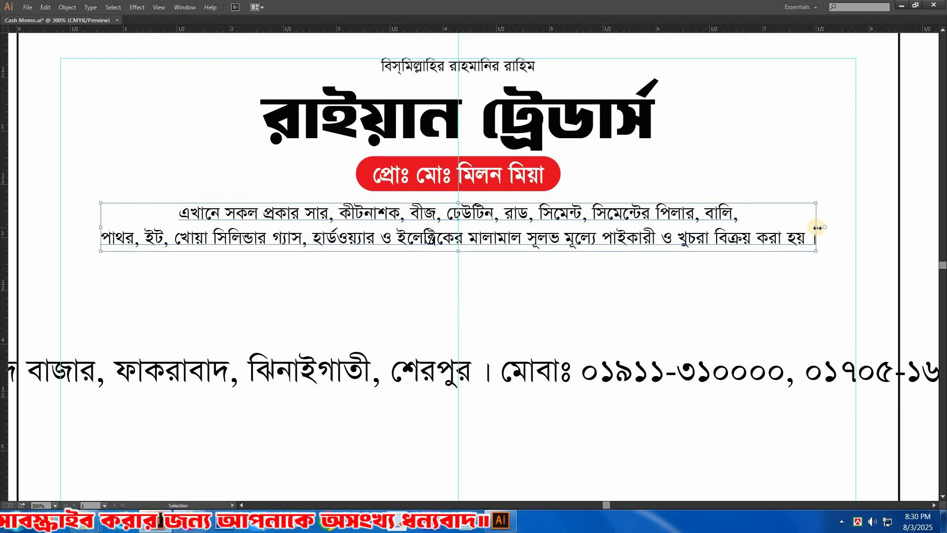
left_click_drag(817, 227, 848, 227)
left_click(677, 285)
Step: Scale down the address and mobile line, move it directly below the product description, and enlarge it to fit inside the side guides
left_click(479, 375)
left_click_drag(458, 352, 459, 362)
left_click_drag(531, 371, 531, 271)
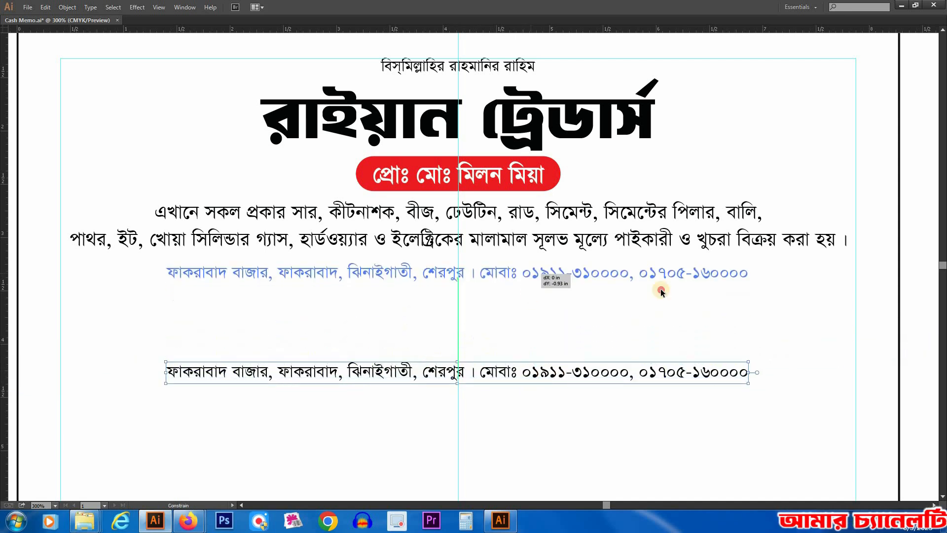
left_click_drag(661, 292, 662, 292)
left_click_drag(751, 272, 825, 282)
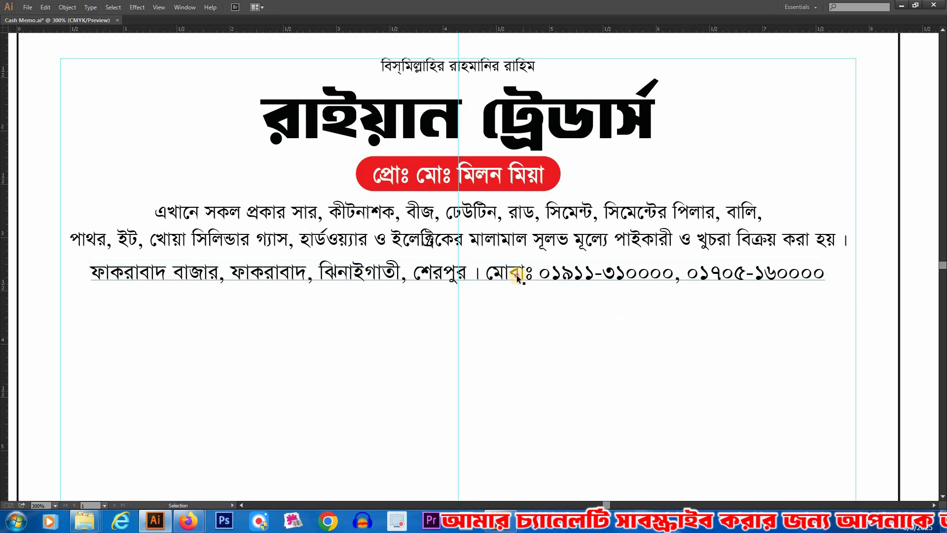
left_click(452, 282, "ctrl+alt")
left_click(452, 282, "ctrl+alt")
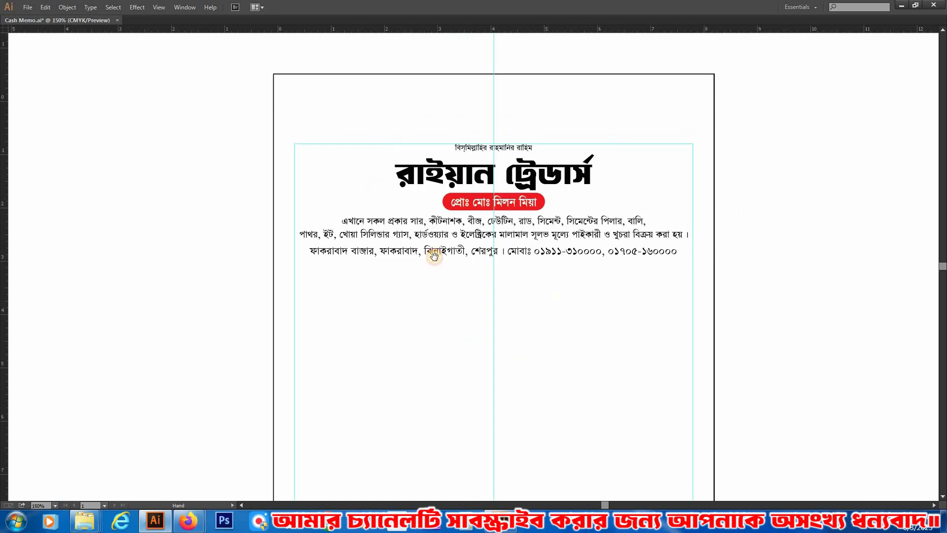
Step: Duplicate the product description below the address line, left-align the copy, and move it to start at the left guide
left_click_drag(436, 256, 441, 283)
left_click_drag(193, 109, 789, 364)
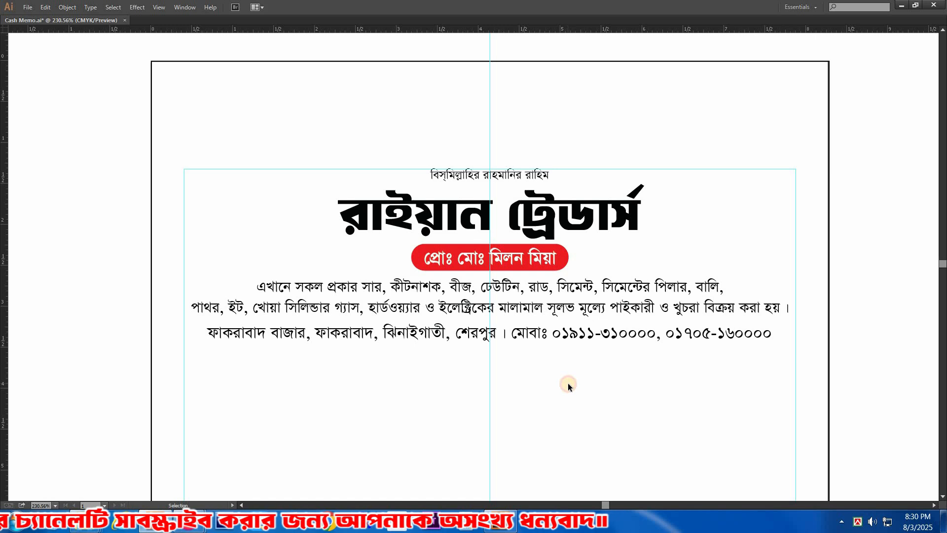
left_click_drag(571, 306, 578, 214)
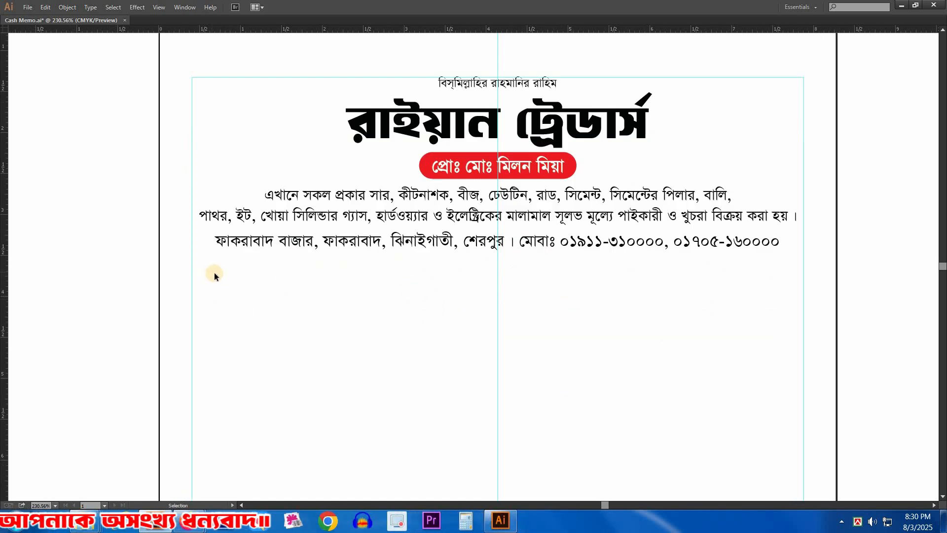
left_click_drag(211, 275, 743, 297)
key("space")
left_click_drag(520, 279, 530, 274)
left_click(412, 194)
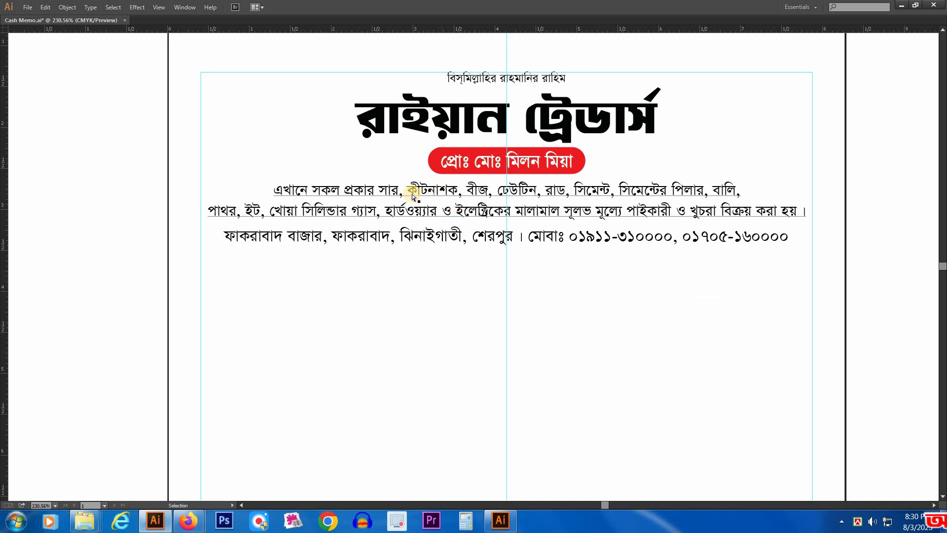
left_click_drag(407, 259, 418, 273)
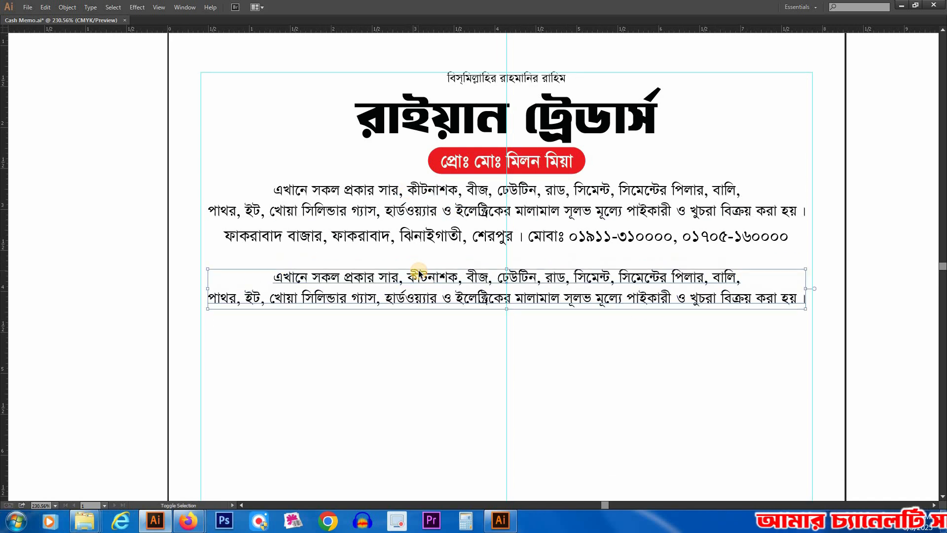
key("ctrl+shift+l")
left_click_drag(574, 290, 329, 253)
Step: Replace all the text in the duplicated description with the label নং
key("space")
key("t")
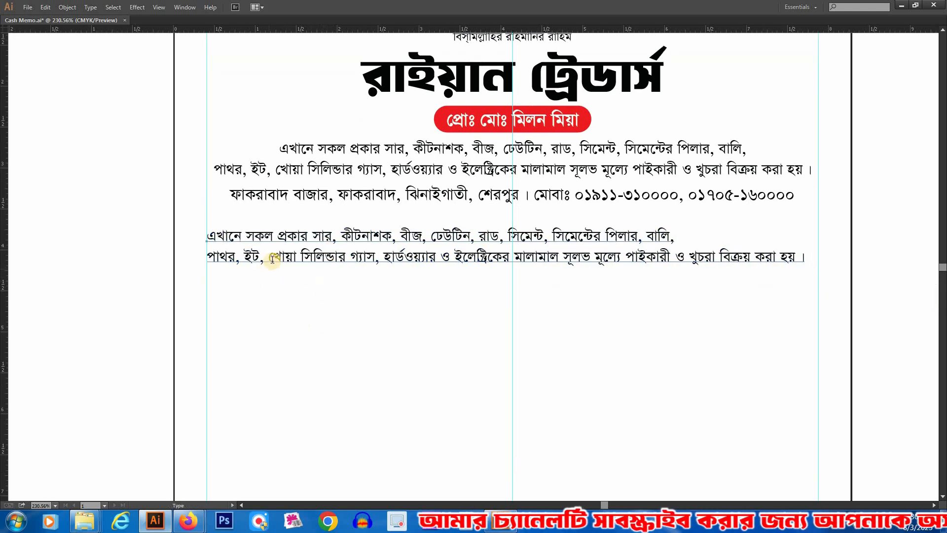
left_click_drag(270, 259, 355, 272)
key("ctrl+a")
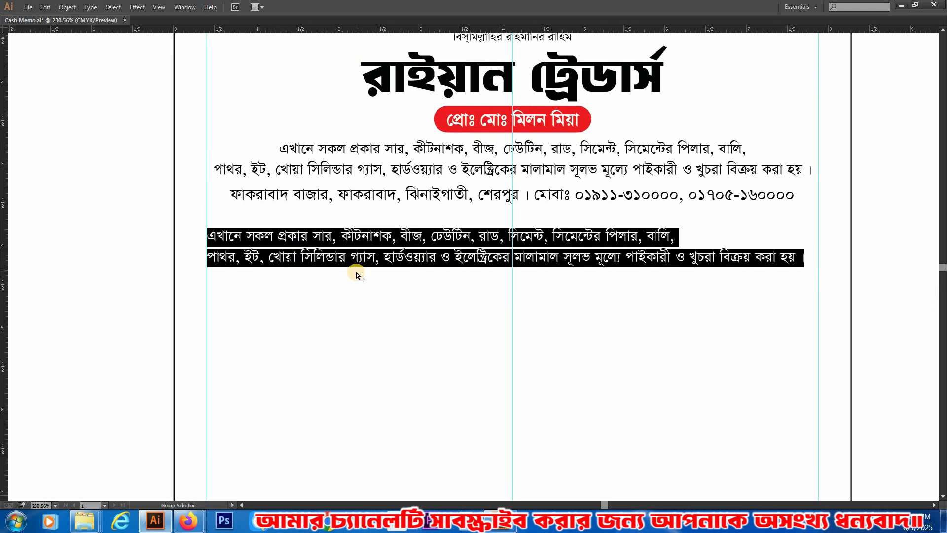
type("নং")
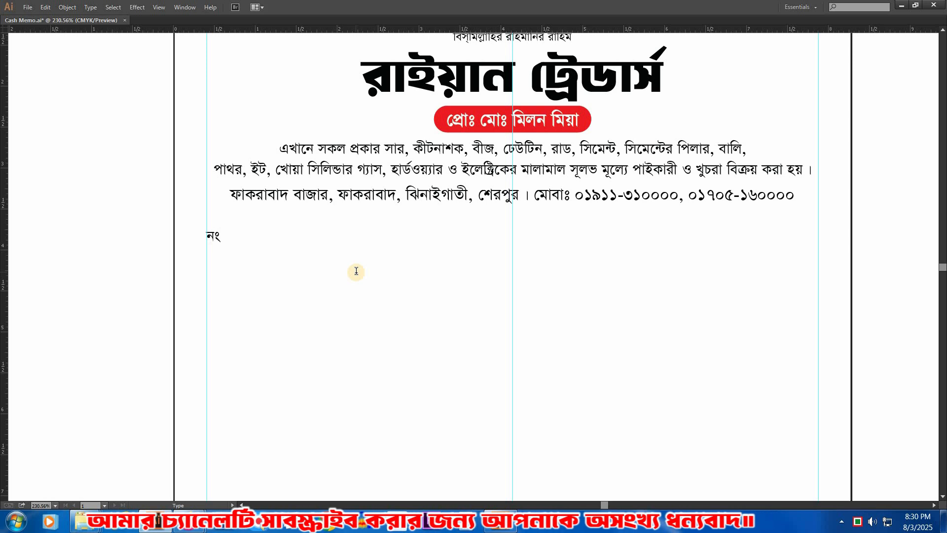
Step: Add a তারিখ label across from নং, and a two-line label reading নাম and ঠিকানা below নং
left_click_drag(210, 240, 685, 256)
key("t")
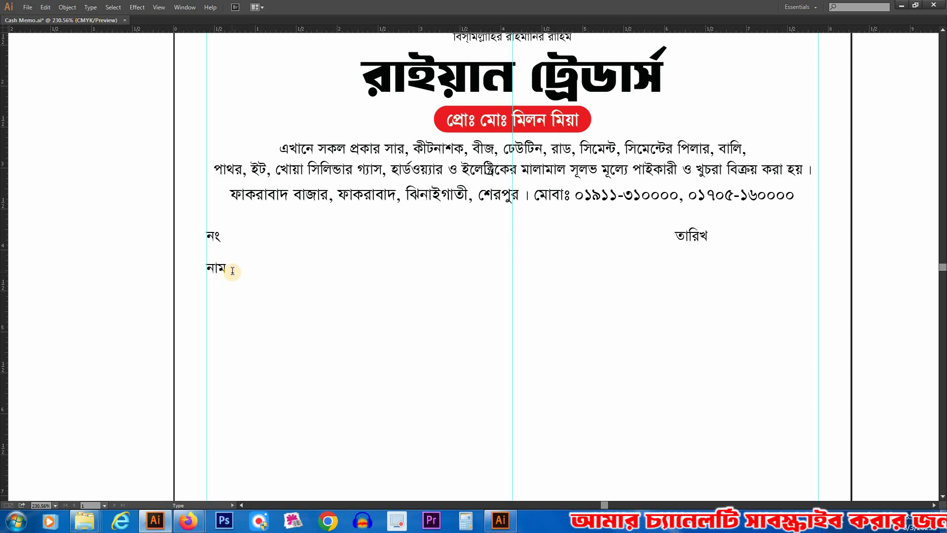
key("Return")
type("ঠিকা")
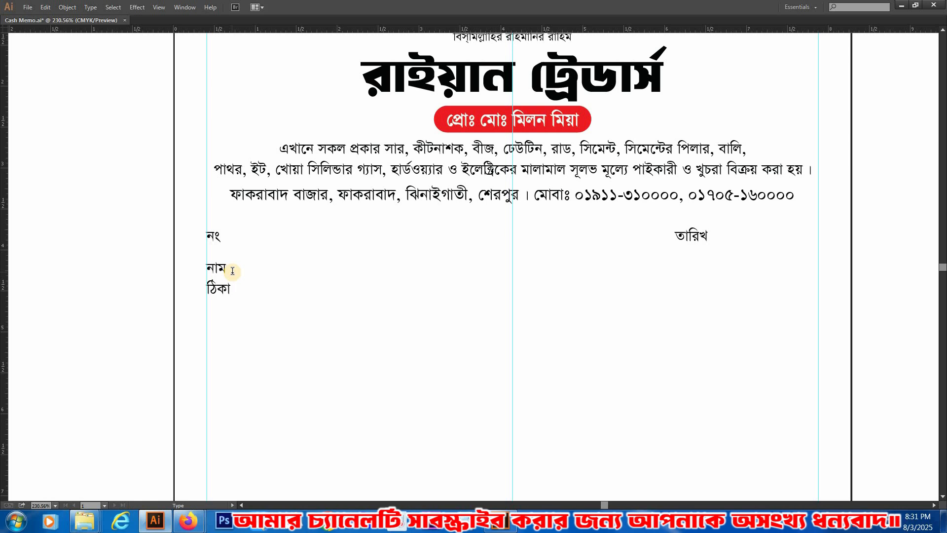
type("না")
Step: Begin the table heading row with a copy of নং below ঠিকানা and a বিবরণ heading beside it
left_click(265, 369, "ctrl")
left_click_drag(274, 288, 243, 235)
left_click(296, 249)
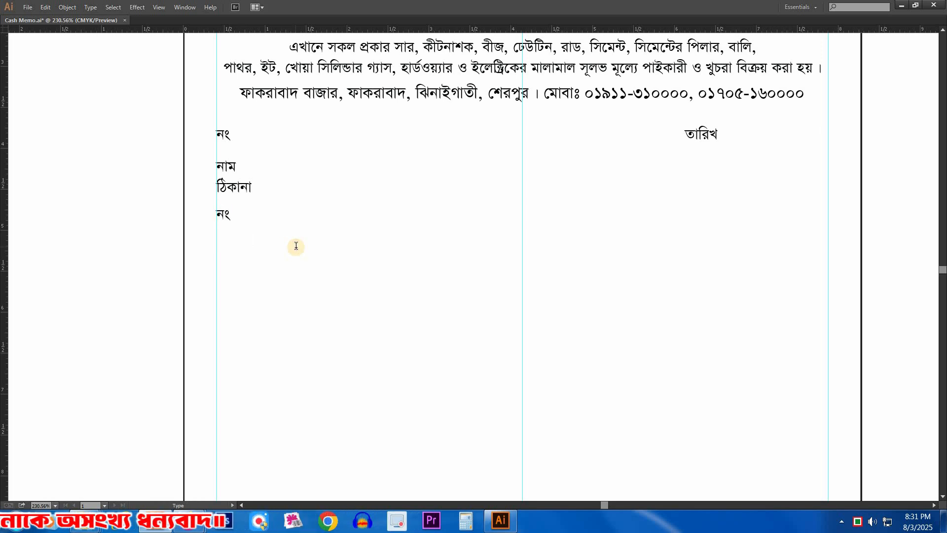
left_click_drag(341, 225, 340, 216)
key("t")
left_click(352, 215)
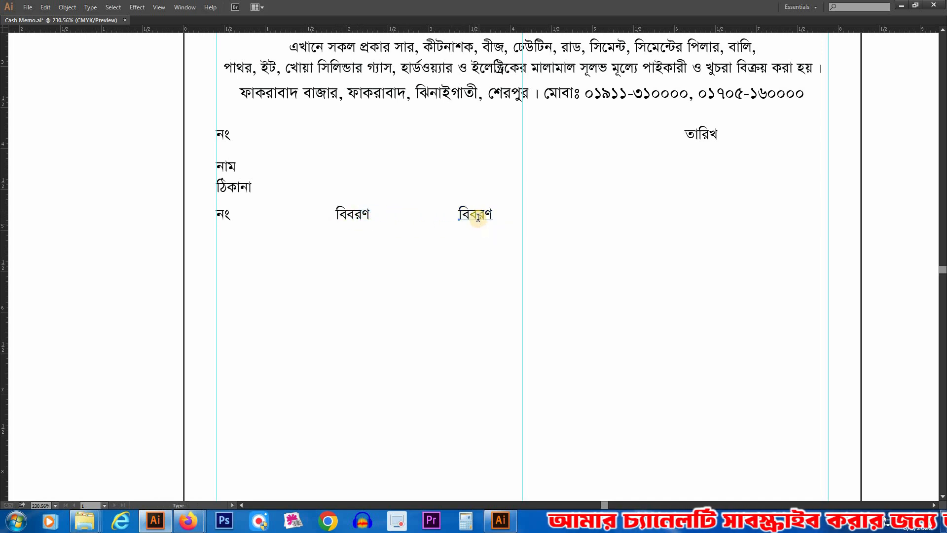
Step: Change the text of the copied বিবরণ heading to পরিমাণ
key("shift+Left")
key("shift+Left")
key("shift+Left")
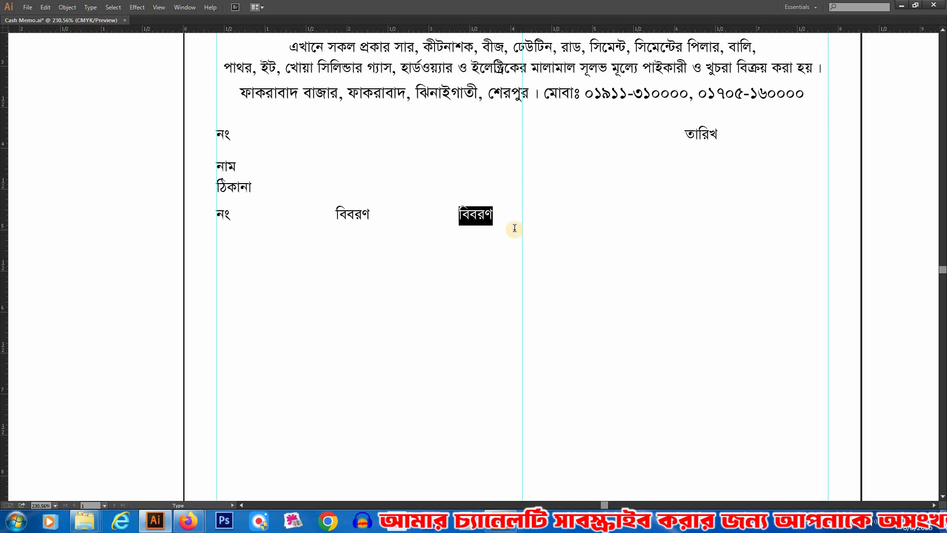
type("পিরমাণ")
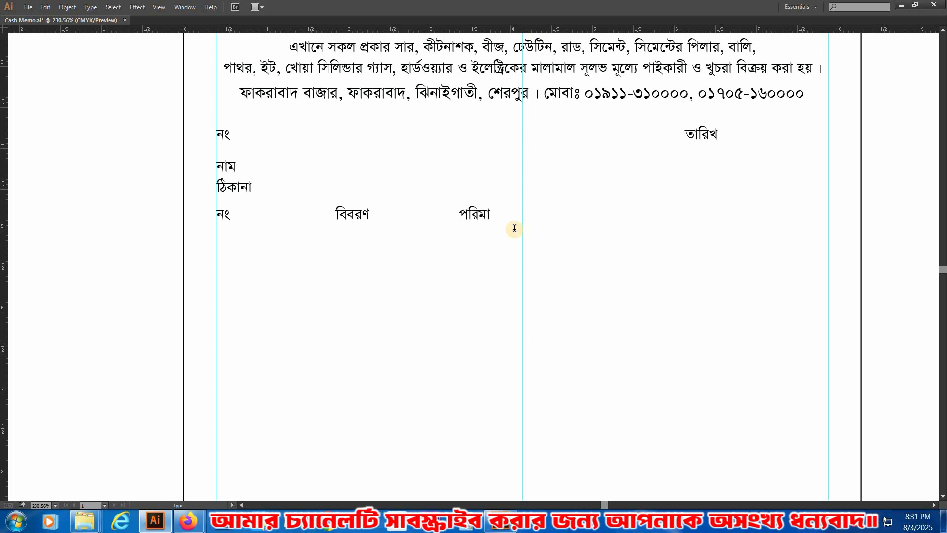
Step: Complete the table heading row with copied headings reading দর and টাকা
left_click_drag(492, 213, 610, 223)
key("t")
key("ctrl+a")
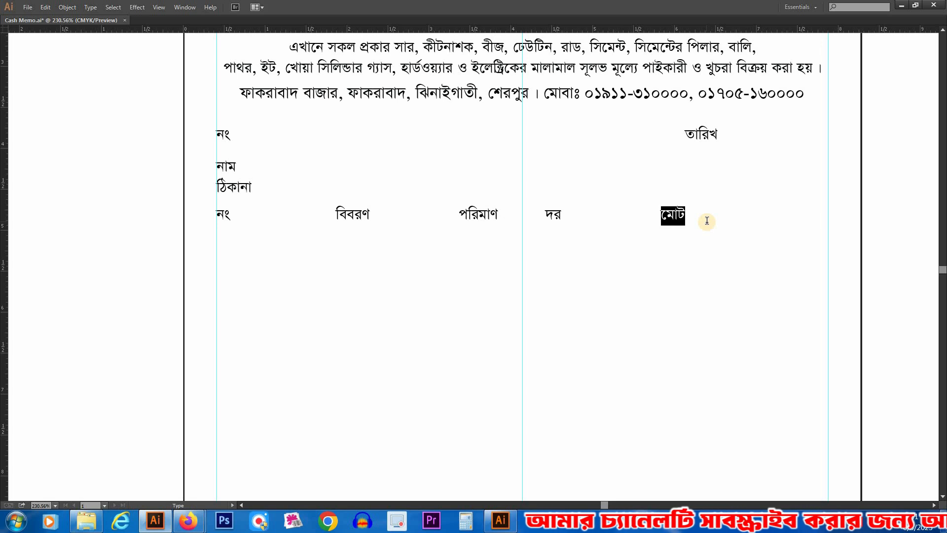
type("টাকা")
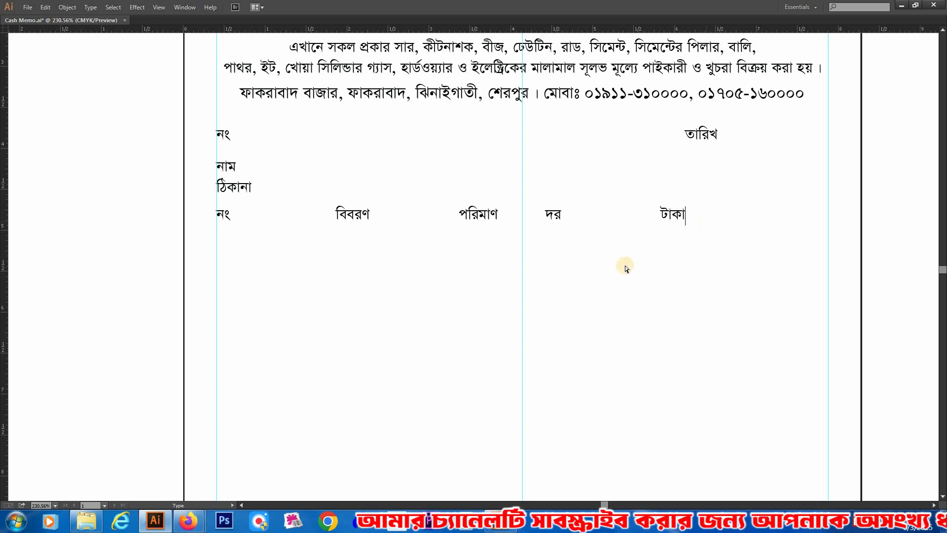
key("Escape")
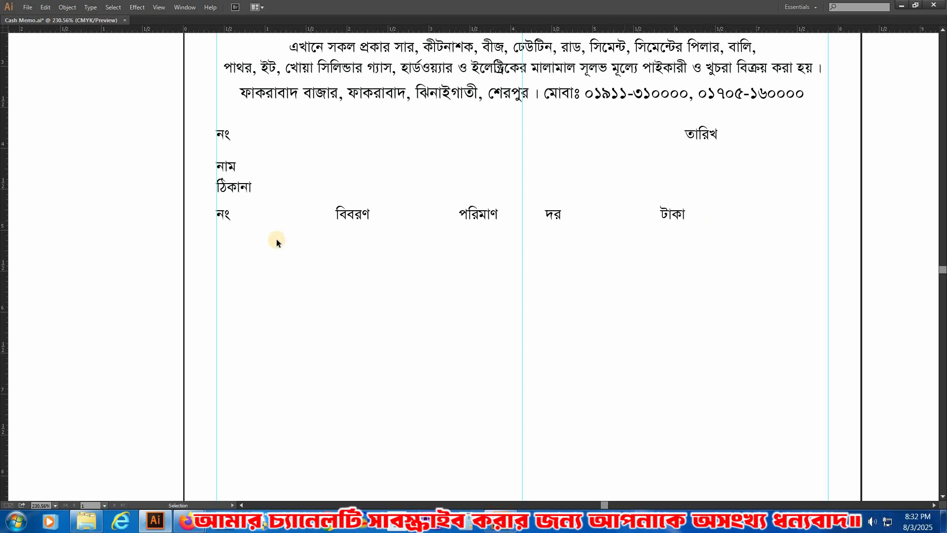
Step: Enlarge the five table headings and set them in Bold
left_click_drag(211, 209, 693, 230)
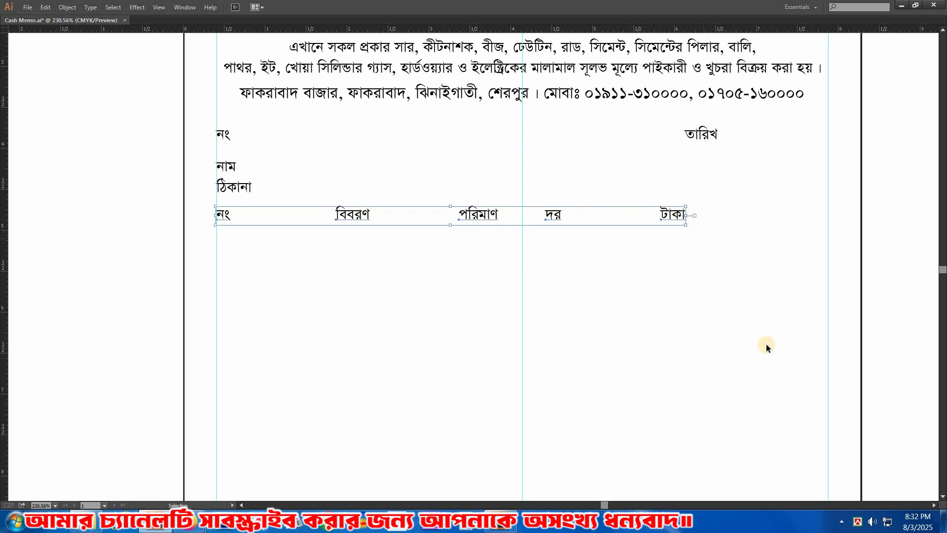
key("Tab")
left_click(721, 415)
left_click(809, 401)
left_click(718, 424)
left_click(586, 296)
key("Tab")
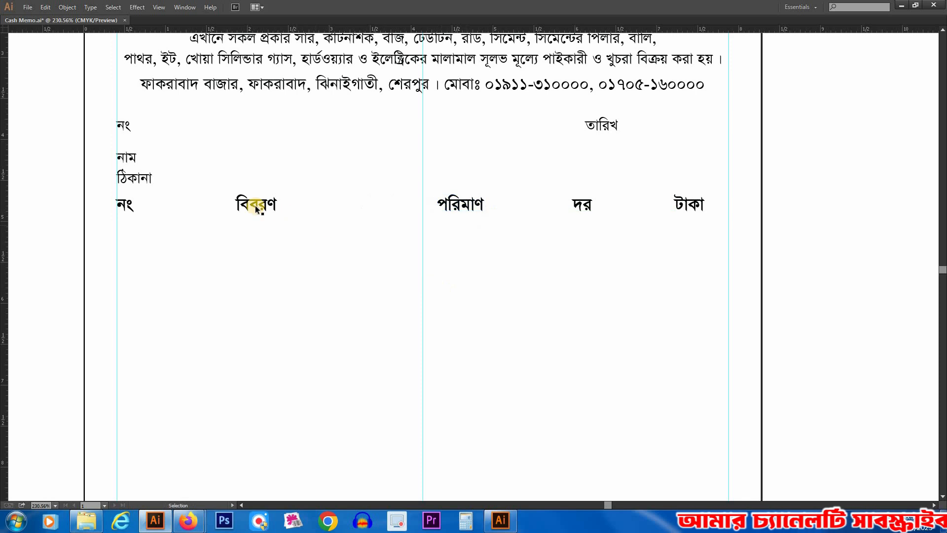
Step: Space the table headings out between the side guides, and move the whole heading row slightly down
left_click_drag(362, 265, 386, 239)
left_click_drag(555, 134, 568, 336)
left_click_drag(531, 252, 543, 126)
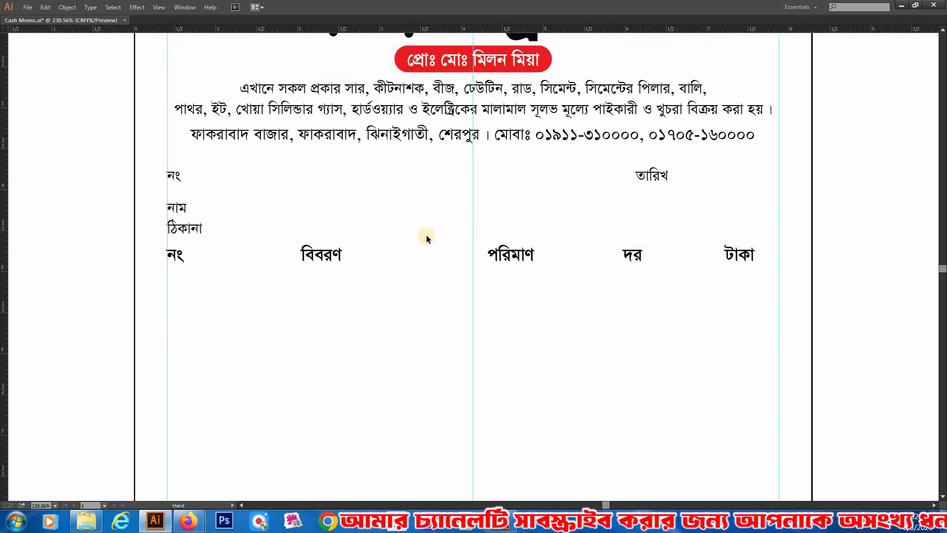
left_click_drag(157, 256, 742, 265)
left_click(609, 362)
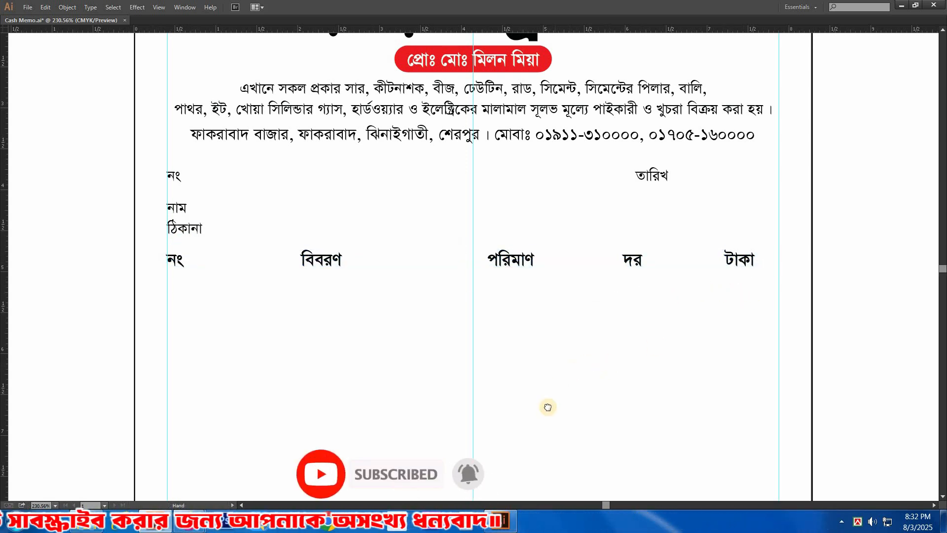
Step: Set the নং, তারিখ, নাম and ঠিকানা labels above the table headings to 16 pt Bold
left_click_drag(548, 407, 561, 391)
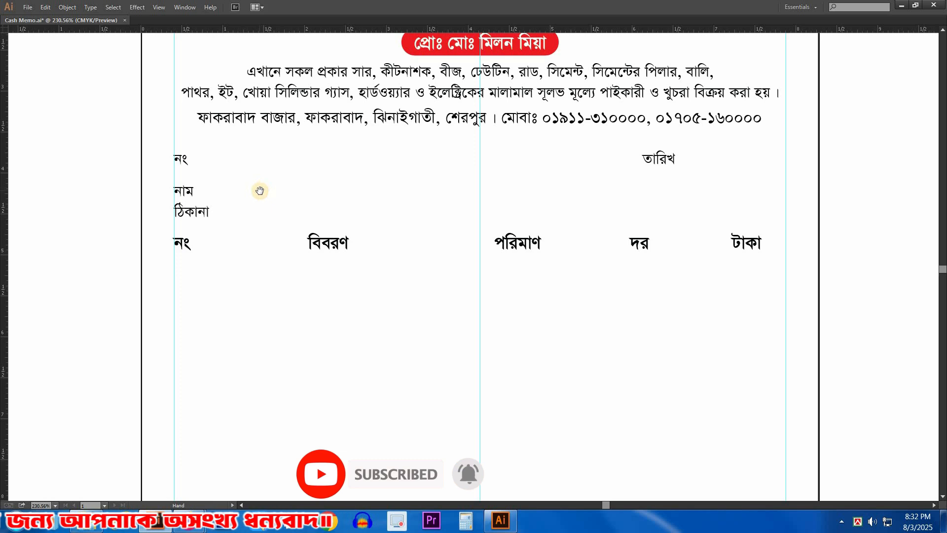
key("v")
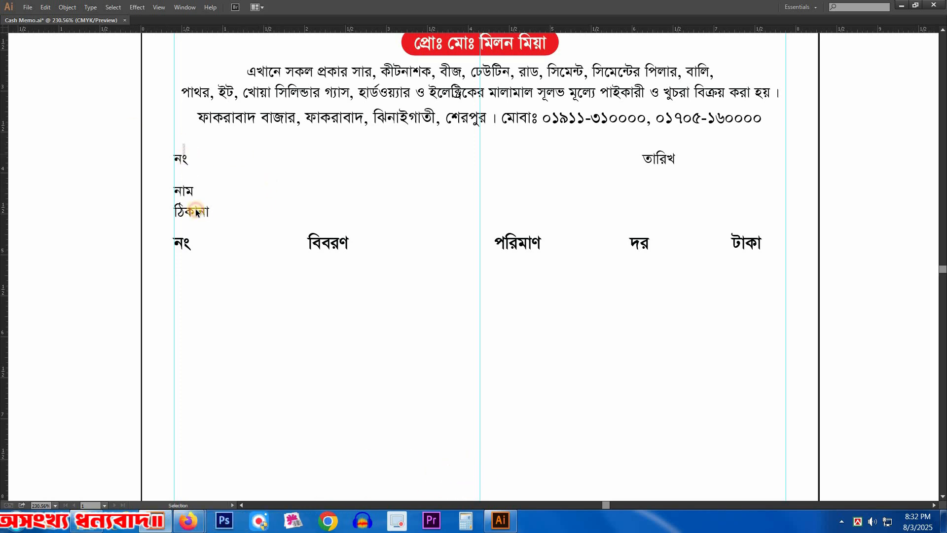
key("Tab")
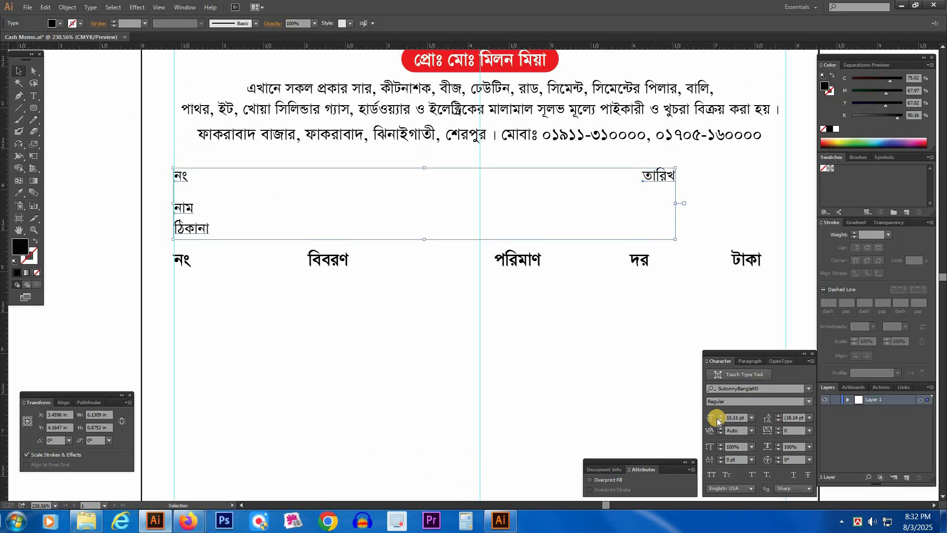
left_click(810, 401)
left_click(741, 427)
key("Tab")
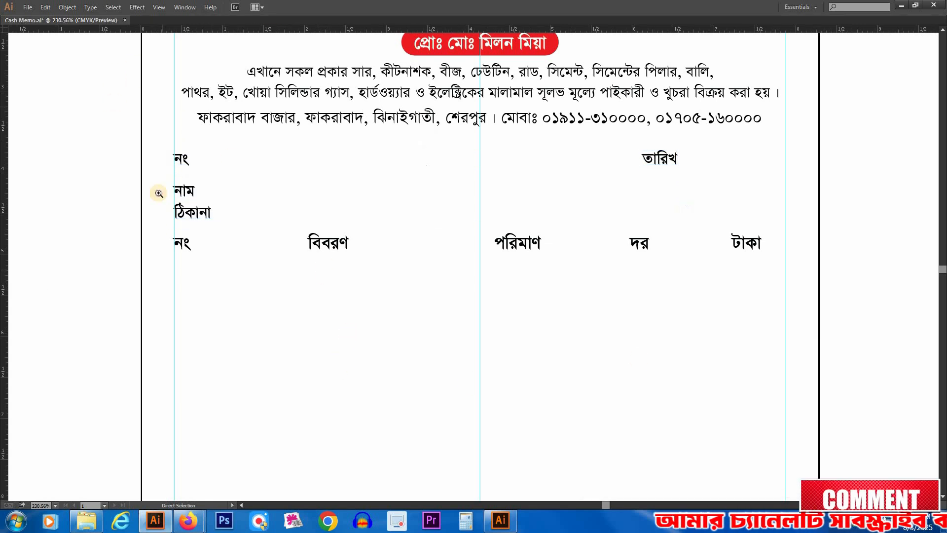
Step: Draw an unfilled rectangle with a 1 pt black outline around the upper নং label, about 0.72 in wide and 0.26 in high
scroll(474, 242, "up", 3)
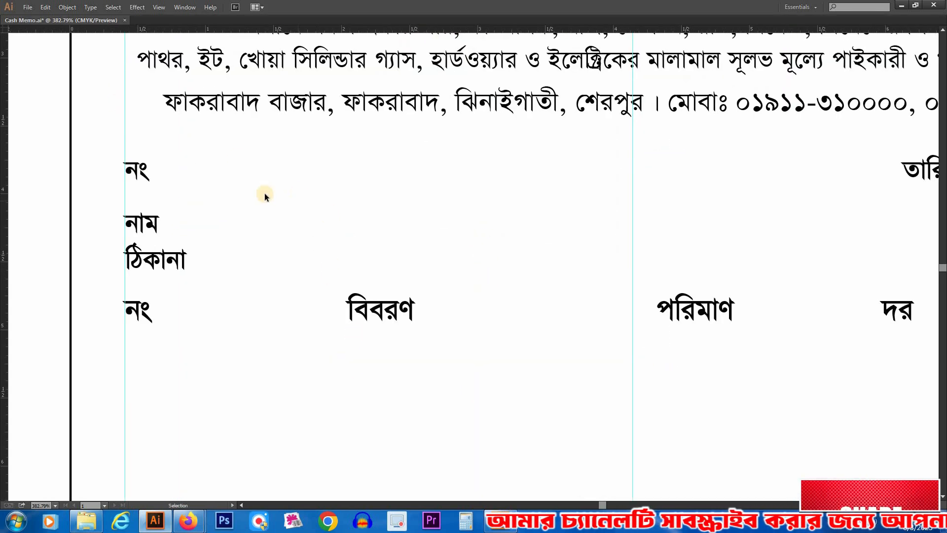
key("z")
left_click_drag(41, 110, 485, 345)
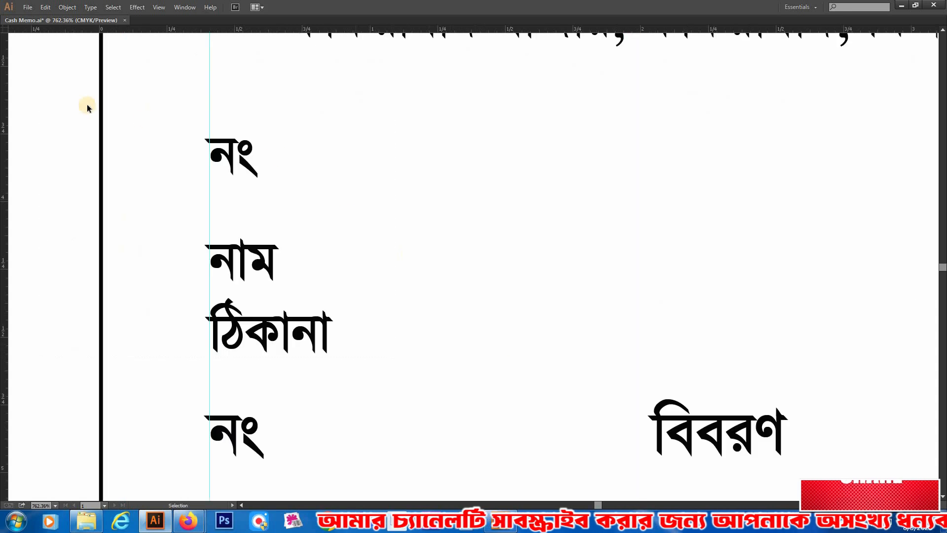
key("Tab")
left_click(34, 107)
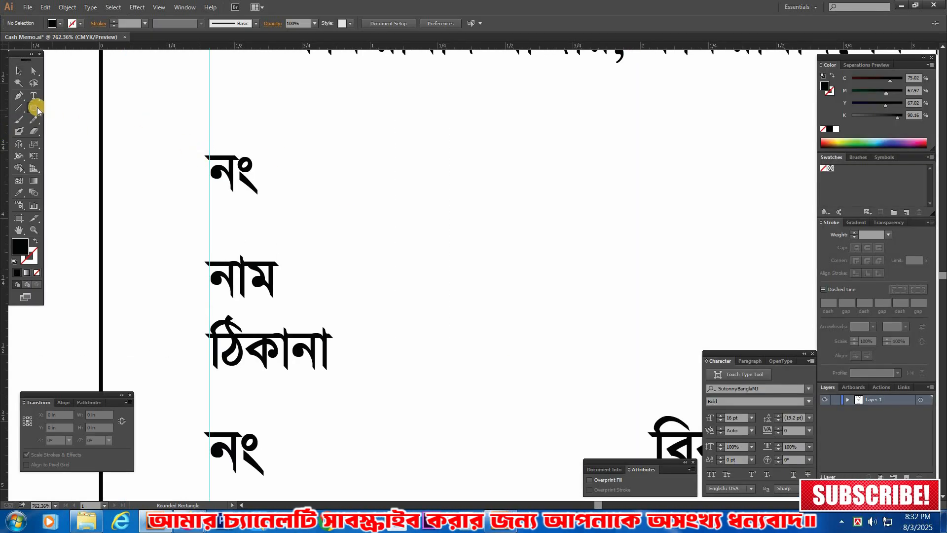
left_click(33, 108)
key("m")
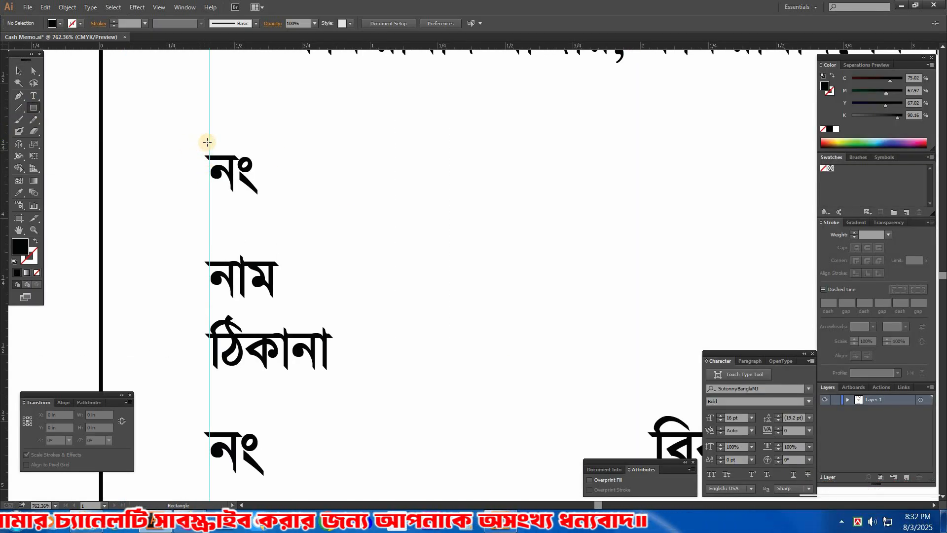
left_click_drag(210, 139, 405, 209)
key("shift+x")
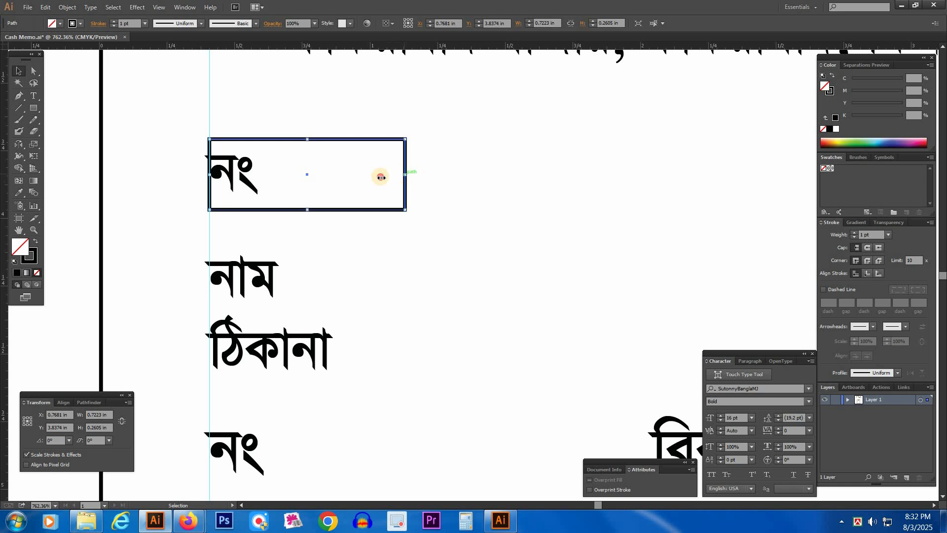
Step: Narrow the box around the upper নং label to about 0.31 in and place a wider copy beside it as the number field
left_click_drag(339, 188, 316, 182)
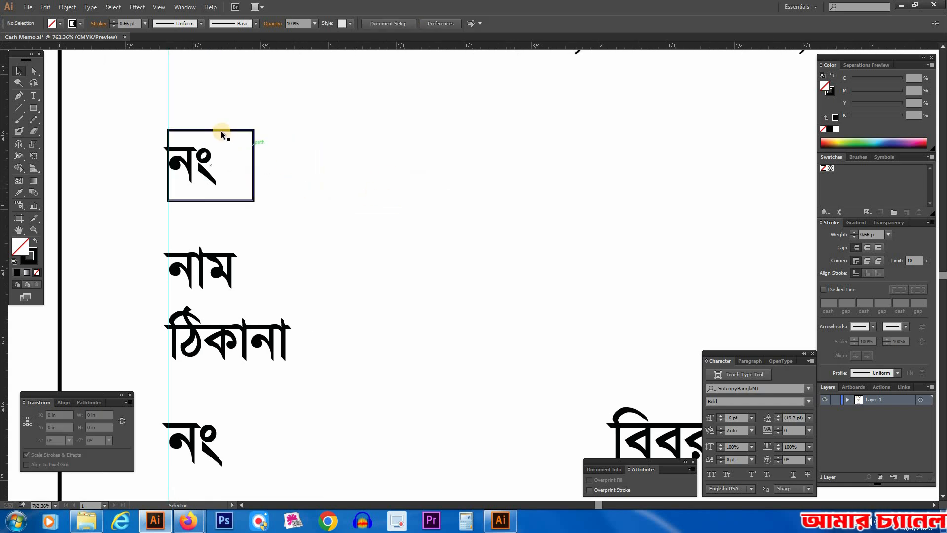
left_click_drag(314, 143, 315, 143)
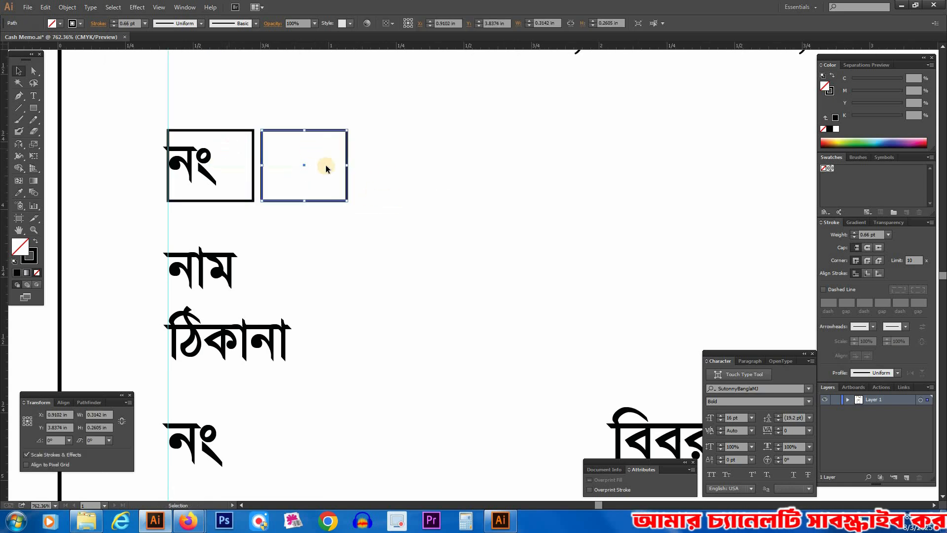
left_click_drag(592, 183, 578, 185)
Step: Copy the নং label box and its field over to the তারিখ label, extending the copied field to the right-hand guide
left_click_drag(228, 112, 375, 134)
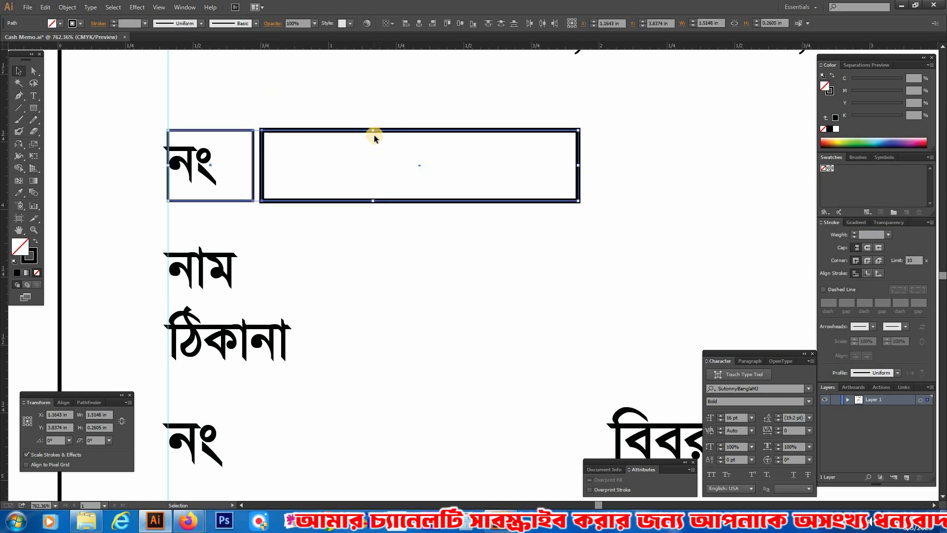
left_click_drag(240, 109, 375, 124)
left_click(449, 245, "ctrl+alt")
left_click(449, 245, "ctrl+alt")
left_click(448, 245, "ctrl+alt")
left_click_drag(533, 296, 190, 191)
key("Tab")
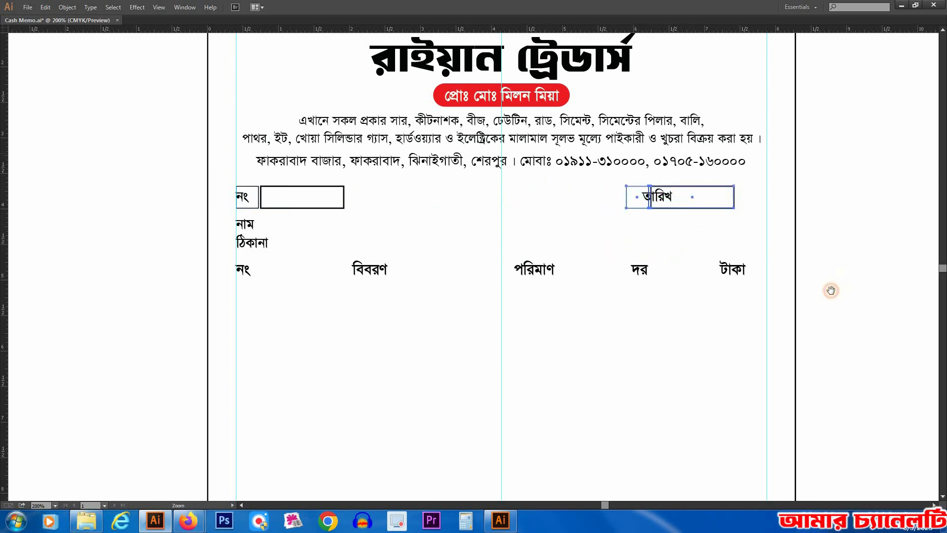
left_click_drag(831, 290, 540, 153)
left_click(624, 280)
left_click_drag(624, 186, 724, 195)
left_click(740, 287)
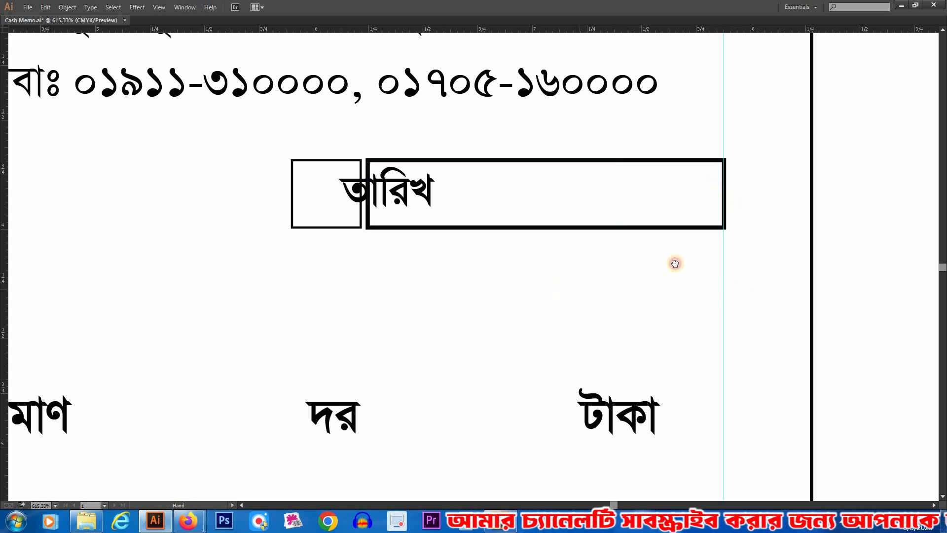
Step: Fit the small box beside the date field around the তারিখ label
scroll(399, 209, "left", 1)
left_click_drag(296, 186, 189, 193)
left_click_drag(312, 197, 246, 193)
left_click(386, 320, "ctrl+alt")
left_click(304, 283, "ctrl+alt")
Step: Copy the নং label box and field down twice to frame the নাম and ঠিকানা rows
left_click_drag(263, 315, 518, 288)
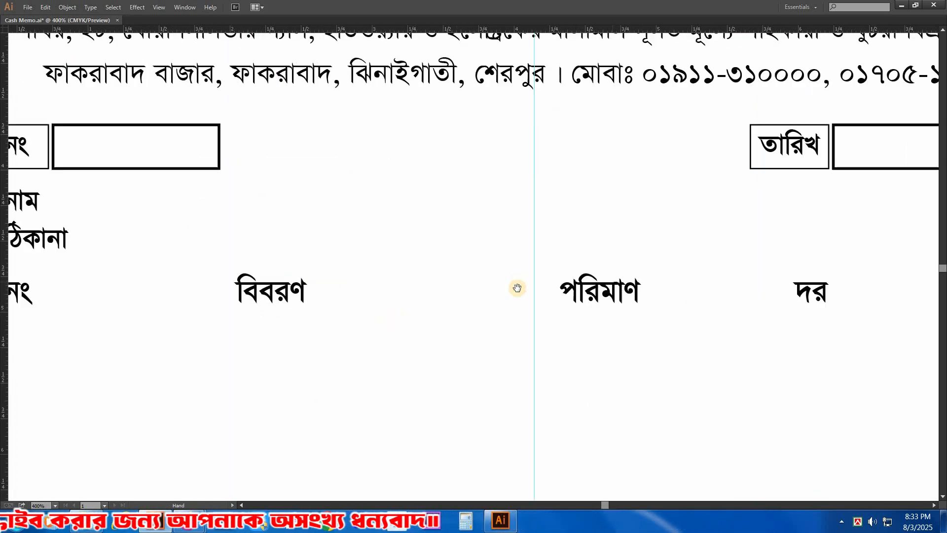
left_click(518, 280, "ctrl+alt")
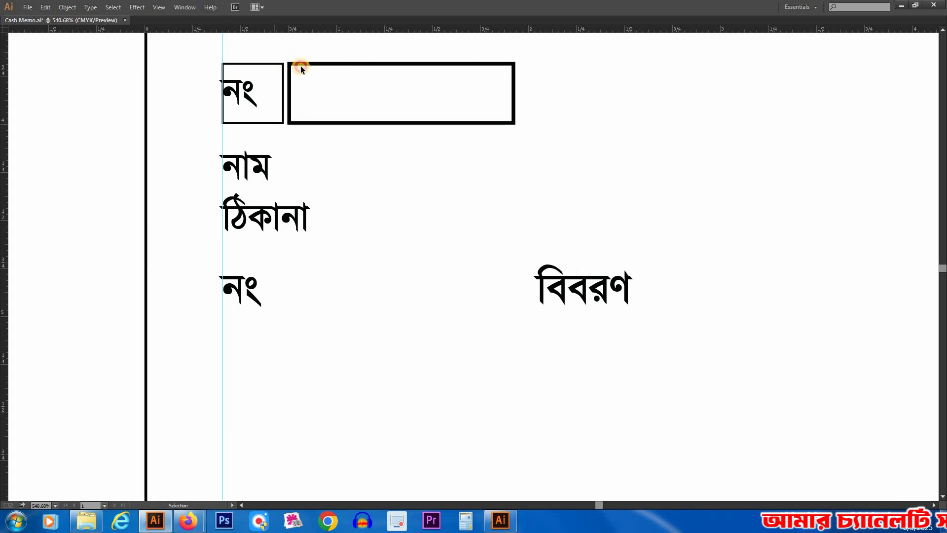
left_click_drag(305, 64, 307, 248)
Step: Widen the নাম and ঠিকানা label boxes to fit their labels, shortening the adjoining fields by the same amount
key("a")
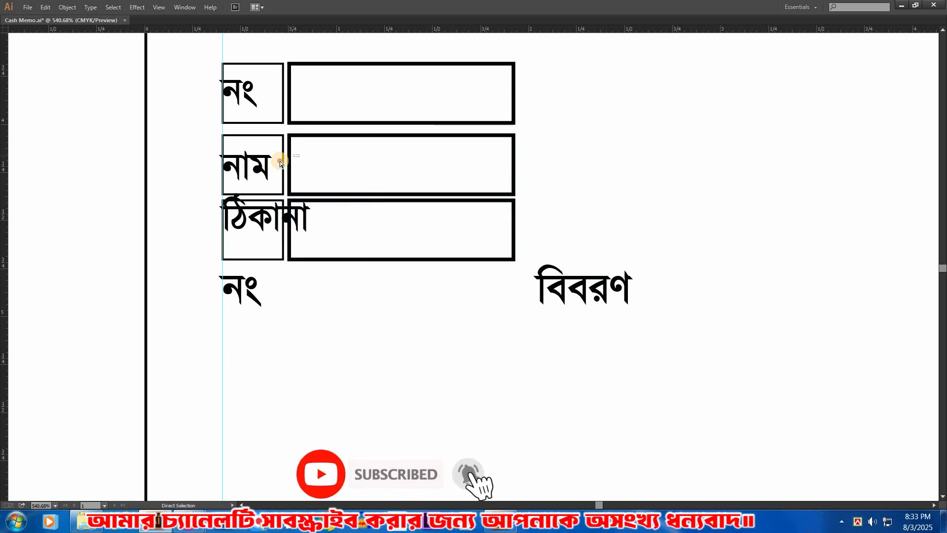
mouse_move(289, 160)
left_mouse_down()
mouse_move(306, 164)
mouse_move(295, 169)
left_mouse_up()
left_click(285, 213)
key("ctrl+z")
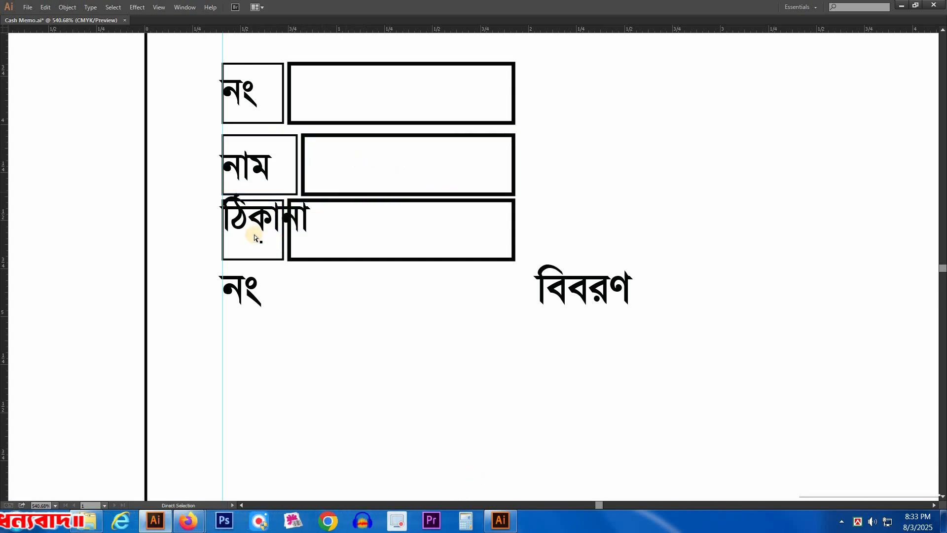
left_click_drag(294, 228, 332, 232)
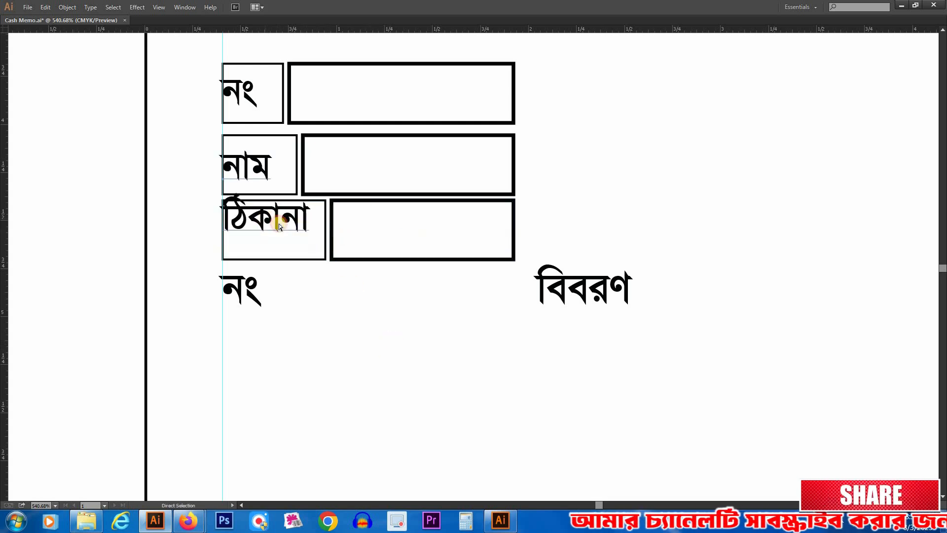
Step: Set the line spacing of the নাম and ঠিকানা labels to 24 pt so each sits within its own box
key("Tab")
left_click(778, 418)
left_click(778, 417)
left_click(305, 268)
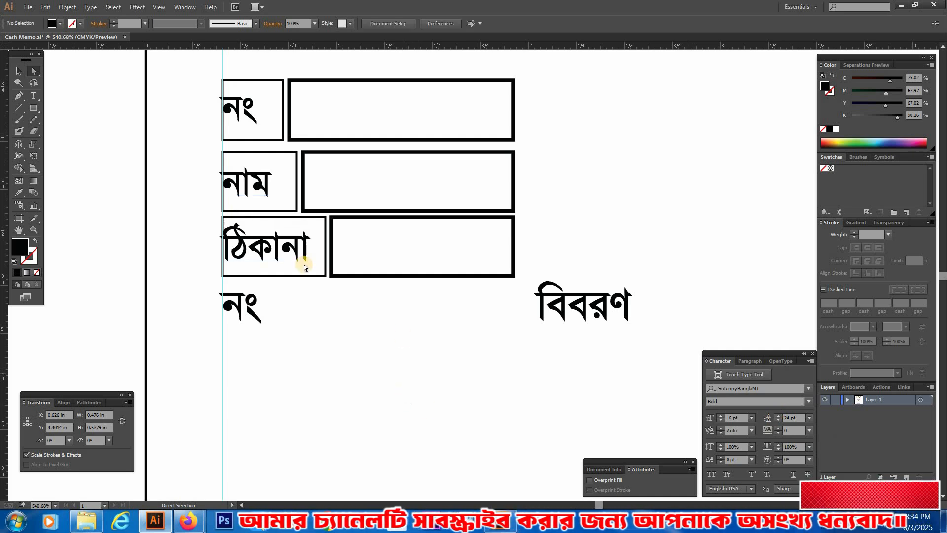
Step: Shift the নাম, ঠিকানা and upper নং labels right, off the guide and inside their boxes
left_click_drag(282, 249, 295, 250)
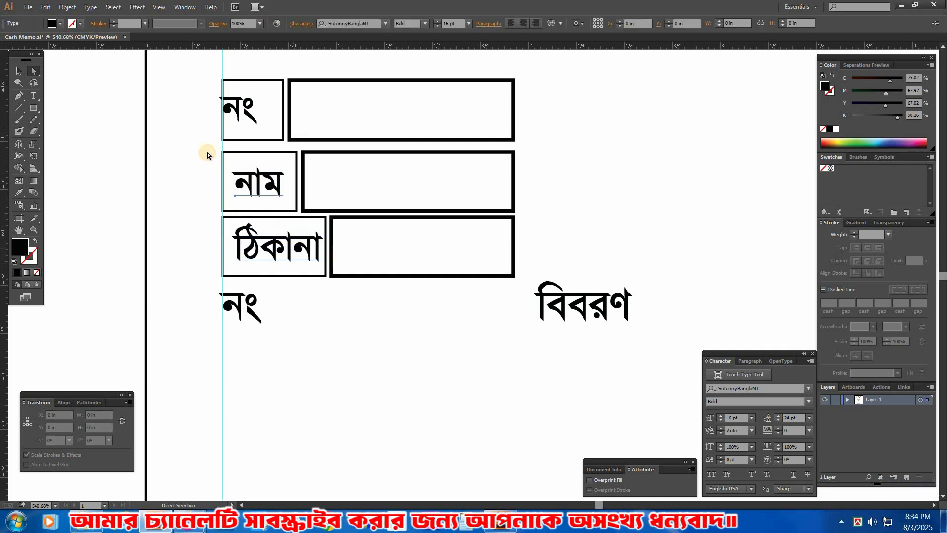
left_click_drag(244, 107, 420, 125)
left_click(419, 124)
Step: Extend the নাম field to the left edge of the তারিখ box and the ঠিকানা field to the right-hand guide
left_click_drag(440, 243, 394, 164)
left_click(544, 257, "ctrl+alt")
left_click(548, 245, "ctrl+alt")
left_click(329, 162)
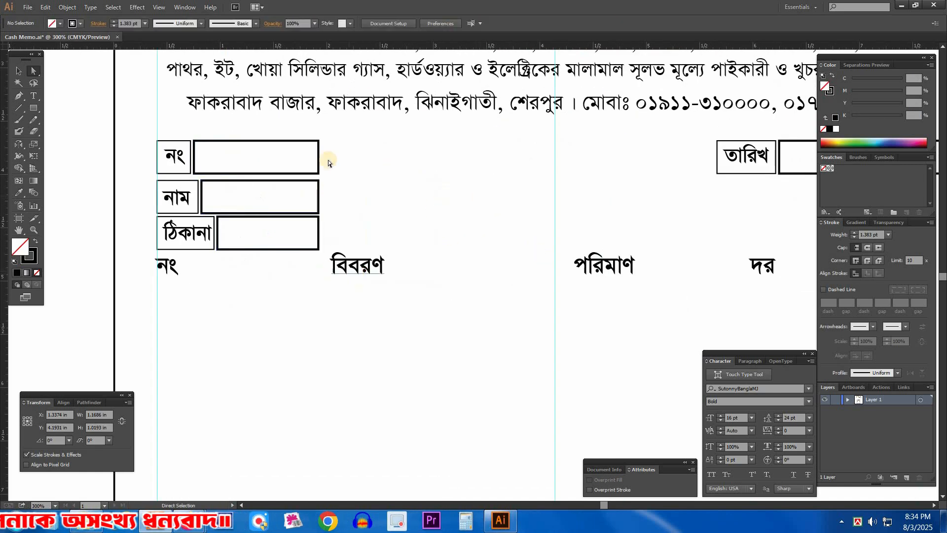
left_click_drag(318, 208, 325, 206)
left_click(371, 227)
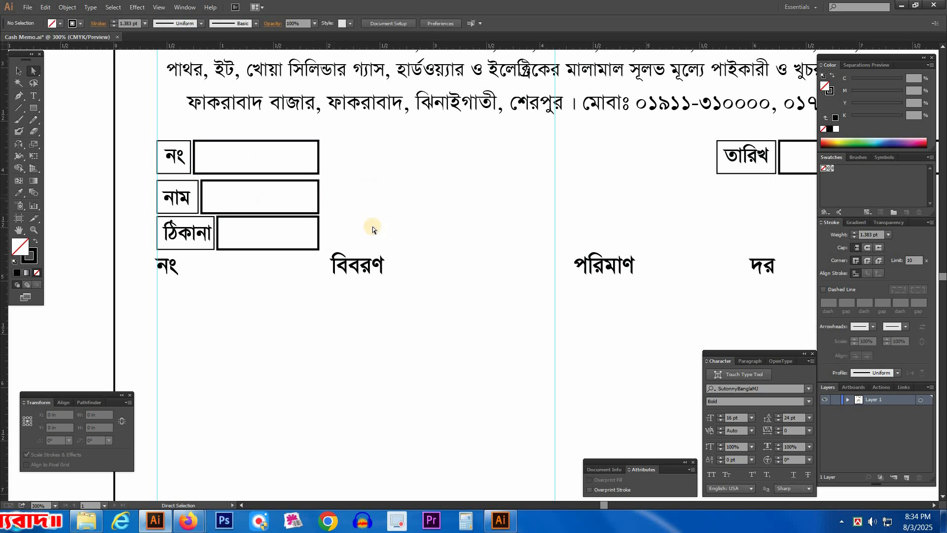
left_click(413, 242, "ctrl+alt")
left_click_drag(394, 259, 505, 217)
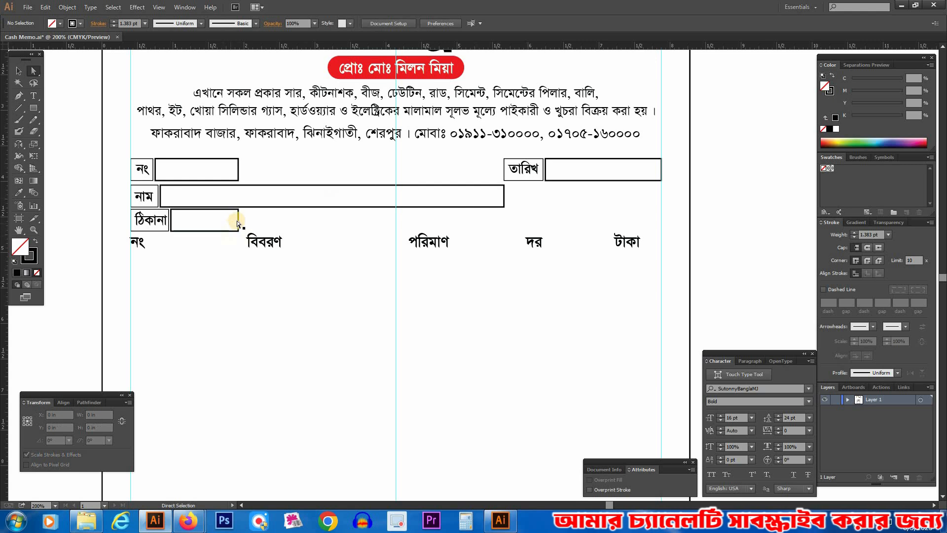
left_click_drag(238, 219, 661, 239)
Step: Copy the তারিখ label box and field down to the নাম row, and shorten the নাম field to leave a gap before them
left_click_drag(449, 123, 657, 298)
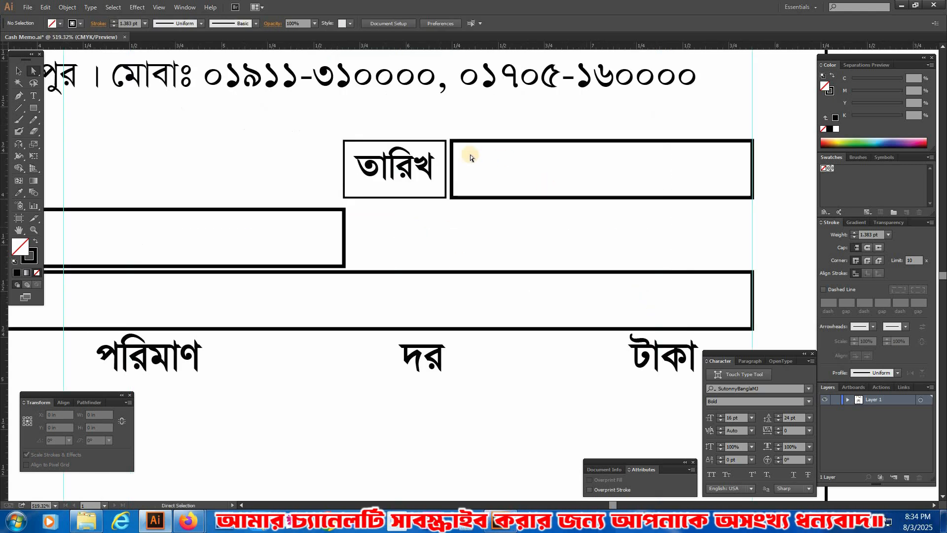
left_click(425, 142)
left_click(471, 142, "shift")
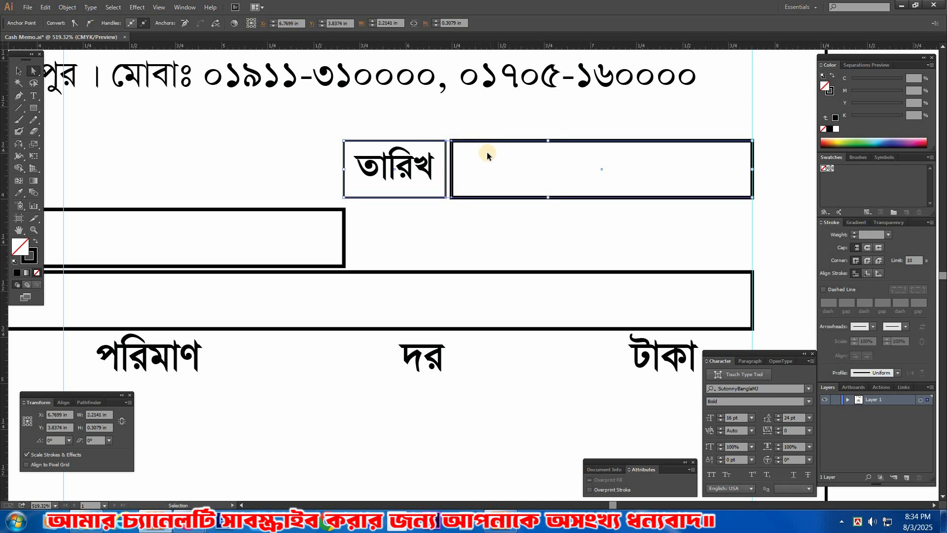
key("ctrl+x")
key("ctrl+f")
left_click_drag(491, 142, 494, 212)
key("Delete")
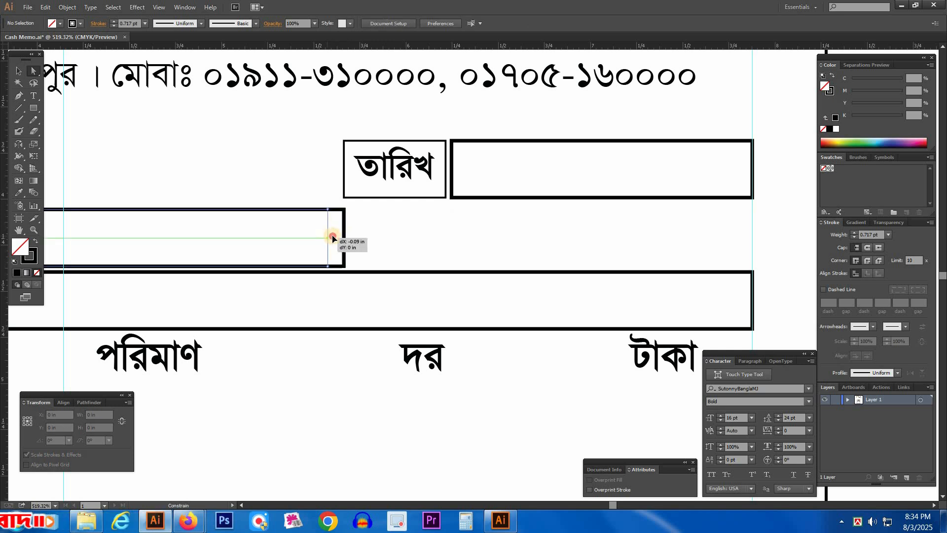
left_click(284, 148)
key("ctrl+f")
Step: Copy the তারিখ label into the empty box below it and change its text to মোবাঃ
left_click(412, 218)
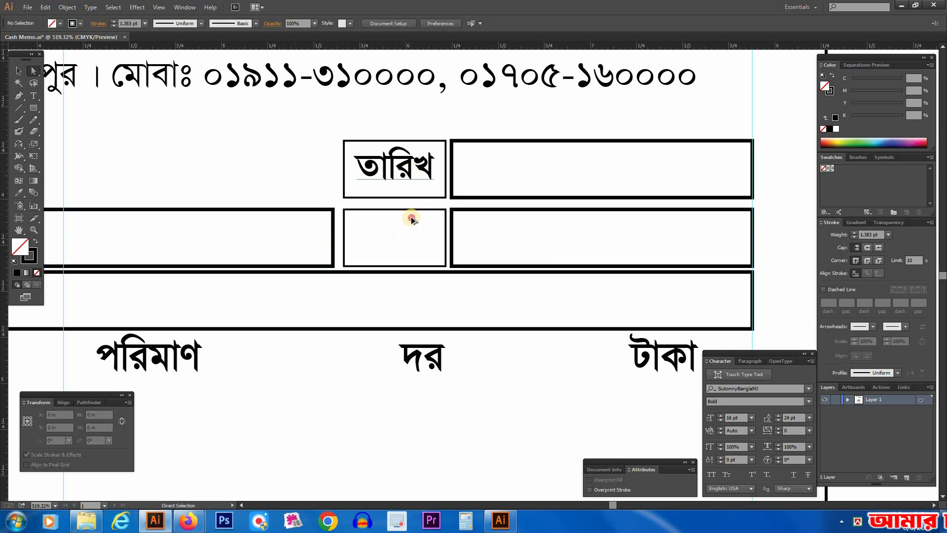
left_click_drag(387, 246, 387, 246)
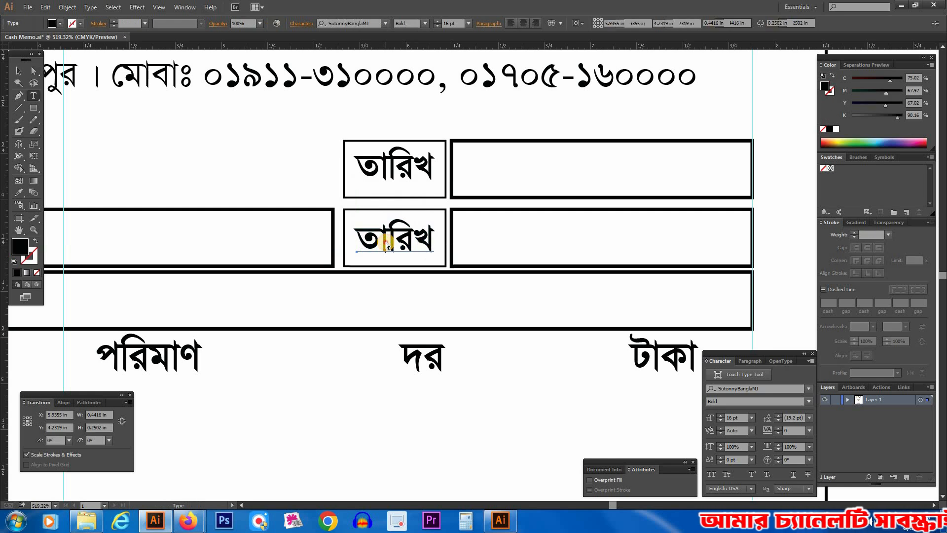
double_click(385, 238)
type("মে")
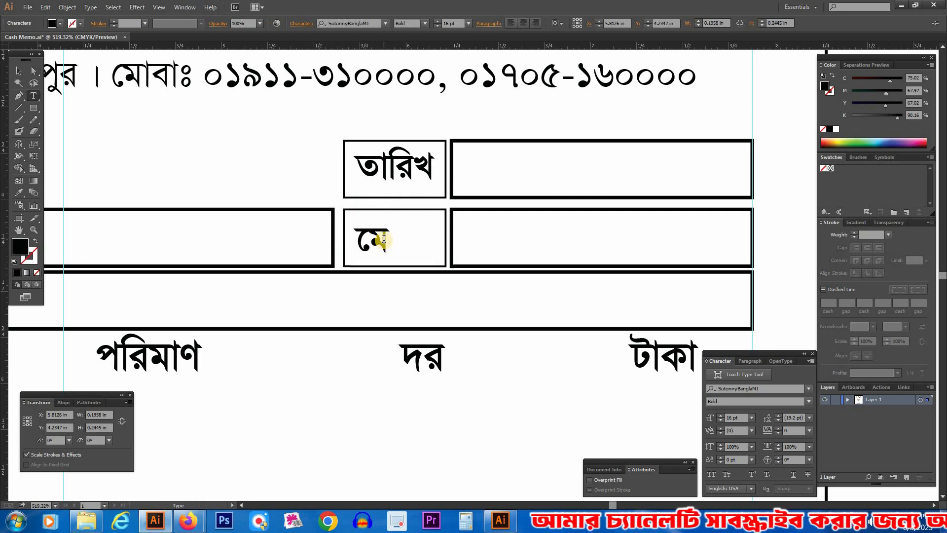
type("বাঃ")
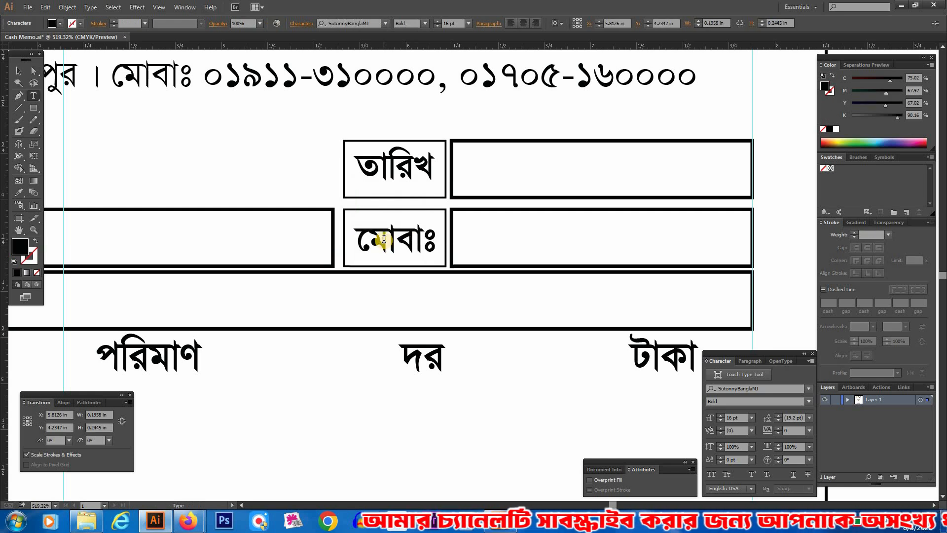
Step: Retype the opening ে sign of the মোবাঃ label
left_click_drag(369, 236, 333, 254)
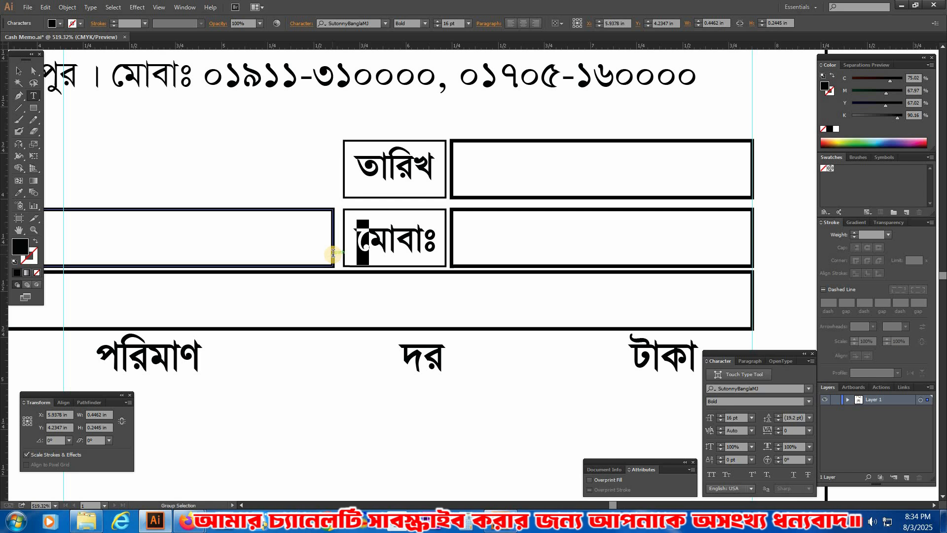
type("পমা")
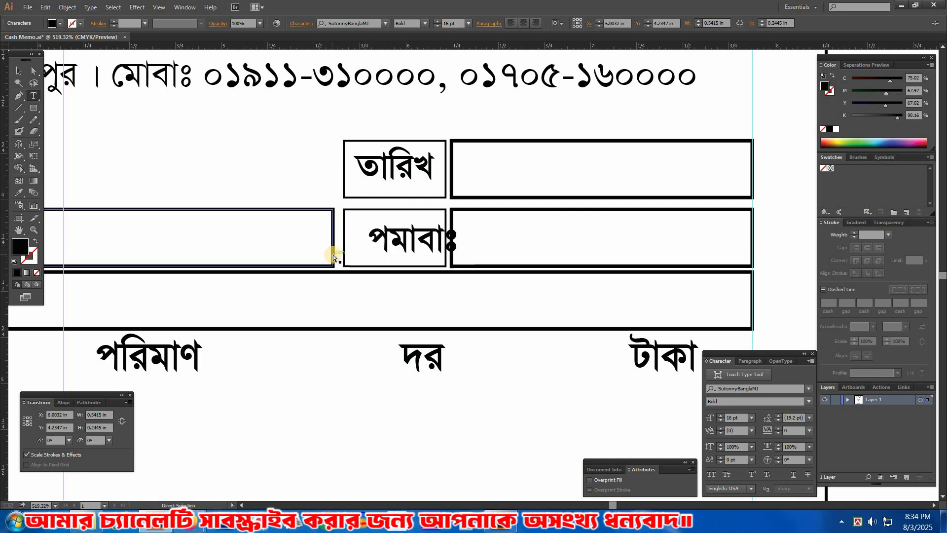
key("ctrl+z")
key("ctrl+alt+b")
type("ে")
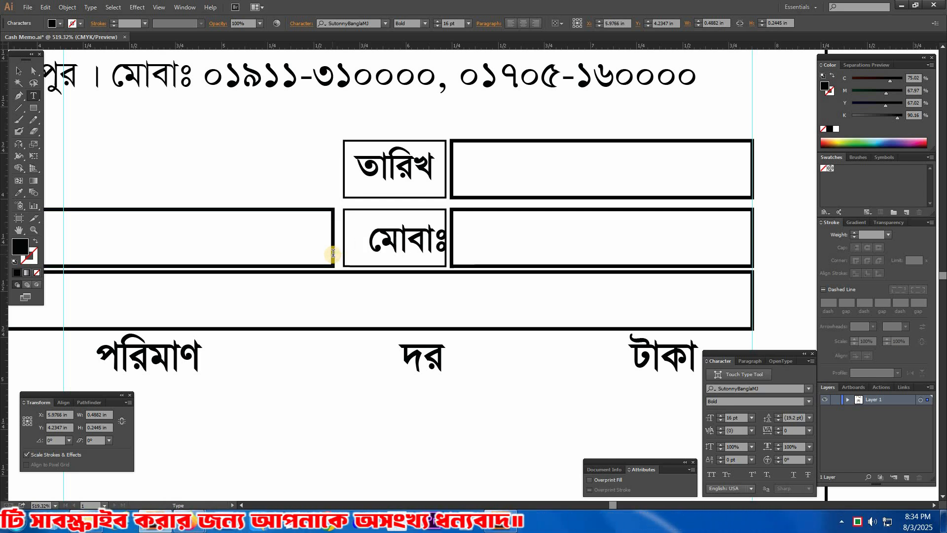
key("BackSpace")
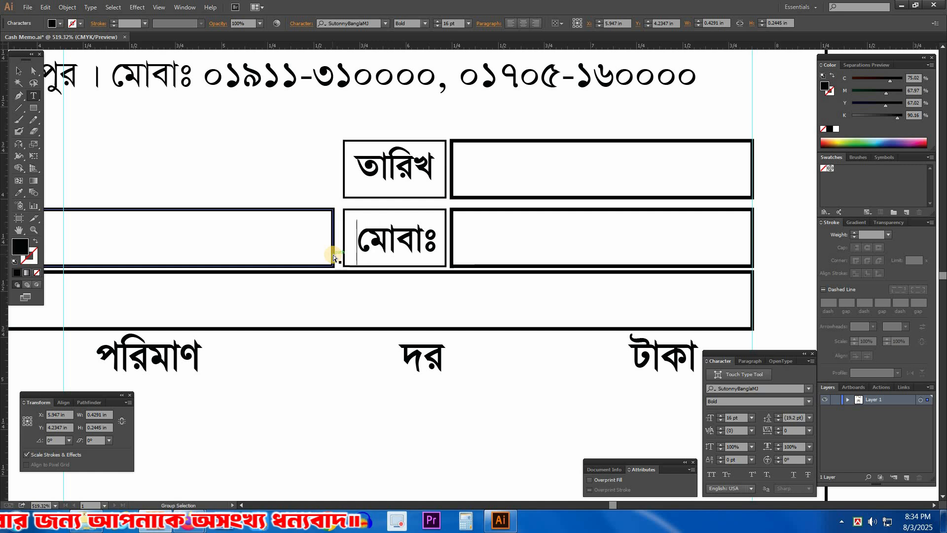
left_click(275, 158, "ctrl")
Step: Move the row of five table headings slightly down, away from the ঠিকানা field
left_click(453, 288, "ctrl+alt")
left_click(453, 287, "ctrl+alt")
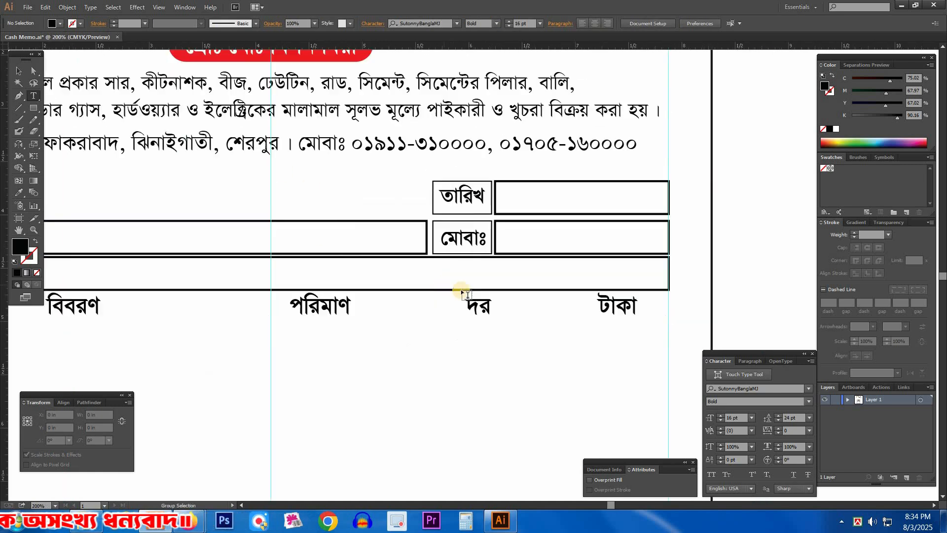
left_click(453, 289, "ctrl+alt")
key("Tab")
left_click_drag(300, 311, 378, 309)
left_click_drag(841, 356, 843, 356)
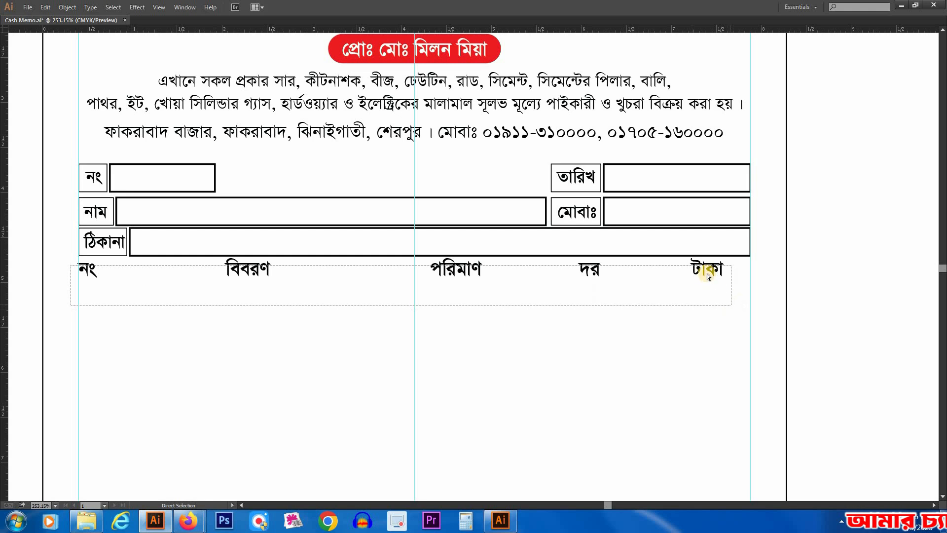
left_click(638, 366)
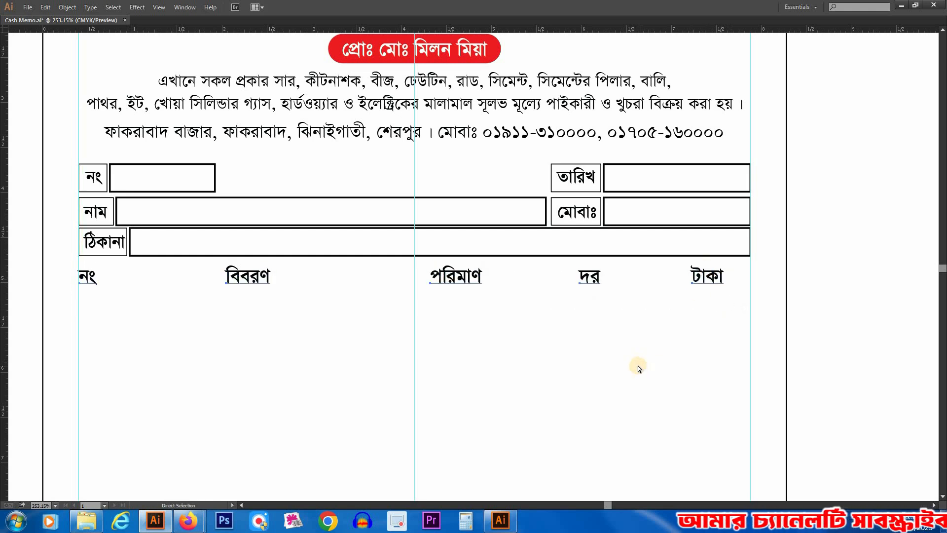
Step: Copy the ঠিকানা label box down to frame the নং table heading, aligned with the left guide
left_click_drag(50, 196, 282, 365)
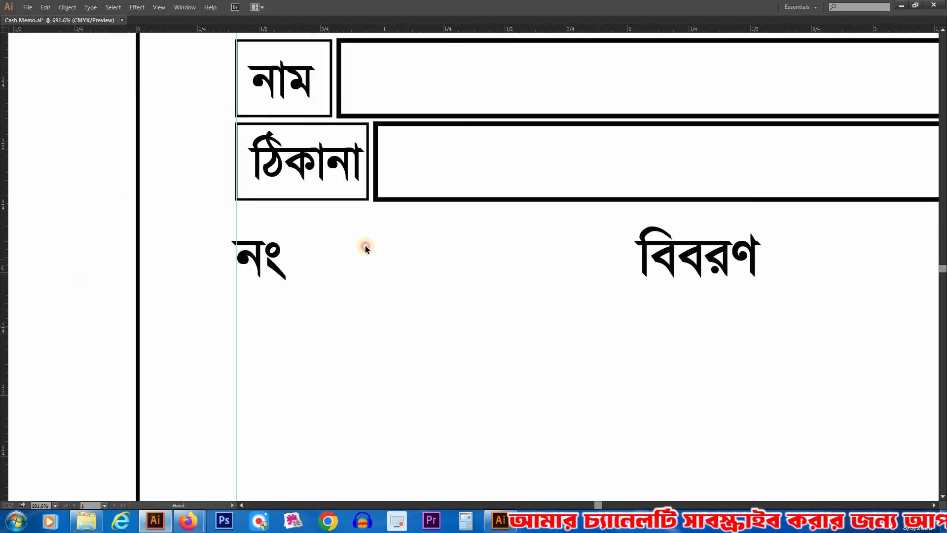
left_click_drag(365, 247, 345, 241)
left_click_drag(327, 193, 327, 290, "alt+shift")
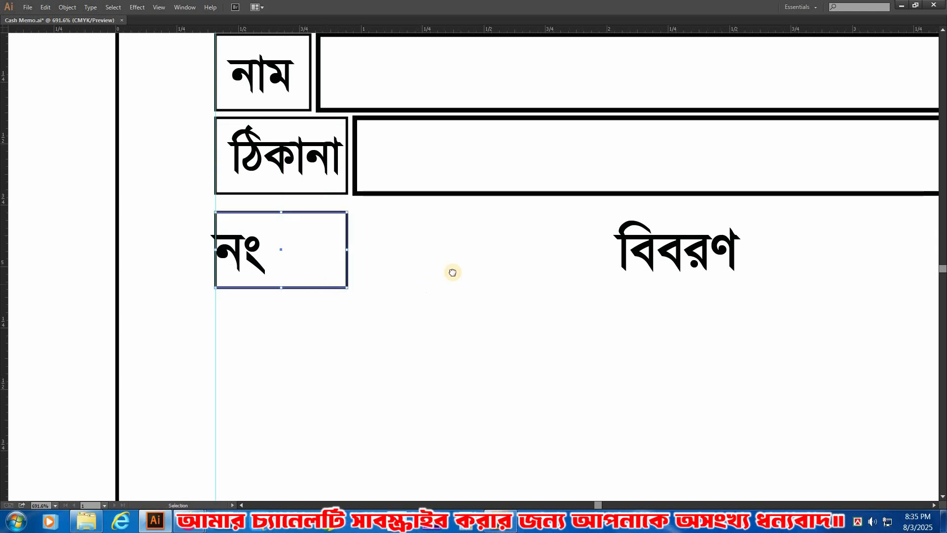
left_click_drag(453, 273, 388, 264)
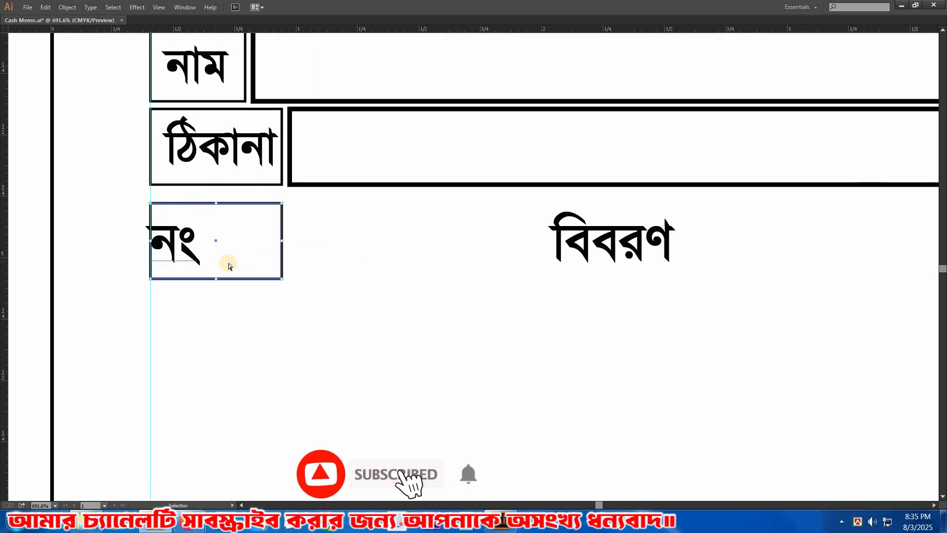
key("a")
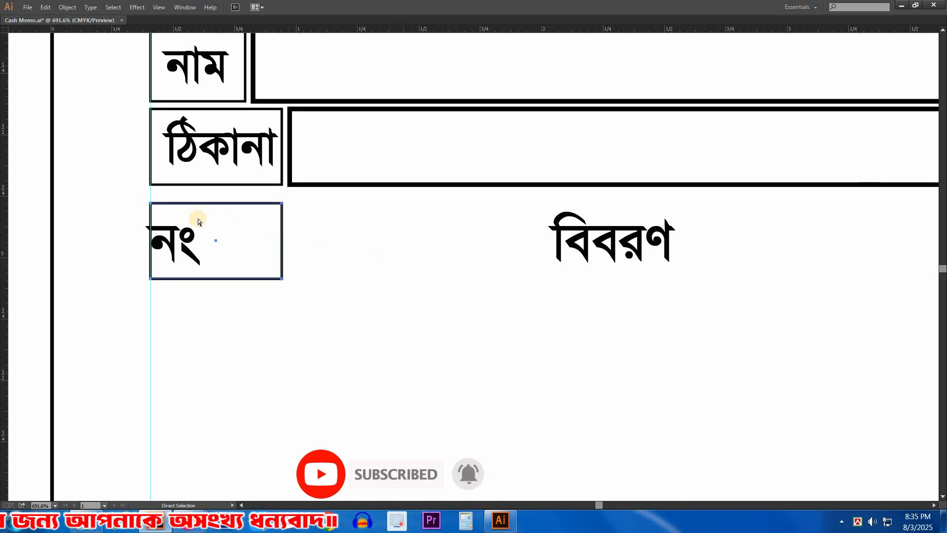
key("v")
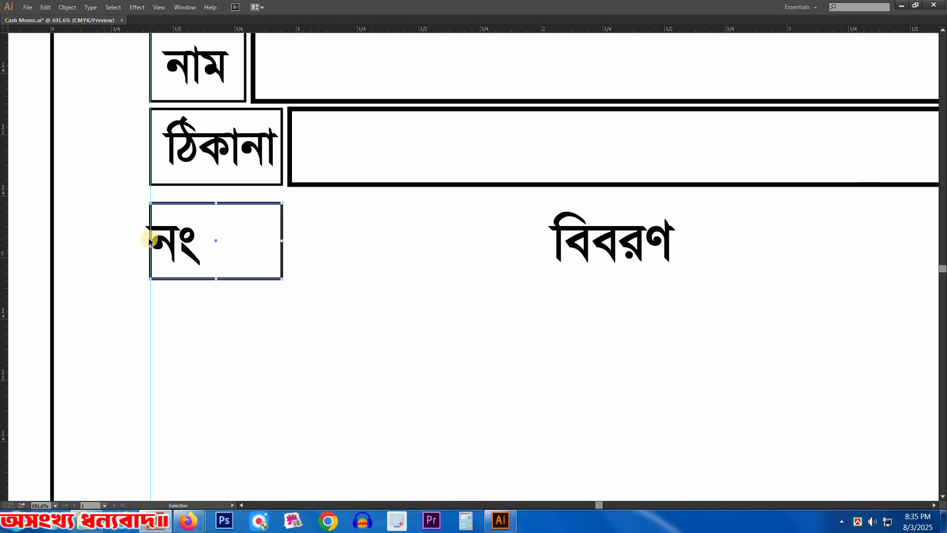
Step: Add a matching box beside the নং box, stretched to the middle vertical guide, to frame the বিবরণ heading
left_click_drag(880, 263, 879, 263)
key("ctrl+minus")
key("ctrl+minus")
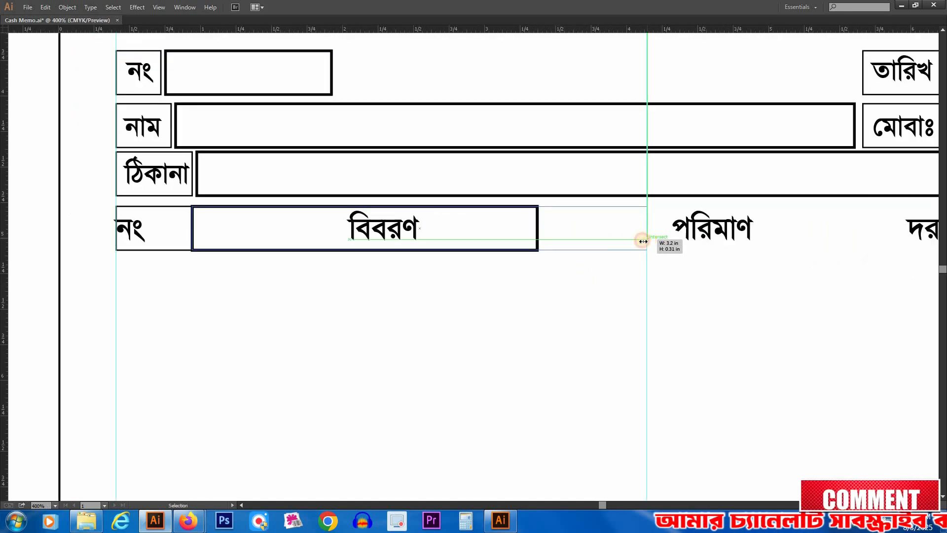
left_click_drag(643, 241, 643, 241)
key("ctrl+minus")
left_click_drag(600, 320, 440, 269)
Step: Frame the পরিমাণ, দর and টাকা headings with adjoining boxes, extending the last one to the right guide
key("a")
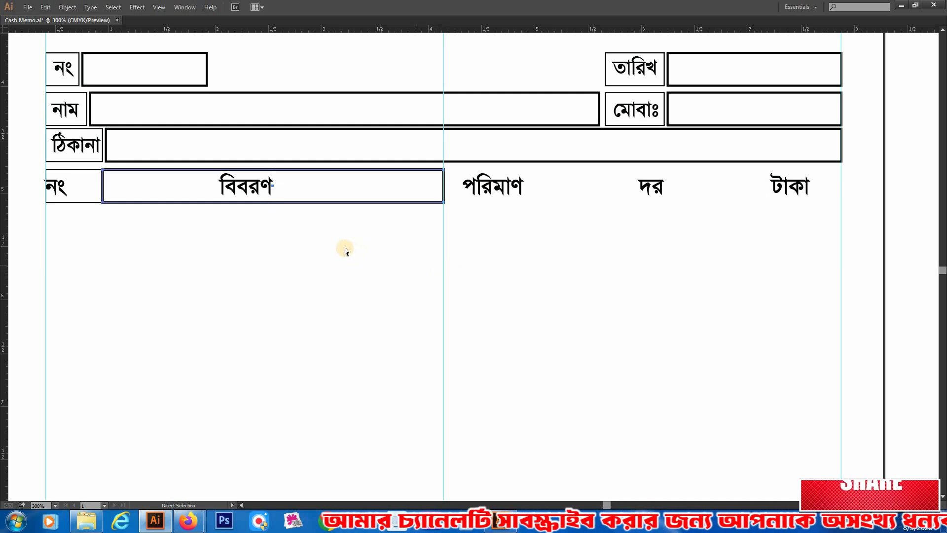
key("v")
left_click_drag(256, 206, 571, 210)
key("a")
left_click_drag(629, 238, 506, 241)
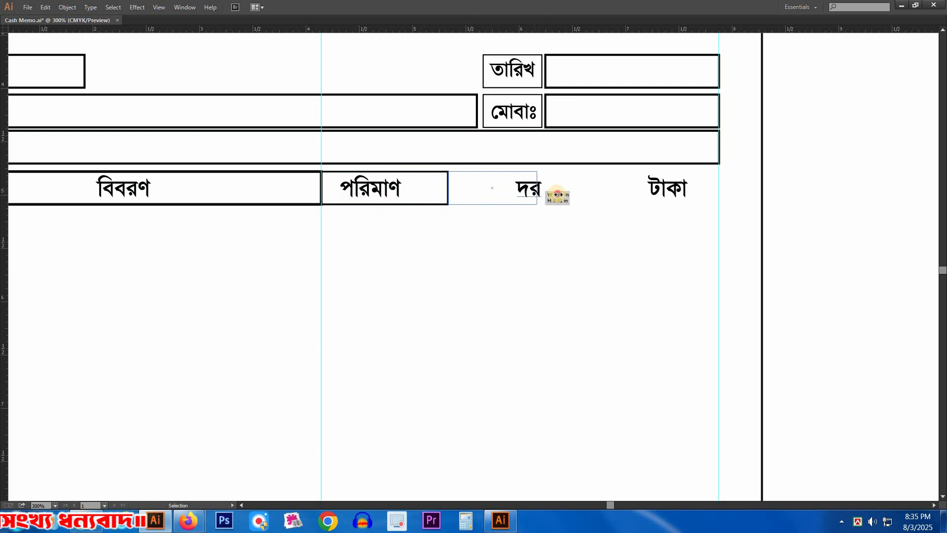
key("a")
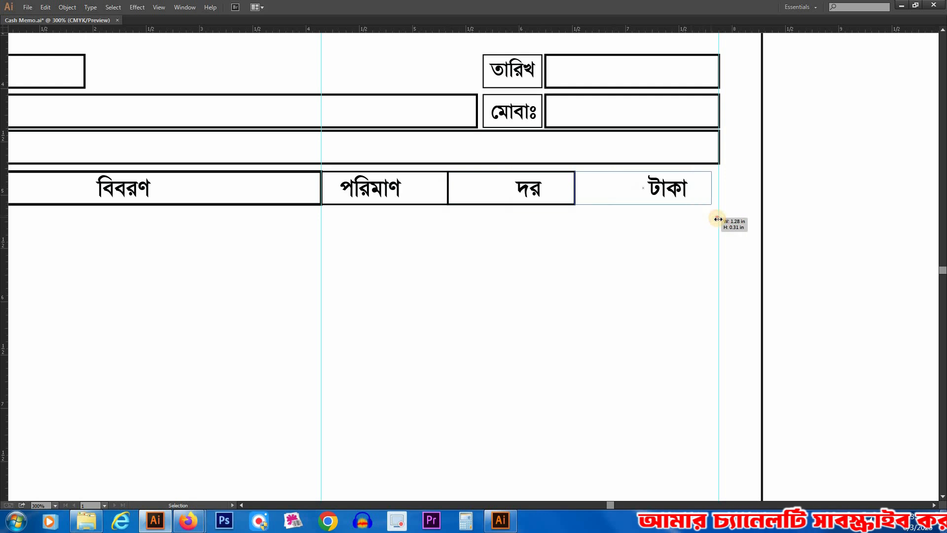
left_click_drag(719, 220, 719, 220)
left_click_drag(498, 265, 505, 265)
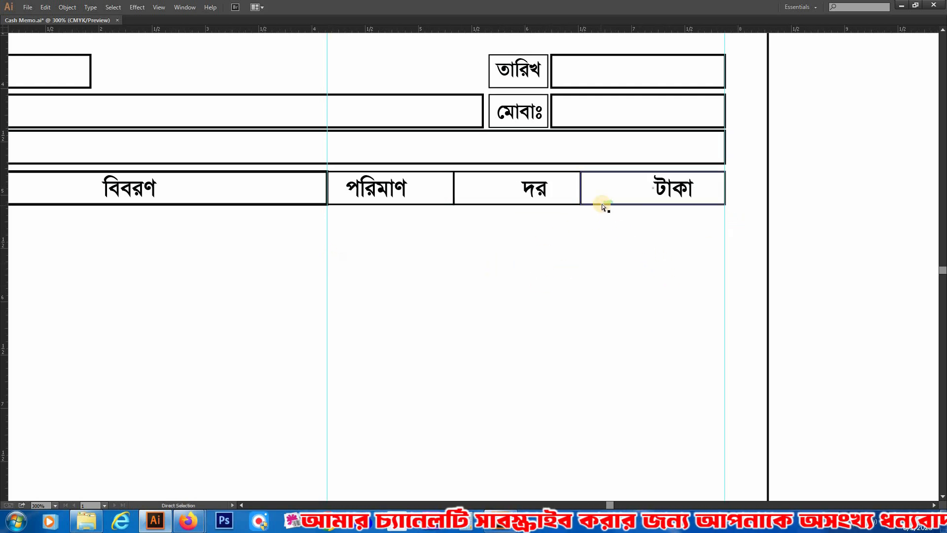
Step: Set the keyboard increment to 1 mm in the preferences
left_click(475, 197)
left_click_drag(417, 223, 424, 194)
left_click_drag(372, 262, 589, 269)
left_click(209, 207)
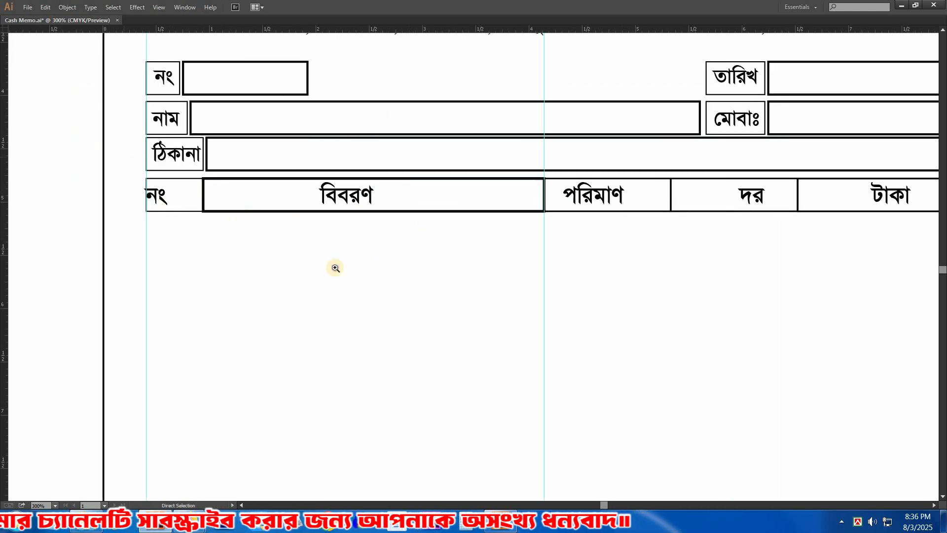
left_click_drag(334, 267, 110, 133)
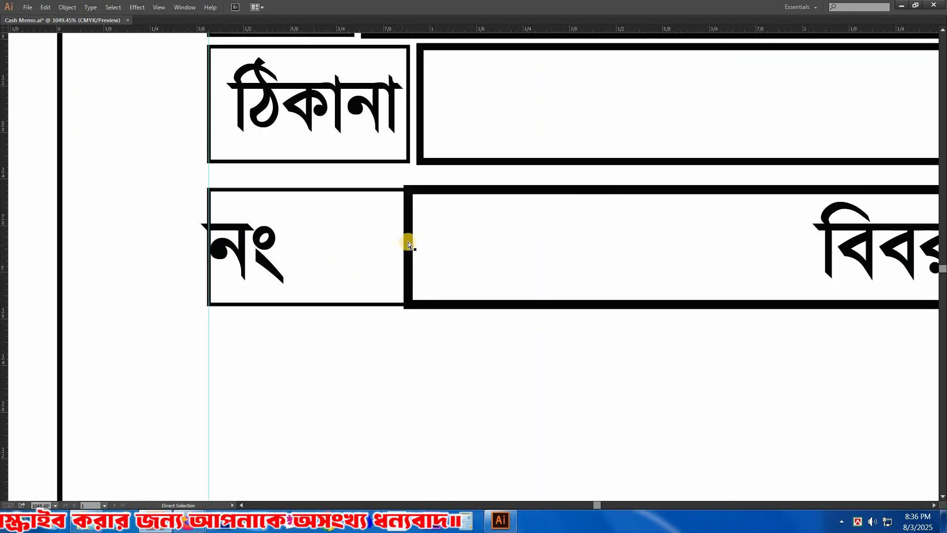
key("ctrl+k")
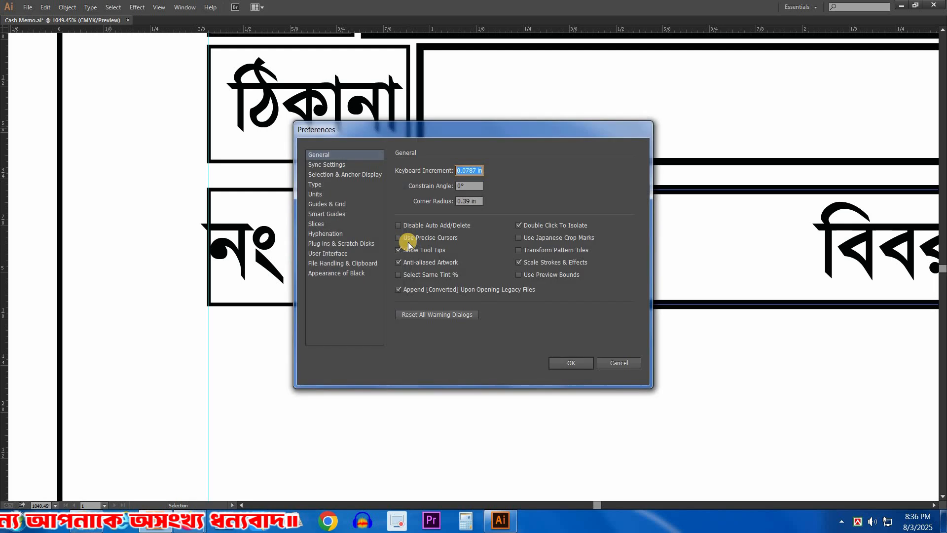
type("1mm")
key("Return")
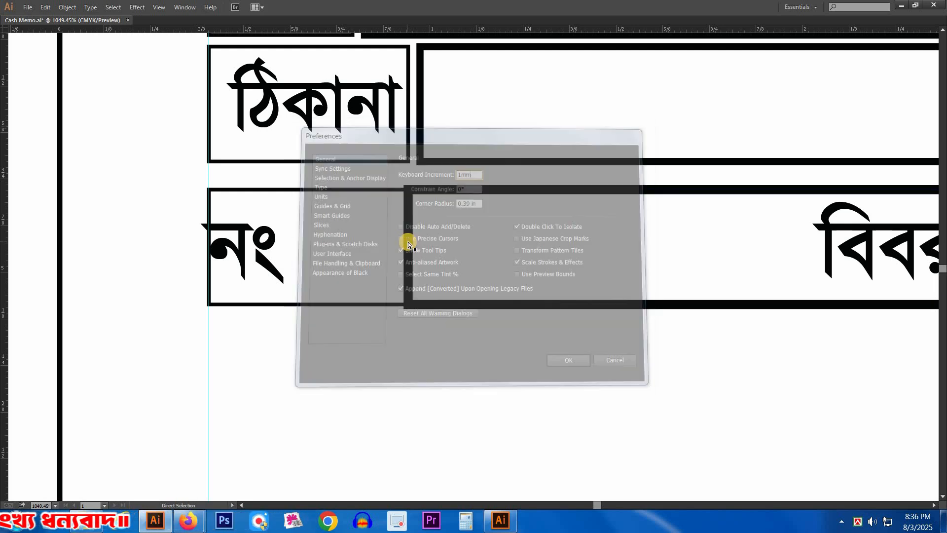
Step: Try to open 1 mm gaps by nudging the left edges of the বিবরণ and পরিমাণ boxes to the right
key("Right")
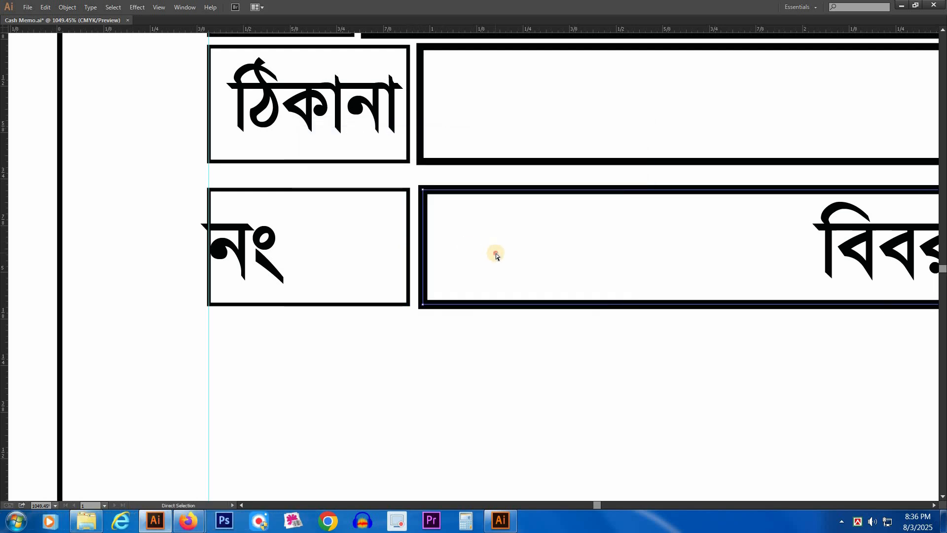
left_click_drag(734, 281, 207, 256)
left_click_drag(789, 256, 260, 238)
left_click_drag(561, 226, 341, 214)
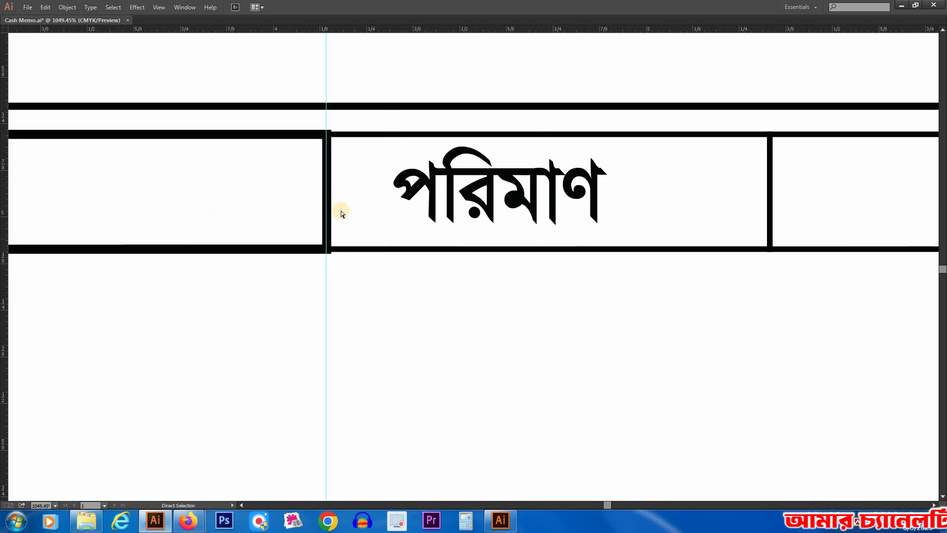
key("Right")
left_click(353, 300)
Step: Try to open 1 mm gaps by nudging the left edges of the দর and টাকা boxes to the right
left_click_drag(686, 293, 323, 242)
left_click(407, 137)
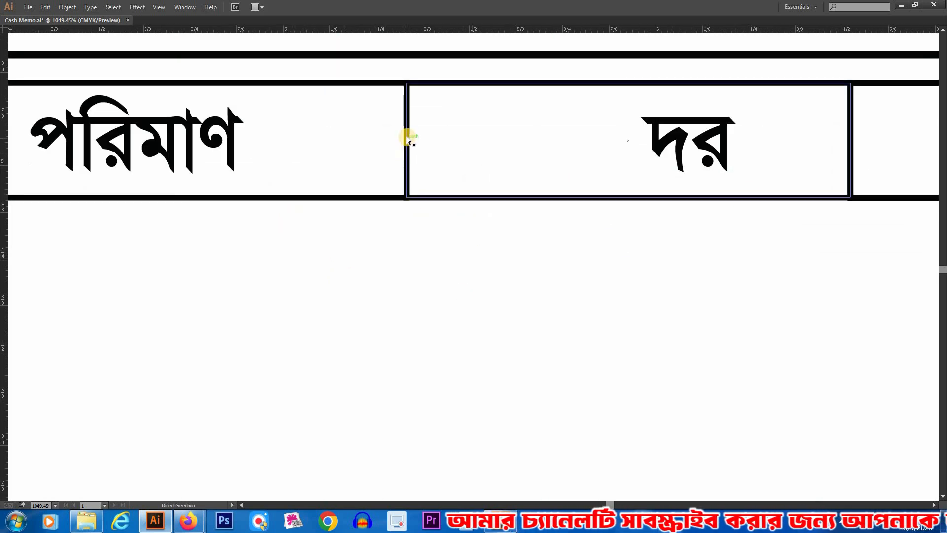
key("Right")
left_click(353, 261)
left_click_drag(896, 149, 528, 133)
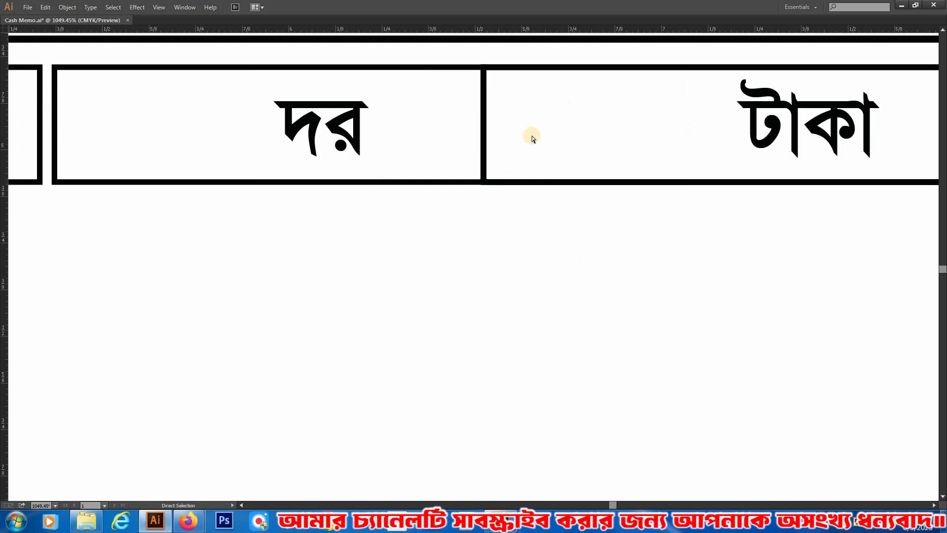
left_click(484, 113)
key("Right")
left_click(477, 317)
key("ctrl+minus")
key("ctrl+minus")
key("ctrl+minus")
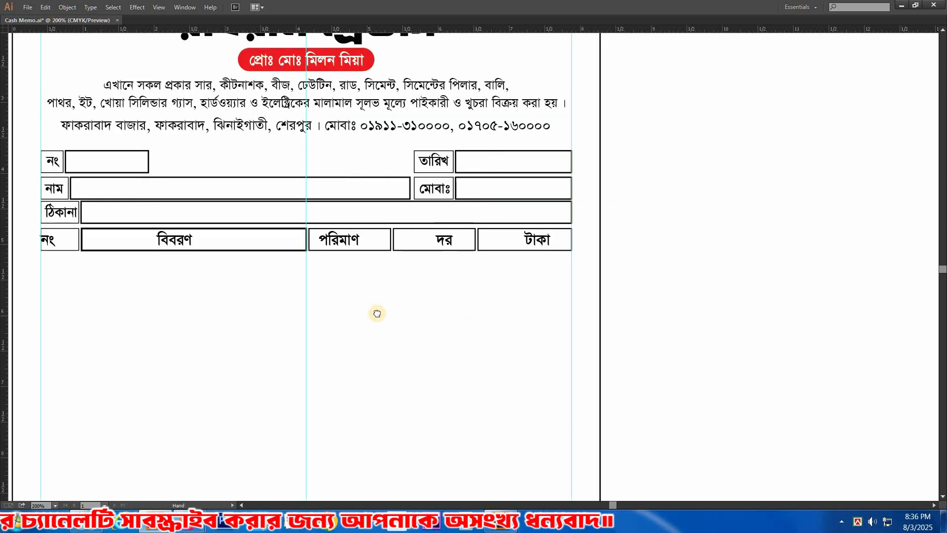
Step: Remove the outline of the নং heading box and fill it red with C 0, M 100, Y 100, K 0
scroll(433, 349, "up", 1)
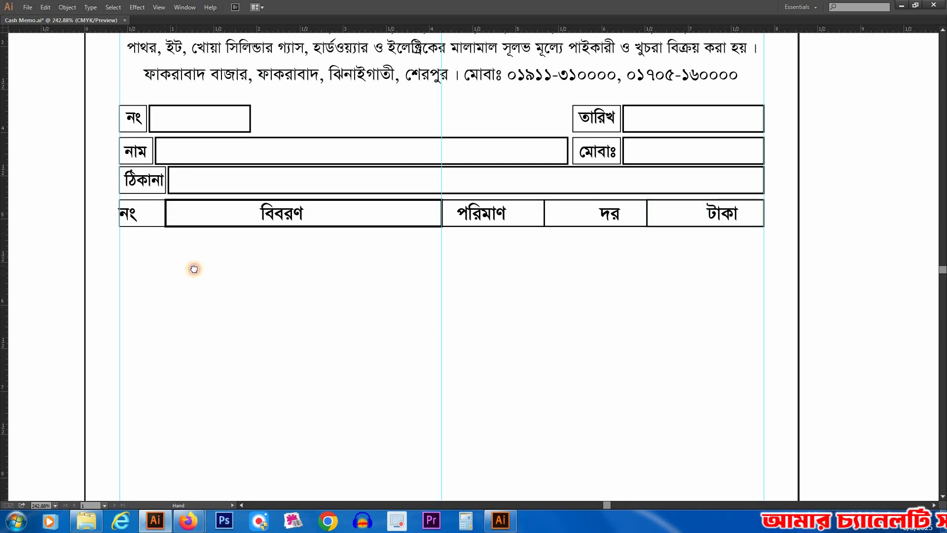
left_click_drag(194, 269, 208, 272)
key("shift+x")
key("Tab")
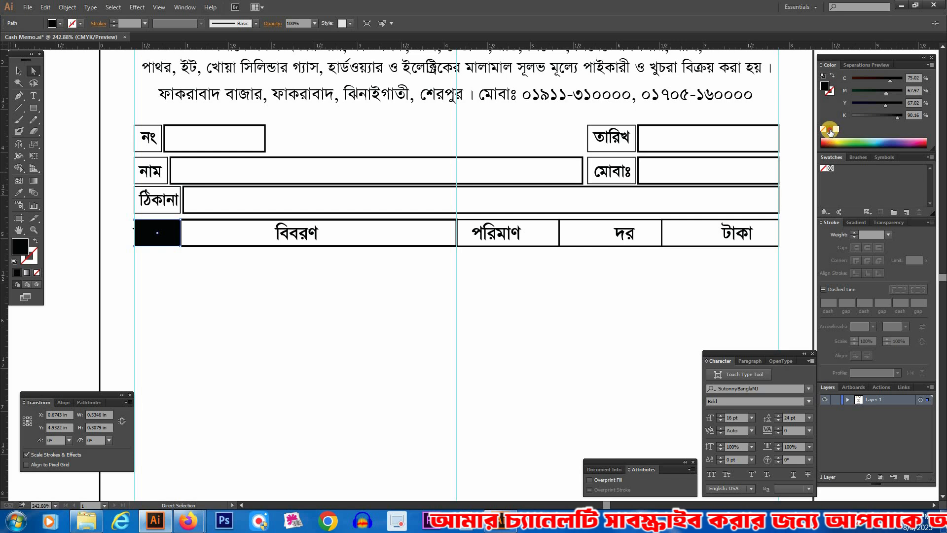
left_click(836, 128)
left_click_drag(853, 104, 944, 105)
left_click_drag(862, 92, 937, 94)
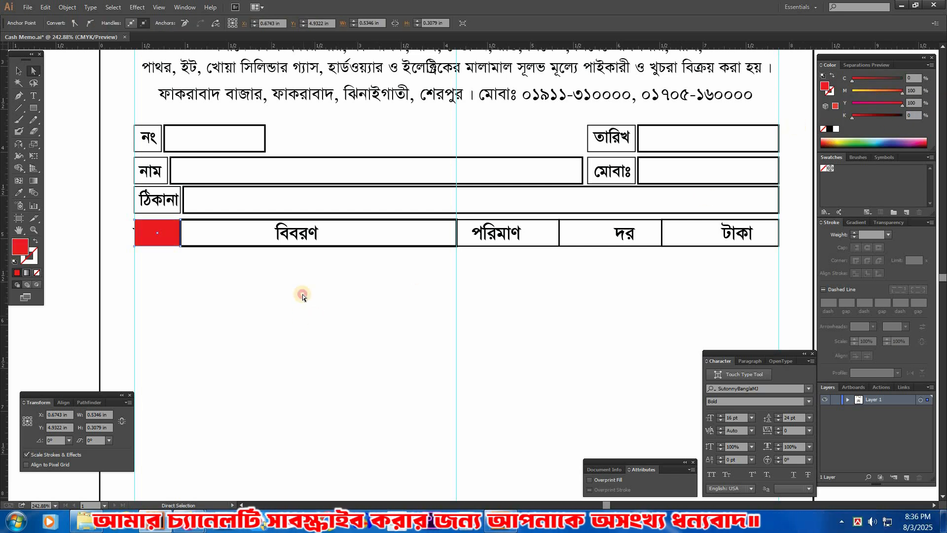
Step: Replace the বিবরণ box's outline with a dark blue fill of C 100, M 100, Y 0, K 0
left_click_drag(226, 262, 235, 239)
key("shift+x")
left_click_drag(898, 117, 848, 105)
mouse_move(916, 92)
left_mouse_down()
mouse_move(934, 92)
mouse_move(928, 81)
left_mouse_up()
left_click(334, 331)
Step: Replace the পরিমাণ box's outline with a green fill of C 100, M 0, Y 100, K 0
left_click_drag(538, 251, 423, 229)
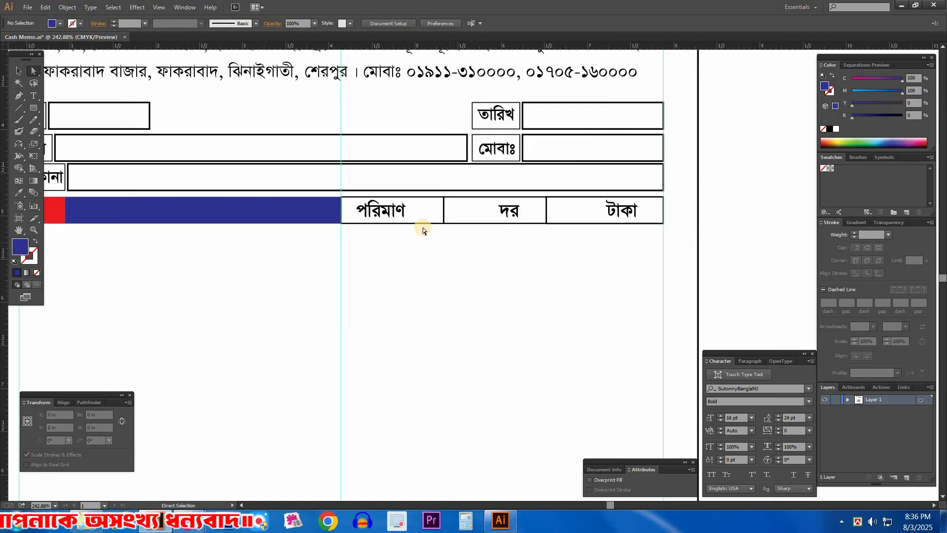
left_click(423, 223)
key("shift+x")
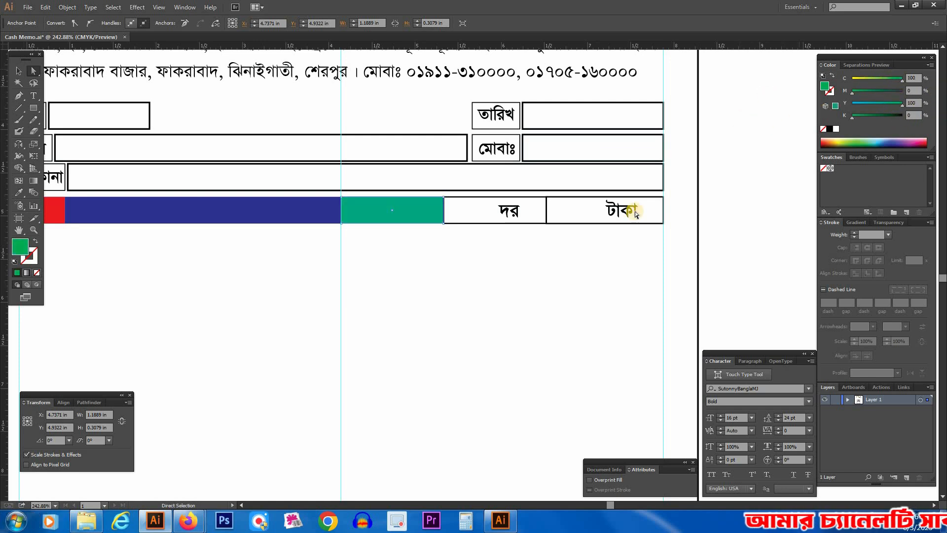
Step: Replace the দর box's outline with a purple fill of C 50, M 100, Y 0, K 0
left_click(469, 223)
left_click(882, 147)
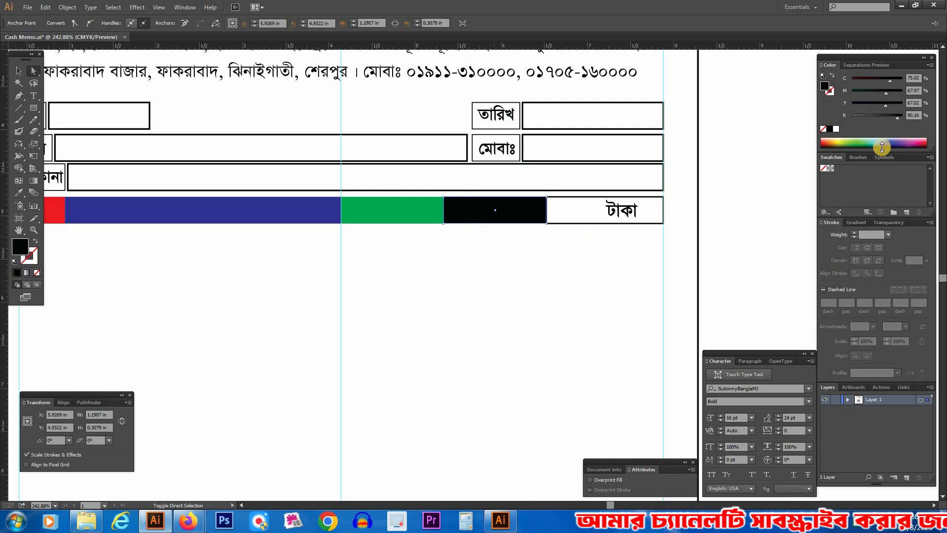
left_click_drag(872, 121, 945, 95)
left_click(916, 79)
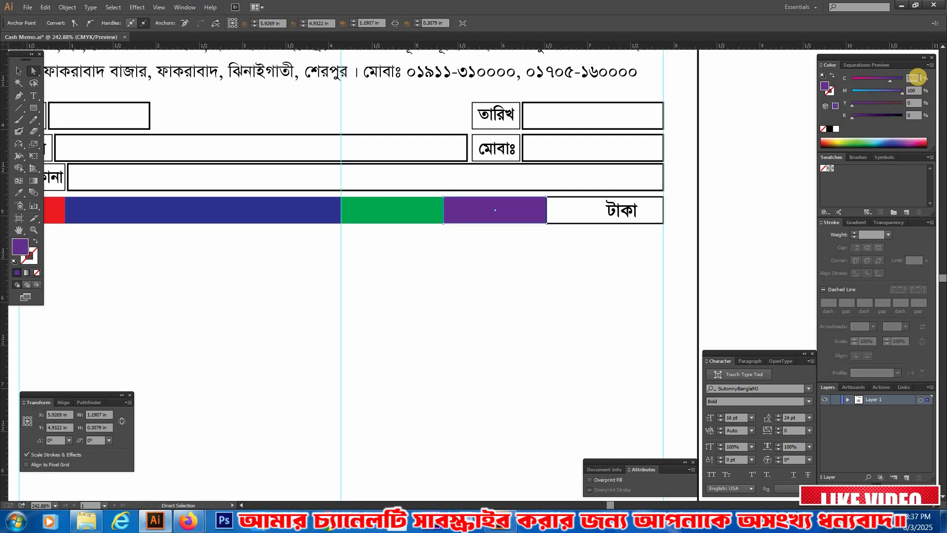
type("50")
key("Return")
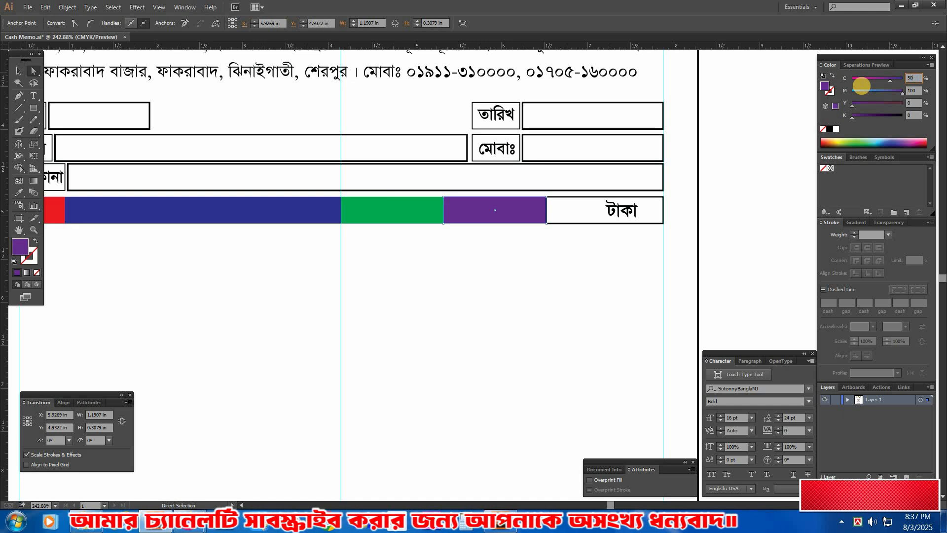
left_click(537, 292)
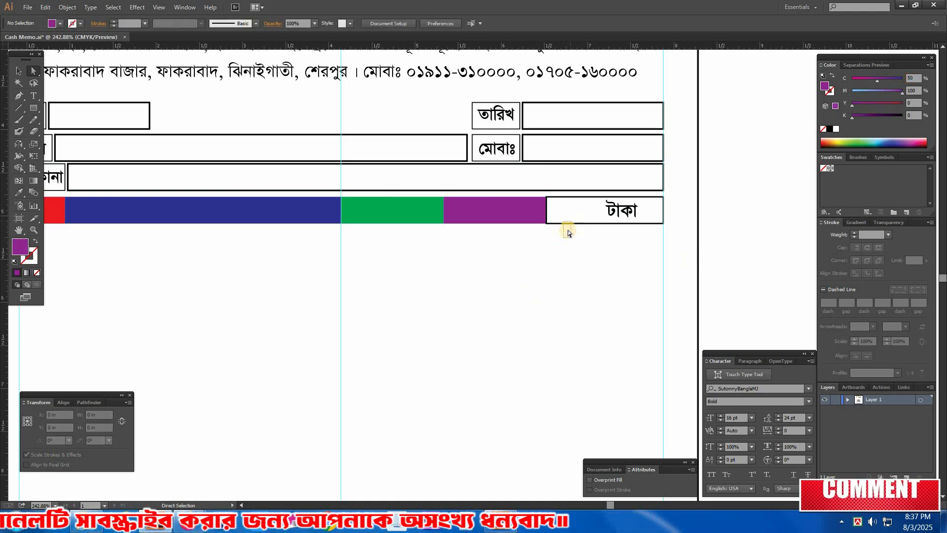
Step: Replace the টাকা box's outline with a blue fill of C 100, M 40, Y 0, K 0
left_click(568, 224)
key("shift+x")
left_click_drag(898, 116, 766, 116)
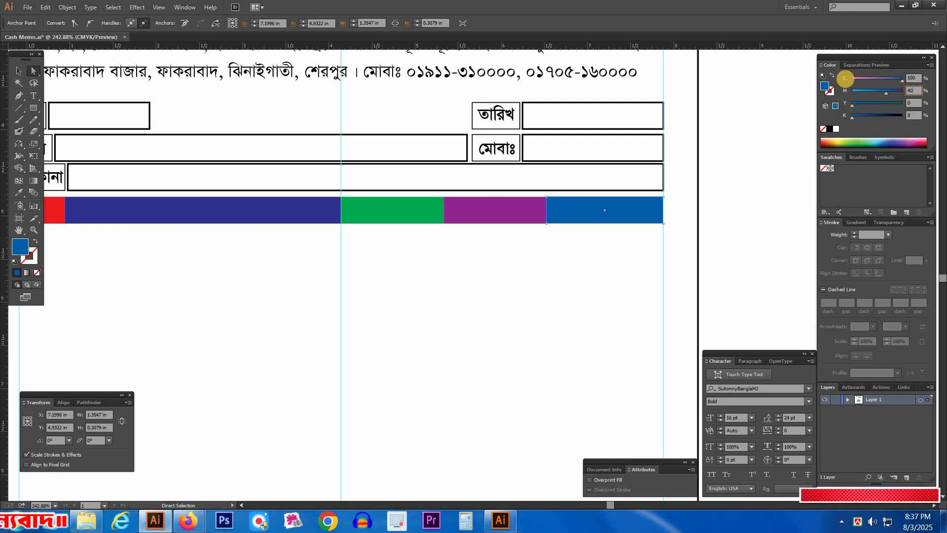
key("v")
key("Tab")
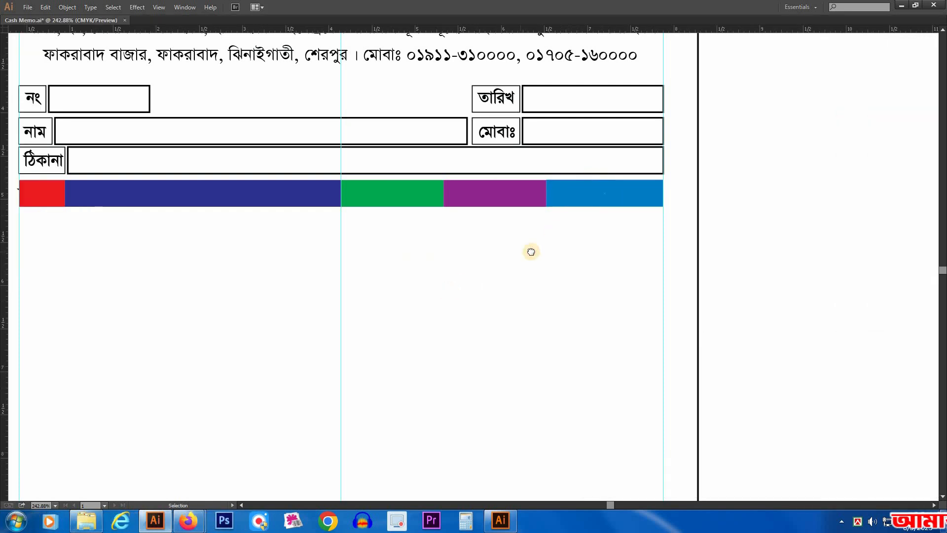
Step: Select all five coloured heading boxes and send them to the back, behind the heading text
left_click_drag(531, 253, 639, 246)
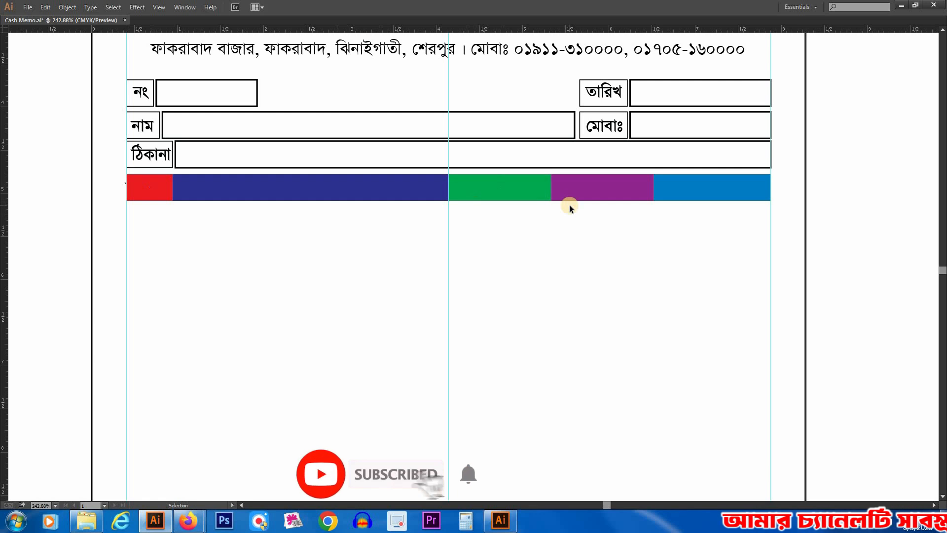
left_click(668, 188)
left_click(610, 191, "shift")
left_click(528, 193, "shift")
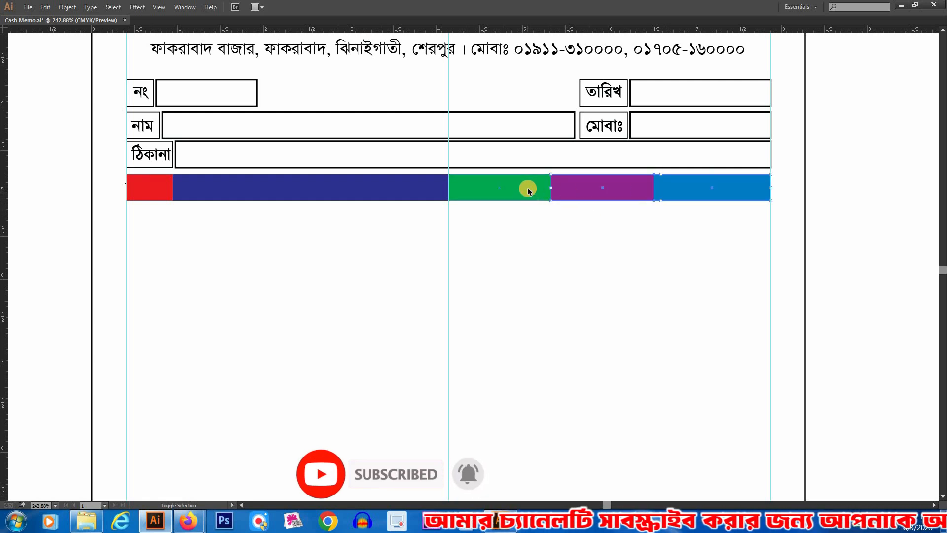
left_click(427, 193, "shift")
left_click(146, 195, "shift")
right_click(148, 198)
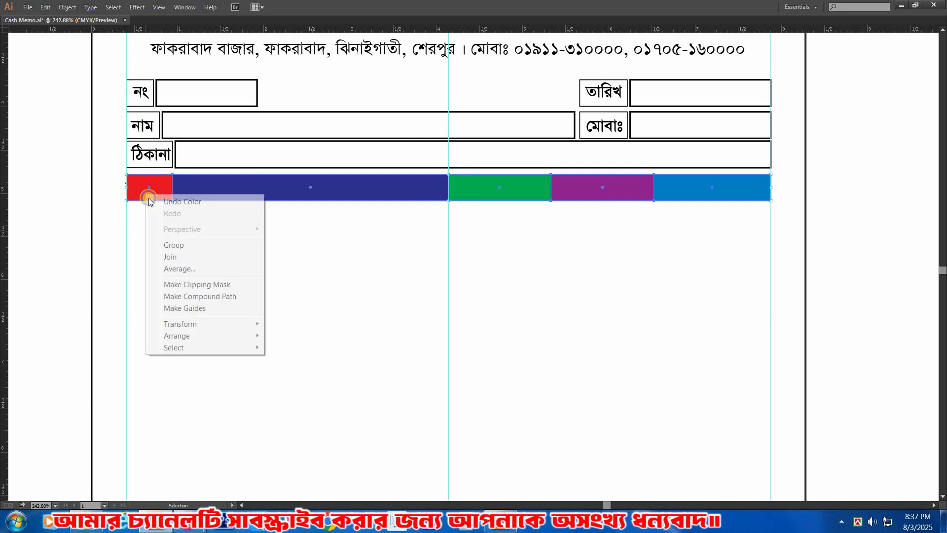
mouse_move(216, 337)
left_click(306, 372)
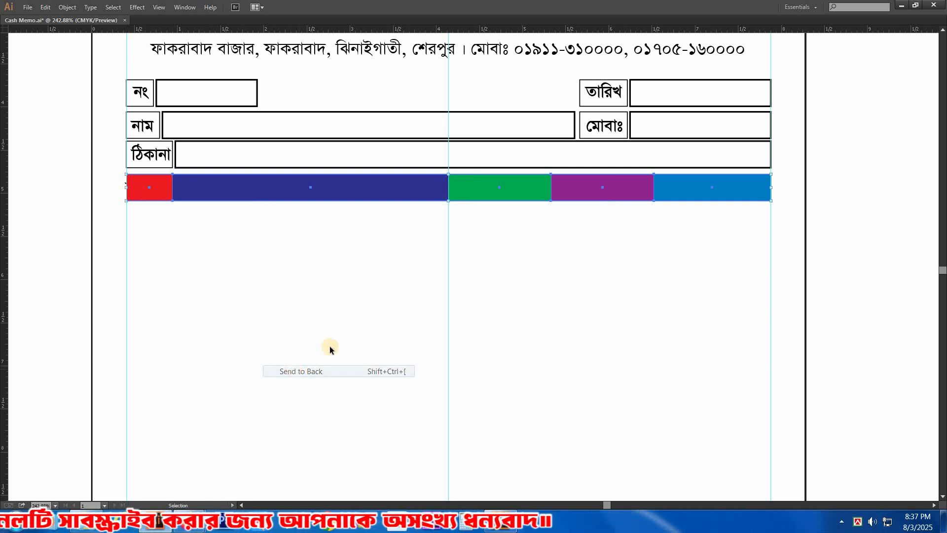
Step: Centre the টাকা, দর, পরিমাণ and নং headings horizontally within their coloured boxes
key("a")
left_click_drag(730, 187, 718, 190)
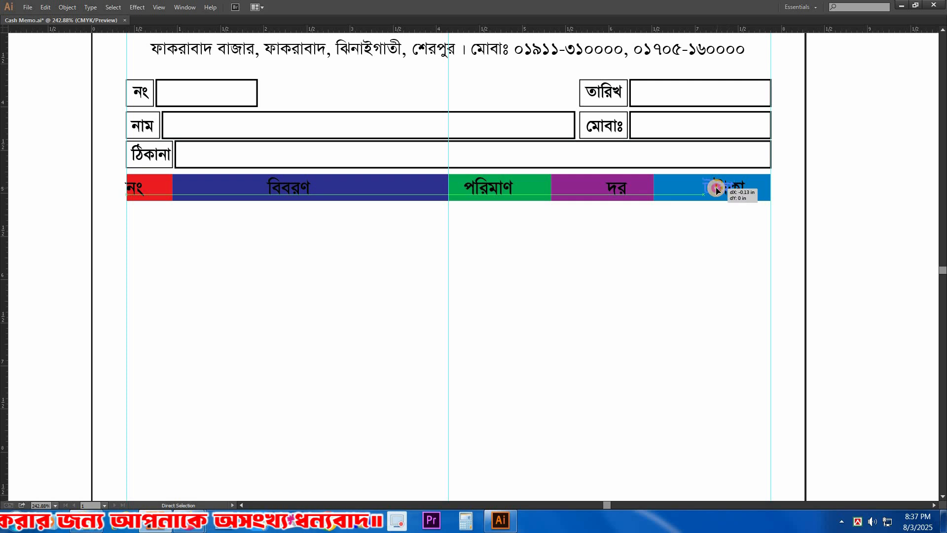
left_click_drag(416, 162, 847, 270)
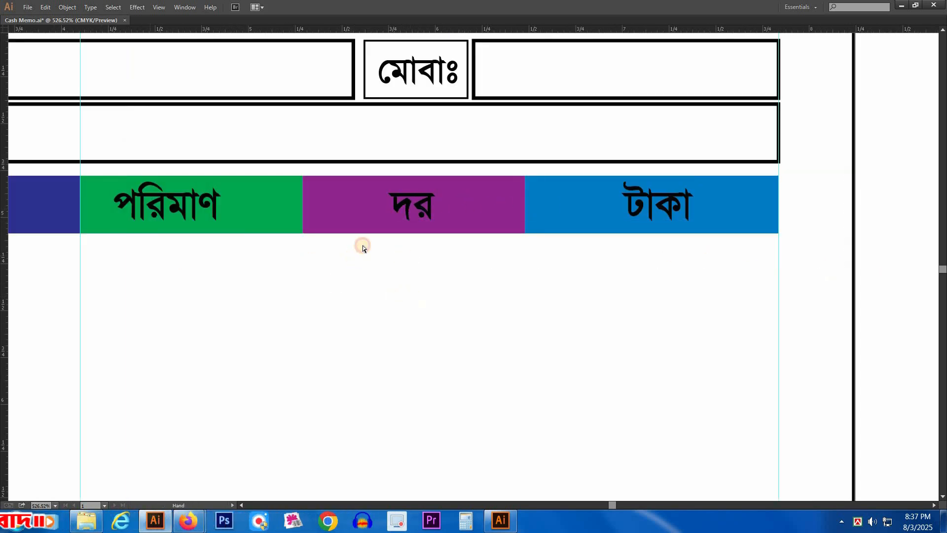
left_click_drag(363, 246, 576, 251)
left_click_drag(125, 294, 548, 270)
left_click(416, 195)
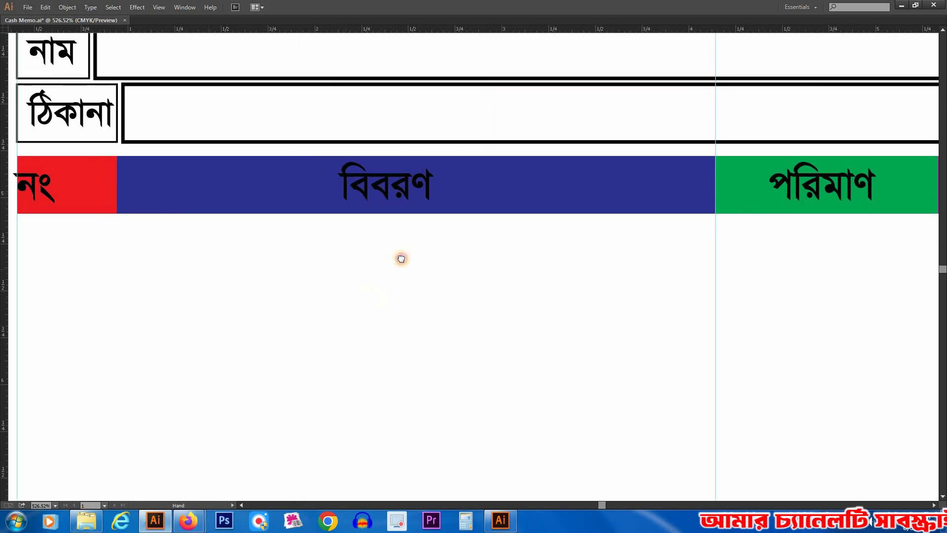
left_click_drag(402, 258, 604, 250)
left_click_drag(242, 191, 272, 206)
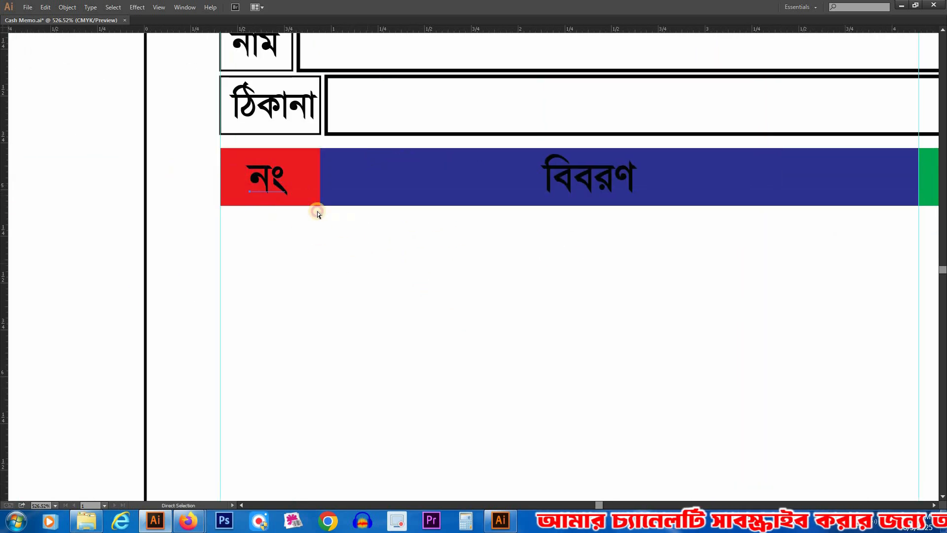
Step: Select the five heading texts নং, বিবরণ, পরিমাণ, দর and টাকা and fill them with white
left_click(595, 191, "shift")
left_click_drag(525, 198, 40, 142)
left_click(519, 136, "shift")
left_click_drag(816, 202, 464, 218)
left_click(419, 147, "shift")
left_click(666, 143, "shift")
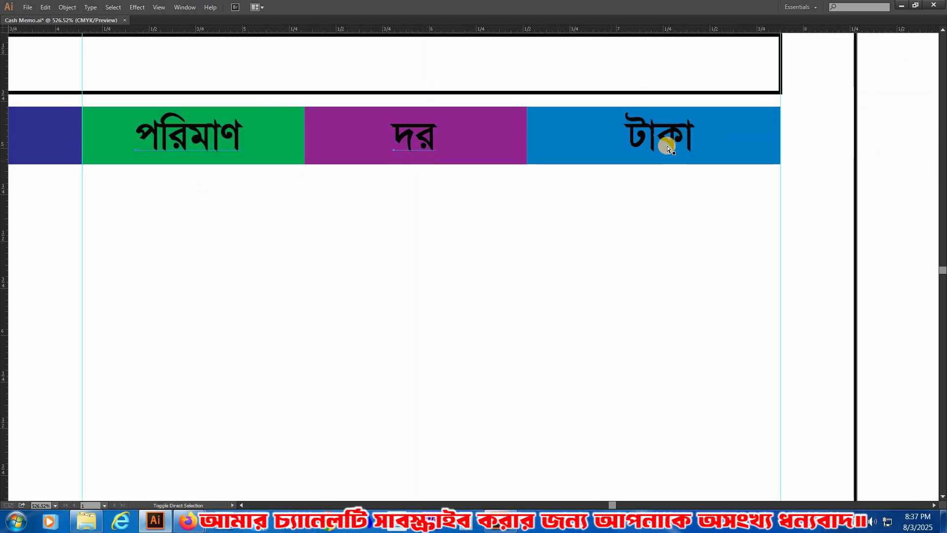
key("Tab")
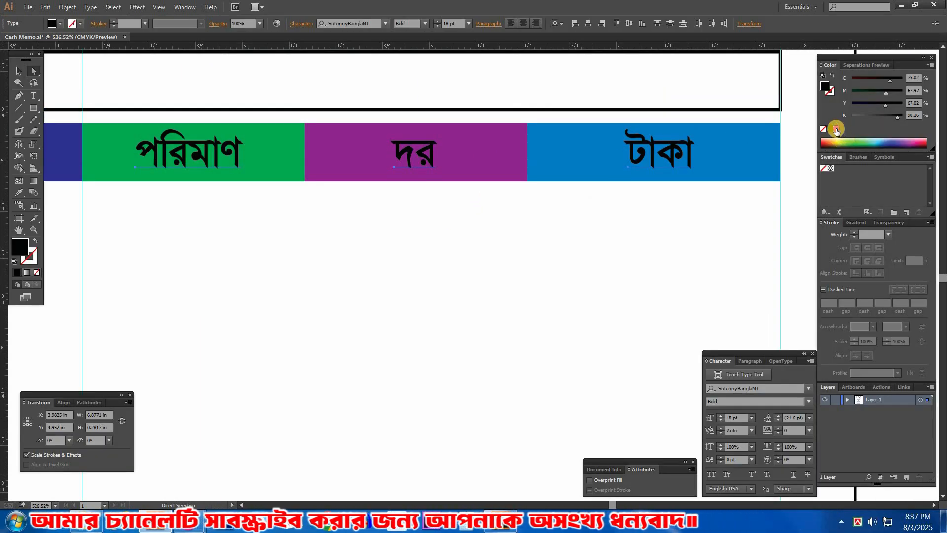
left_click(836, 129)
key("Tab")
left_click(450, 264, "ctrl+alt")
left_click(451, 266, "ctrl+alt")
left_click(429, 266, "ctrl+alt")
Step: Select the five coloured heading boxes and duplicate them in place, in front of the heading text
left_click_drag(464, 309, 607, 285)
left_click_drag(332, 258, 332, 248)
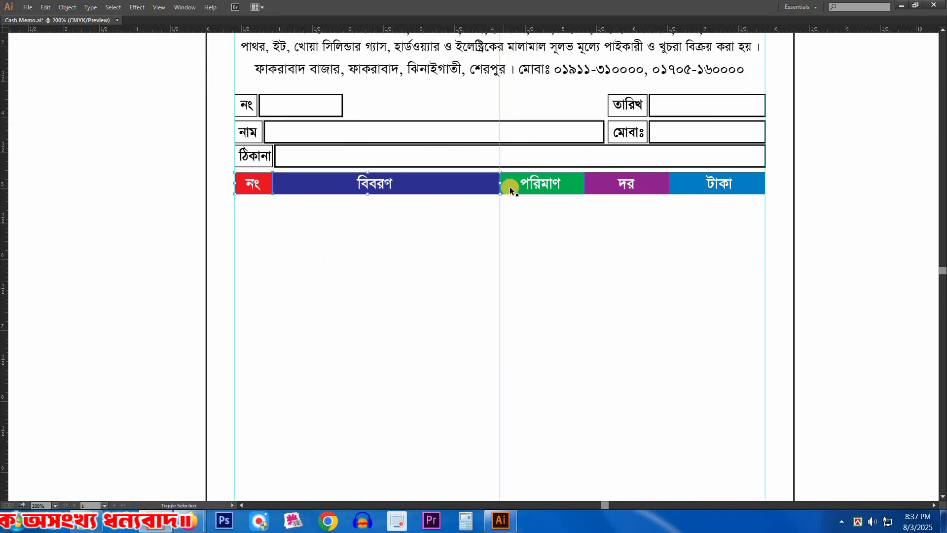
left_click(592, 189, "shift")
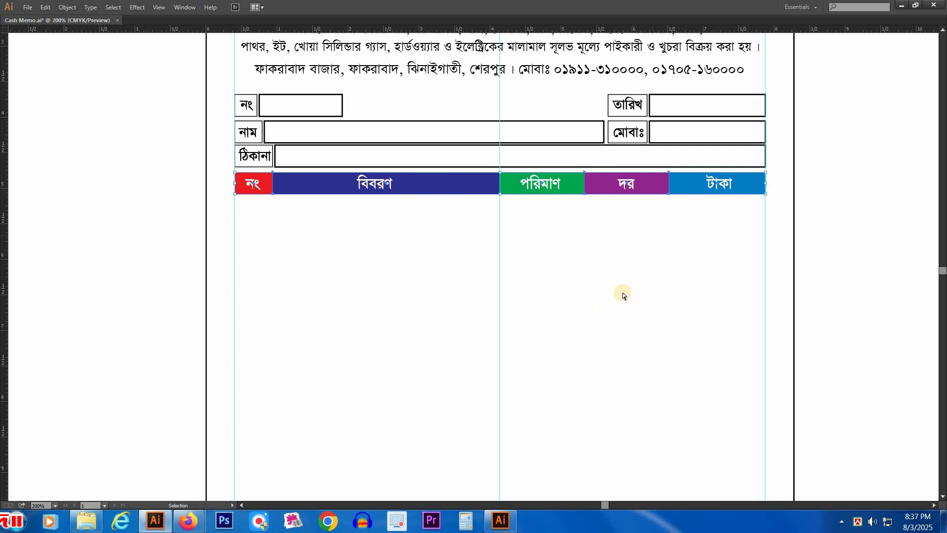
key("ctrl+3")
key("ctrl+alt+3")
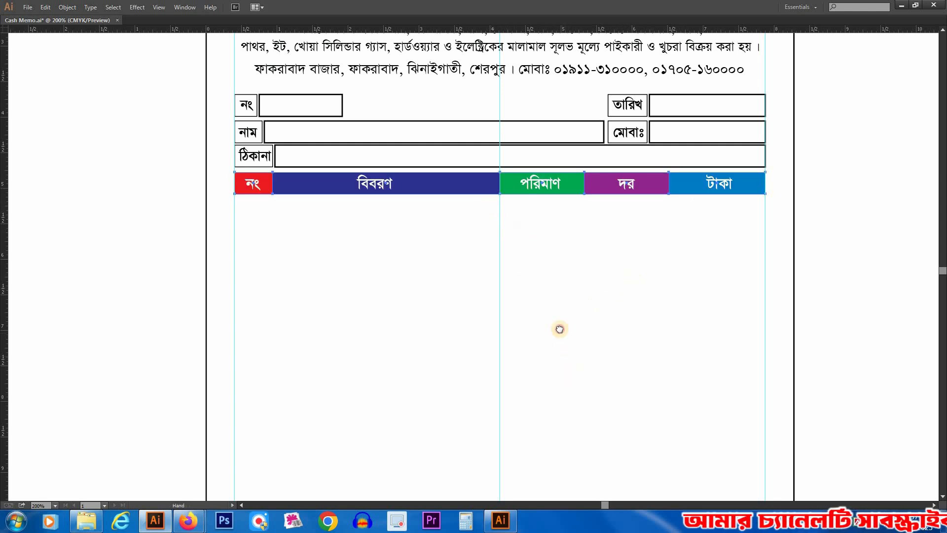
left_click_drag(560, 329, 558, 319)
key("ctrl+3")
key("ctrl+alt+3")
key("v")
key("ctrl+3")
key("ctrl+alt+3")
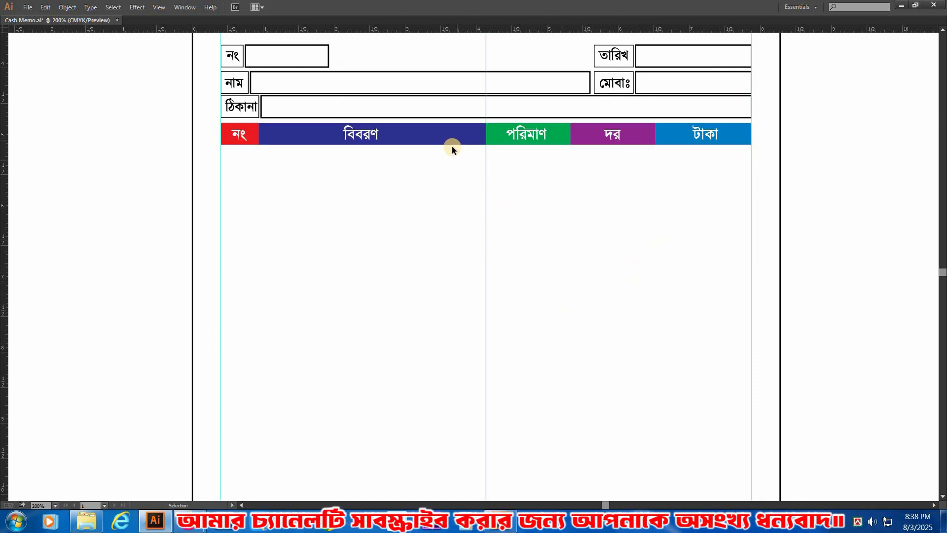
key("ctrl+3")
key("ctrl+alt+3")
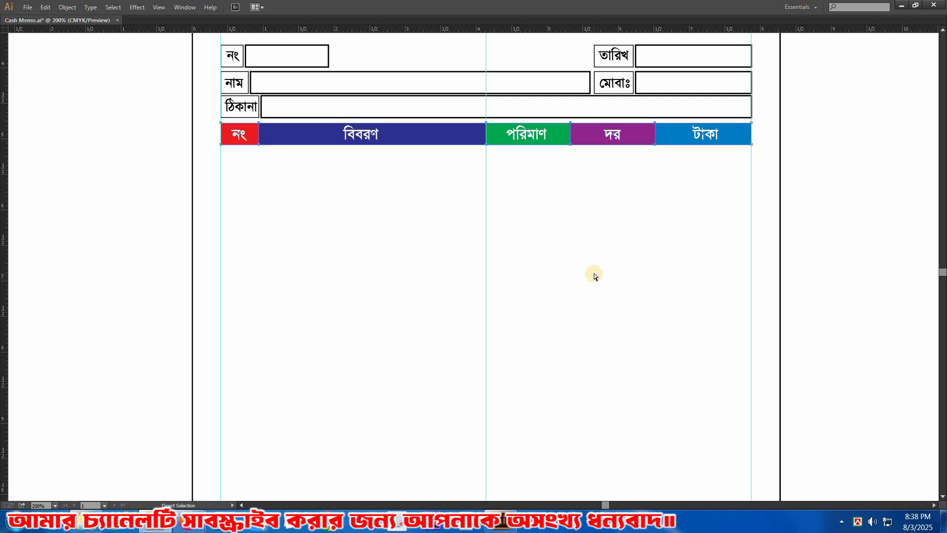
key("a")
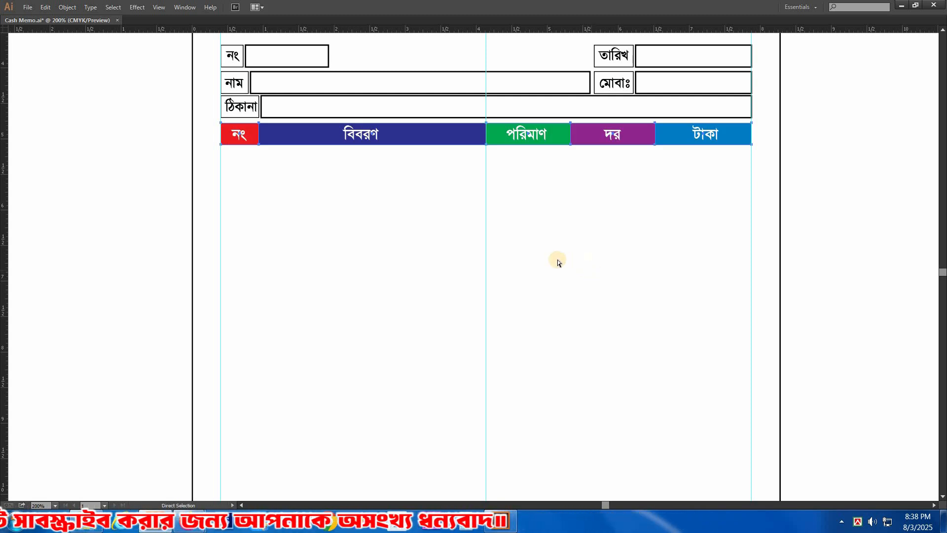
key("ctrl+shift+bracketright")
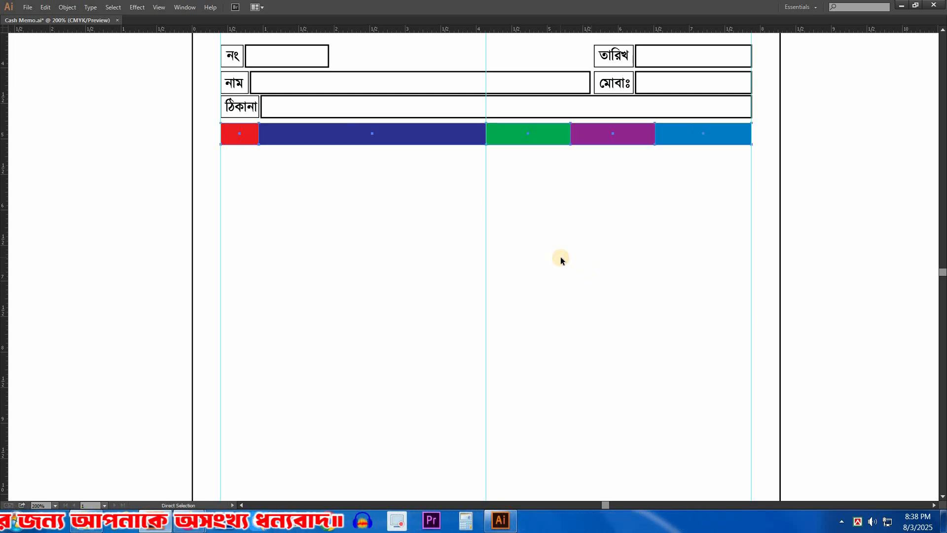
Step: Place the duplicated boxes directly below the headings and stretch them down to about 4.8 in tall
left_click_drag(458, 408, 503, 206)
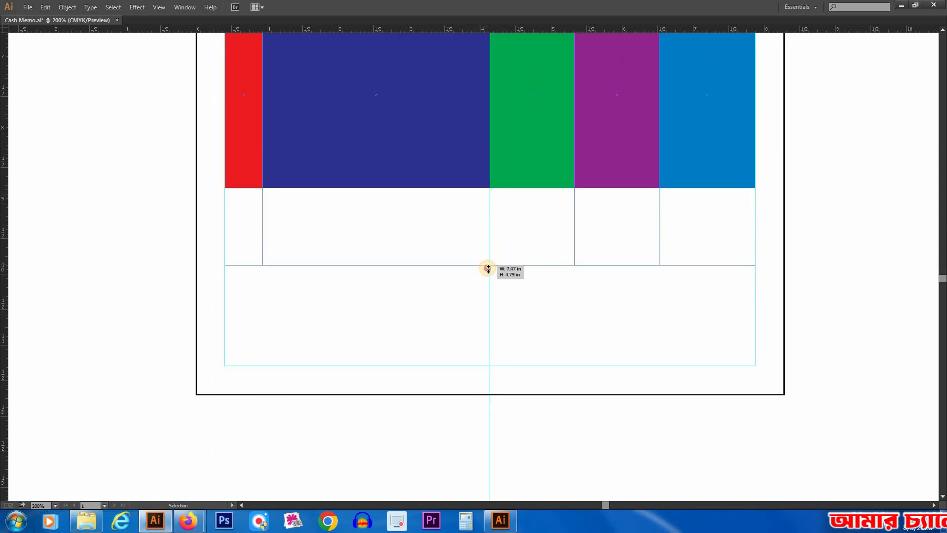
left_click_drag(488, 269, 488, 269)
scroll(482, 210, "up", 6)
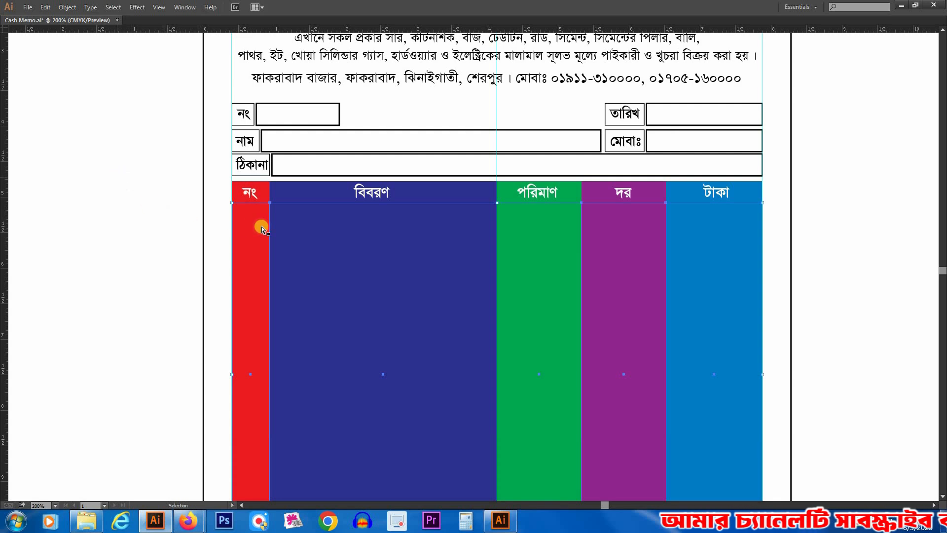
Step: Swap fill and stroke on each of the five column boxes, giving them coloured outlines with no fill
key("shift+x")
left_click(329, 242)
key("shift+x")
left_click(531, 247)
key("shift+x")
left_click(625, 248)
key("shift+x")
left_click(710, 242)
key("shift+x")
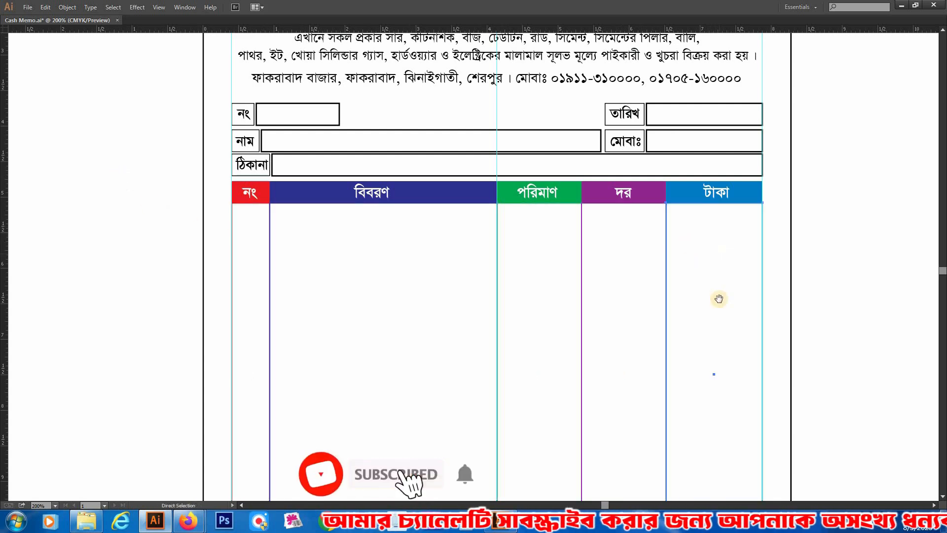
Step: Examine the outlined item table from its heading row down to the page's lower margin
left_click_drag(892, 328, 846, 228)
left_click_drag(665, 272, 533, 273)
left_click_drag(287, 316, 345, 313)
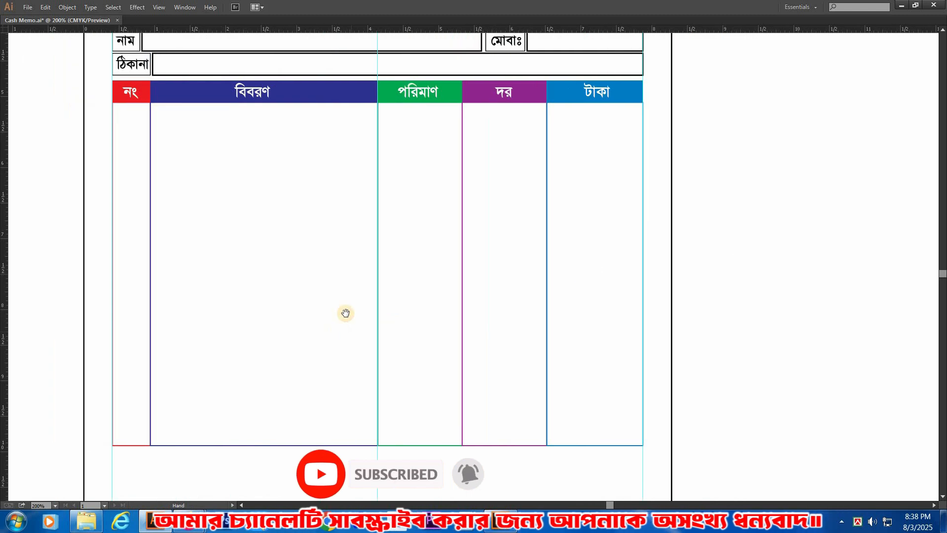
left_click_drag(524, 298, 576, 278)
scroll(178, 167, "up", 1)
left_click_drag(192, 135, 618, 144)
key("Tab")
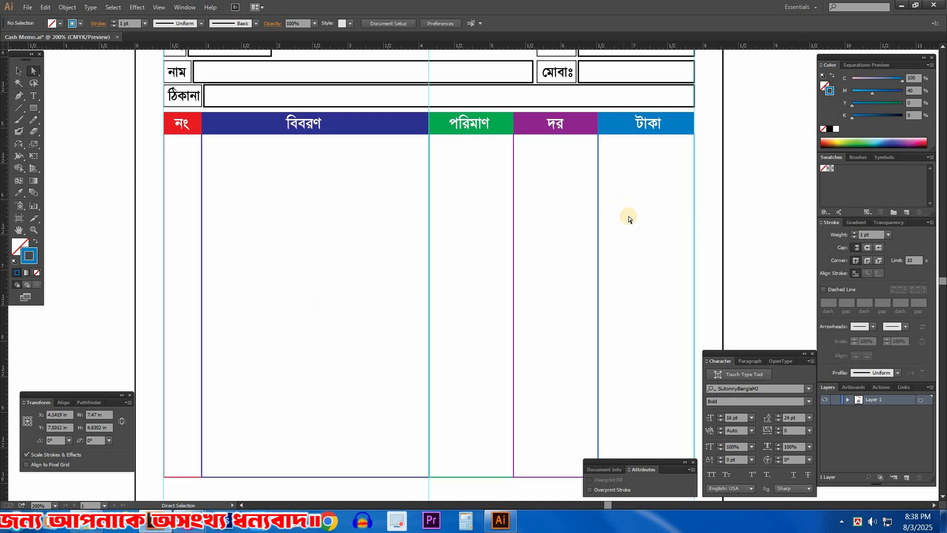
key("Tab")
scroll(260, 175, "down", 1)
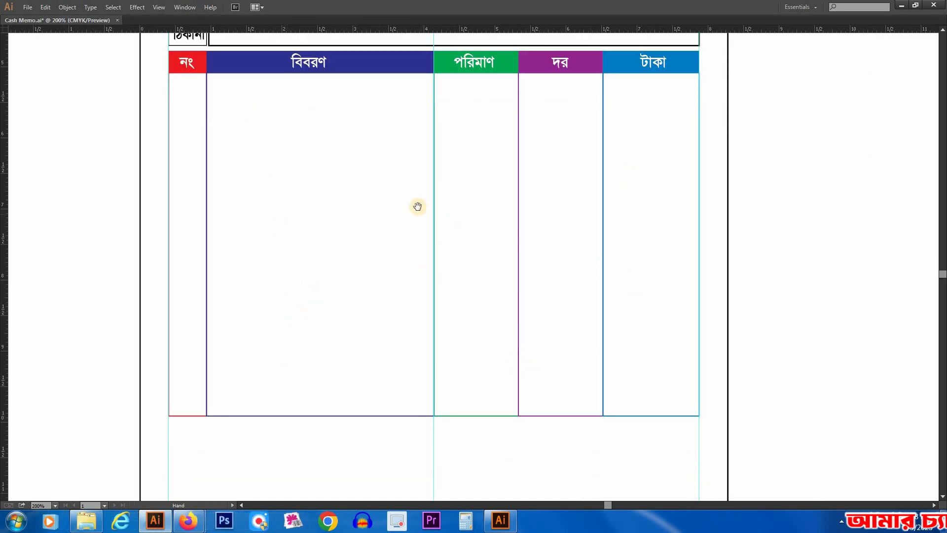
key("space")
left_click_drag(400, 275, 417, 172)
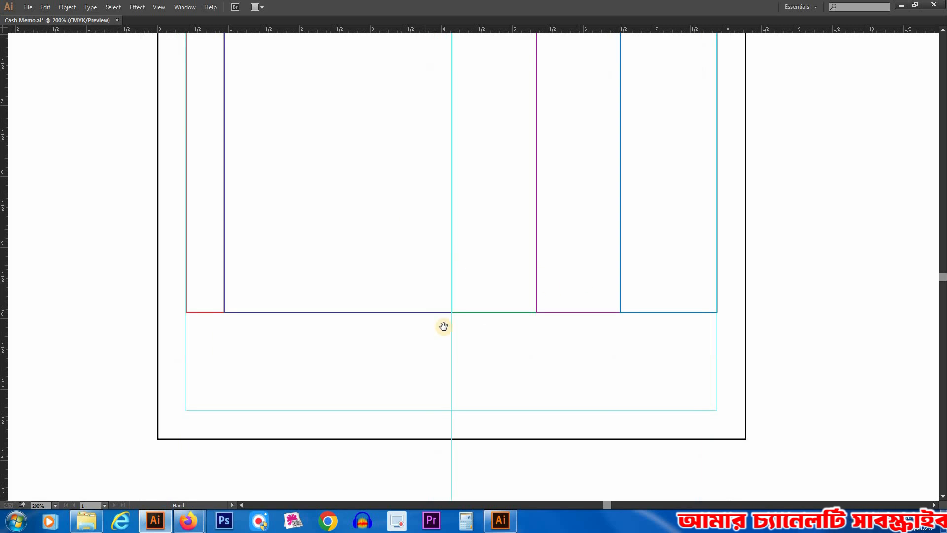
Step: Select the bottom edges of all five column boxes and move them slightly down towards the lower margin
left_click(439, 312)
left_click_drag(173, 306, 729, 328)
left_click_drag(591, 315, 592, 331)
scroll(272, 295, "down", 3)
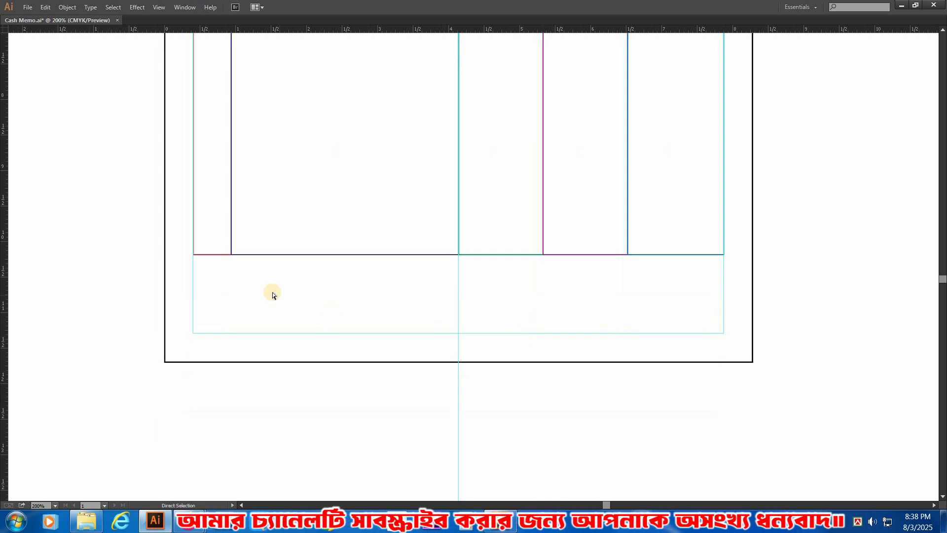
left_click(526, 218, "ctrl+alt")
left_click(526, 218, "ctrl+alt")
left_click_drag(331, 206, 359, 231)
left_click_drag(313, 267, 318, 355)
key("ctrl+z")
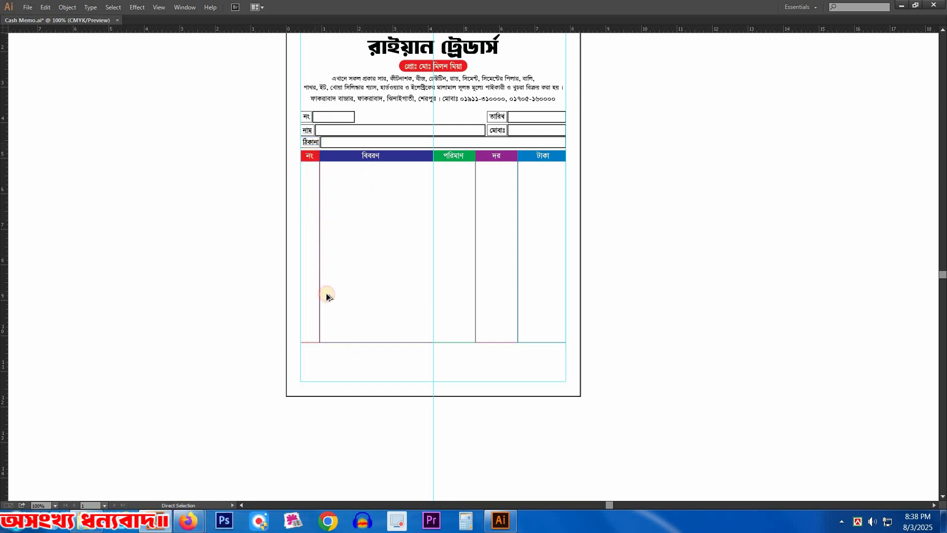
Step: Copy the নাম and ঠিকানা label text below the table's left end and replace its wording with "টাকা (কথায়):"
left_click_drag(455, 390, 456, 390)
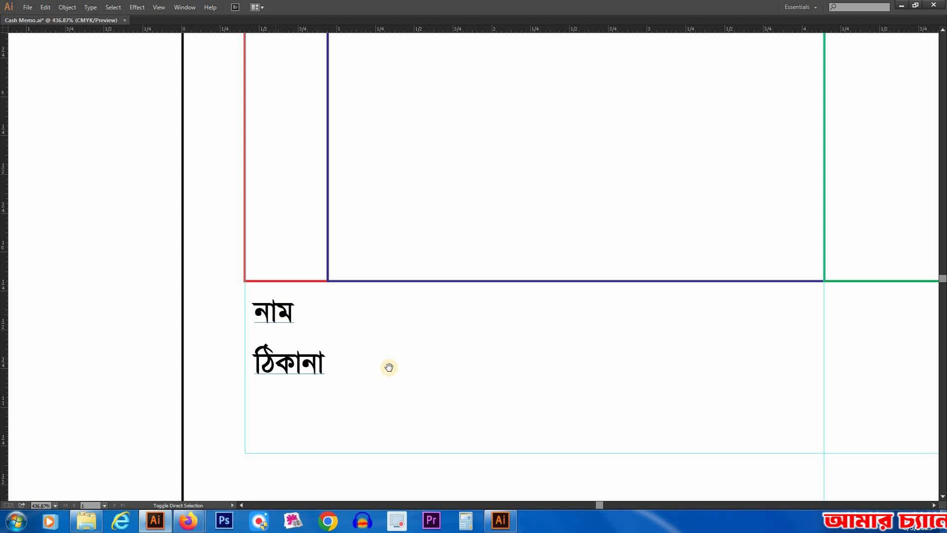
left_click_drag(389, 368, 375, 304)
key("ctrl+a")
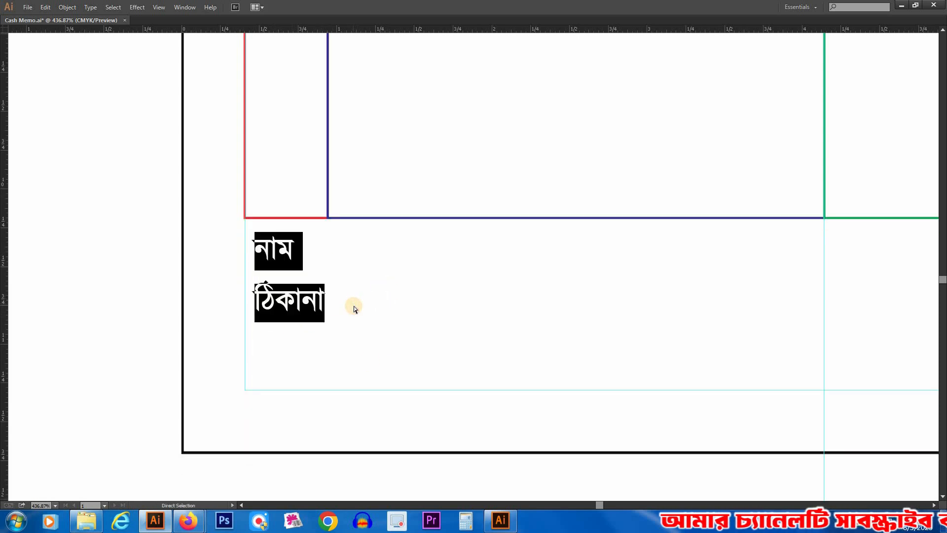
type("টাকা")
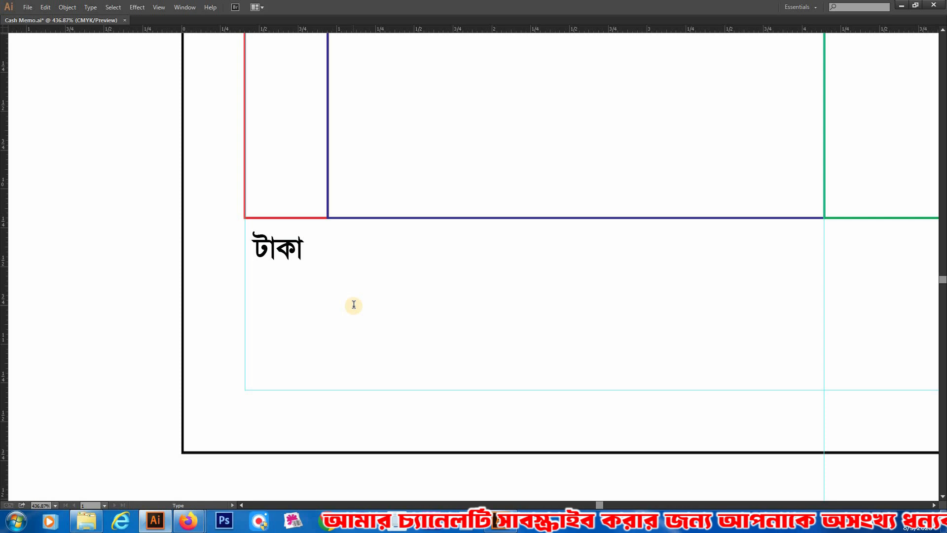
type(" (ক")
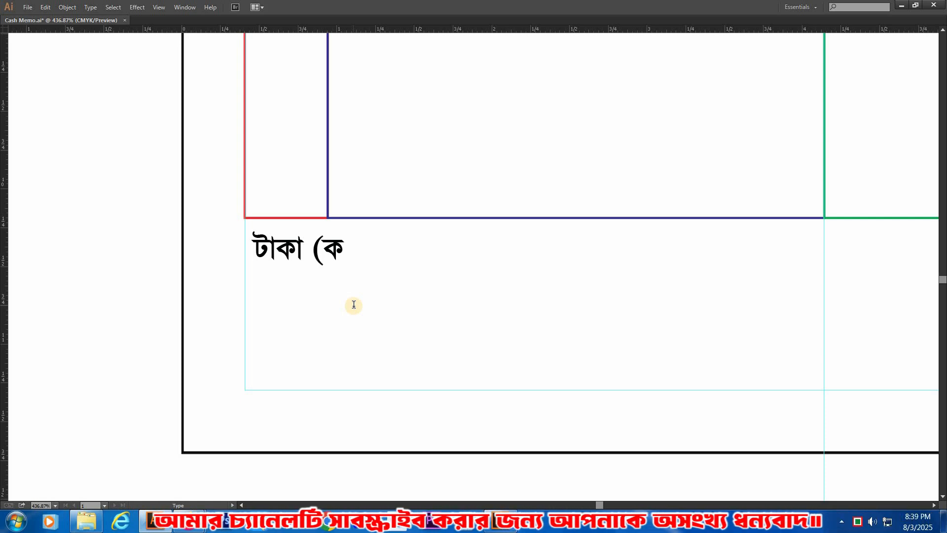
type("থা")
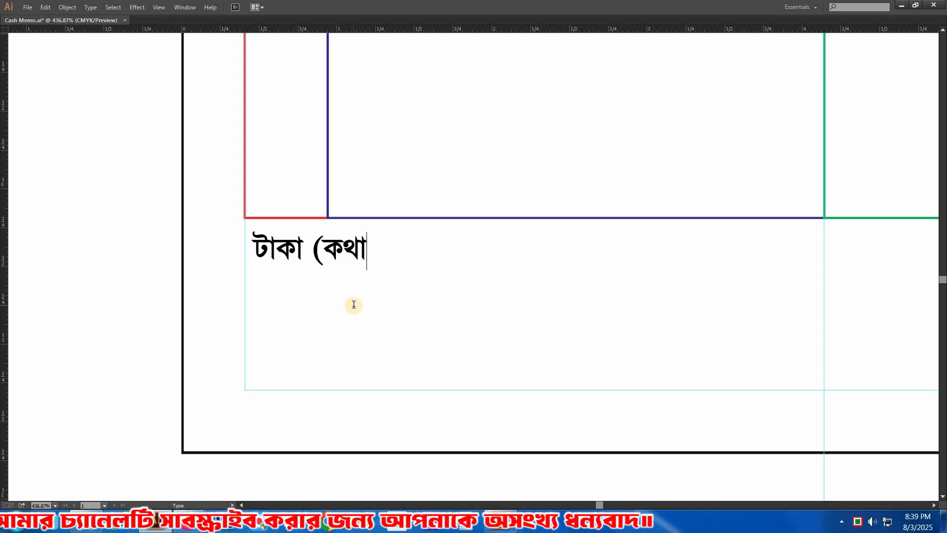
type("য়):")
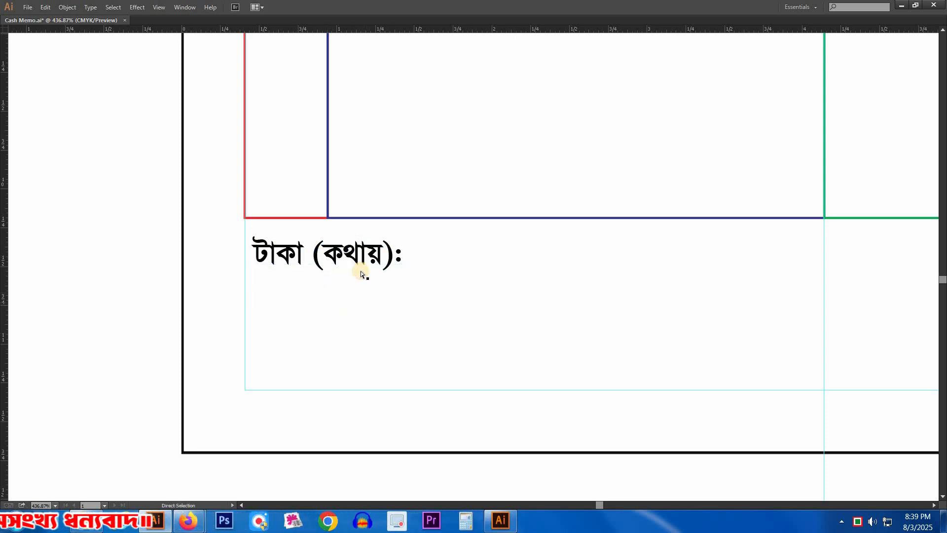
Step: Set the font style of the "টাকা (কথায়):" text to Regular
key("Tab")
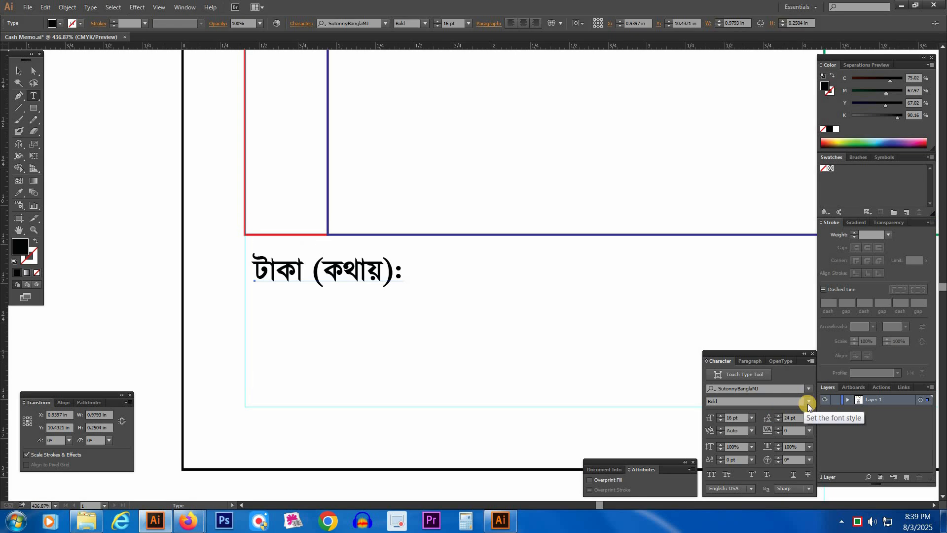
left_click(724, 411)
left_click(375, 369)
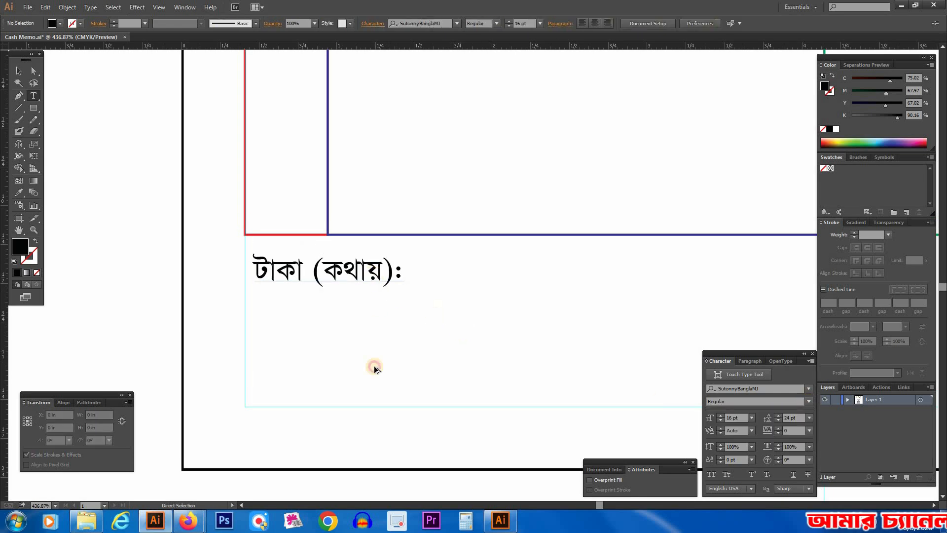
Step: Copy the "টাকা (কথায়):" text straight down to the bottom margin guide and replace its wording with "ক্রেতার স্বাক্ষর"
left_click_drag(378, 402, 379, 402)
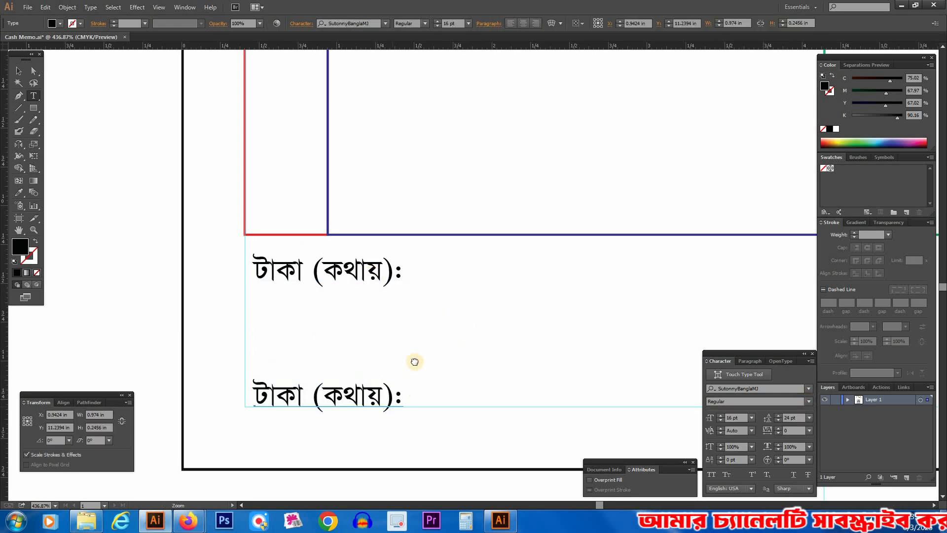
scroll(414, 362, "down", 5)
left_click(422, 351)
key("ctrl+a")
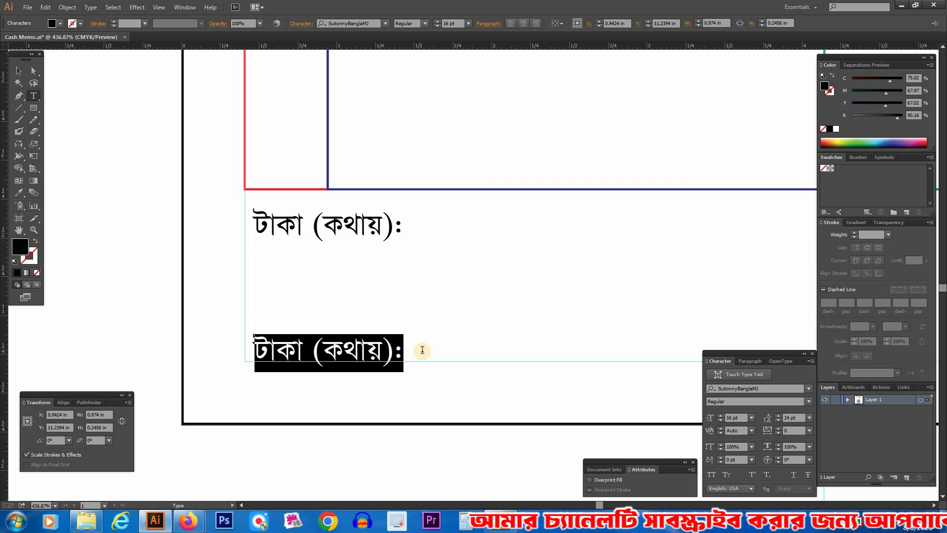
key("BackSpace")
type("ক্রে")
type("তা")
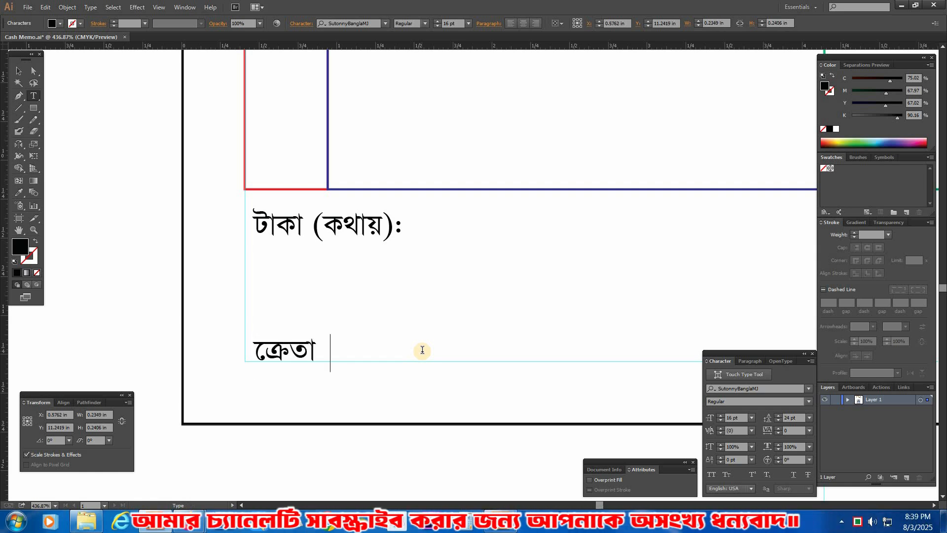
type("র স্বাক্ষর")
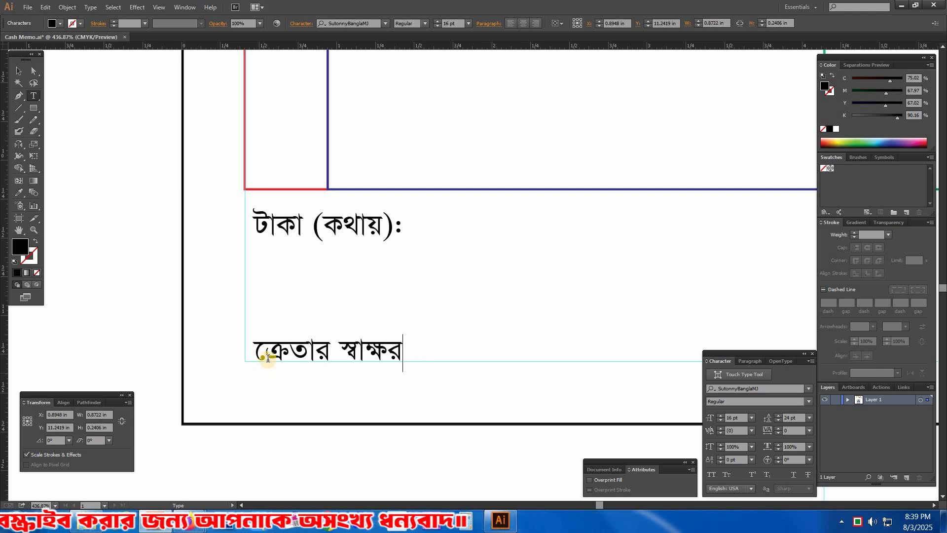
type(" ে")
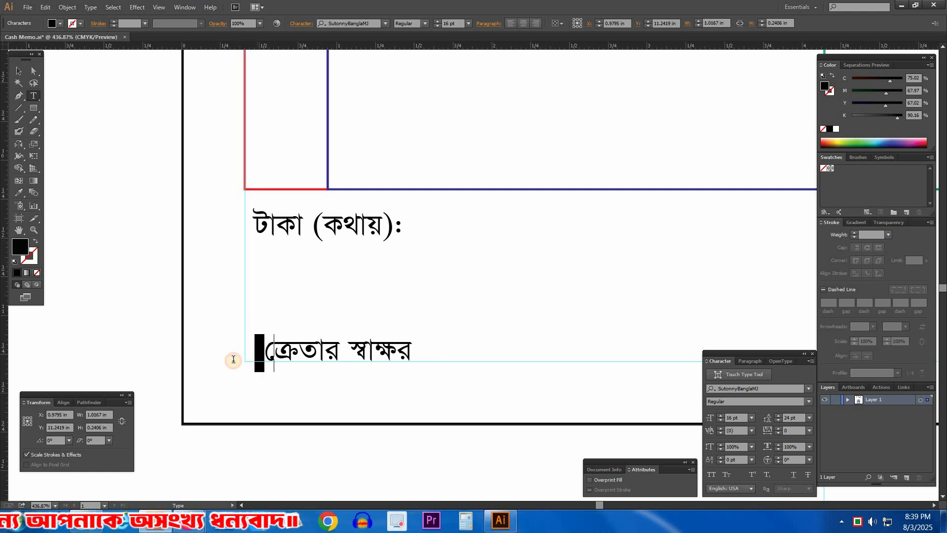
left_click(308, 271, "ctrl")
left_click(466, 369, "ctrl+alt")
left_click(466, 370, "ctrl+alt")
Step: Copy the signature label to the memo's lower right, reword it as "বিক্রেতার স্বাক্ষর", and move it closer to the right margin
left_click_drag(562, 237, 332, 307)
left_click_drag(505, 291, 371, 305)
left_click_drag(701, 291, 701, 292)
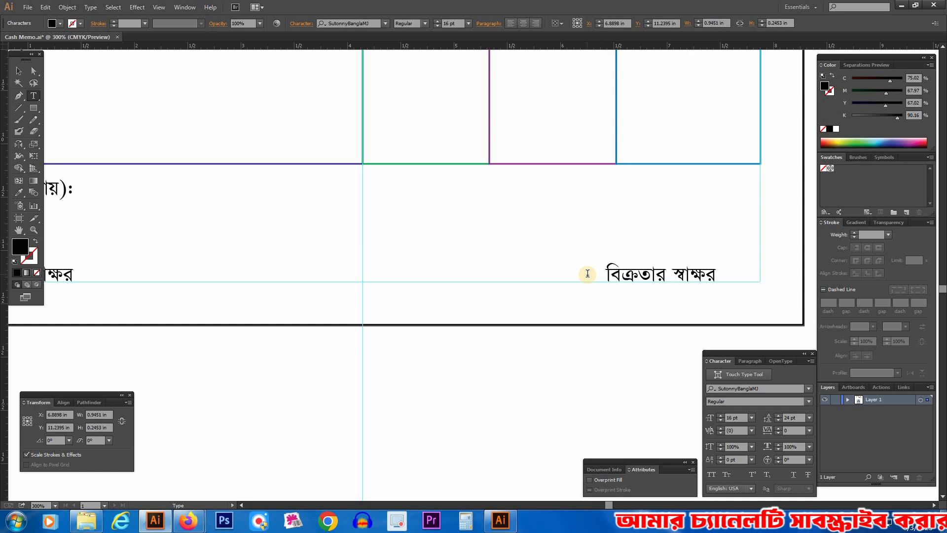
left_click(549, 224, "ctrl")
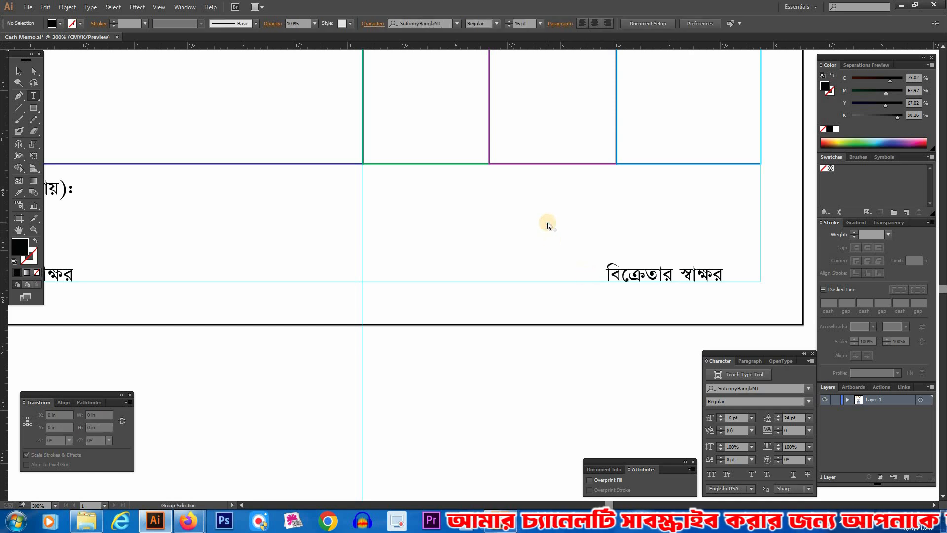
key("Tab")
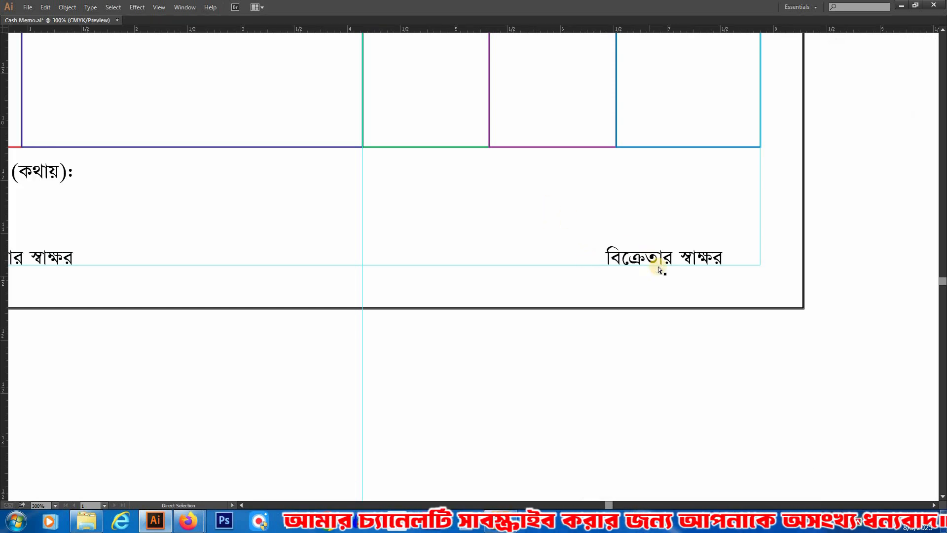
left_click_drag(671, 266, 691, 265)
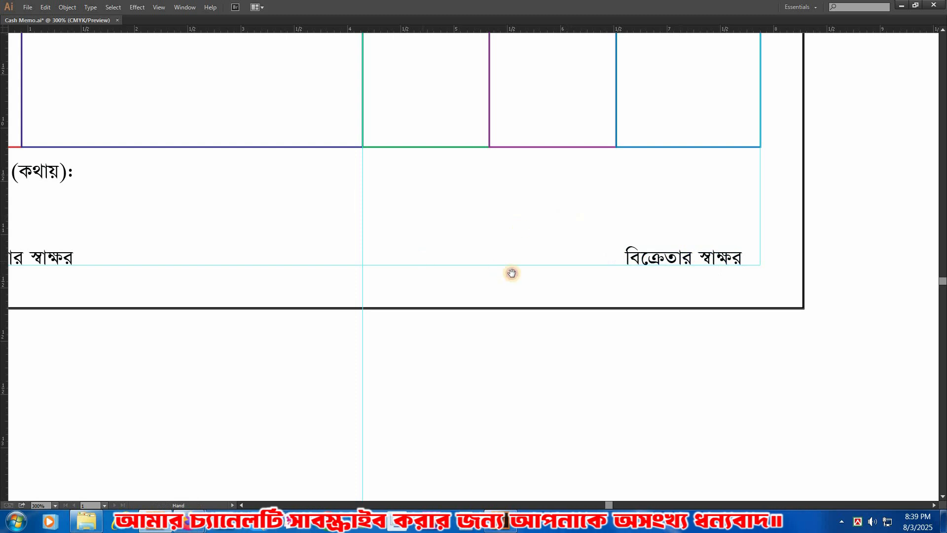
Step: Copy the "ক্রেতার স্বাক্ষর" label about 3.17 in horizontally towards the memo's vertical centre guide and centre-align its paragraph
left_click_drag(511, 272, 587, 281)
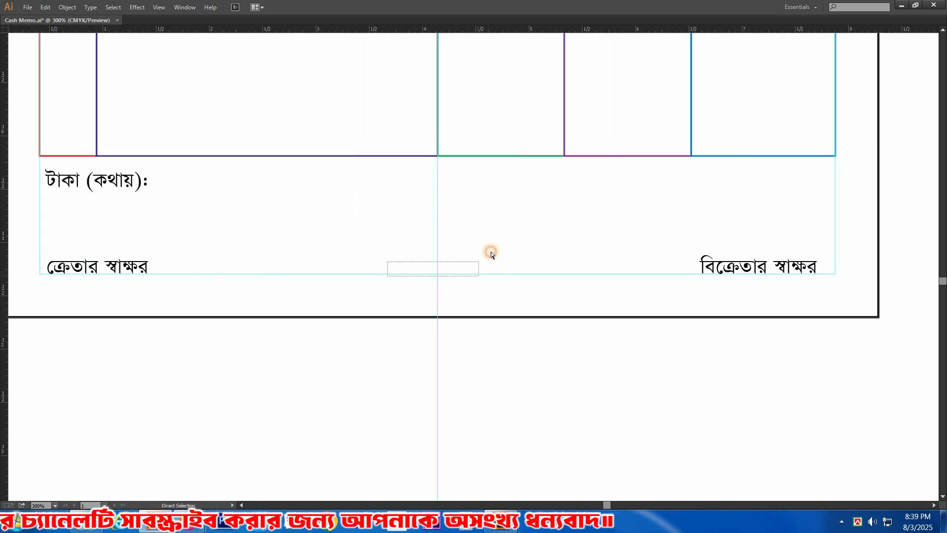
left_click_drag(383, 281, 474, 282)
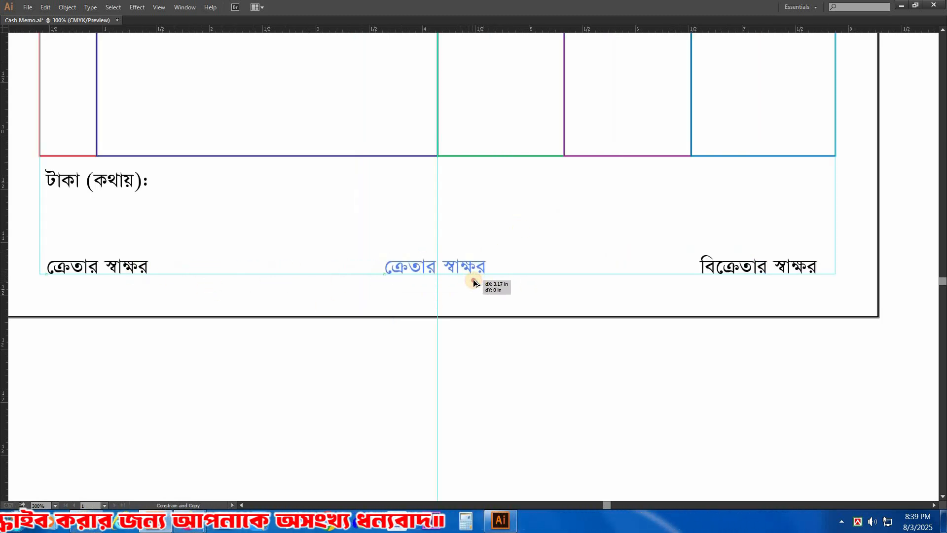
key("Tab")
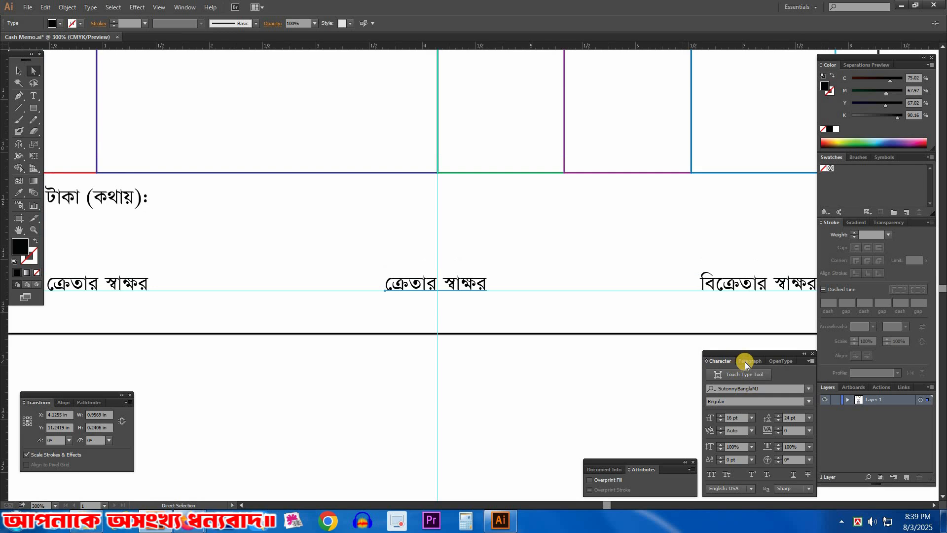
left_click(745, 362)
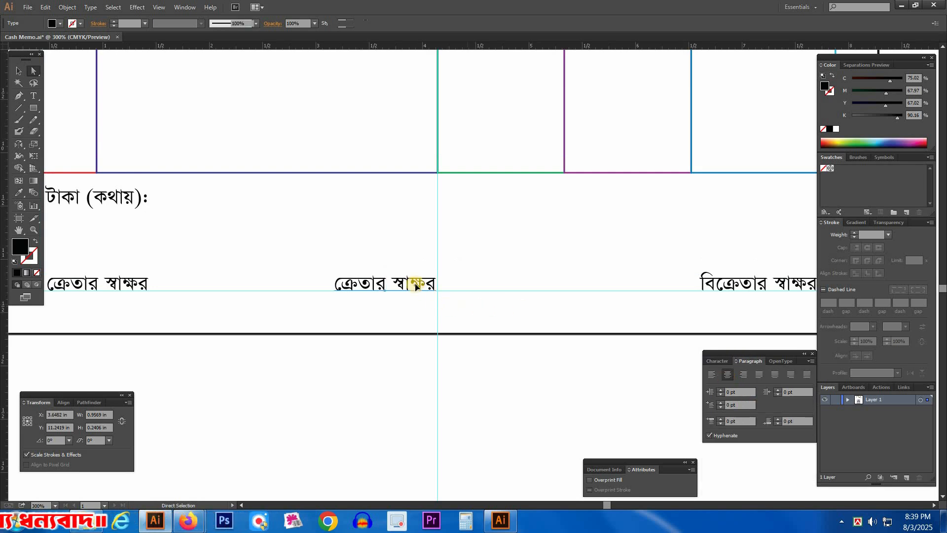
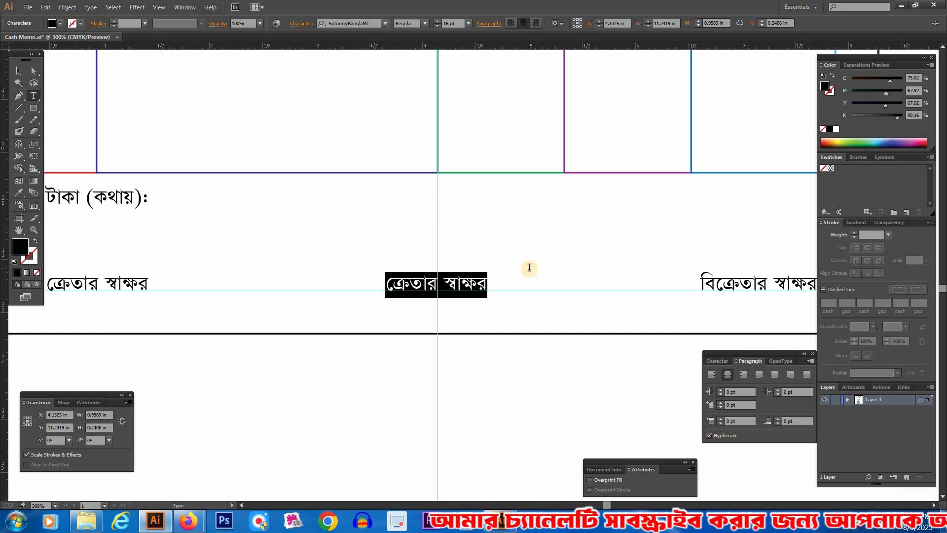
Step: Replace the wording of the centred footer label with "সততাই ব্যবসার মূলধন" and move it slightly above the bottom margin guide
type("সততা")
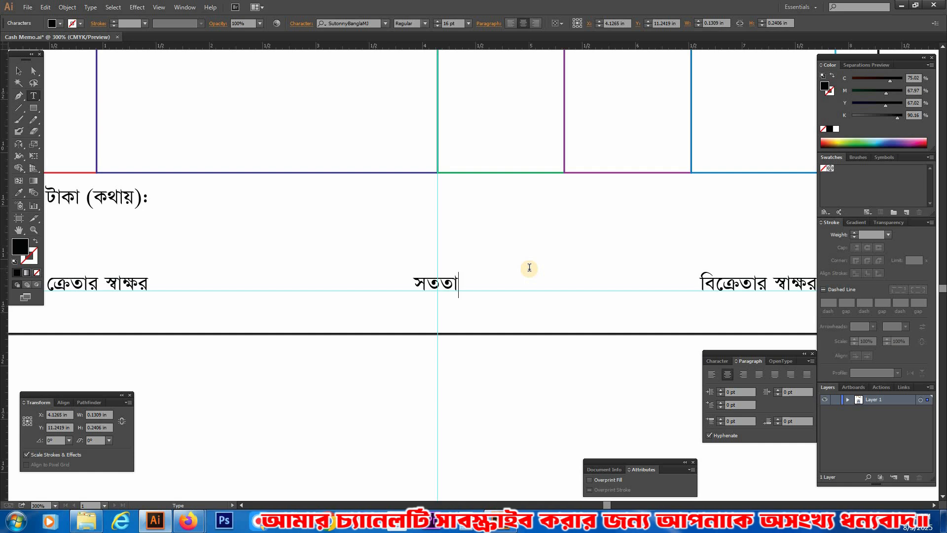
type("ই ব্যব")
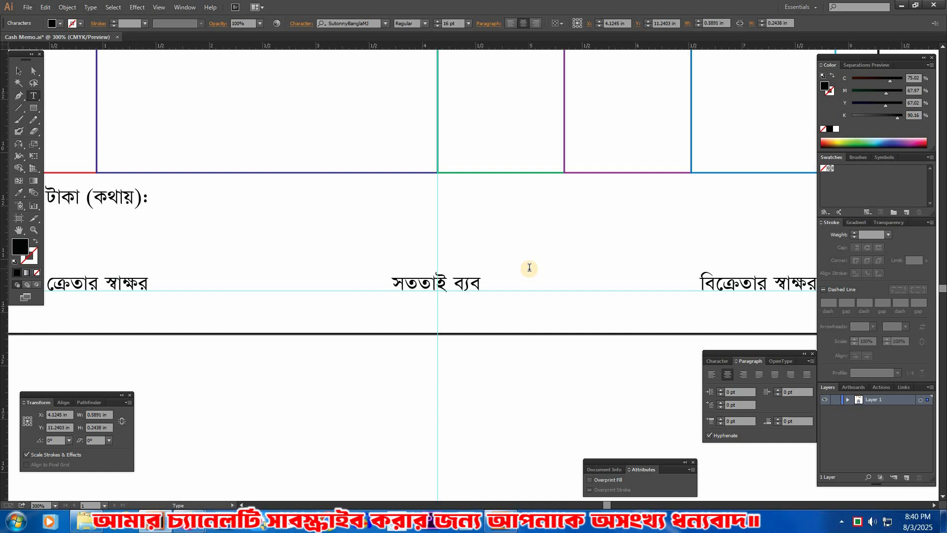
type("সার")
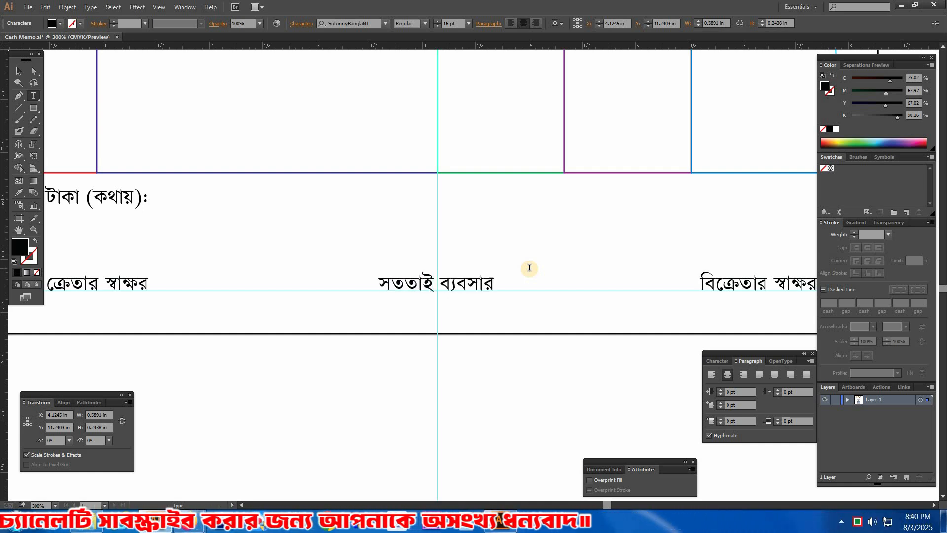
type(" মূলধন")
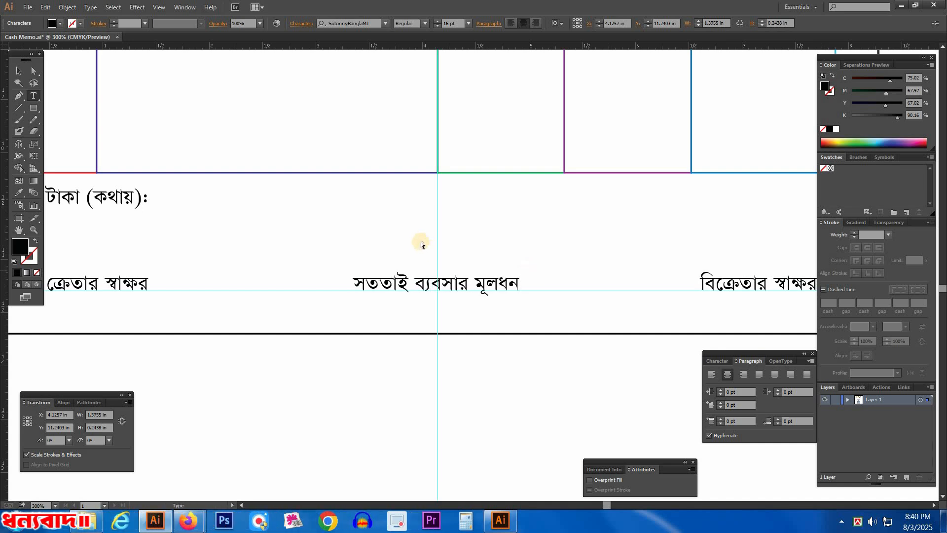
left_click_drag(493, 277, 494, 277)
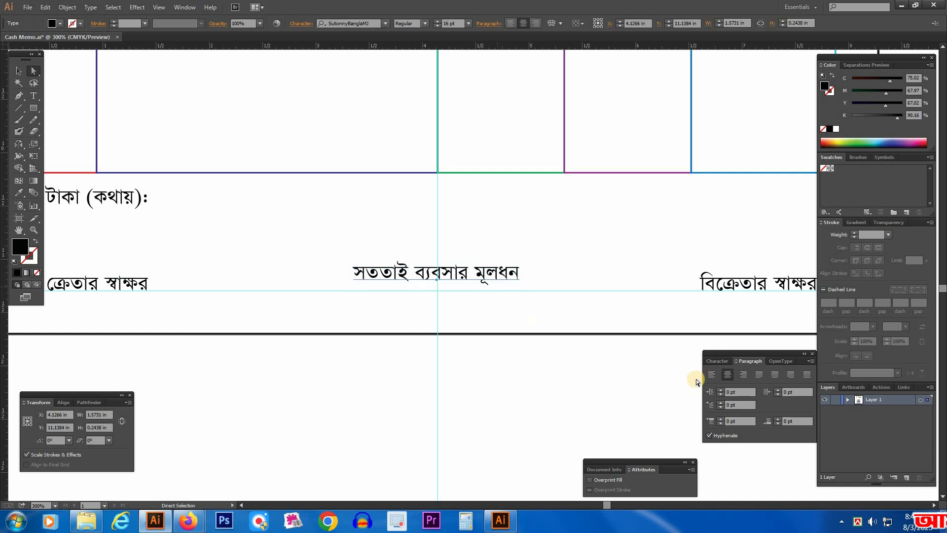
Step: Enlarge the "সততাই ব্যবসার মূলধন" slogan to about 17.2 pt and set its font style to Bold
left_click(723, 363)
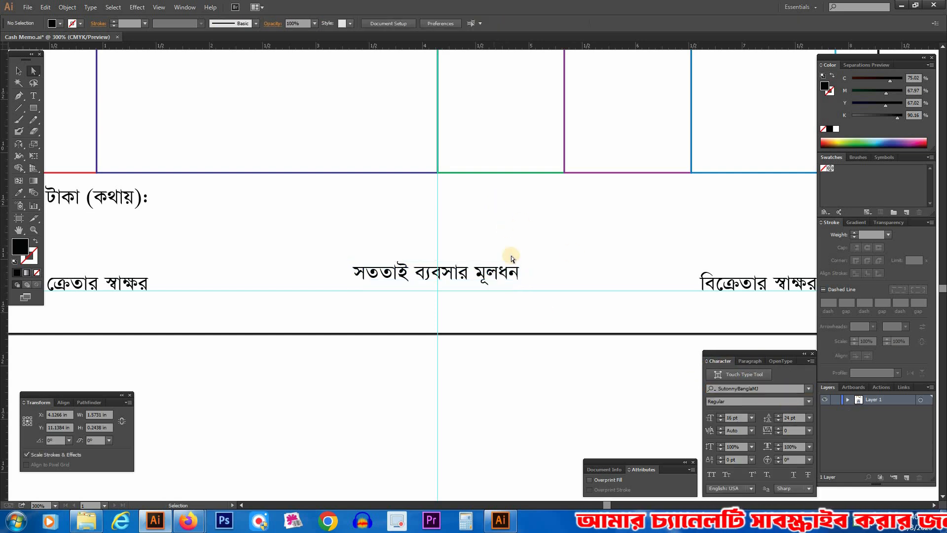
key("v")
left_click_drag(527, 273, 533, 273)
left_click(810, 402)
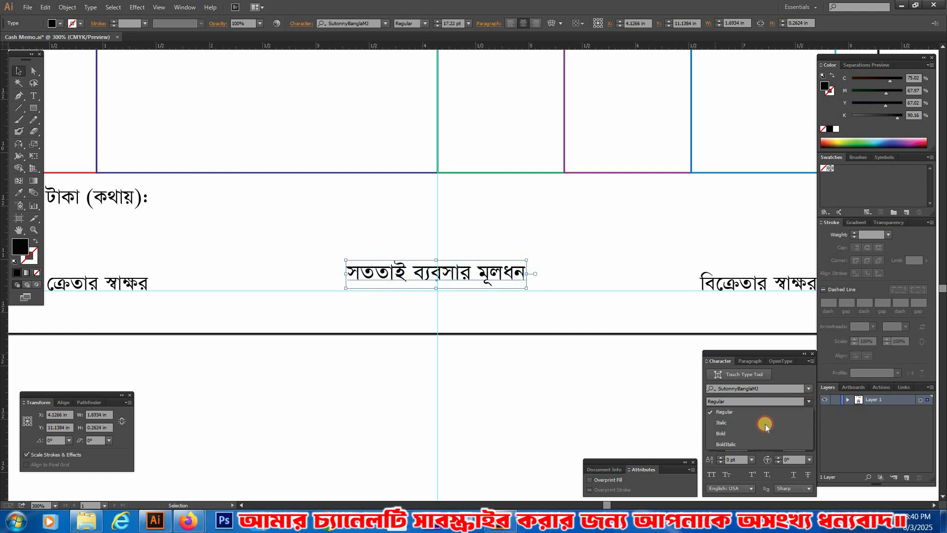
left_click(751, 431)
left_click(591, 234)
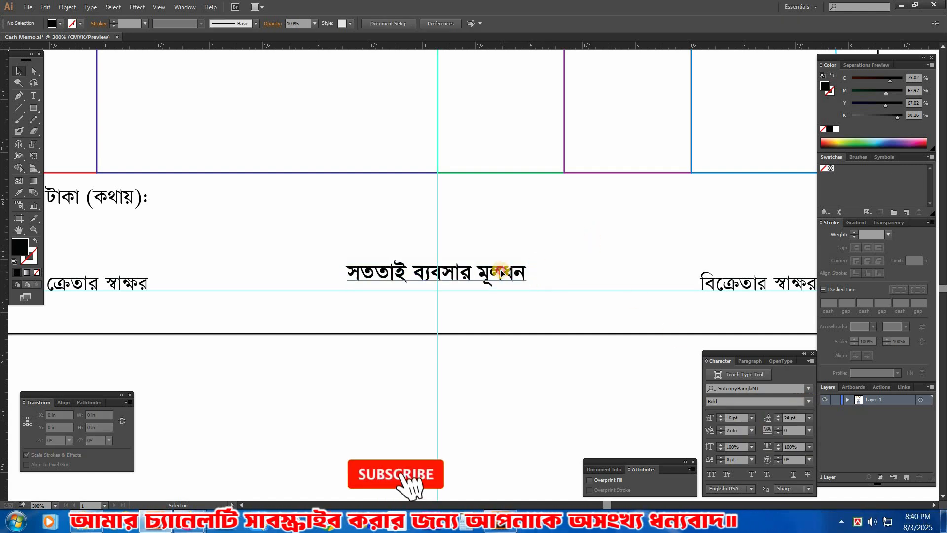
left_click(503, 271)
key("Tab")
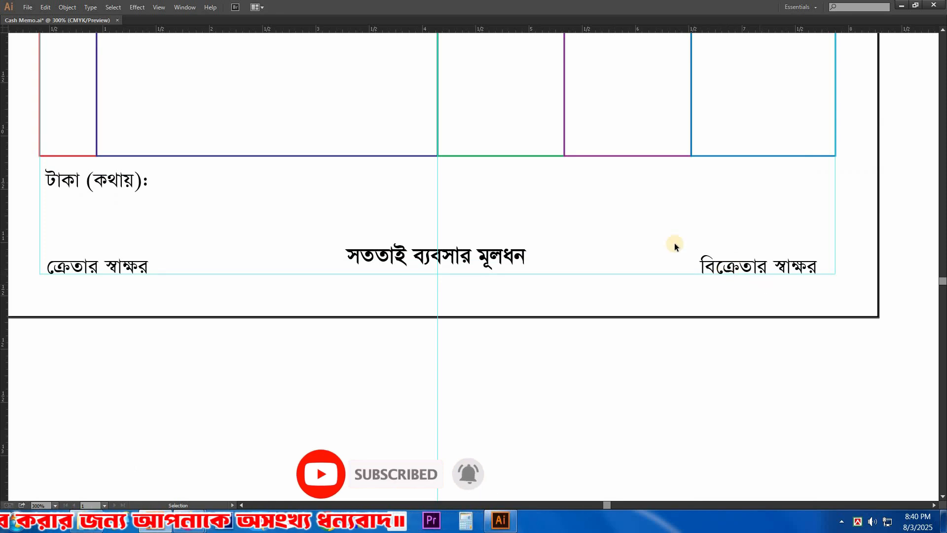
Step: Draw a horizontal line about 1.05 in long above the "ক্রেতার স্বাক্ষর" label and give it a 1 pt black stroke
left_click_drag(228, 250, 276, 260)
key("Tab")
left_click_drag(426, 392, 427, 394)
left_click_drag(350, 277, 367, 280)
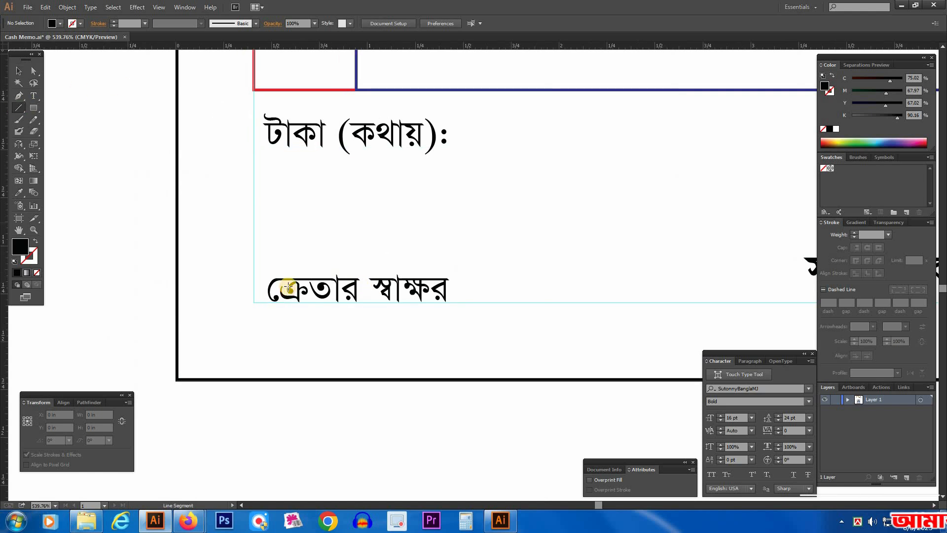
left_click(19, 107)
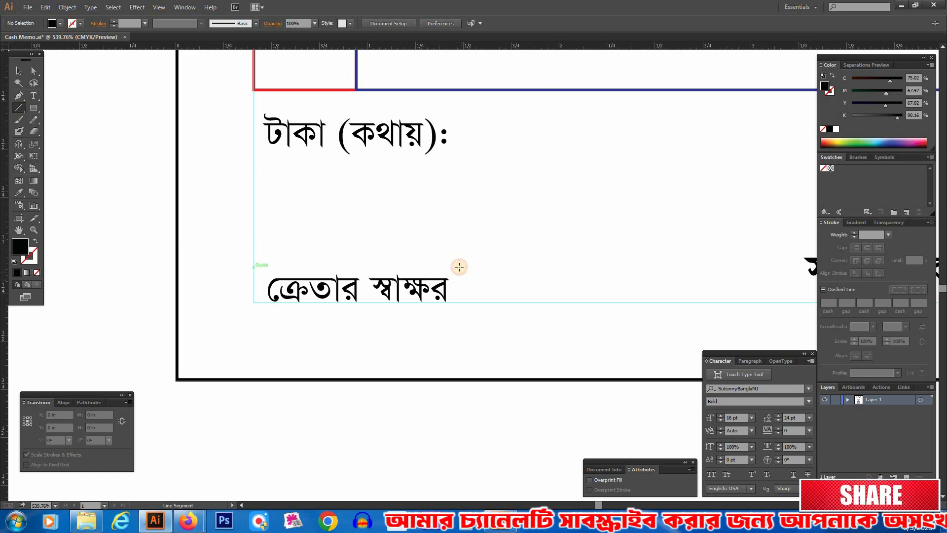
left_click_drag(258, 264, 458, 266)
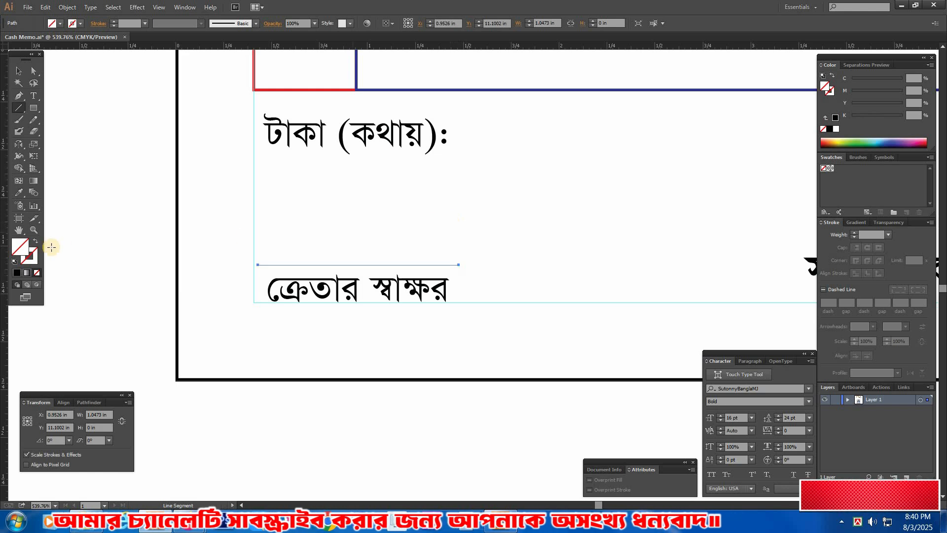
left_click(829, 128)
key("shift+x")
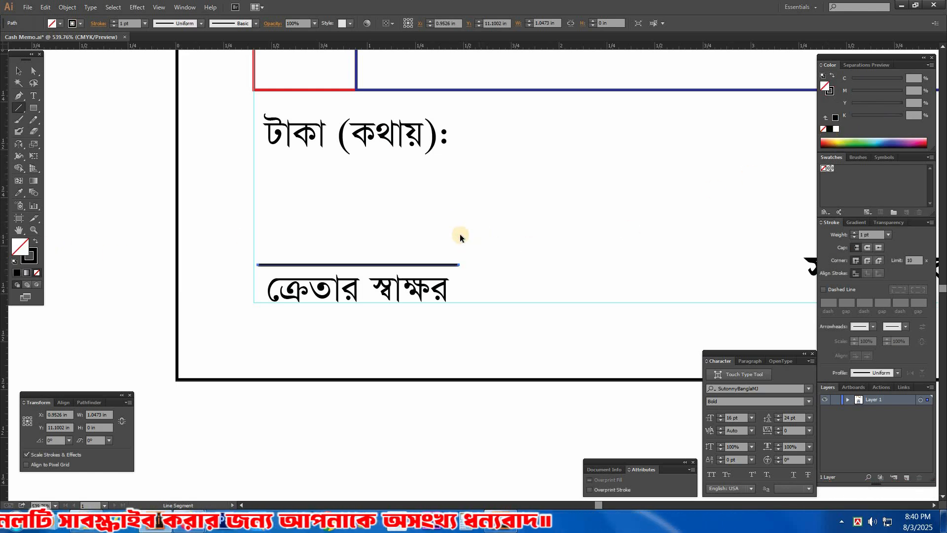
key("v")
left_click(475, 241)
Step: Copy the signature line across to above the "বিক্রেতার স্বাক্ষর" label and lengthen it to span slightly beyond the text
key("Tab")
key("ctrl+minus")
key("ctrl+minus")
left_click_drag(485, 246, 170, 223)
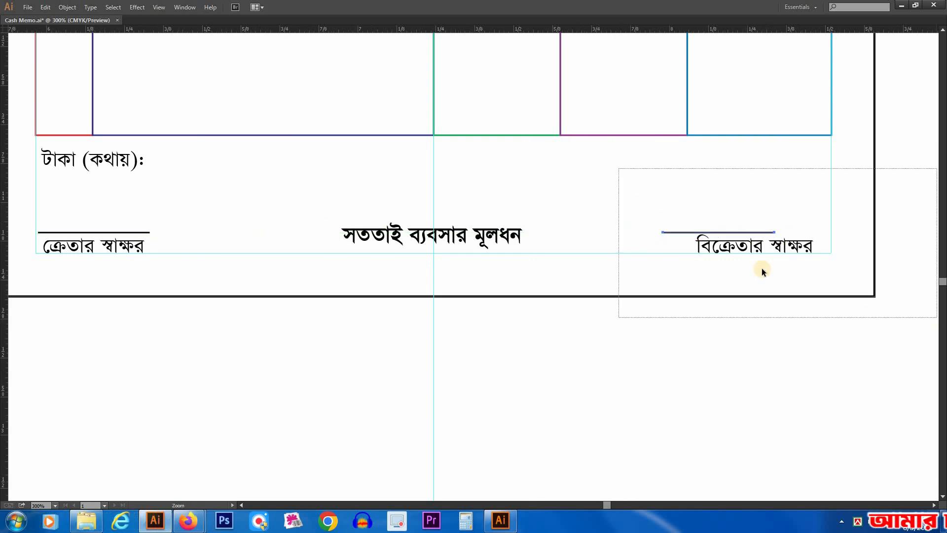
left_click_drag(762, 272, 765, 234)
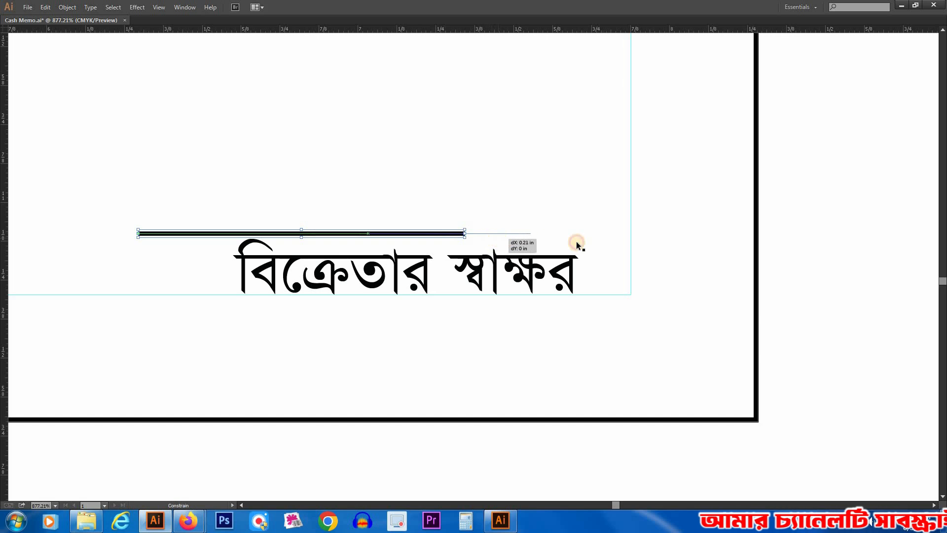
left_click_drag(577, 244, 576, 244)
left_click_drag(516, 234, 610, 242)
left_click(522, 144)
Step: Draw a 1 pt black outlined box about 1.1 by 0.33 in around "টাকা (কথায়):" and narrow it slightly to fit the text
left_click(433, 221, "ctrl+alt")
left_click(430, 228, "ctrl+alt")
left_click(430, 228, "ctrl+alt")
left_click(430, 228, "ctrl+alt")
left_click_drag(275, 309, 287, 255)
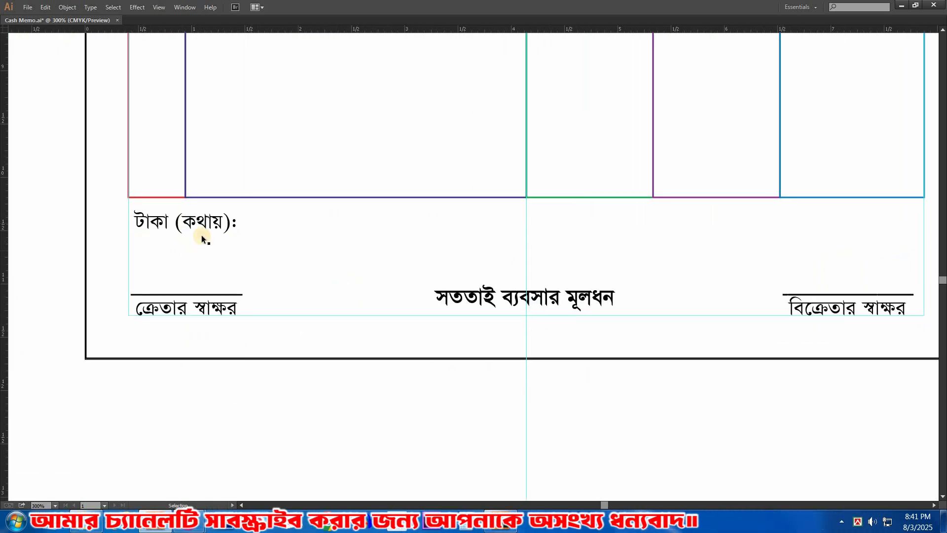
left_click(181, 221)
left_click(297, 235)
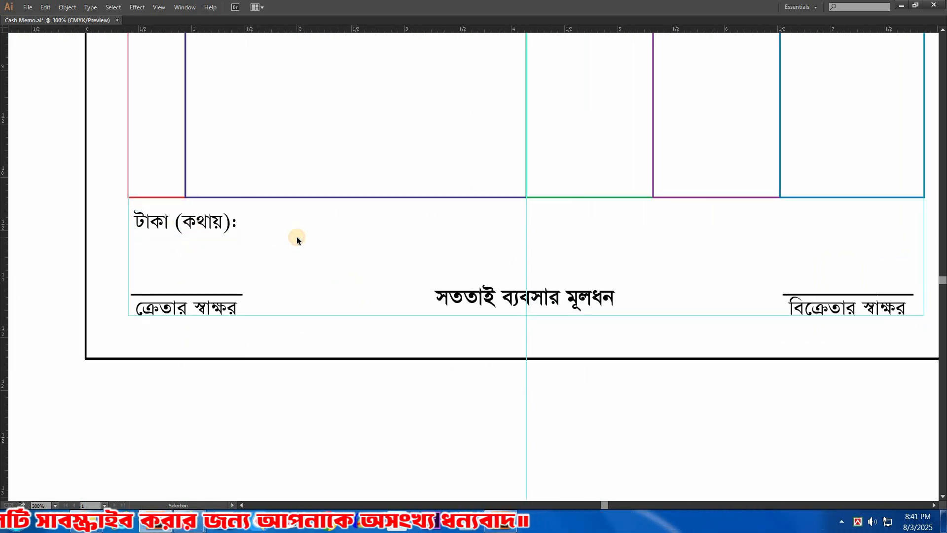
key("Tab")
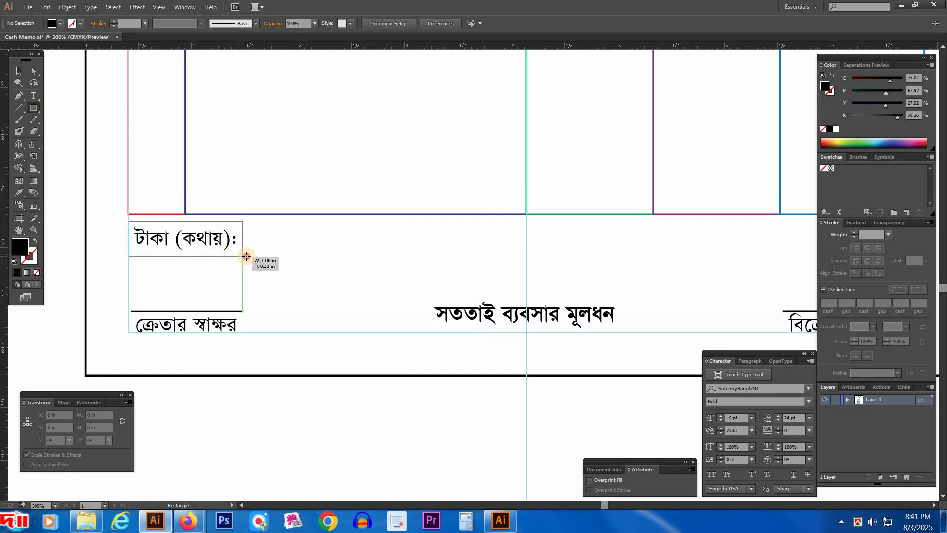
left_click_drag(247, 256, 246, 256)
key("v")
left_click_drag(315, 257, 285, 255)
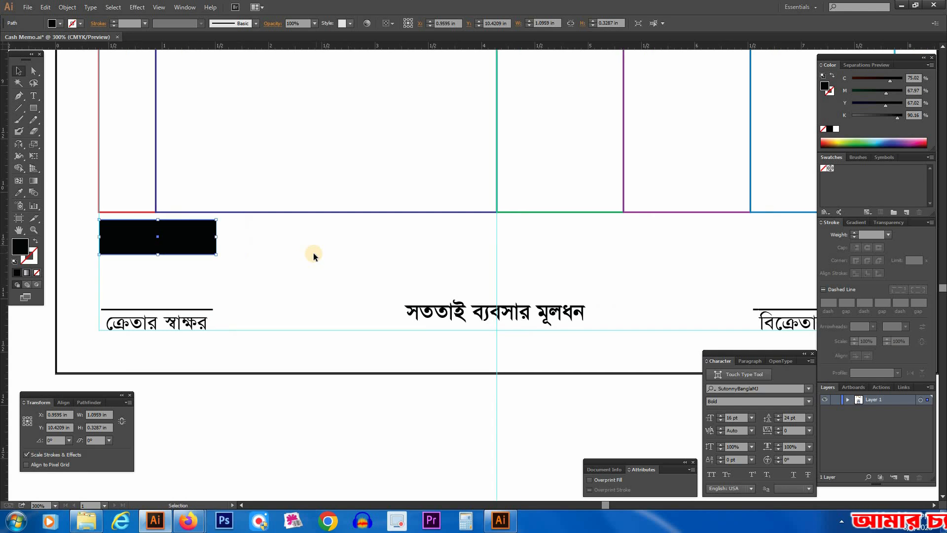
key("shift+x")
left_click(306, 257)
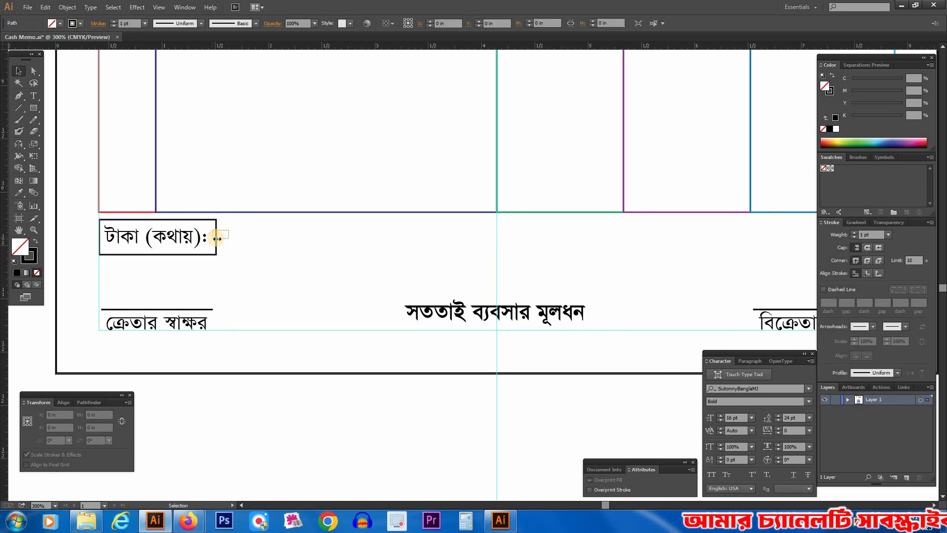
left_click(214, 237)
left_click_drag(216, 237, 213, 237)
Step: Duplicate the "টাকা (কথায়):" box in place and stretch the copy from the label box's edge to the opposite margin guide
key("ctrl+c")
key("ctrl+f")
left_click_drag(100, 236, 666, 269)
left_click_drag(505, 270, 346, 265)
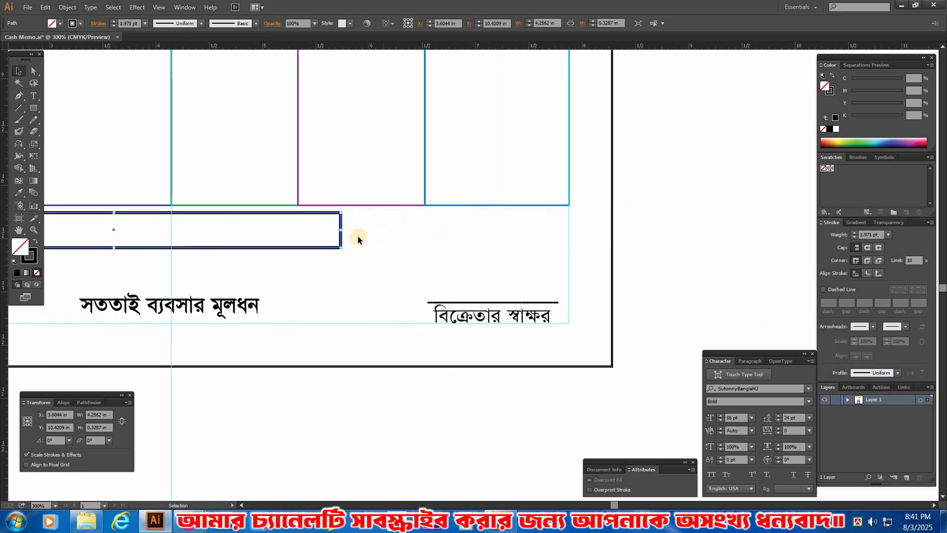
left_click_drag(341, 230, 569, 230)
key("Tab")
scroll(270, 257, "left", 6)
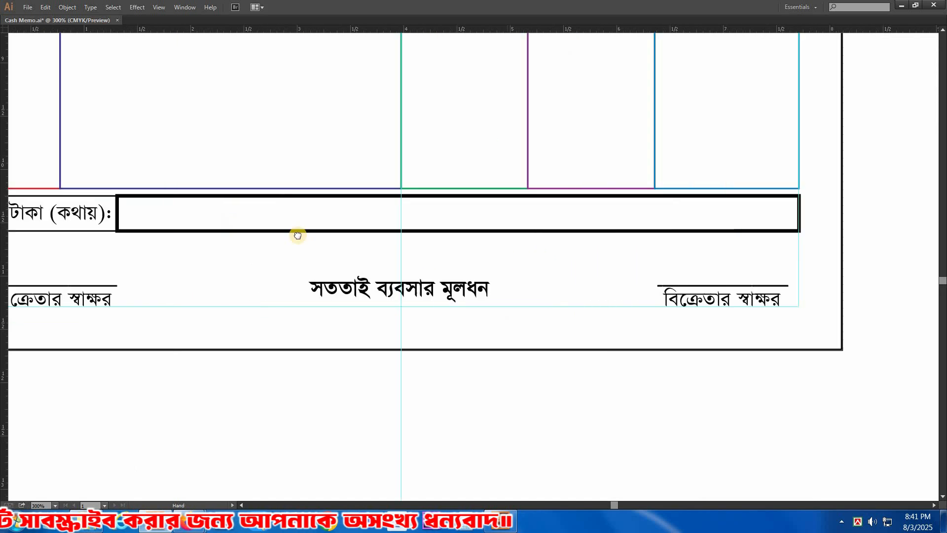
Step: Copy the "টাকা (কথায়):" text into the bottom of the table's second-to-last column and reword it as three lines: "মোট", "অগ্রীম", "বাকী"
left_click(521, 203, "ctrl+alt")
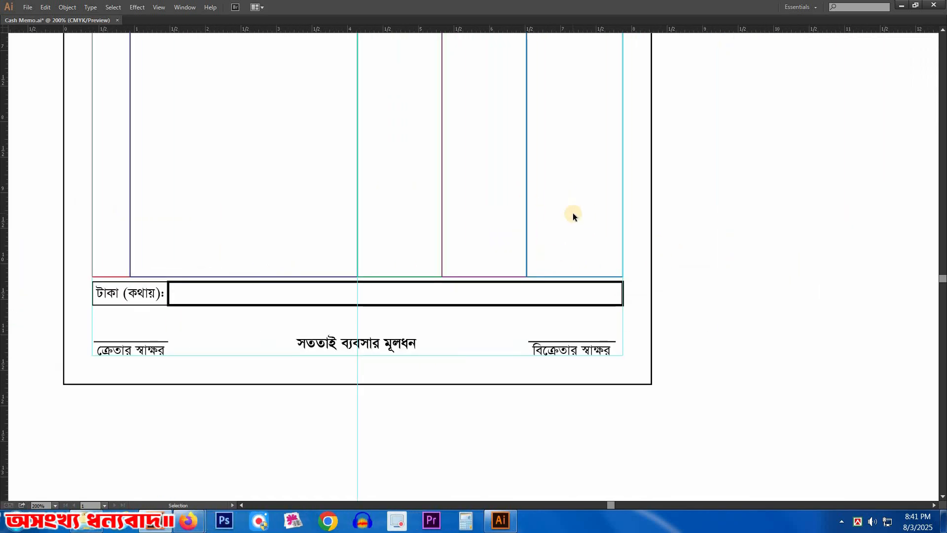
left_click(244, 300)
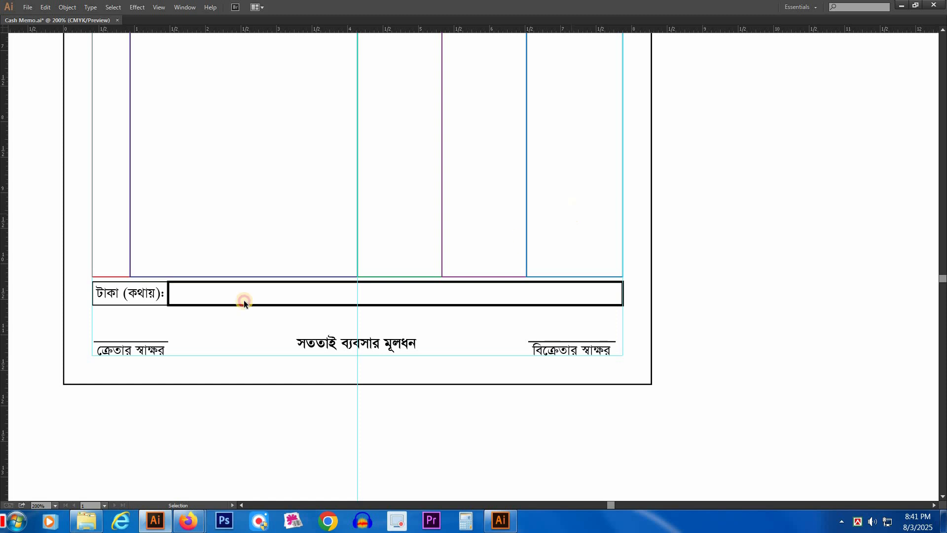
left_click_drag(139, 297, 467, 243)
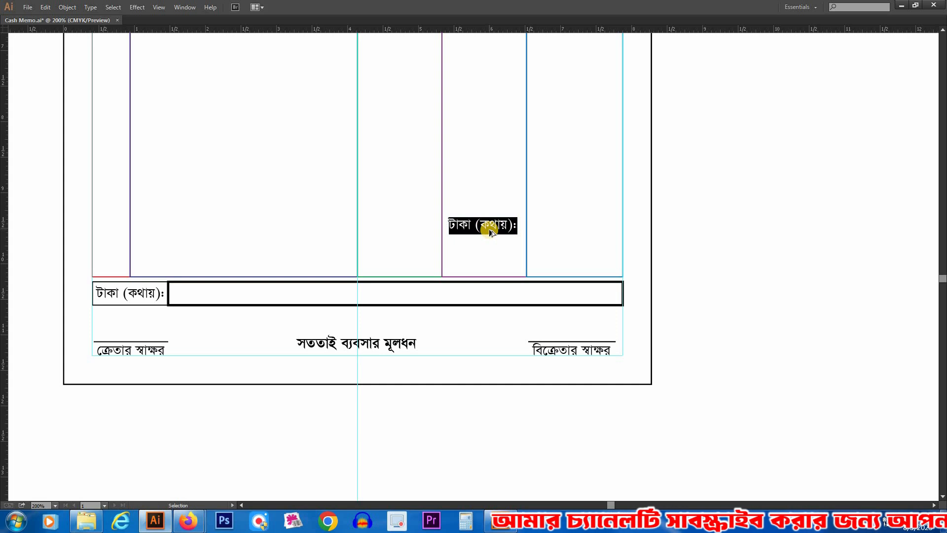
type("মোট")
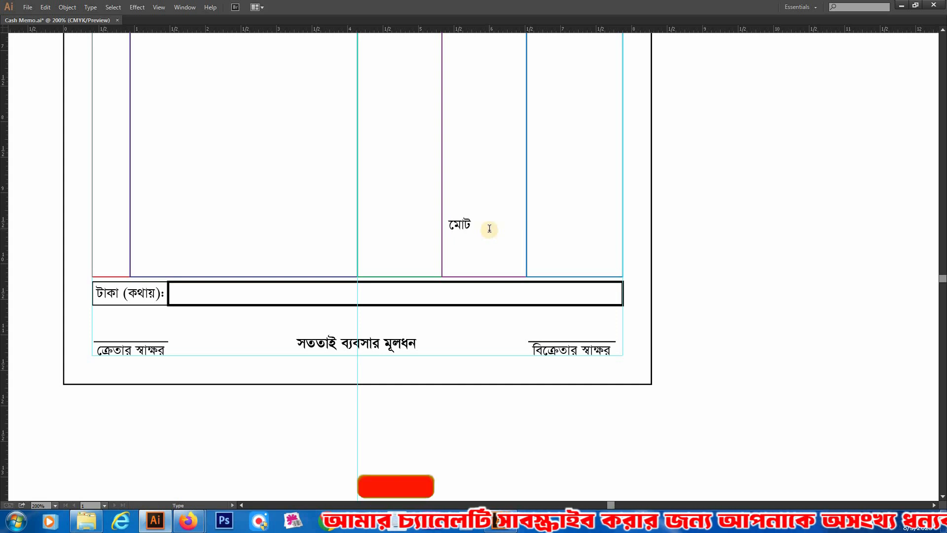
key("Return")
type("অগ্রীম")
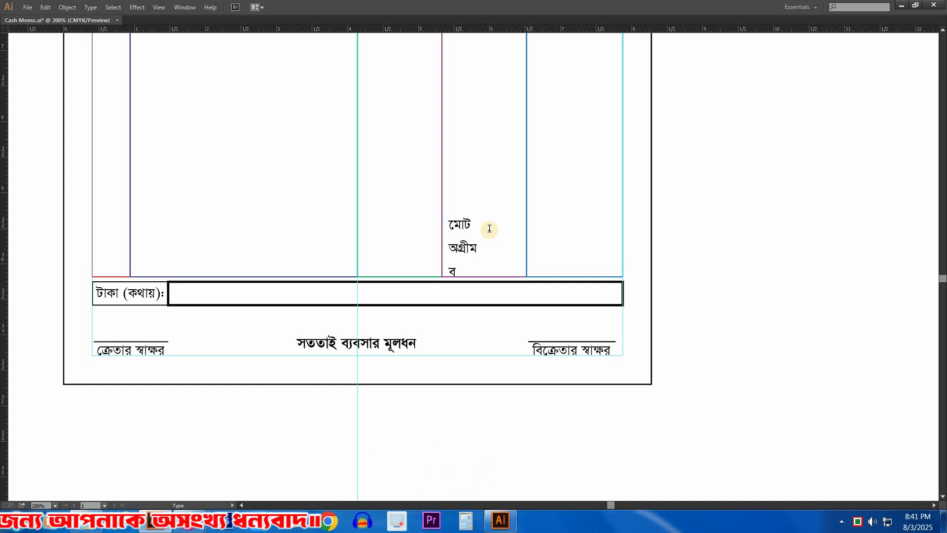
key("Escape")
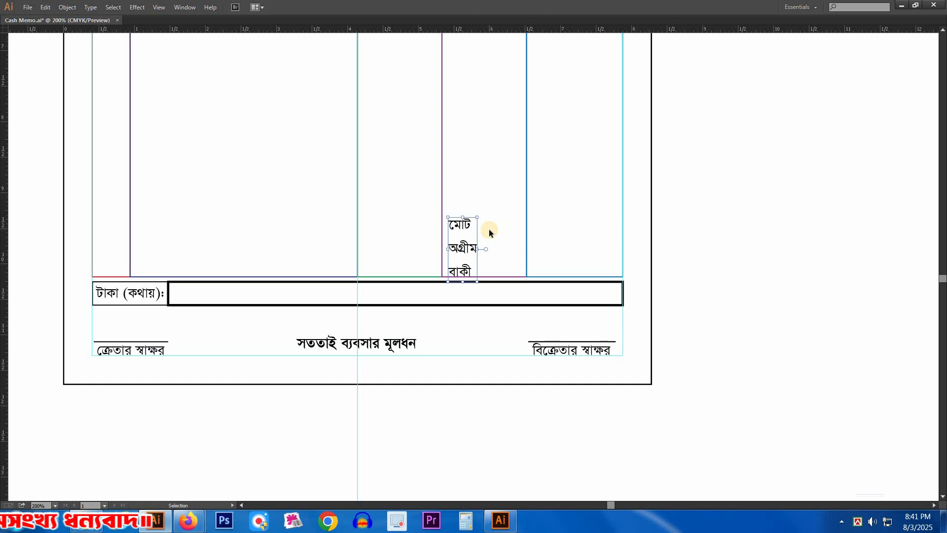
Step: Right-align the "মোট / অগ্রীম / বাকী" text and position it near the blue divider of the last column
left_click_drag(319, 192, 674, 330)
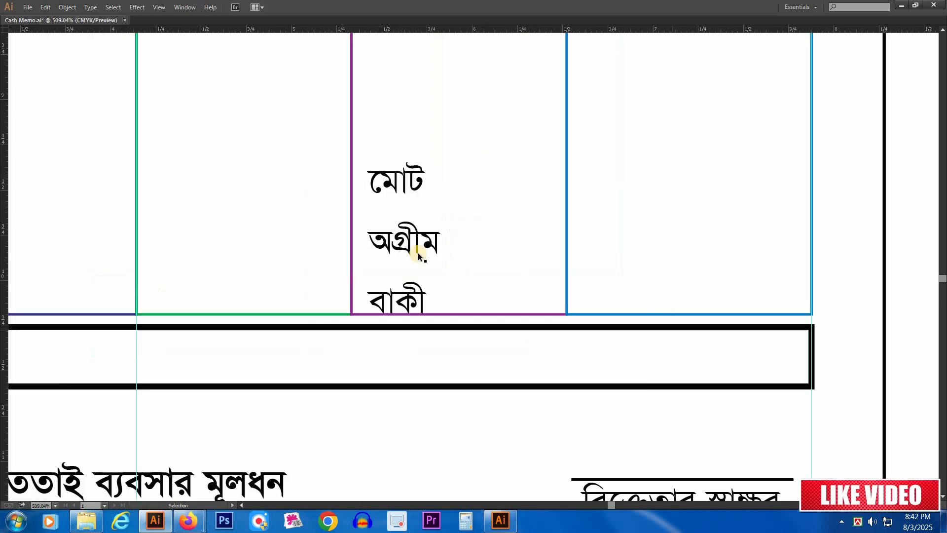
left_click_drag(425, 247, 473, 232)
key("Tab")
left_click(748, 363)
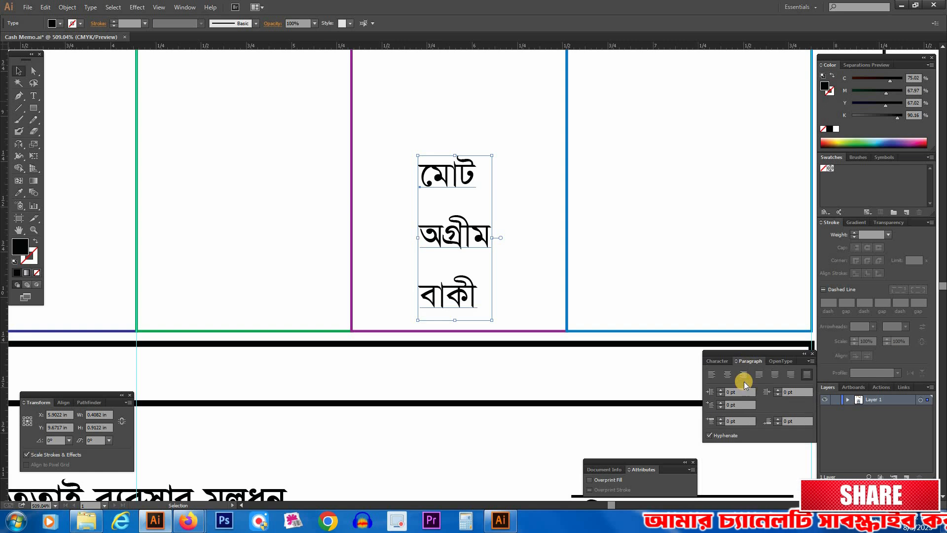
left_click(743, 375)
left_click_drag(399, 253, 529, 252)
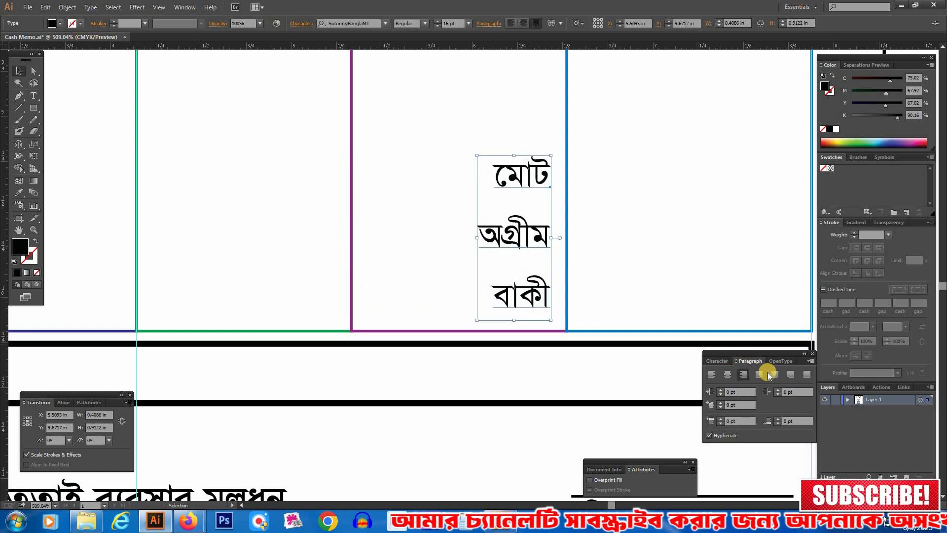
Step: Set the "মোট / অগ্রীম / বাকী" text to Bold and shift it slightly away from the blue divider
left_click(719, 361)
left_click(809, 401)
left_click(728, 427)
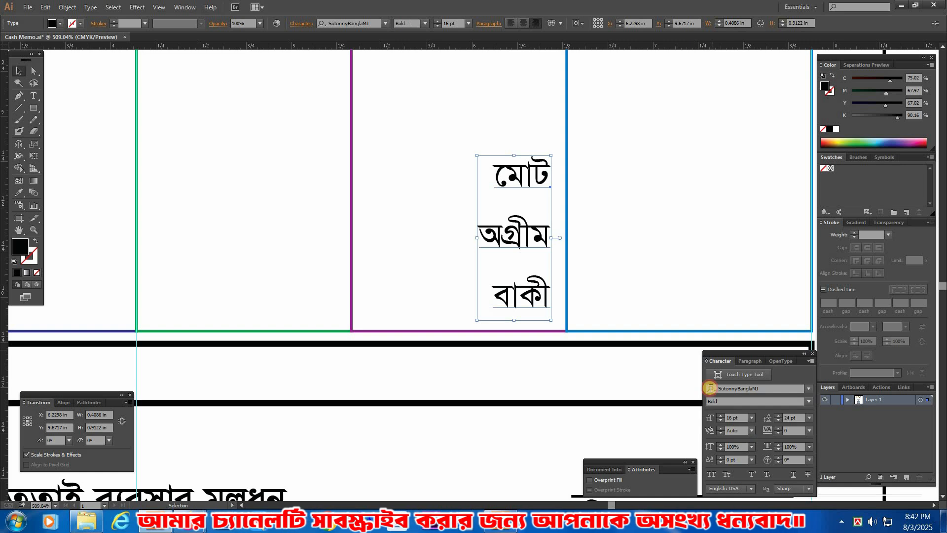
left_click_drag(469, 242, 458, 240)
left_click(391, 188)
left_click_drag(647, 225, 585, 252)
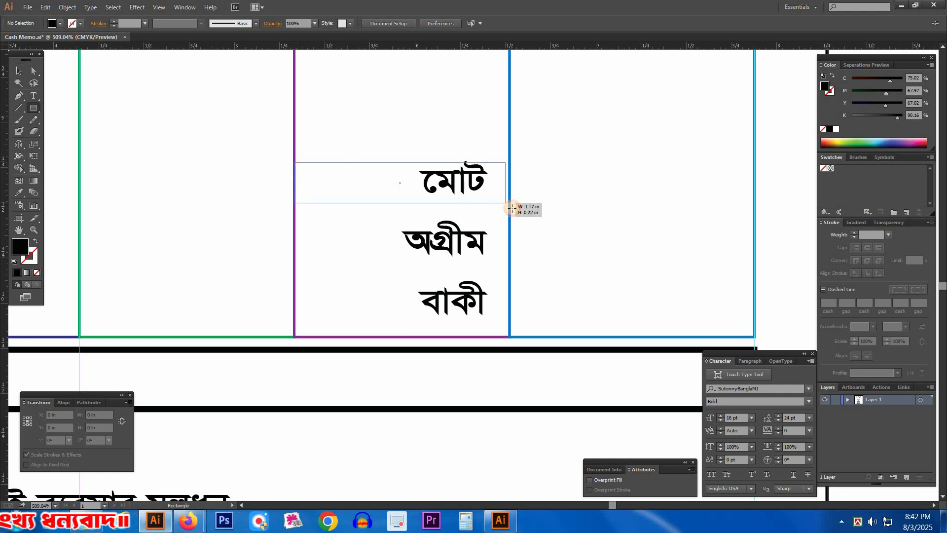
left_click_drag(508, 211, 510, 211)
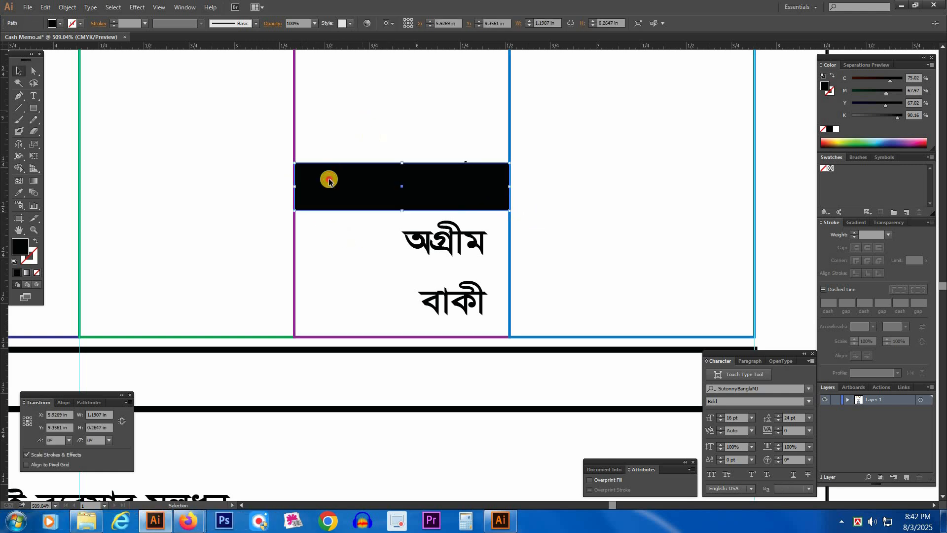
key("ctrl+z")
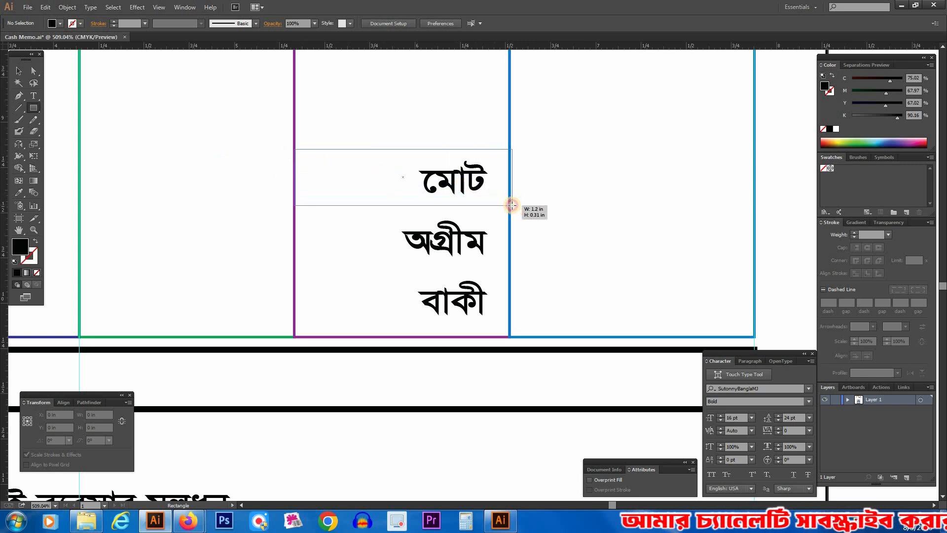
Step: Draw a red (M 100, Y 100) rectangle about 1.19 × 0.32 in over the "মোট" line and send it to the back
left_click_drag(510, 205, 509, 206)
key("v")
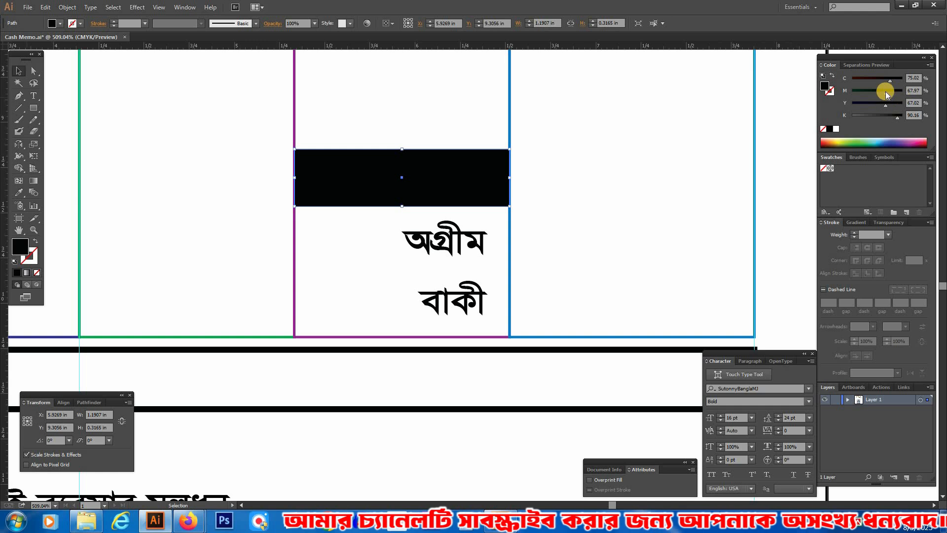
left_click_drag(897, 117, 784, 122)
left_click_drag(886, 105, 907, 105)
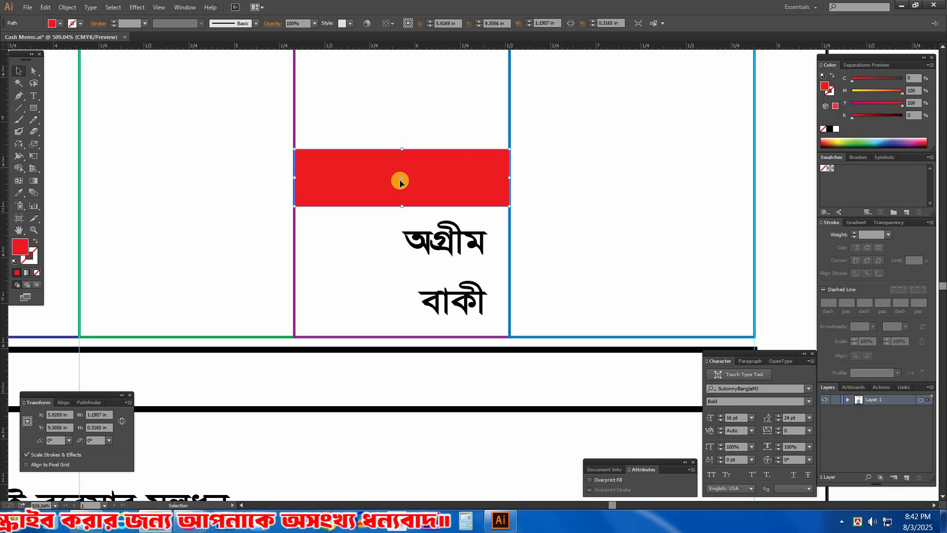
right_click(399, 182)
mouse_move(441, 339)
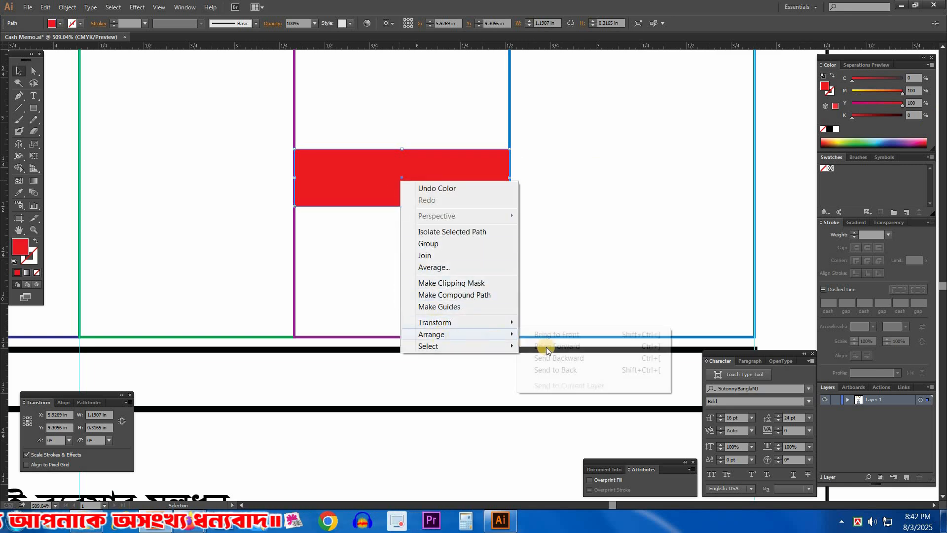
left_click(556, 370)
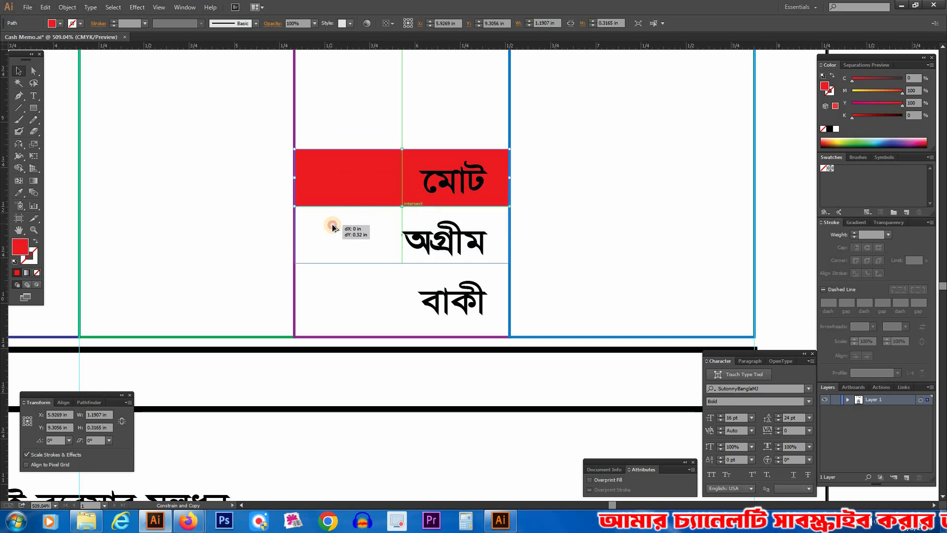
Step: Duplicate the red rectangle downward twice for the other two lines and seat the stack on the table's bottom line
left_click_drag(333, 228, 333, 228)
key("ctrl+d")
left_click_drag(364, 117, 441, 311)
key("ctrl+2")
left_click_drag(191, 247, 572, 385)
key("a")
left_click_drag(436, 287, 432, 325)
left_click(131, 203)
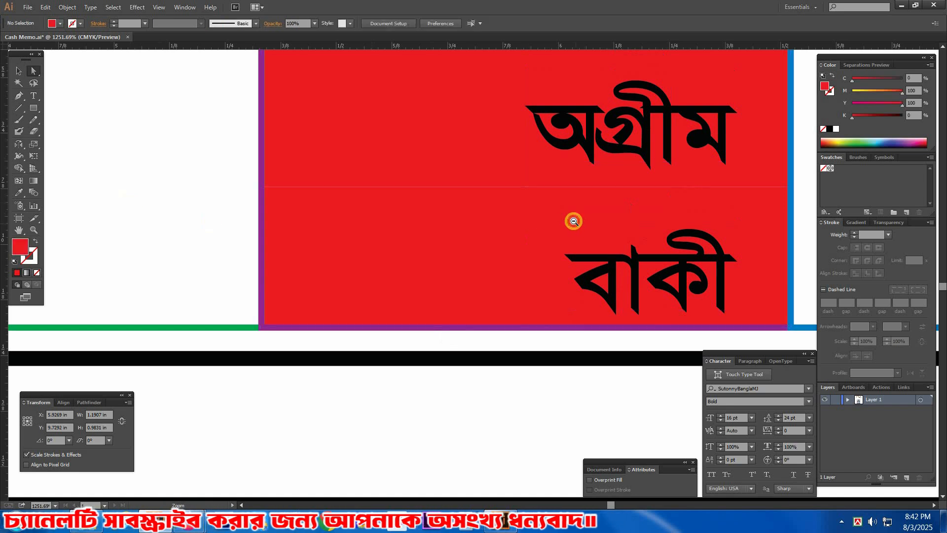
left_click(573, 221, "ctrl+alt")
left_click(573, 220, "ctrl+alt")
mouse_move(622, 208)
left_mouse_down()
mouse_move(632, 227)
mouse_move(631, 196)
left_mouse_up()
key("v")
Step: Give the three stacked red rectangles a white 1 pt outline
left_click(305, 147)
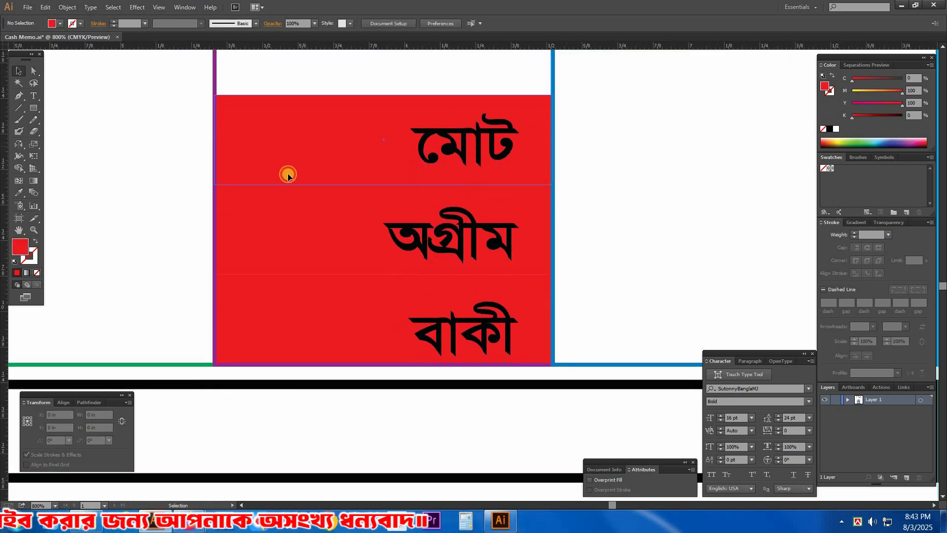
left_click(264, 218, "shift")
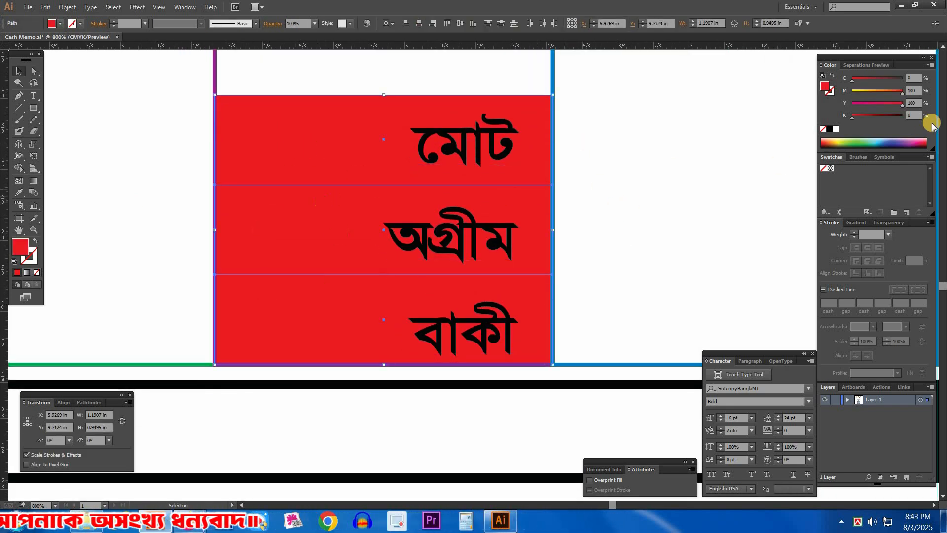
left_click(836, 129)
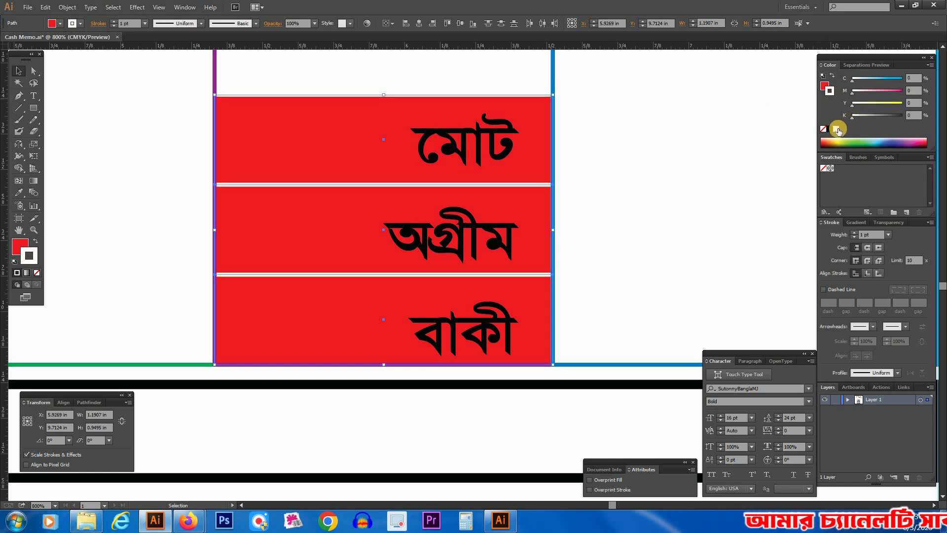
left_click(829, 130)
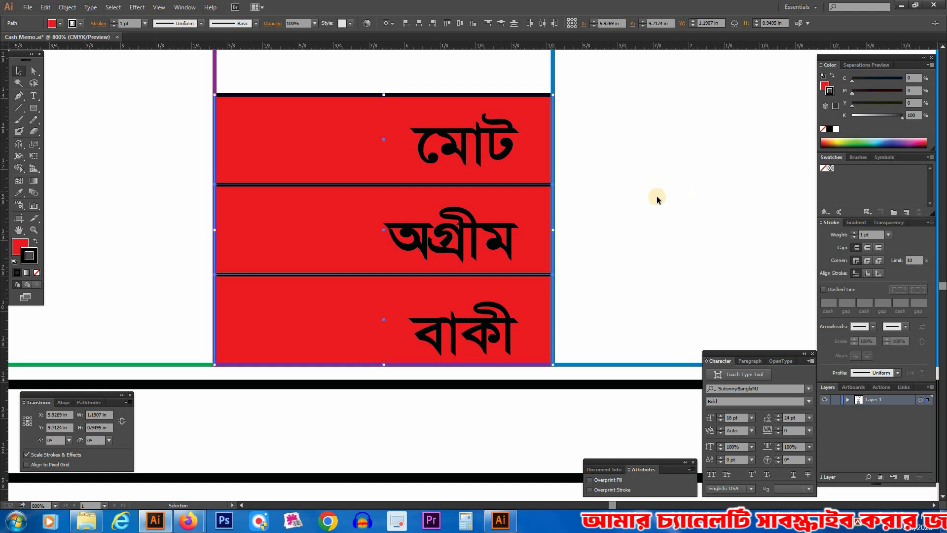
left_click(837, 130)
left_click(686, 221)
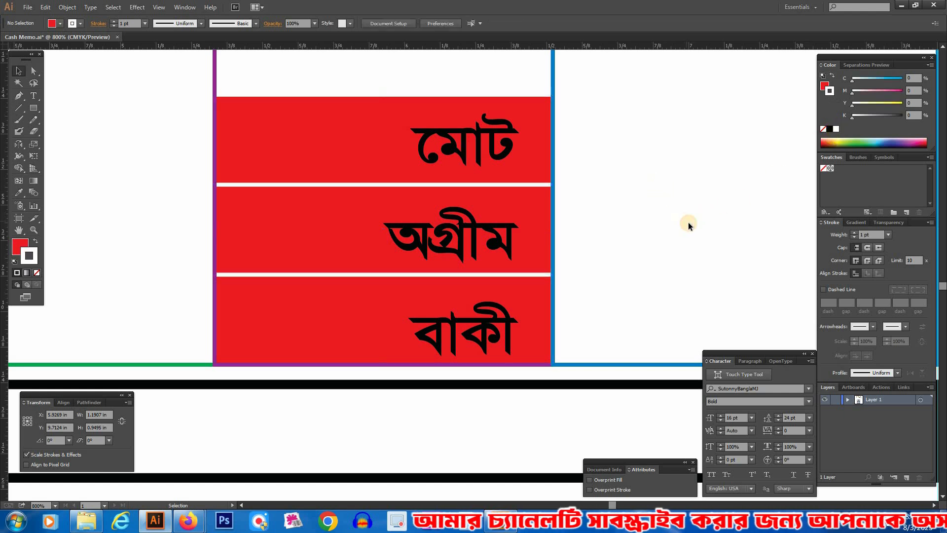
Step: Fill the "মোট / অগ্রীম / বাকী" text with white and move it up about 0.01 in
key("a")
left_click(463, 232)
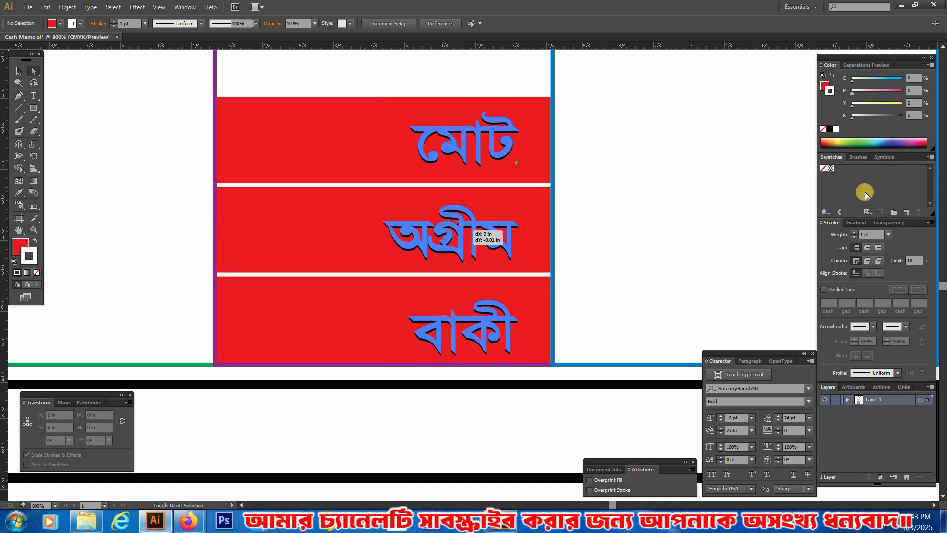
left_click(823, 89)
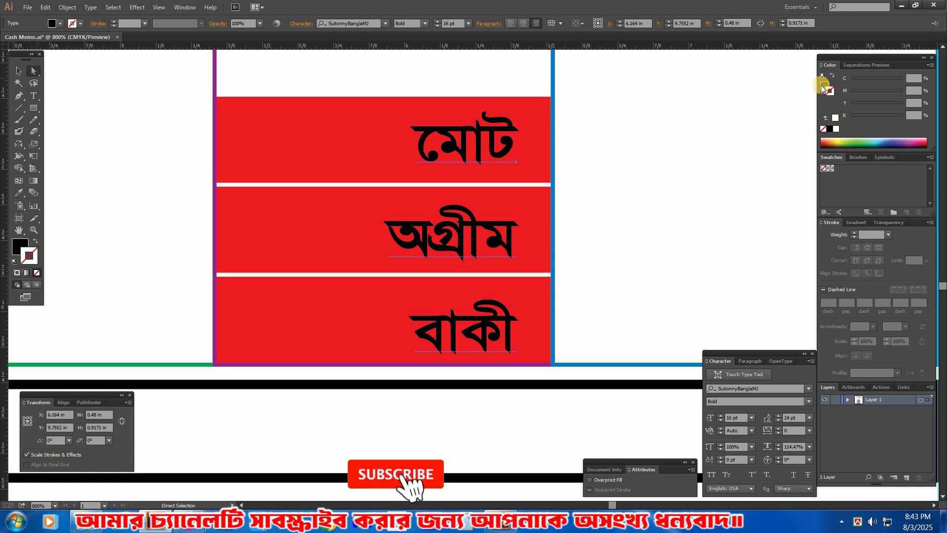
left_click(835, 129)
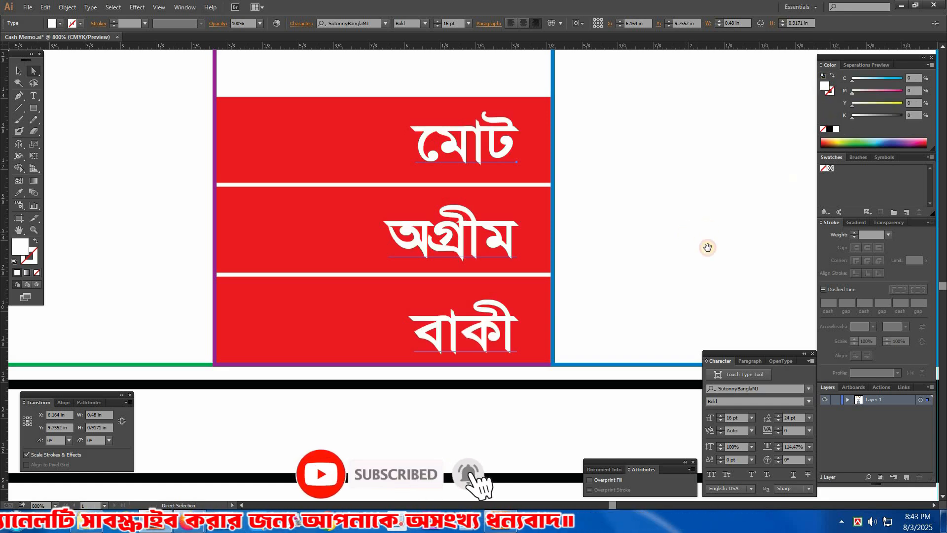
left_click(707, 248)
left_click_drag(492, 254, 471, 218)
left_click(566, 246, "ctrl+alt")
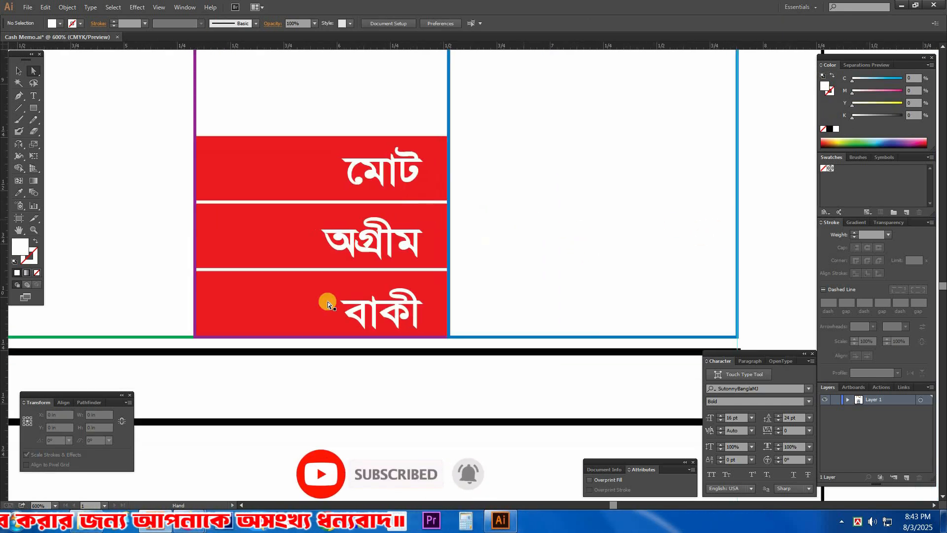
Step: Recolour the "বাকী" rectangle orange (M 50, Y 100) and the "অগ্রীম" rectangle blue (C 100, M 49)
left_click(268, 307)
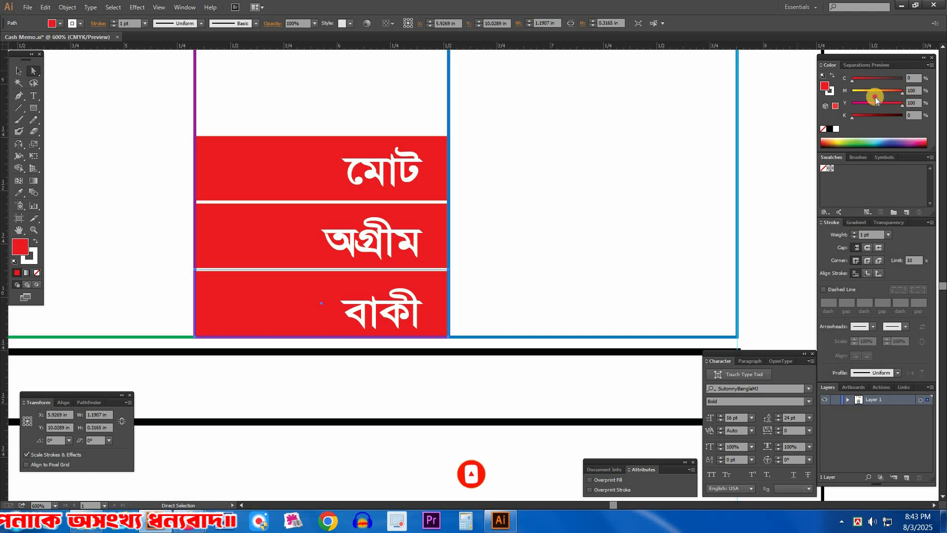
left_click_drag(847, 84, 878, 93)
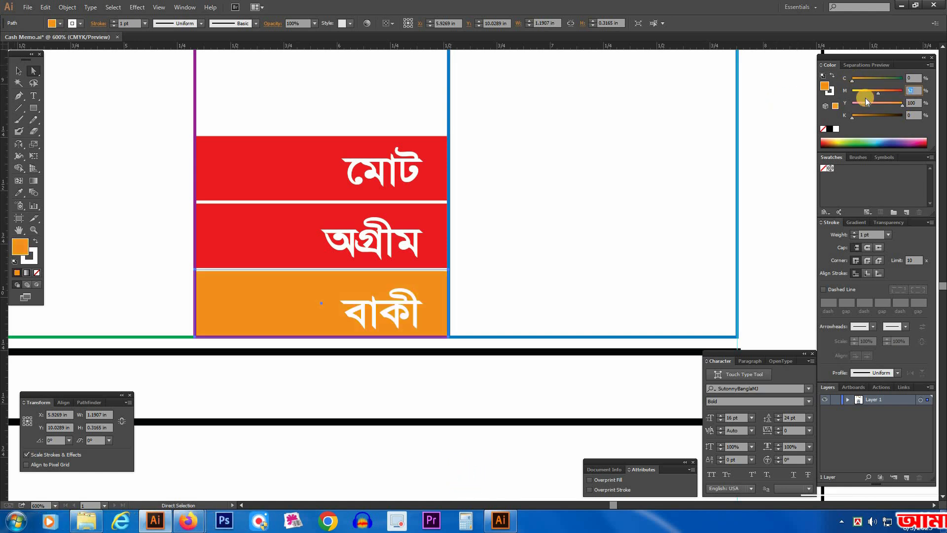
left_click(247, 247)
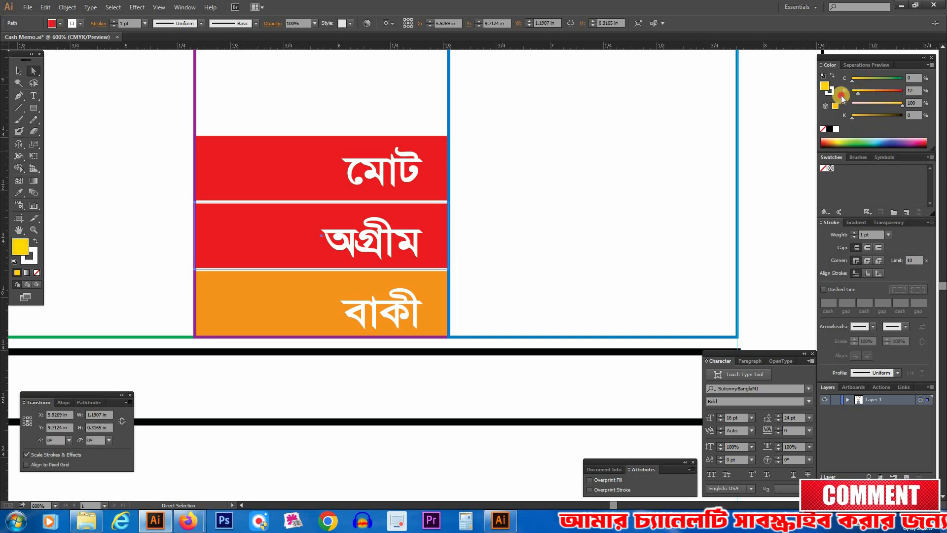
left_click_drag(841, 96, 840, 96)
left_click_drag(902, 105, 842, 97)
left_click(877, 93)
left_click(877, 80)
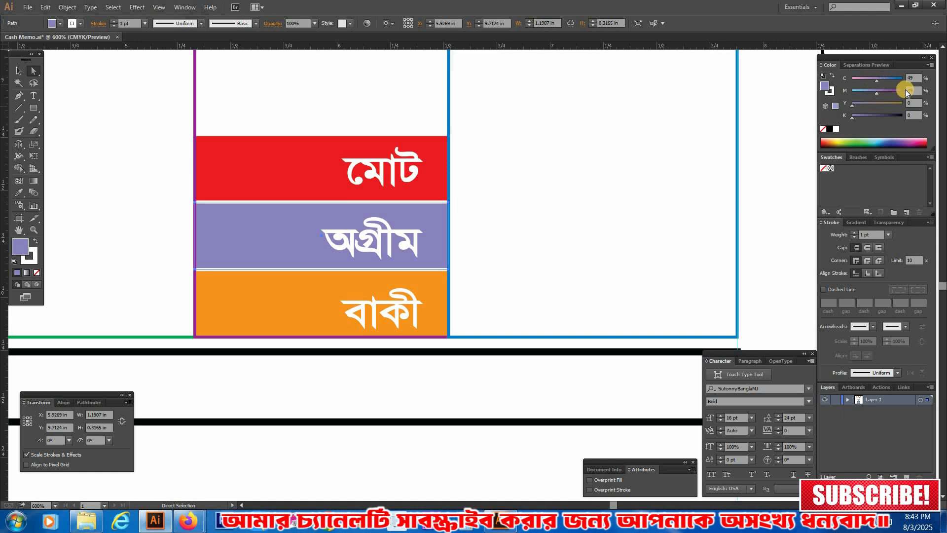
left_click_drag(877, 81, 943, 83)
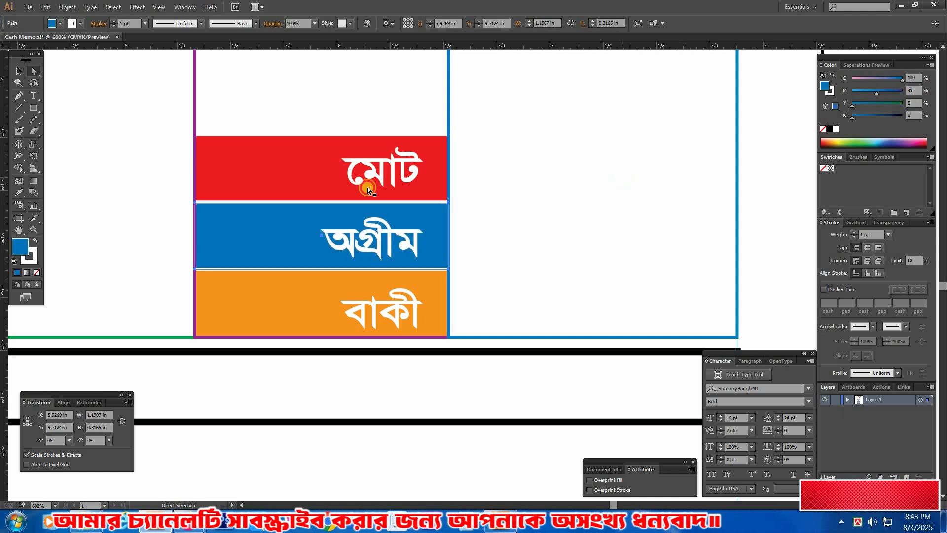
Step: Shift the white totals text slightly upward so each line sits centred in its coloured band
left_click_drag(392, 176, 392, 171)
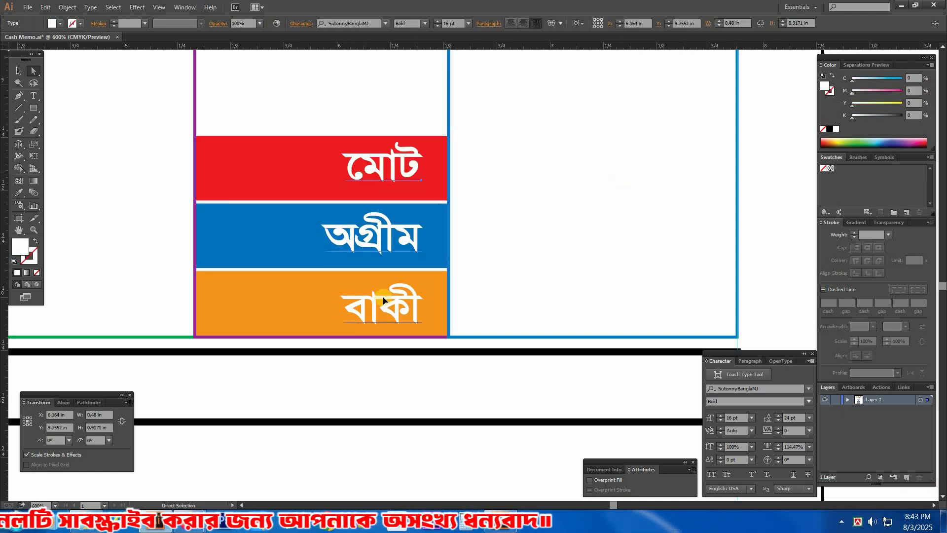
key("v")
left_click_drag(375, 333, 414, 325)
Step: Copy the three coloured rectangles into the last column and widen the copies to the table's outer edge, about 1.35 in wide
left_click(230, 130)
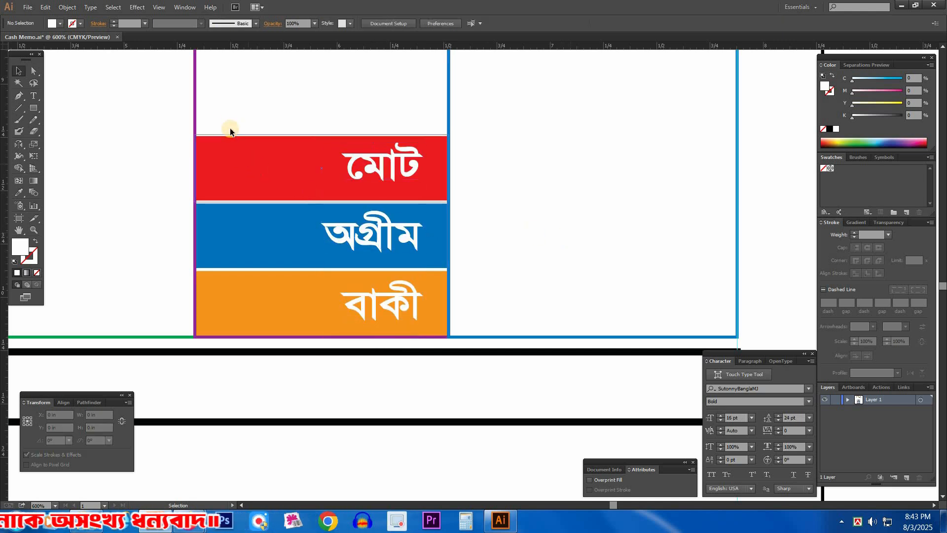
left_click_drag(245, 274, 303, 250)
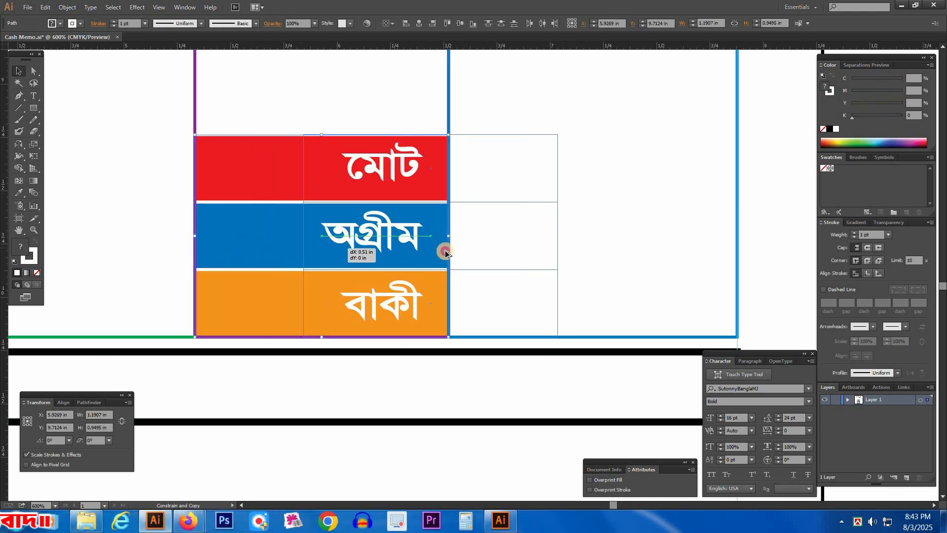
left_click_drag(482, 252, 483, 253)
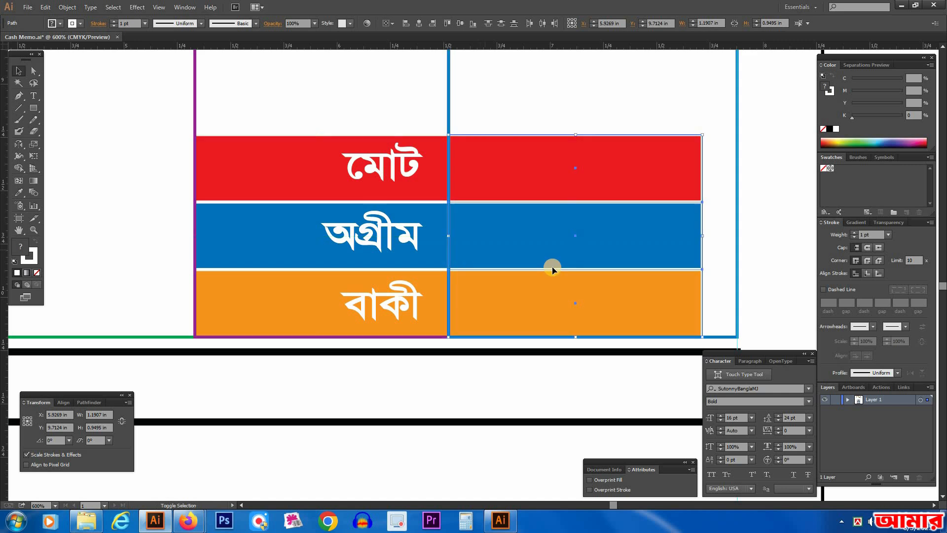
mouse_move(712, 237)
left_mouse_down()
mouse_move(703, 236)
mouse_move(735, 237)
left_mouse_up()
scroll(664, 227, "right", 3)
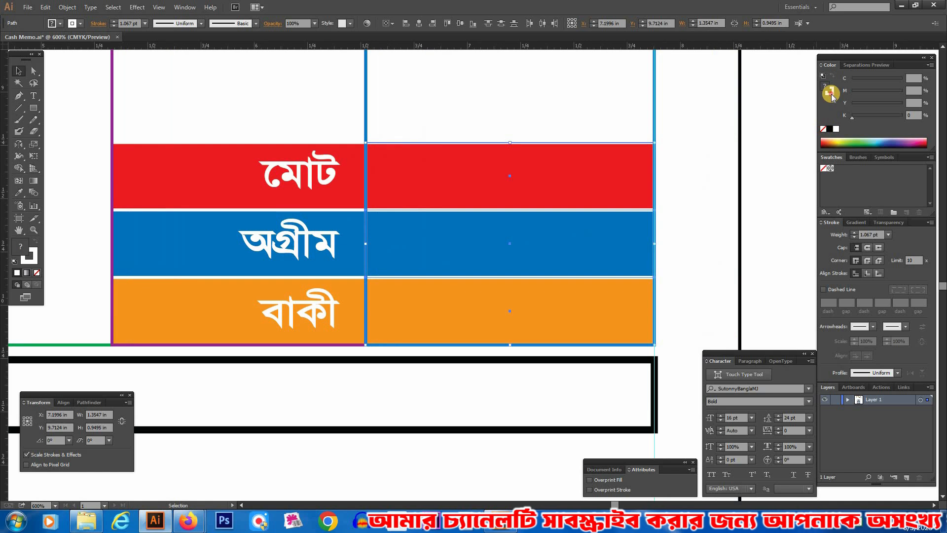
Step: Remove the white stroke from the last-column rectangles and swap each one's fill to its stroke, leaving red, blue and orange outlines
left_click(662, 250)
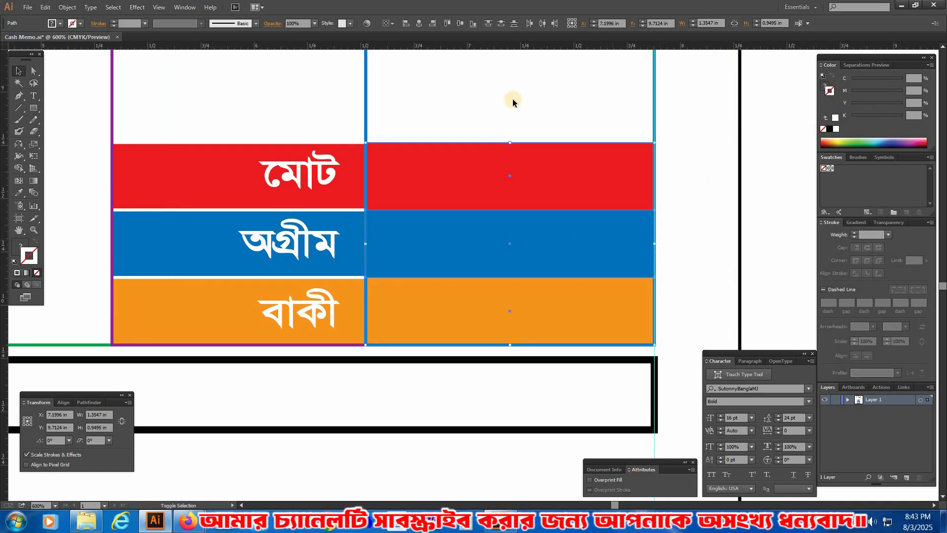
left_click(456, 187, "ctrl")
key("shift+x")
left_click(458, 237, "ctrl")
key("shift+x")
left_click(427, 310, "ctrl")
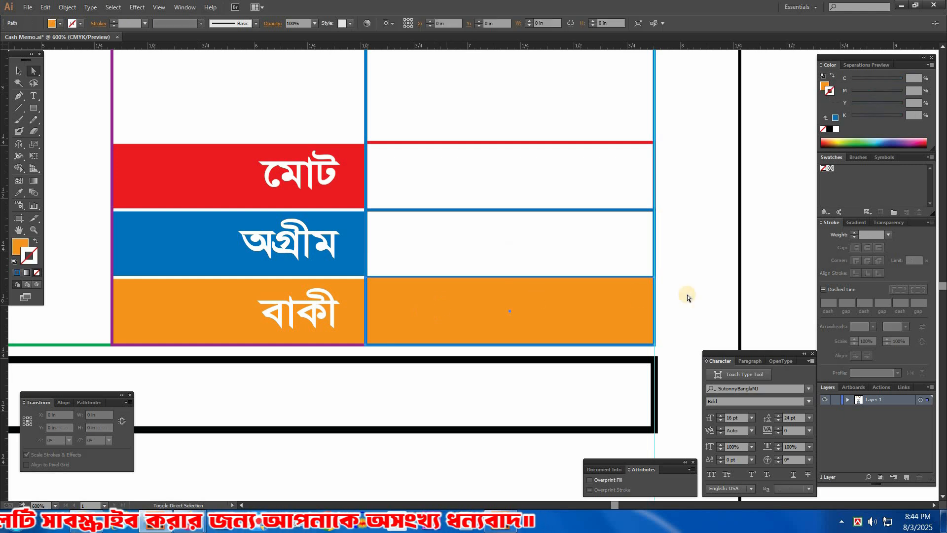
key("shift+x")
left_click(705, 291)
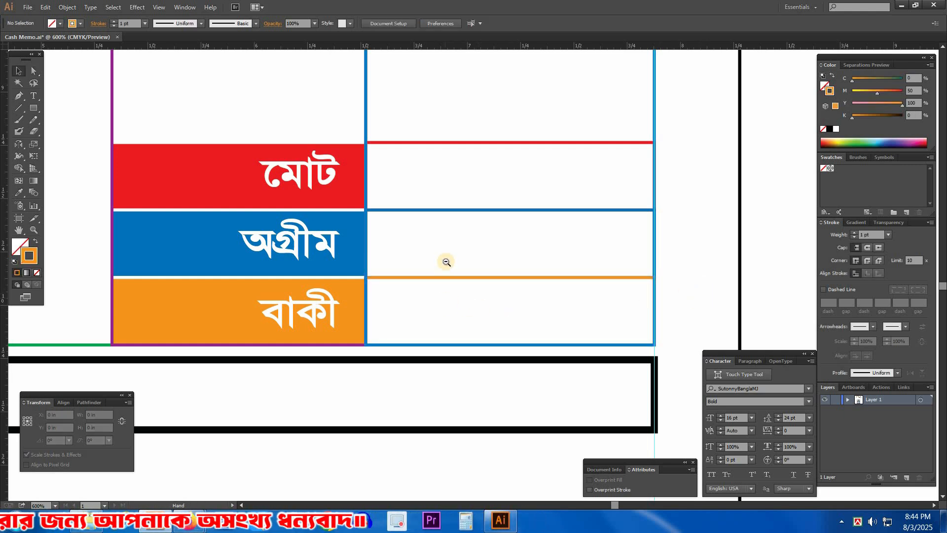
Step: Hide the panels and review the totals block and the complete memo layout
left_click(447, 262, "ctrl+alt")
left_click(471, 248, "ctrl+alt")
left_click_drag(476, 258, 519, 217)
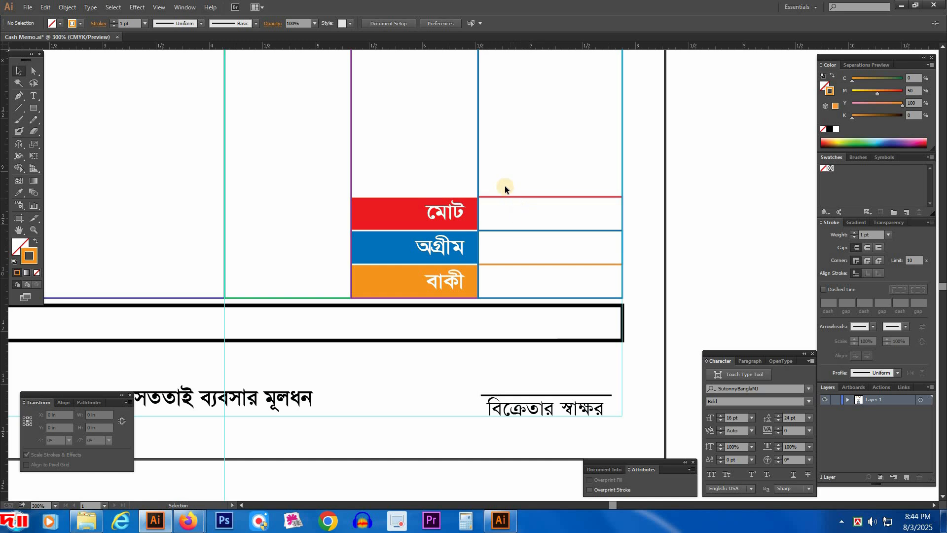
left_click_drag(505, 186, 520, 279)
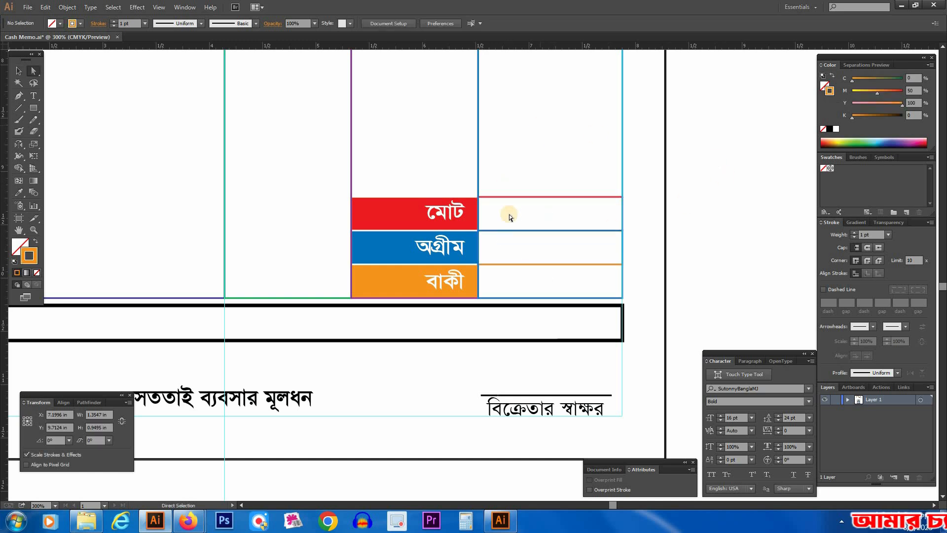
key("Tab")
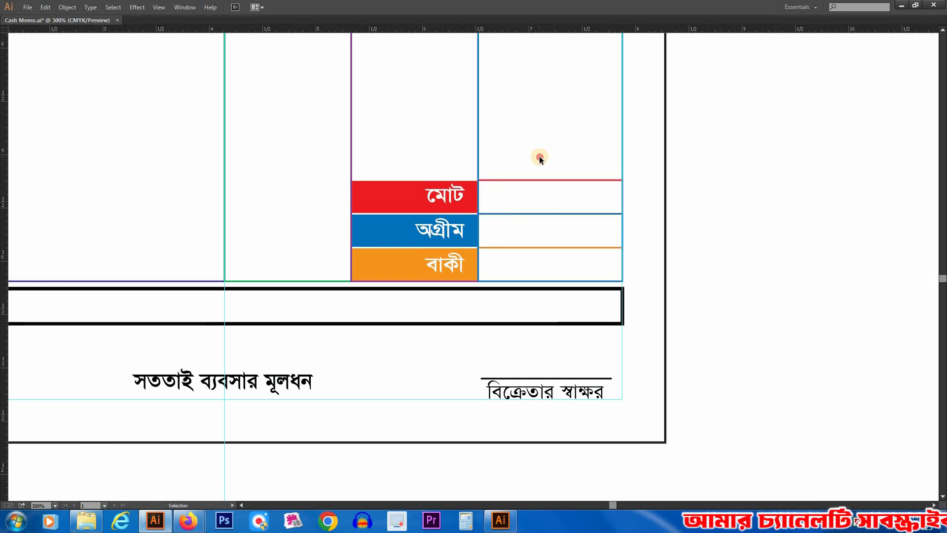
left_click(460, 251, "ctrl+alt")
left_click(470, 245, "ctrl+alt")
left_click_drag(468, 271, 510, 307)
left_click_drag(440, 222, 459, 245)
left_click_drag(499, 176, 550, 222)
left_click(548, 223, "ctrl+alt")
left_click_drag(636, 225, 644, 232)
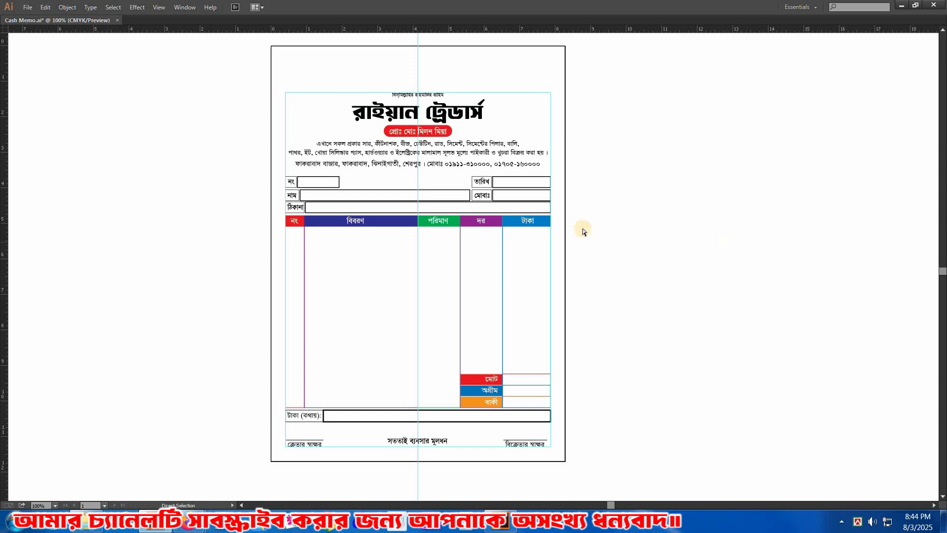
Step: Save the cash memo file
left_click(28, 7)
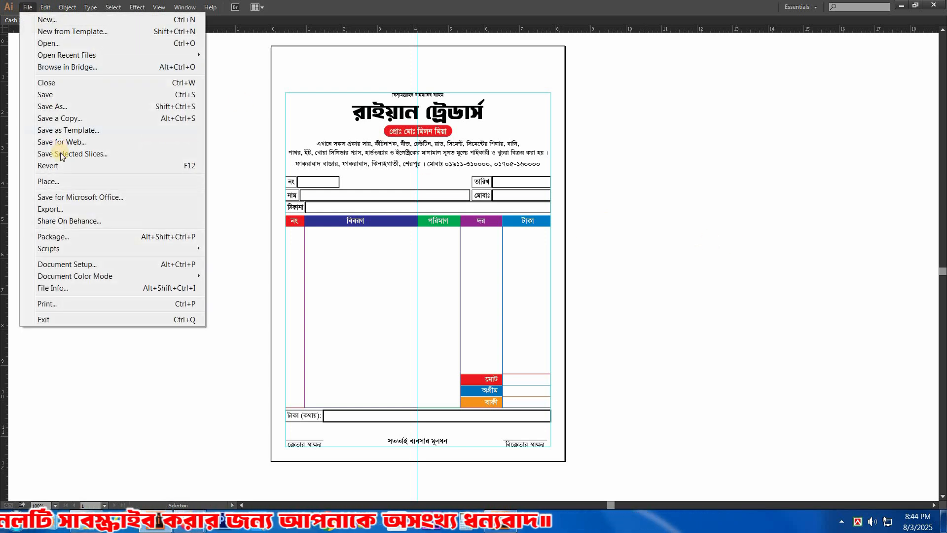
left_click(52, 97)
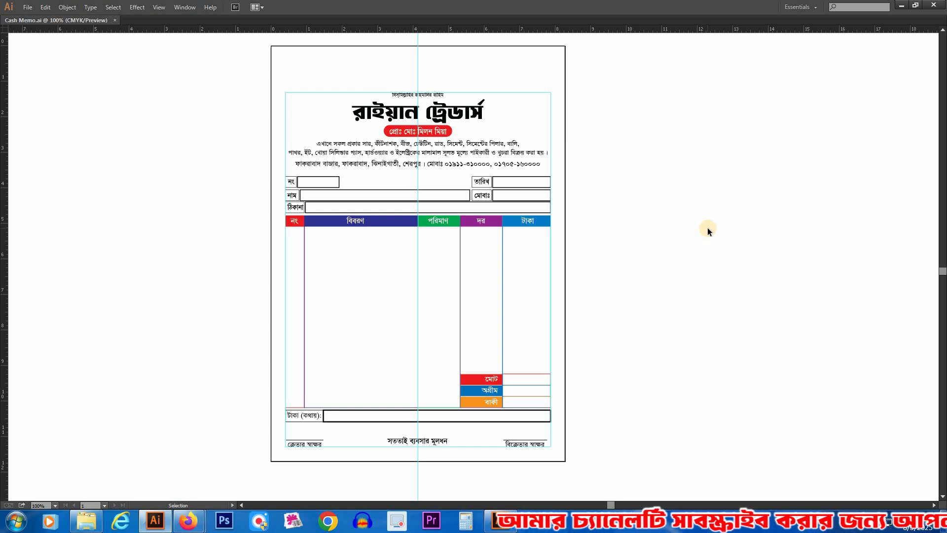
left_click(658, 214)
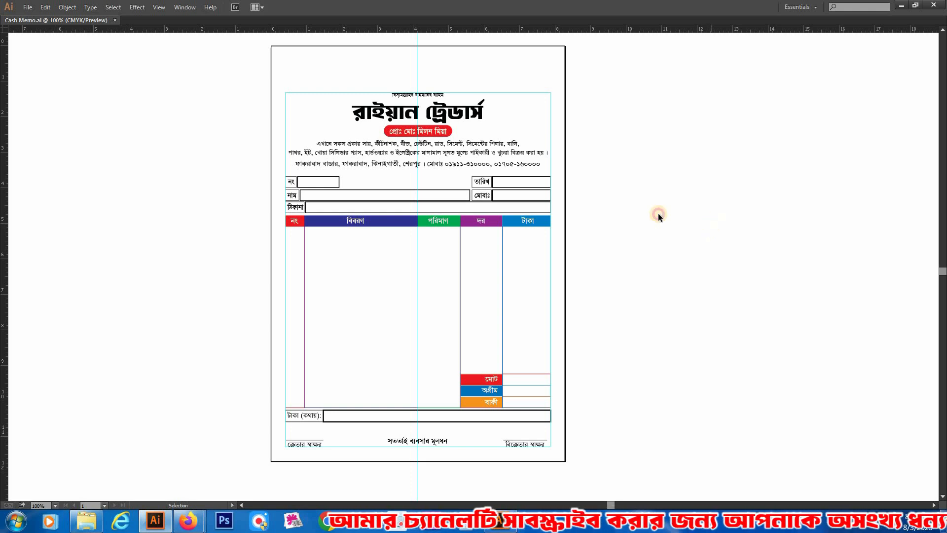
Step: Cut the five field labels নং, নাম, ঠিকানা, তারিখ and মোবাঃ out of their boxes above the table
key("z")
left_click_drag(277, 70, 582, 317)
left_click_drag(147, 184, 647, 384)
left_click_drag(376, 246, 434, 248)
key("a")
left_click(208, 204)
left_click(195, 244, "shift")
left_click(445, 194)
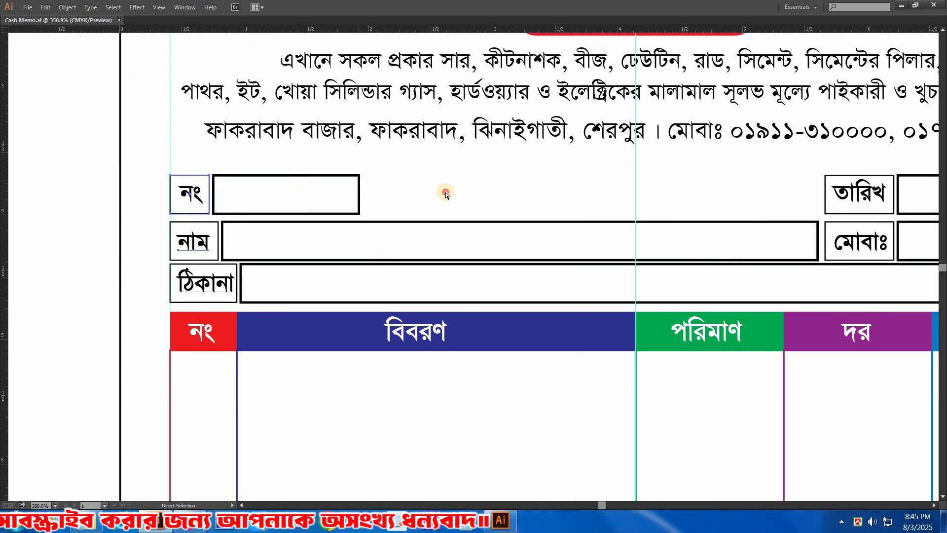
left_click(200, 197)
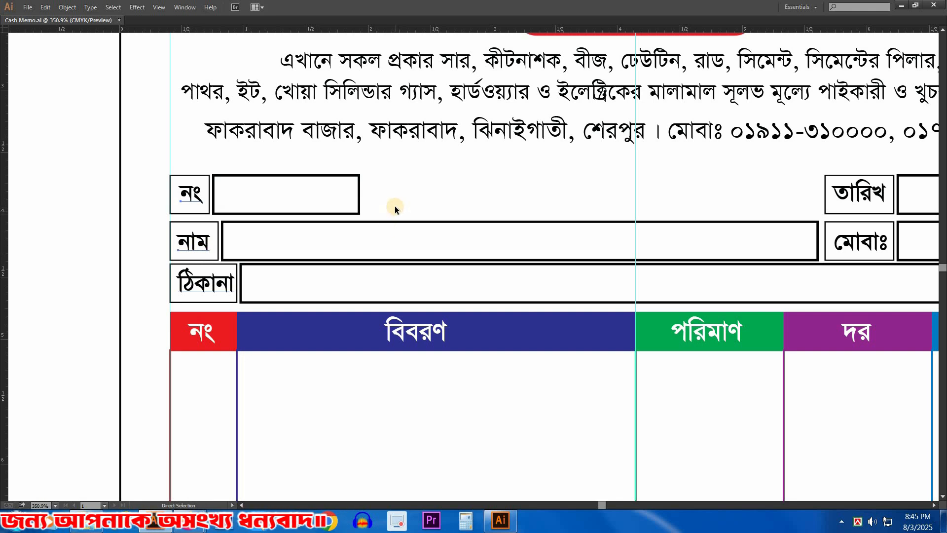
key("Delete")
left_click_drag(599, 190, 255, 143)
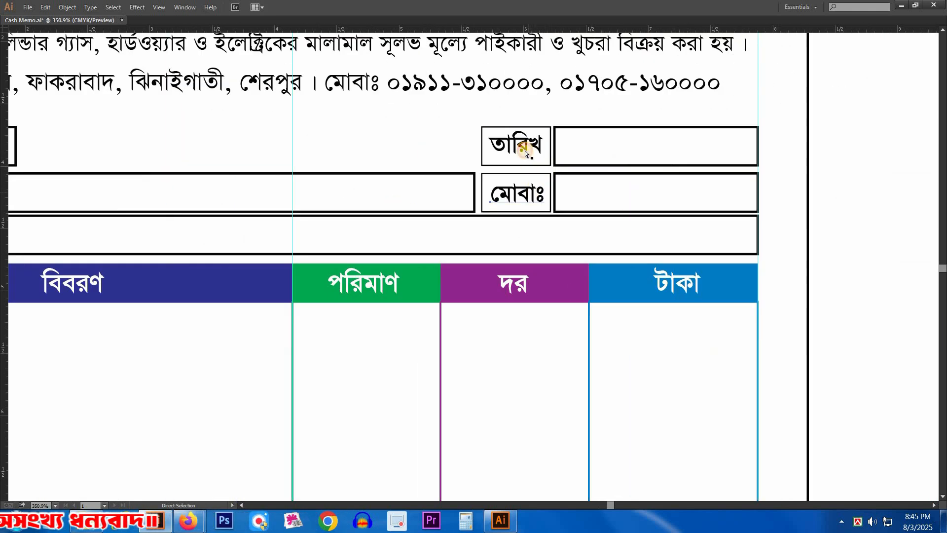
left_click(397, 236, "ctrl+alt")
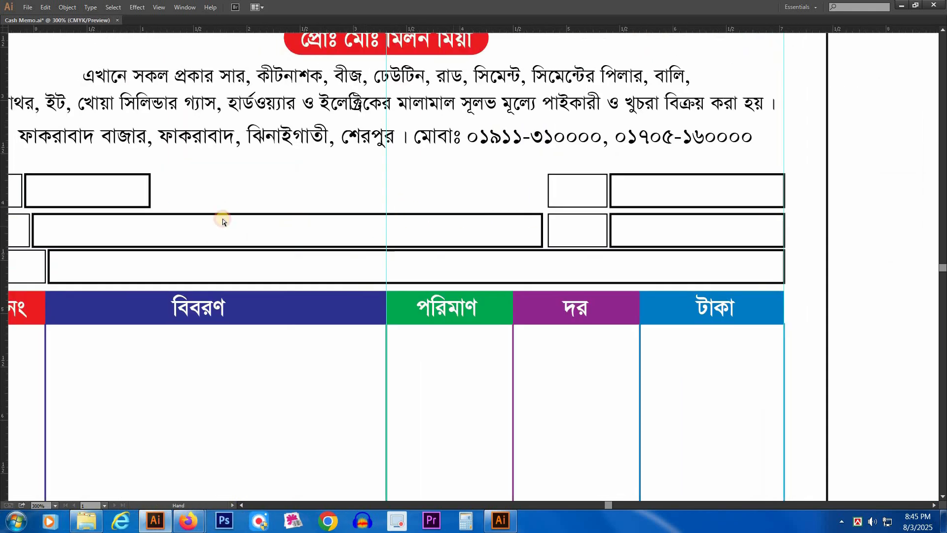
Step: Give all the customer-field boxes above the table a 0.8 pt stroke in 100% black
left_click_drag(223, 218, 315, 215)
left_click_drag(104, 191, 726, 263)
key("Tab")
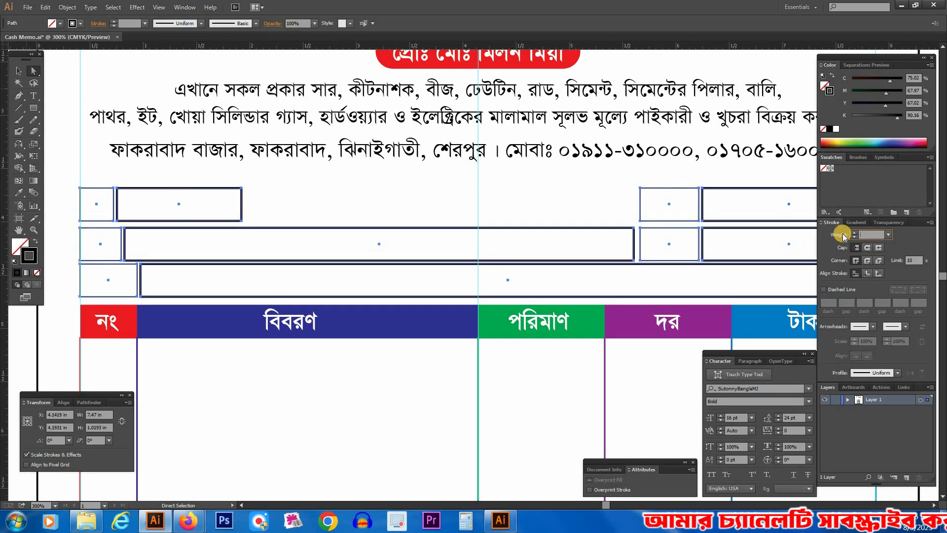
key("Return")
left_click(843, 238)
type(".8")
key("Return")
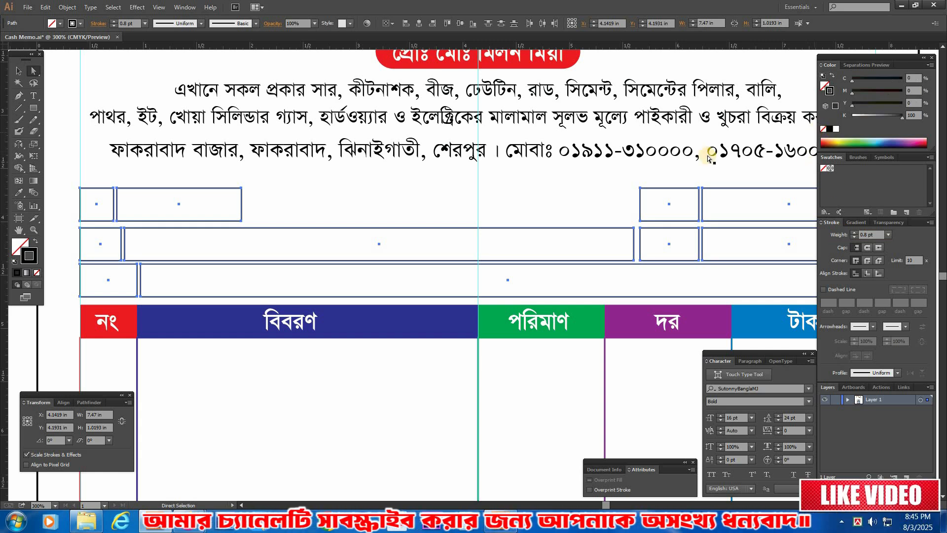
Step: Change the stroke of all the customer-field boxes to 100% cyan
left_click(101, 207)
left_click_drag(105, 211, 735, 269)
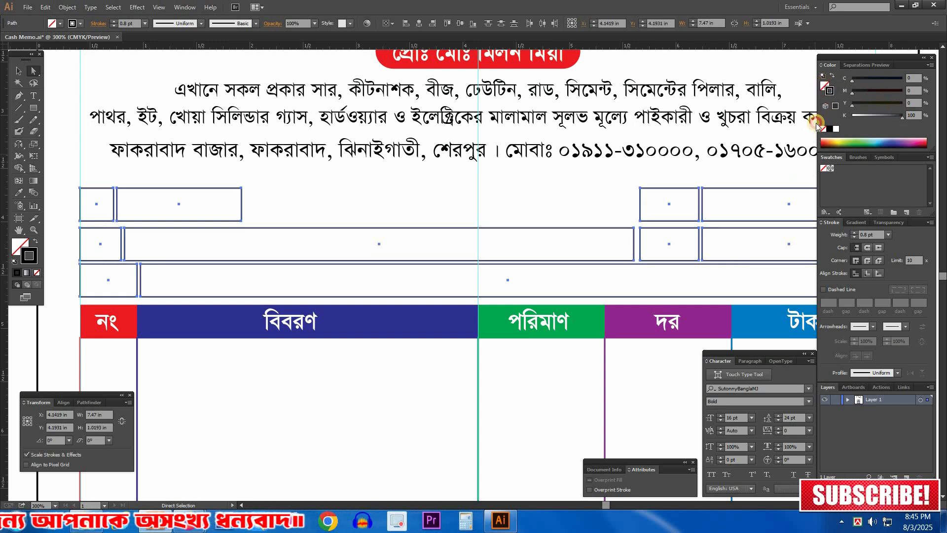
left_click(836, 129)
left_click_drag(946, 90, 946, 89)
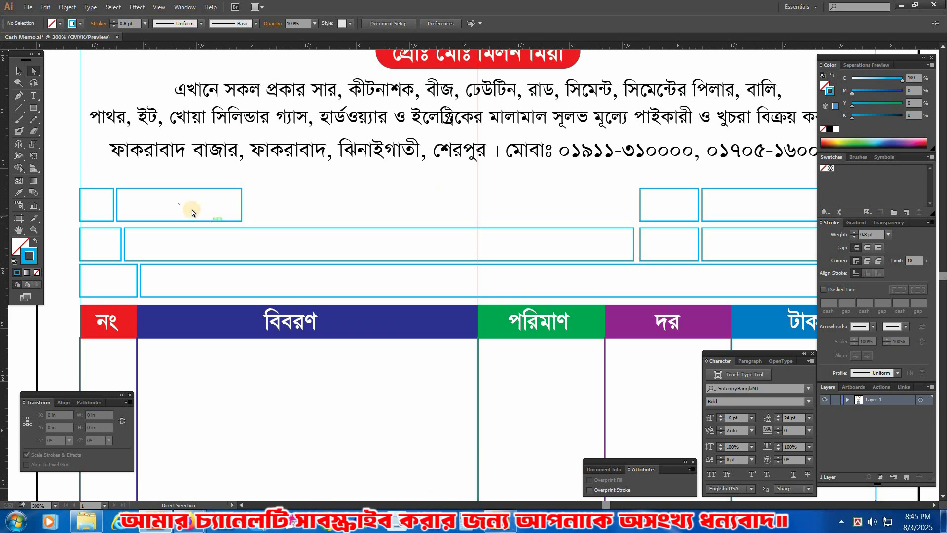
Step: Paste the five cut field labels back in place inside the cyan boxes
key("Tab")
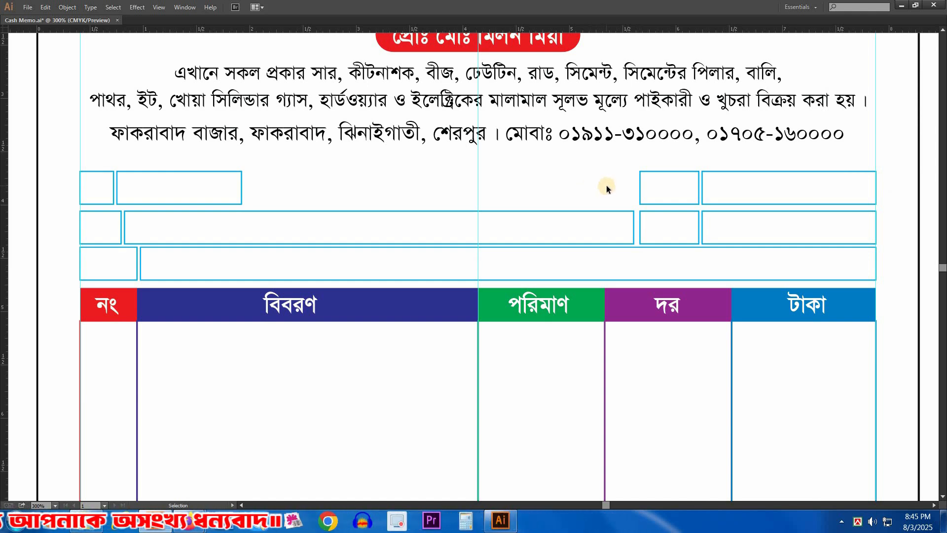
key("ctrl+f")
left_click(579, 190)
key("a")
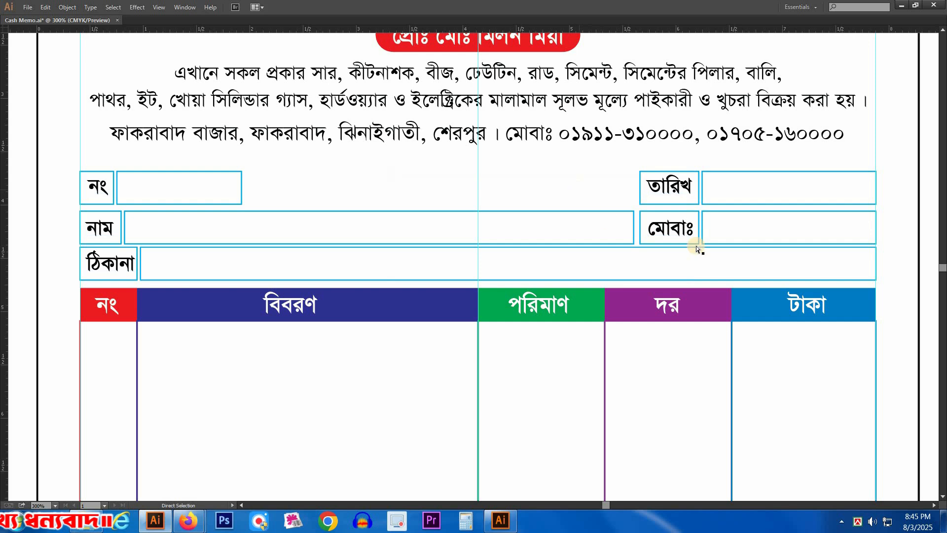
Step: Cut the নং, নাম and ঠিকানা labels from their cyan boxes, undoing the accidental deletion of the নং box
left_click_drag(332, 198, 339, 200)
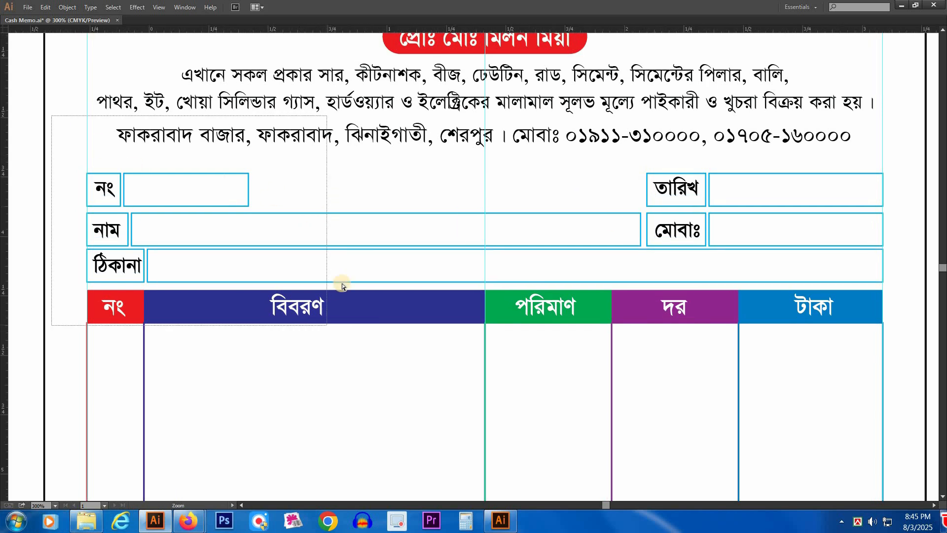
left_click_drag(342, 285, 327, 325)
key("Tab")
key("Tab")
key("ctrl+minus")
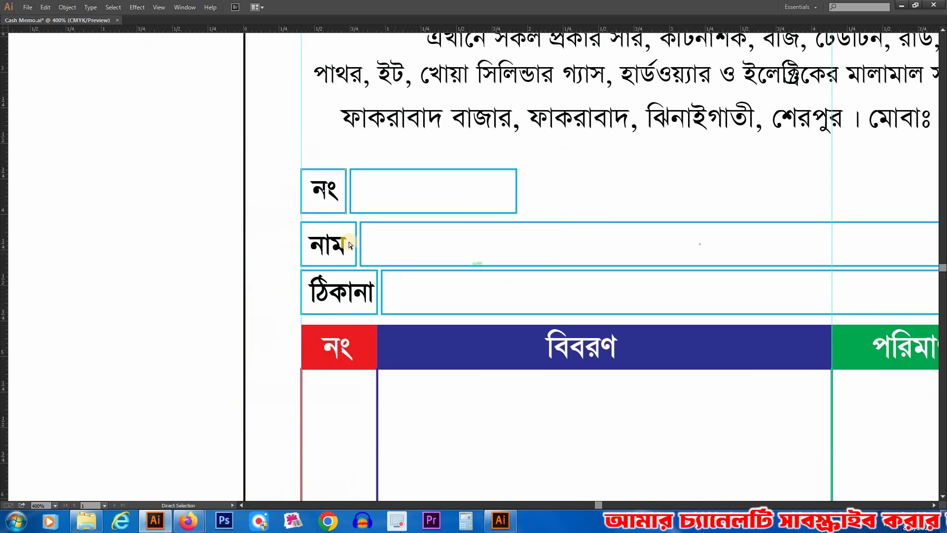
key("Delete")
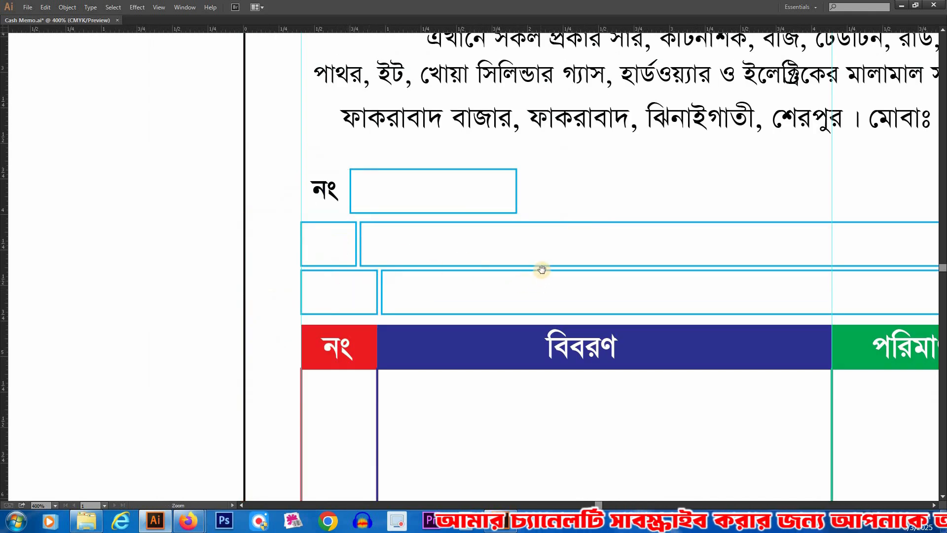
key("ctrl+z")
key("v")
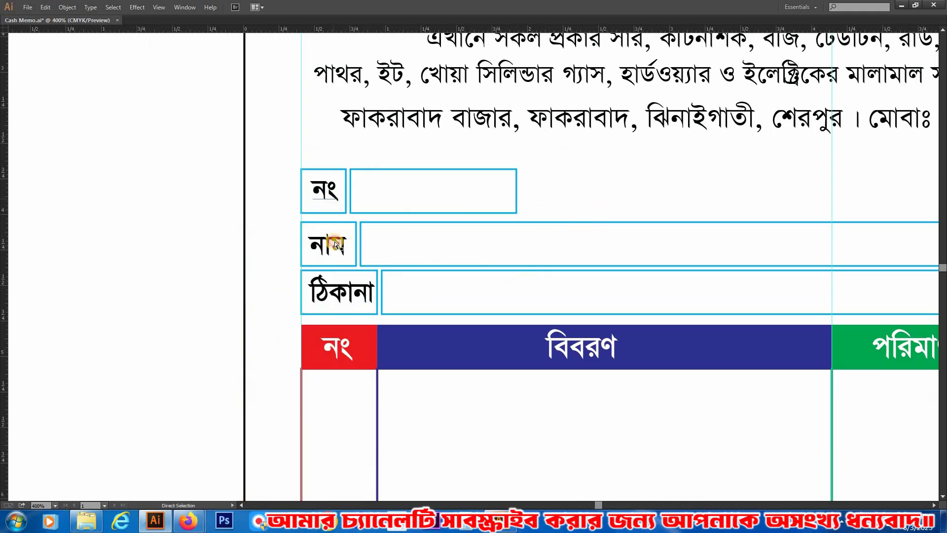
key("ctrl+x")
Step: Remove the তারিখ and মোবাঃ labels from their cyan boxes
left_click_drag(685, 264, 218, 200)
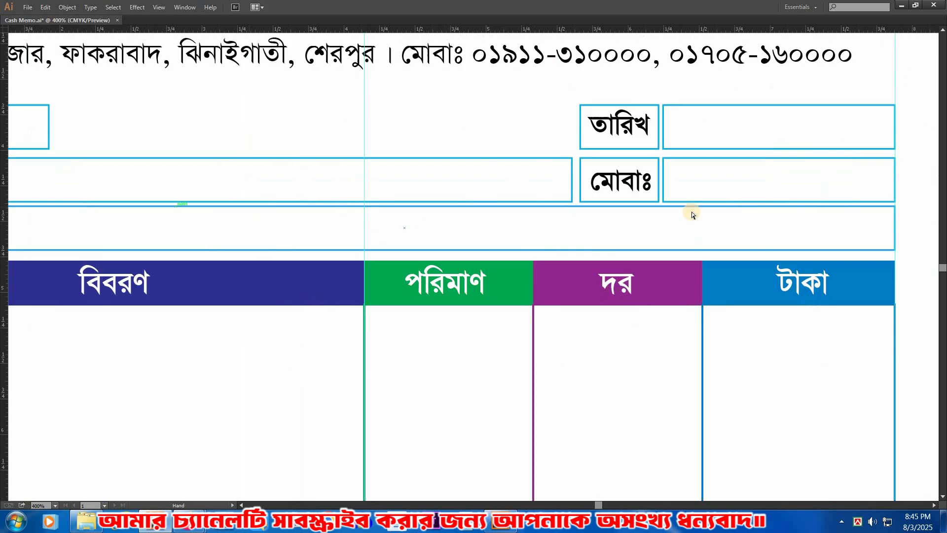
left_click(621, 187)
left_click(622, 133, "shift")
key("Delete")
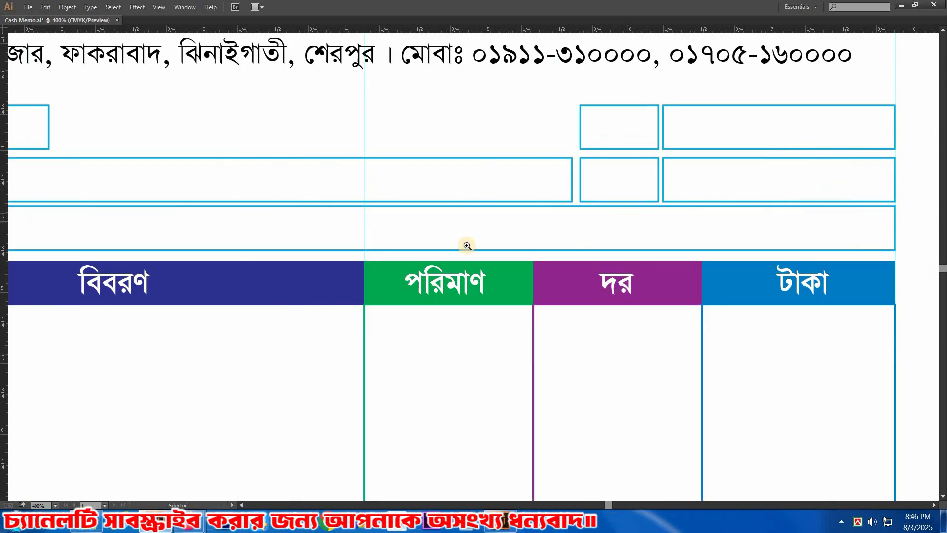
Step: Select all the customer-field boxes and set their stroke to black
key("ctrl+minus")
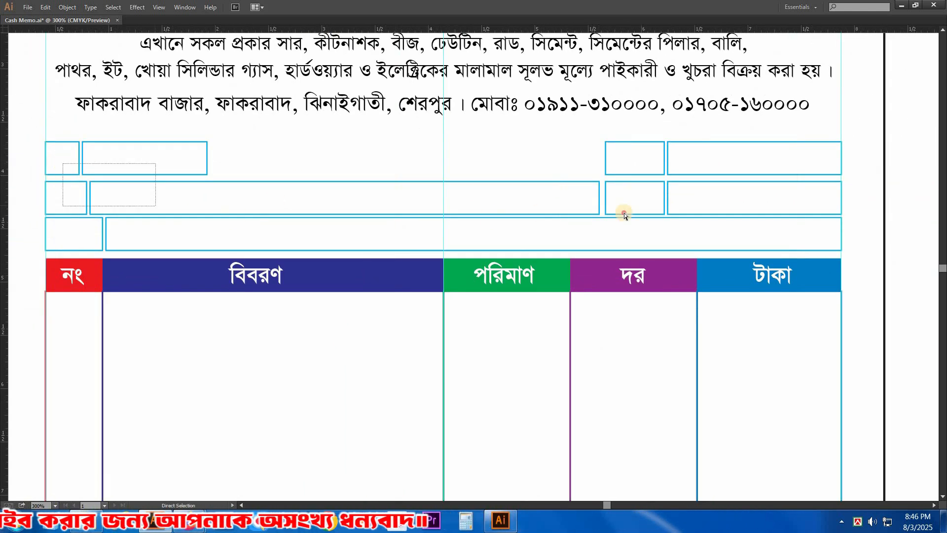
key("Tab")
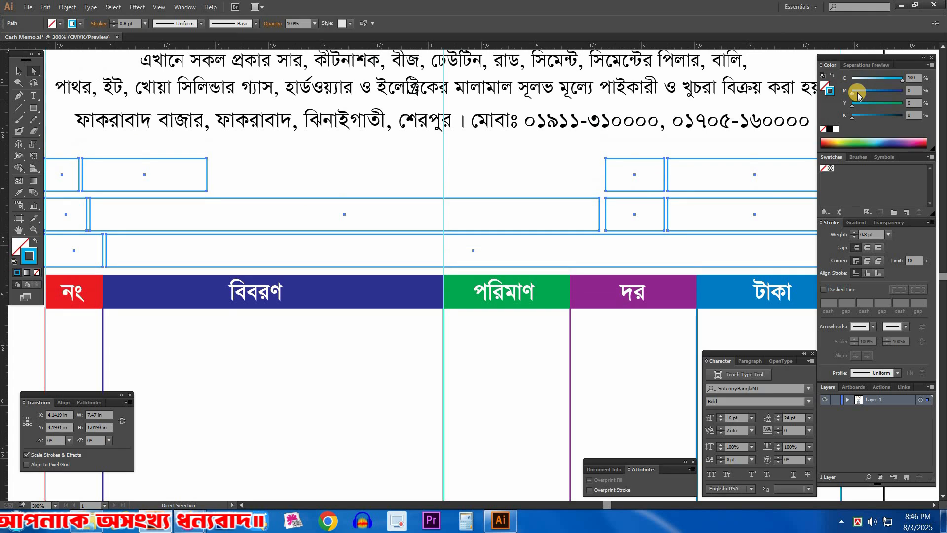
left_click(513, 166)
key("Tab")
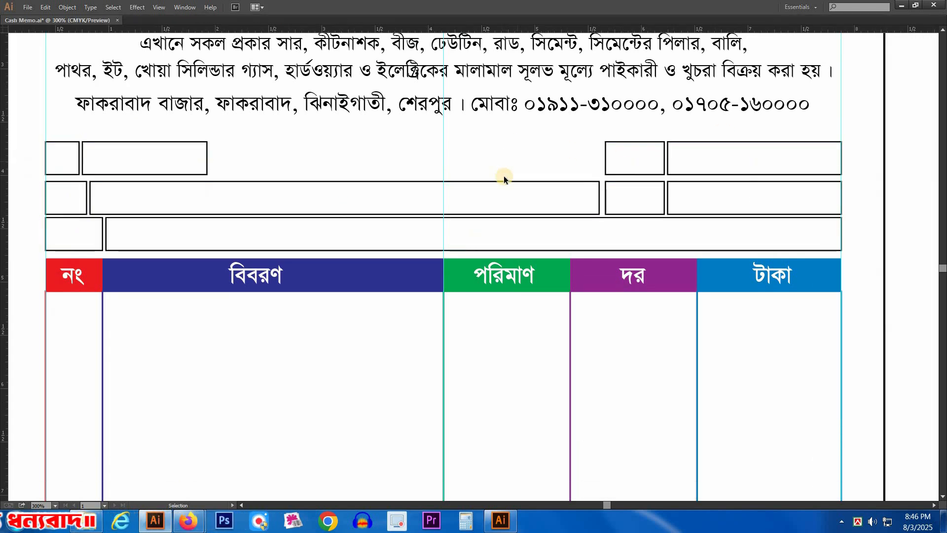
Step: Paste the field labels back in place inside the black-outlined boxes
left_click(356, 150)
left_click_drag(198, 147, 402, 144)
left_click_drag(159, 116, 535, 279)
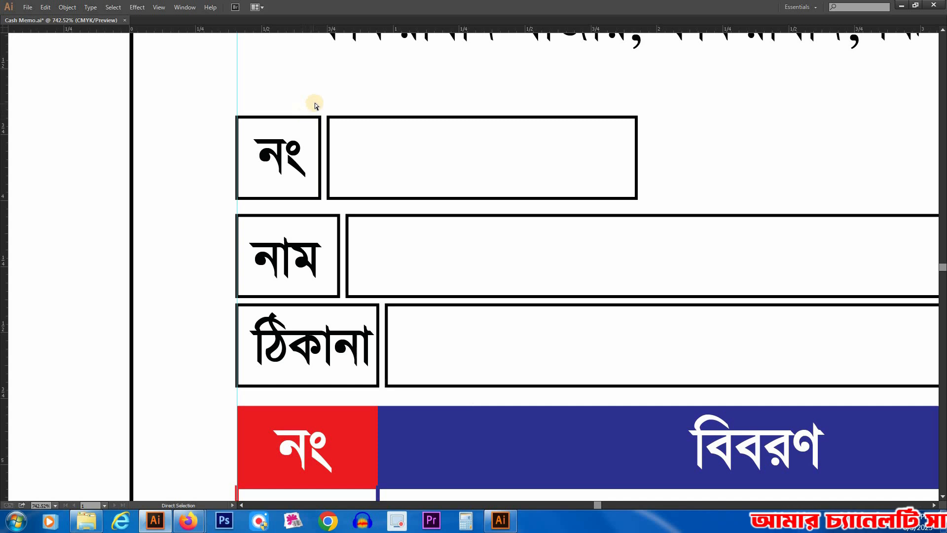
left_click(379, 103)
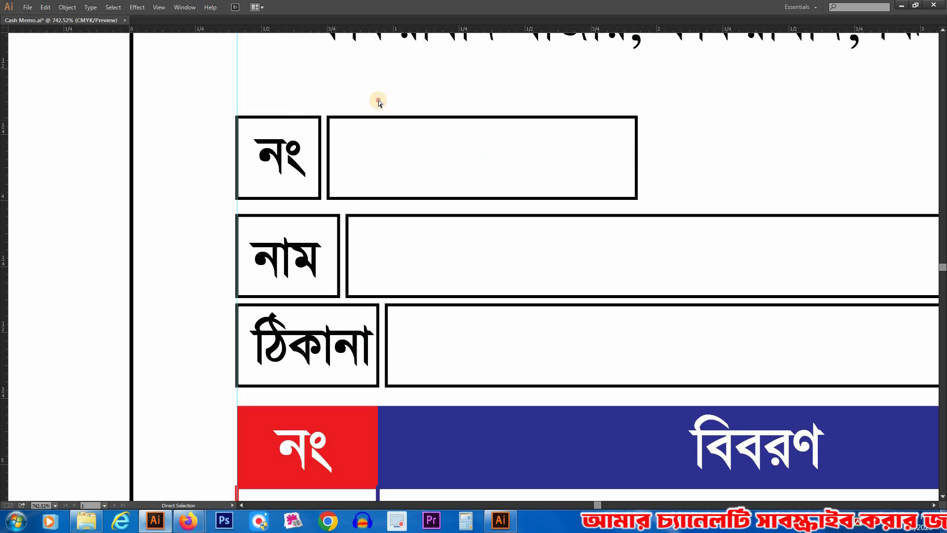
key("Tab")
left_click(292, 117)
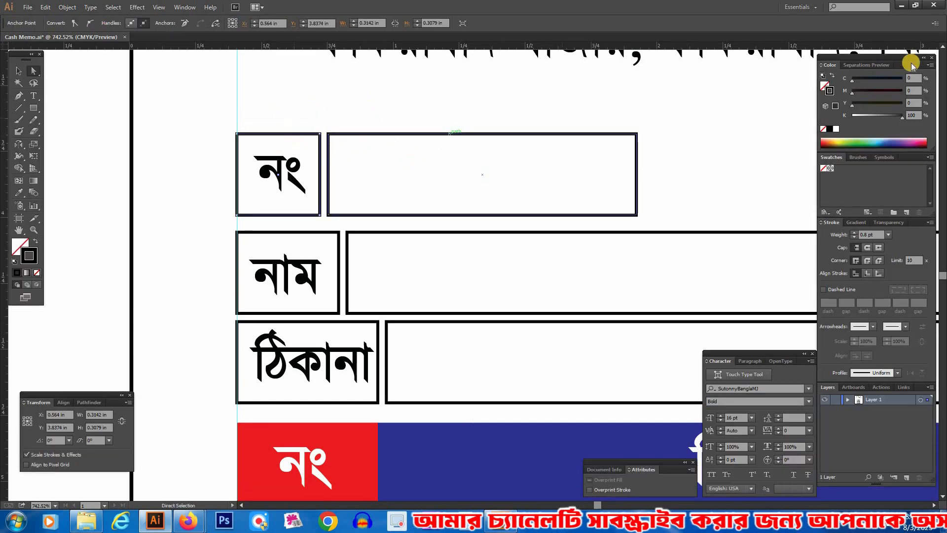
left_click(866, 65)
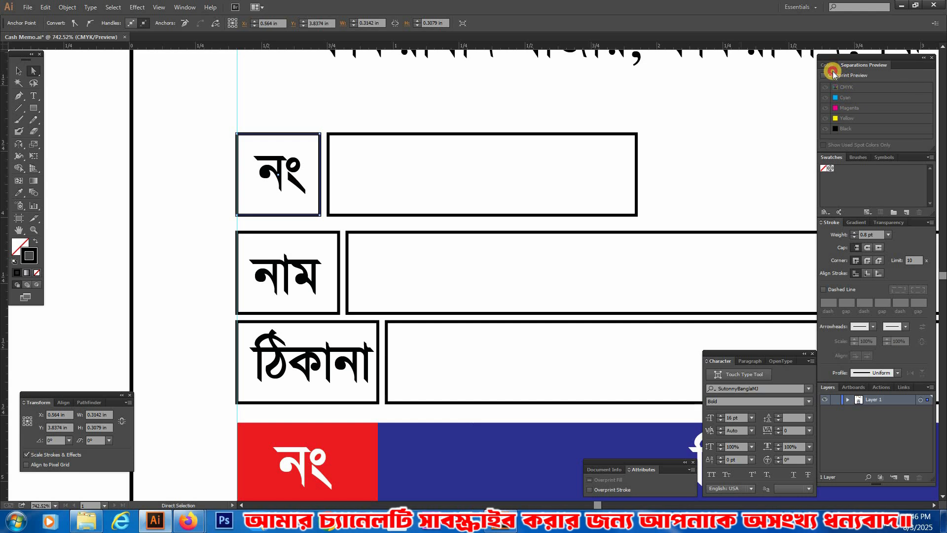
left_click(830, 66)
left_click_drag(902, 118, 852, 118)
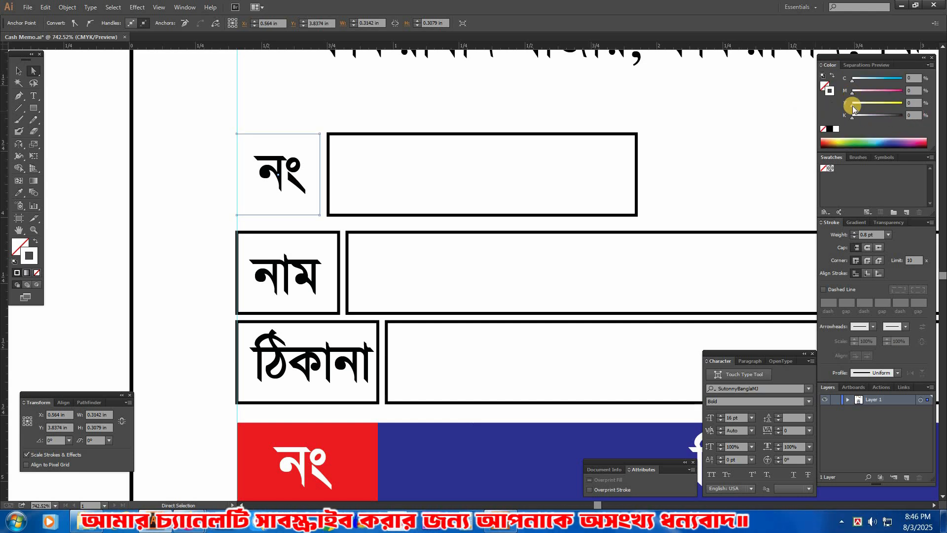
key("ctrl+z")
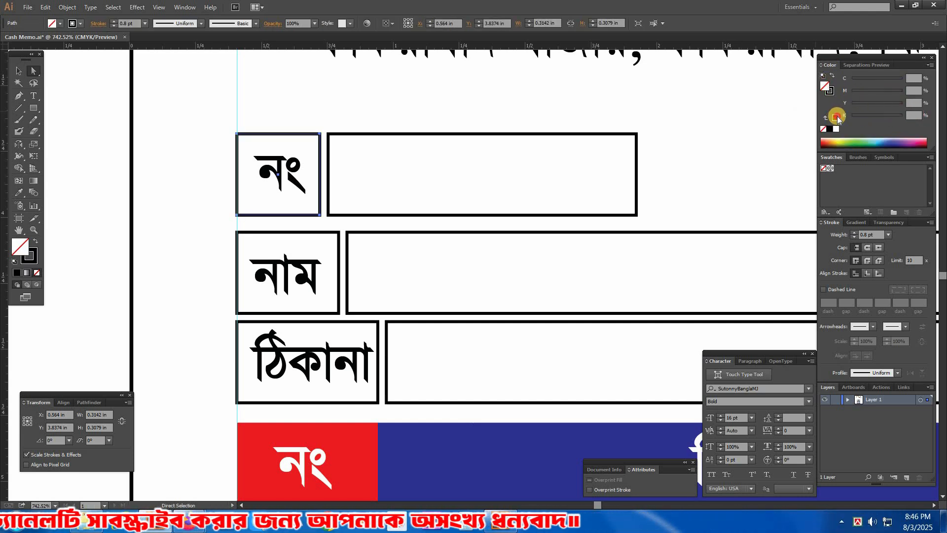
Step: Fill the নং label box with red, using 100% magenta, 100% yellow and 0% black
left_click(855, 94)
left_click_drag(856, 94, 915, 108)
left_click_drag(853, 105, 907, 110)
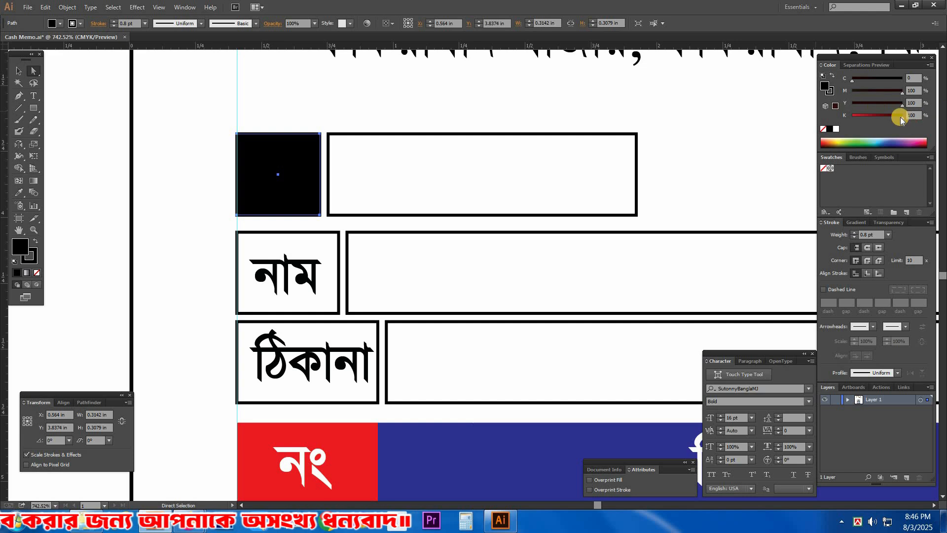
left_click_drag(753, 134, 710, 160)
left_click(708, 162)
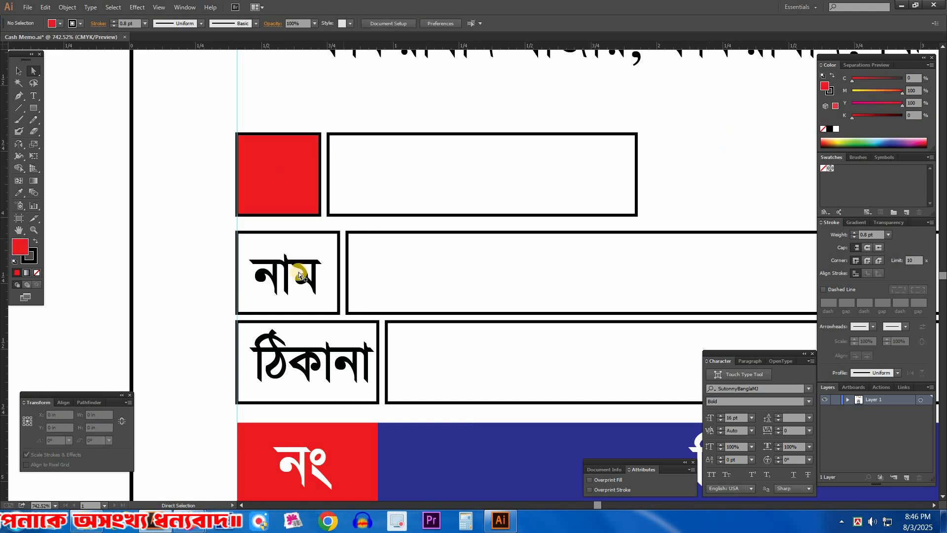
Step: Bring the নং label into view in front of its red box and colour its text white
left_click(307, 194)
left_click(200, 182)
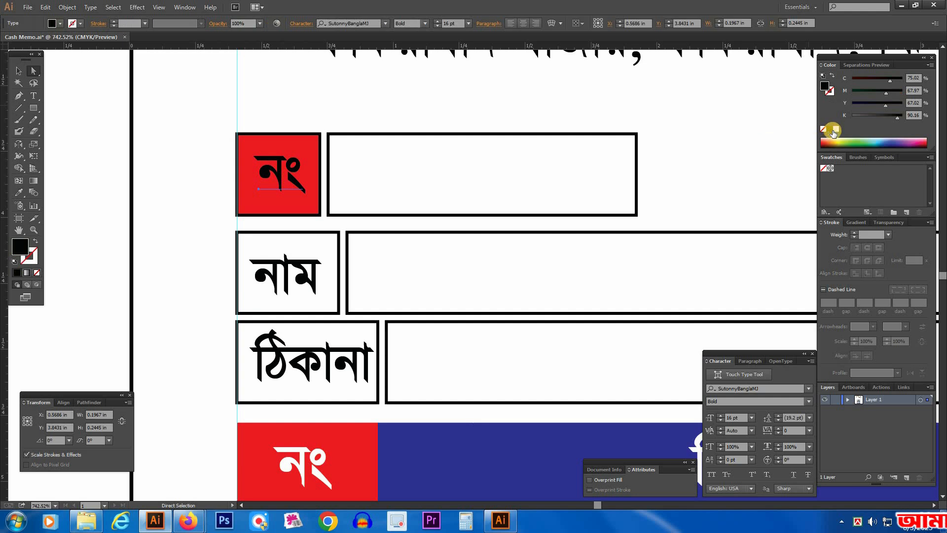
left_click(761, 158)
Step: Fill the নাম label box with green, using 100% cyan, 100% yellow and no magenta or black
scroll(546, 181, "down", 2)
left_click(318, 233)
left_click(337, 186)
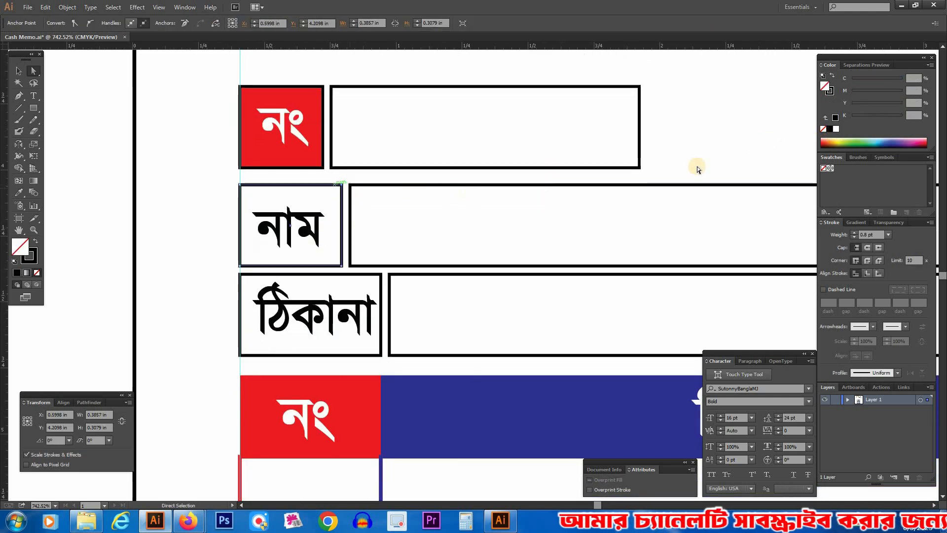
left_click(886, 118)
left_click_drag(901, 117, 943, 93)
left_click_drag(852, 80, 925, 82)
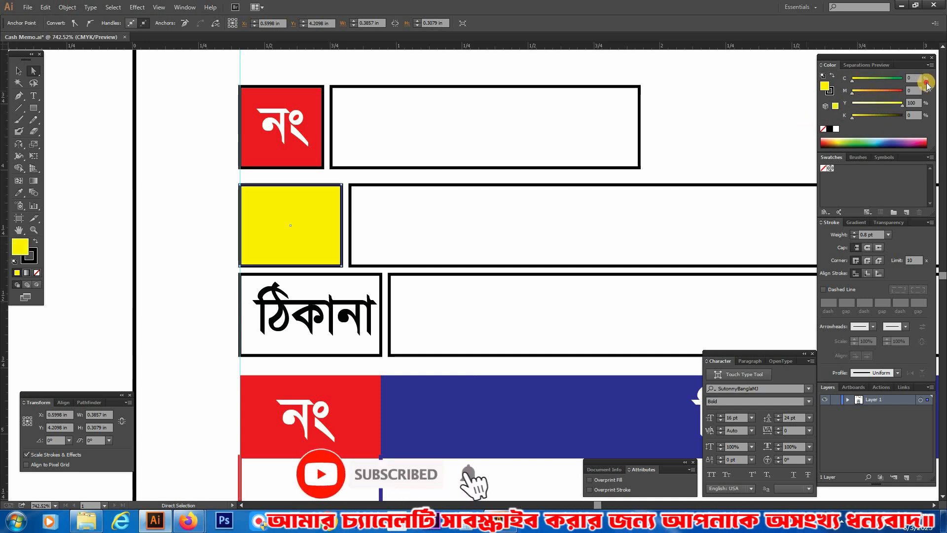
left_click(721, 154)
Step: Fill the ঠিকানা label box with dark blue and place the green and blue boxes behind their labels
left_click(375, 275)
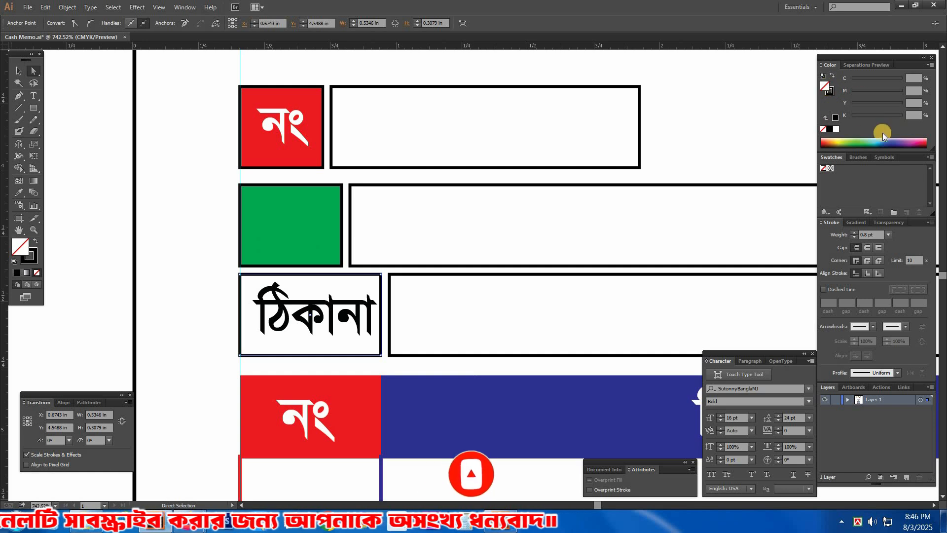
left_click_drag(852, 92, 946, 82)
left_click(348, 322)
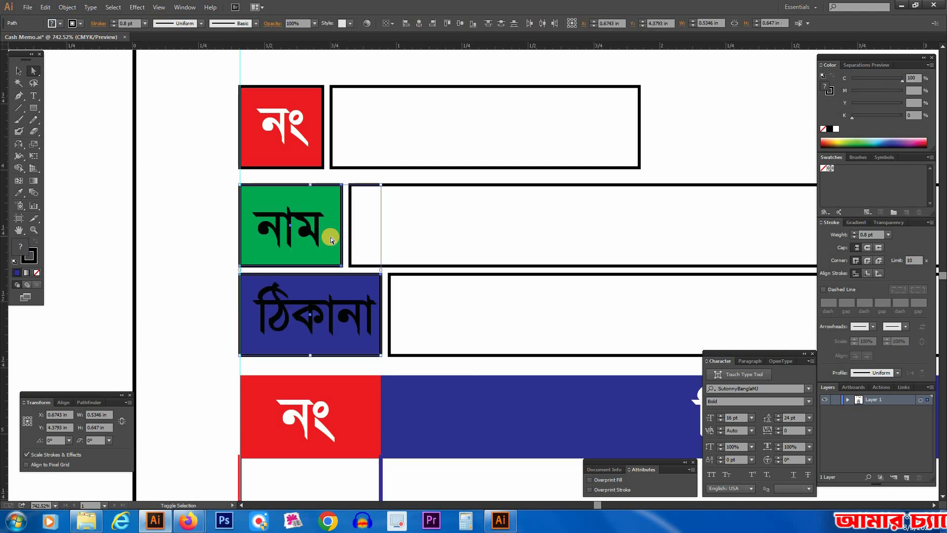
key("ctrl+shift+a")
Step: Colour the নাম and ঠিকানা label text white
left_click(311, 229)
left_click(320, 316, "shift")
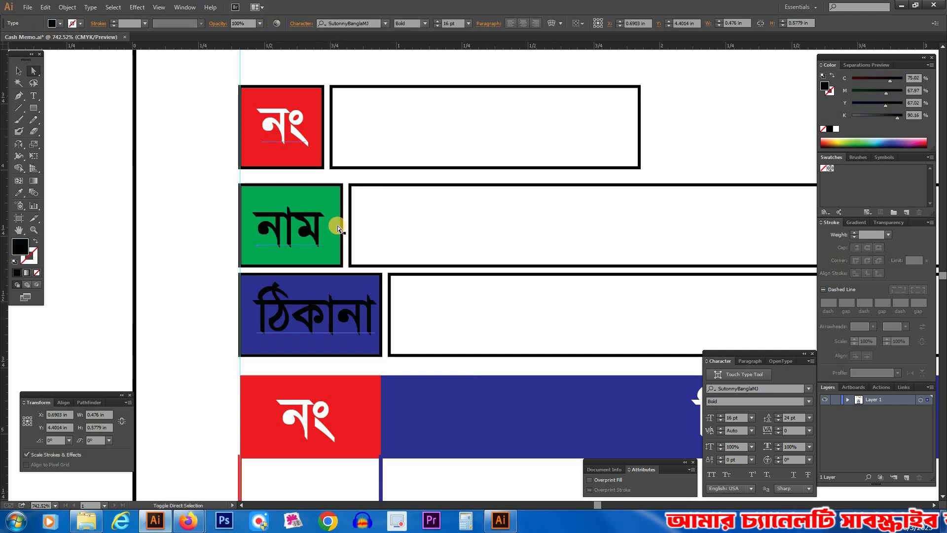
left_click(836, 130)
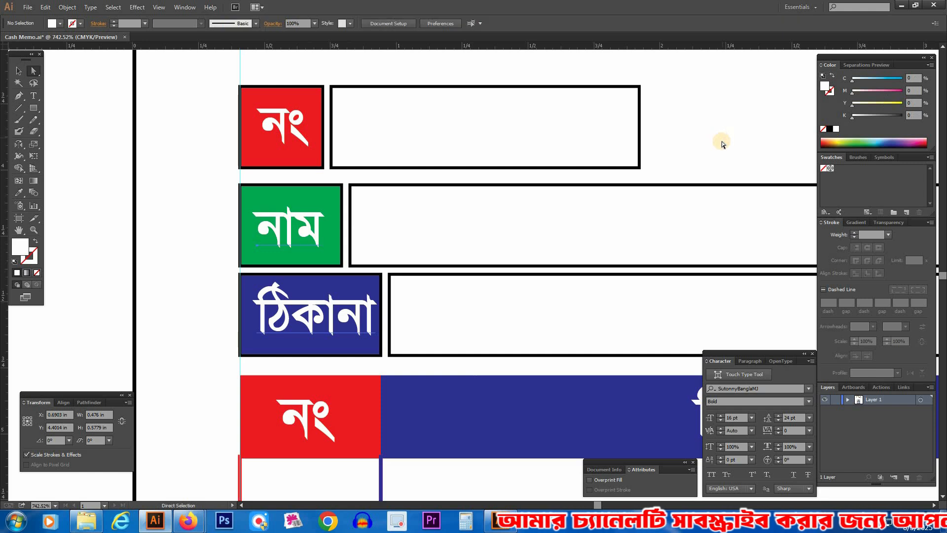
Step: Fill the value box beside the নং label with light pink, using 20% magenta and 20% yellow
key("Tab")
key("ctrl+minus")
left_click(536, 253, "ctrl+alt")
left_click_drag(692, 266, 611, 239)
left_click(423, 175)
left_click_drag(422, 175, 172, 202)
left_click_drag(116, 106, 727, 379)
key("Tab")
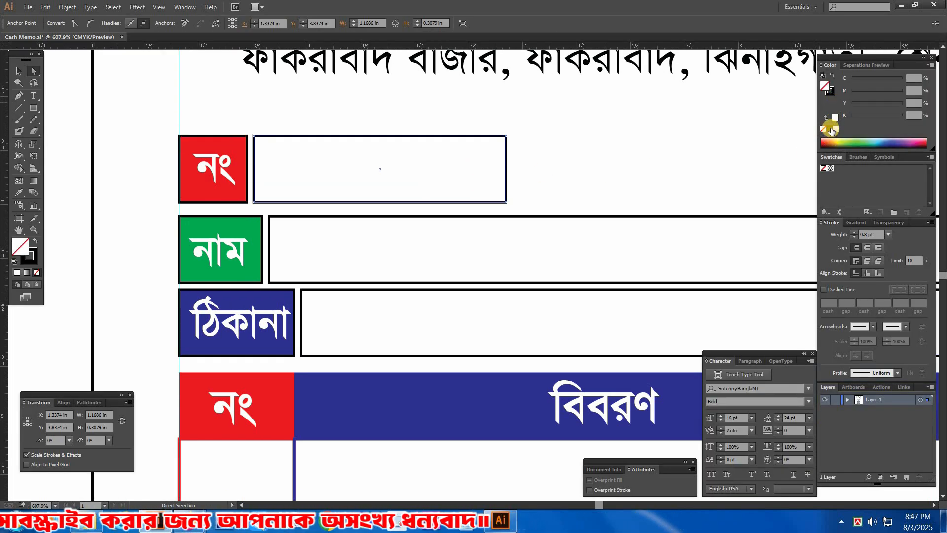
left_click_drag(886, 116, 908, 115)
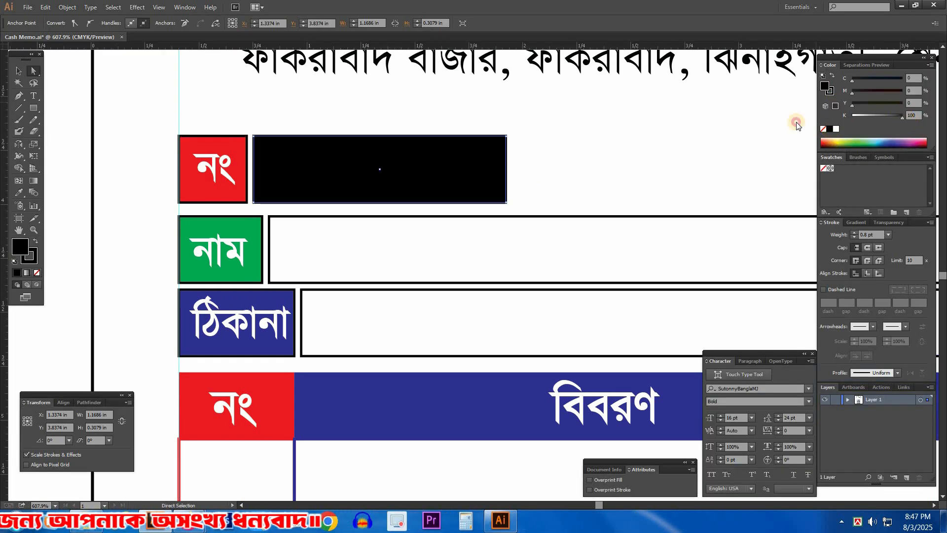
left_click_drag(796, 123, 792, 121)
left_click(853, 105)
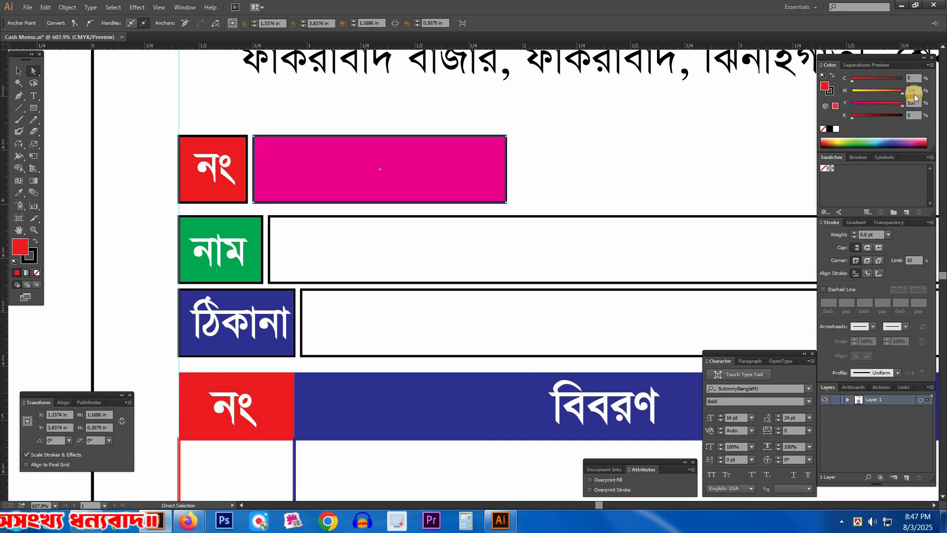
type("20")
key("Tab")
type("20")
key("Tab")
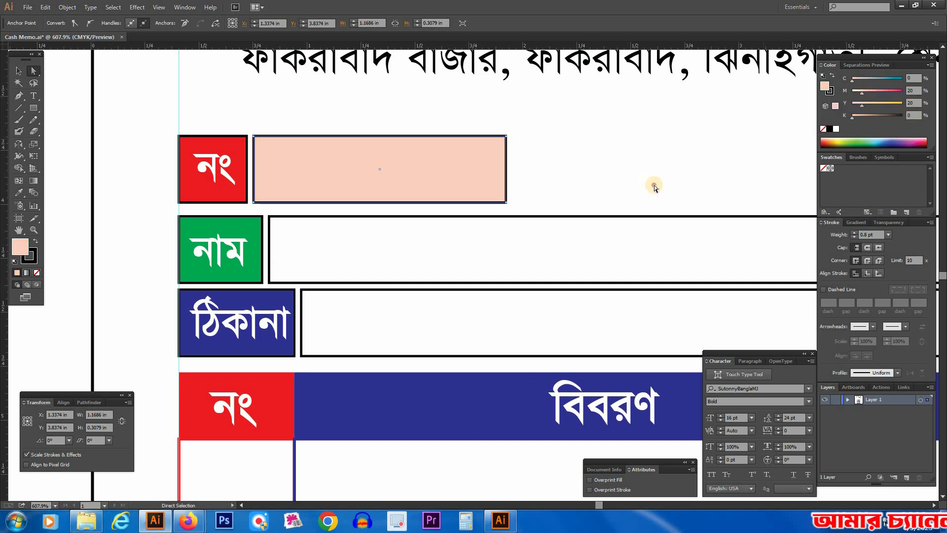
Step: Fill the value box beside the নাম label with light green, using 15% cyan and 15% yellow
left_click(654, 185)
left_click_drag(611, 184, 594, 158)
left_click(625, 190)
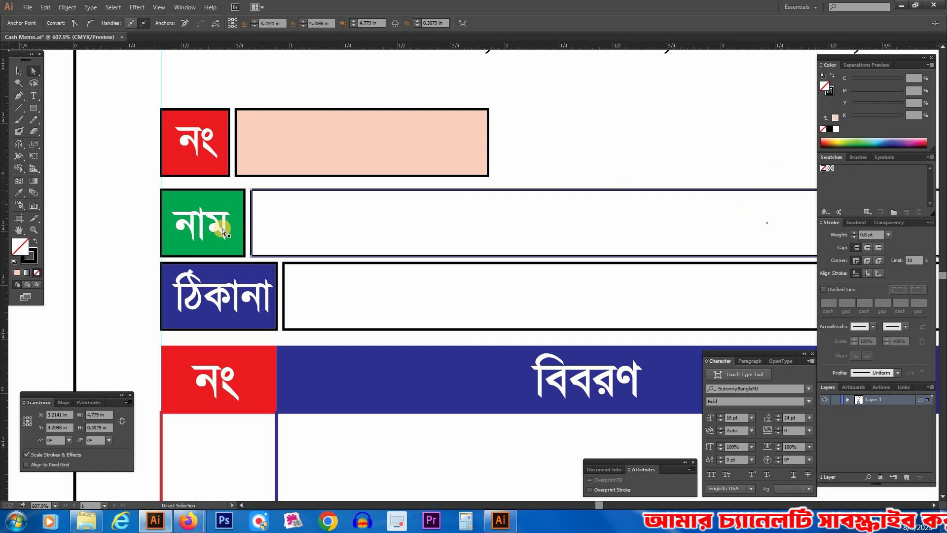
left_click(238, 193)
key("v")
left_click_drag(918, 78, 860, 78)
type("15")
key("Tab")
key("Tab")
type("15")
key("Return")
left_click(574, 92)
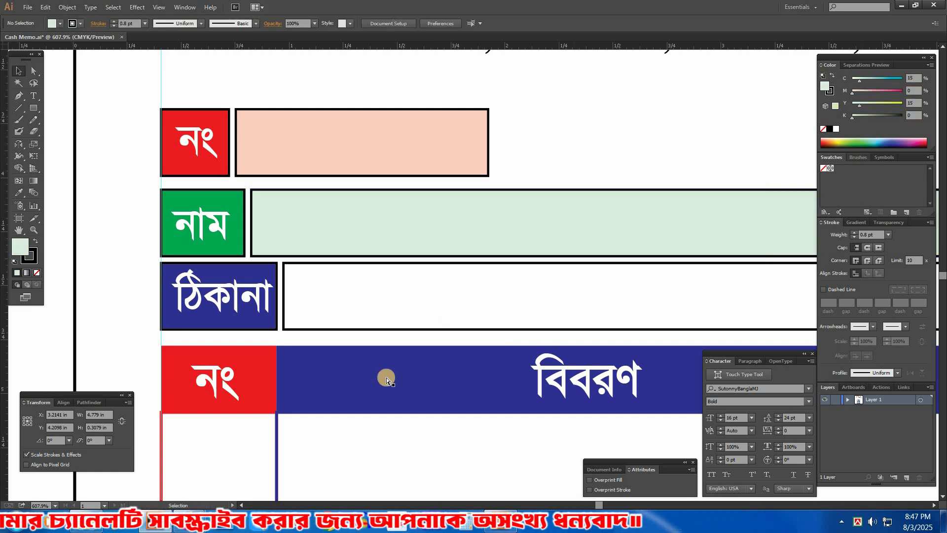
Step: Fill the value box beside the ঠিকানা label with light blue-violet, using 15% cyan and 15% magenta
key("a")
left_click(377, 333)
key("i")
left_click(173, 326)
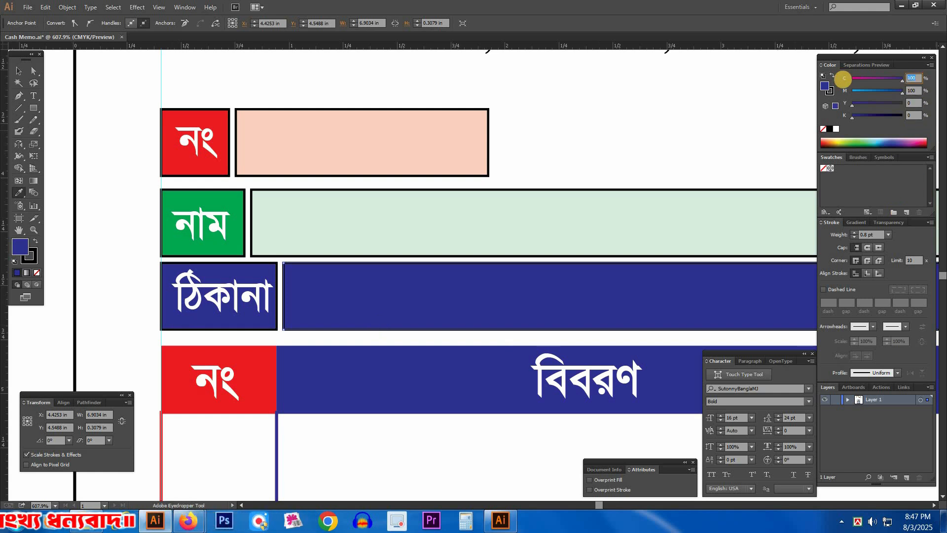
key("Tab")
type("15")
key("Return")
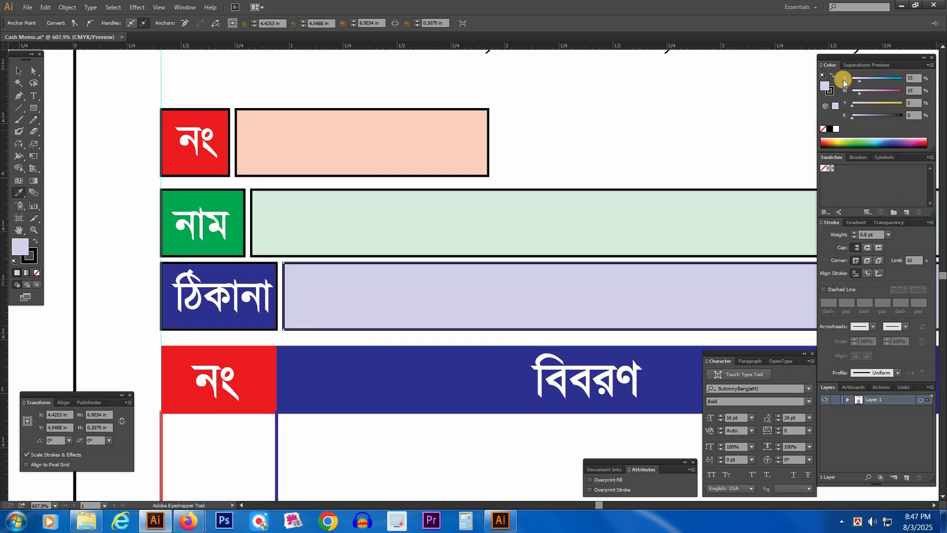
Step: Fill the তারিখ label box with the red sampled from the নং label box
key("Tab")
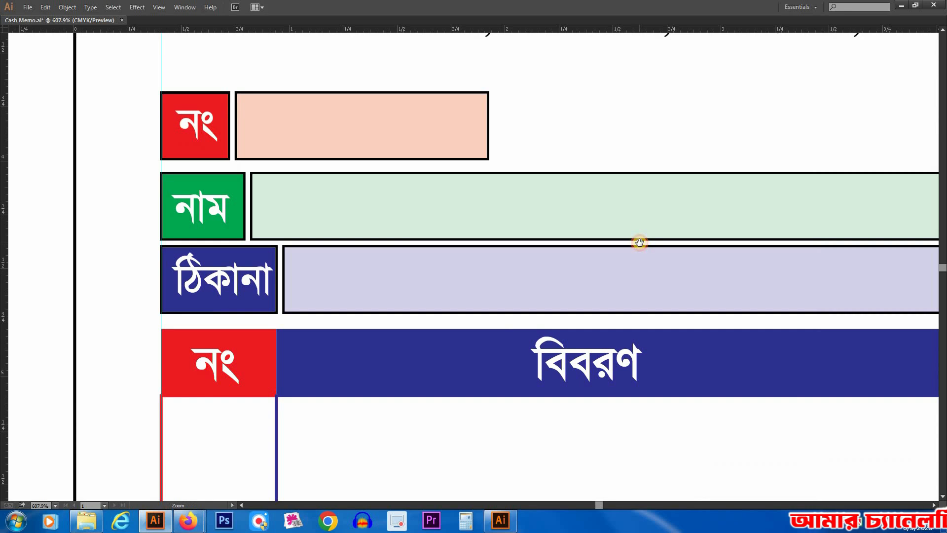
left_click(640, 243, "ctrl+alt")
left_click(698, 309, "ctrl+alt")
left_click_drag(792, 267, 778, 247)
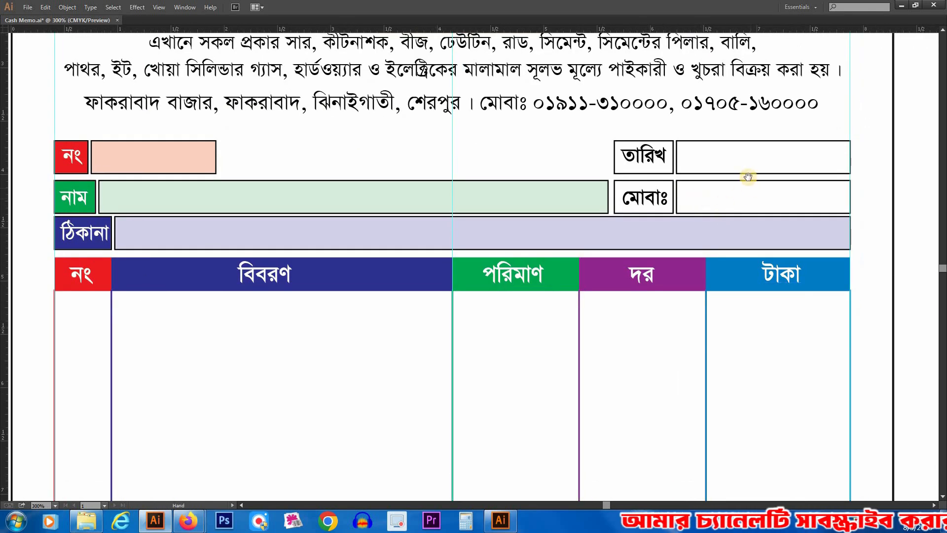
left_click_drag(749, 177, 683, 179)
left_click_drag(444, 96, 875, 299)
left_click(345, 221)
left_click(330, 240, "ctrl+alt")
left_click(330, 240, "ctrl+alt")
left_click(331, 240, "ctrl+alt")
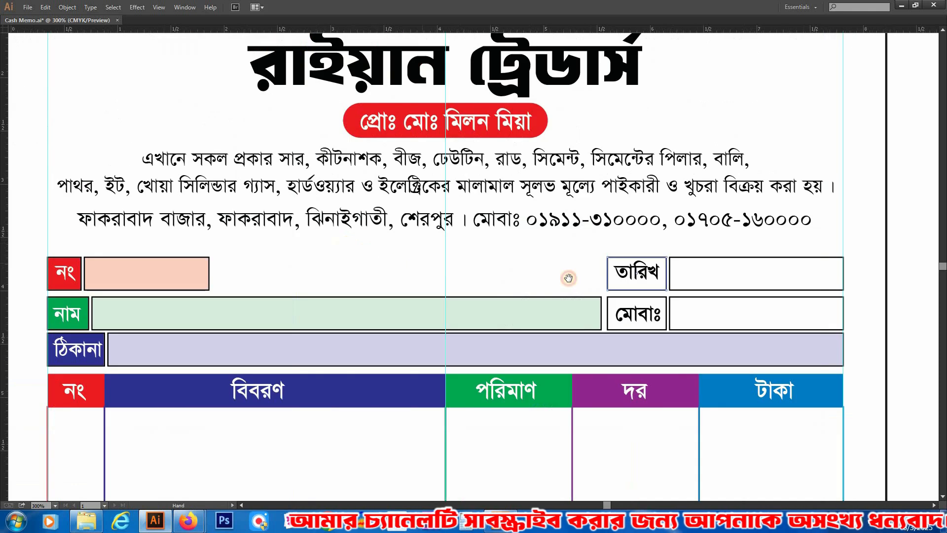
left_click_drag(569, 278, 608, 211)
left_click_drag(636, 259, 687, 249)
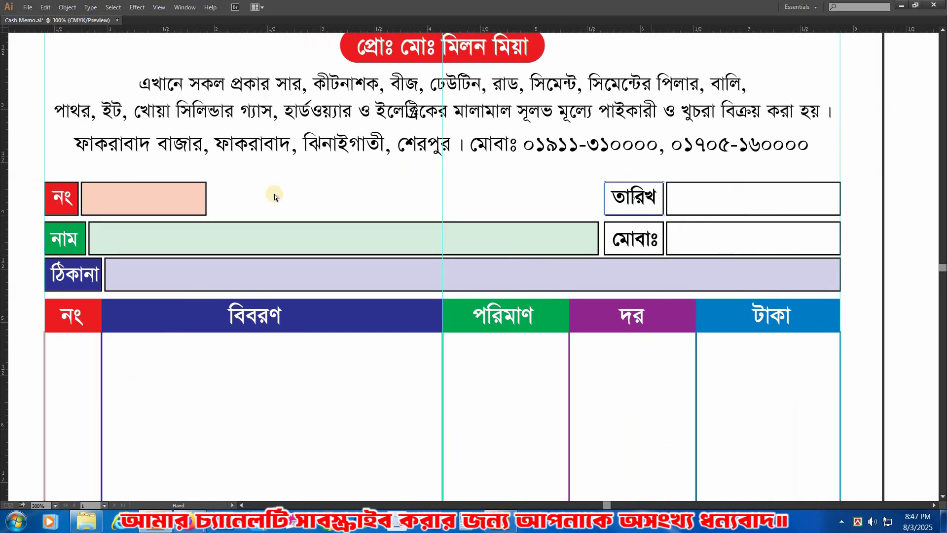
key("i")
left_click(74, 184)
left_click_drag(501, 211, 417, 200)
Step: Fill the মোবাঃ label box with purple, using 50% cyan, 100% magenta and no yellow or black
key("a")
left_click(532, 212)
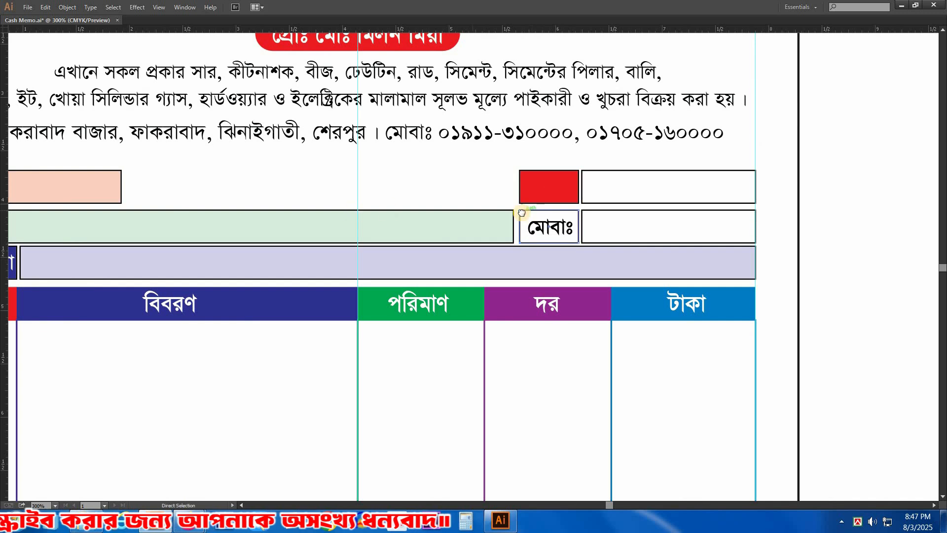
left_click_drag(179, 212, 372, 212)
key("z")
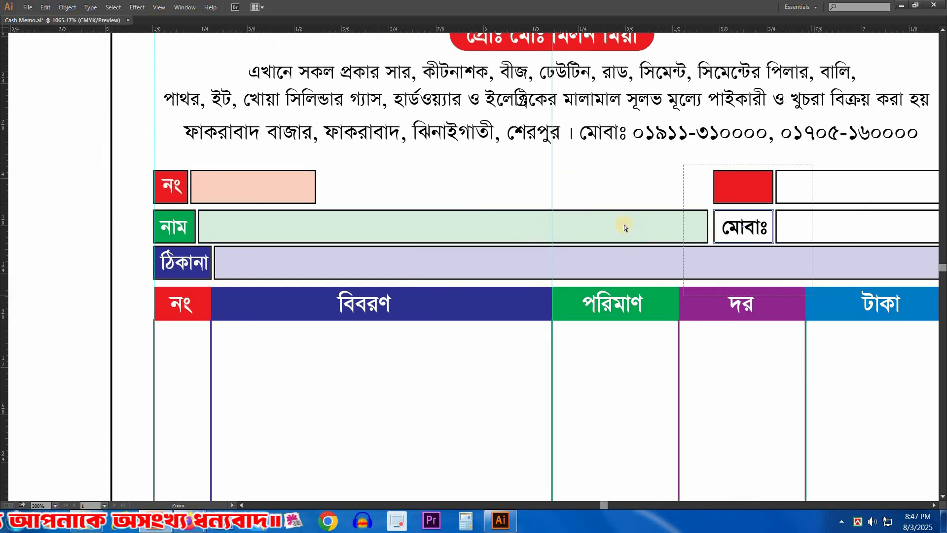
key("Tab")
key("a")
left_click_drag(869, 116, 912, 80)
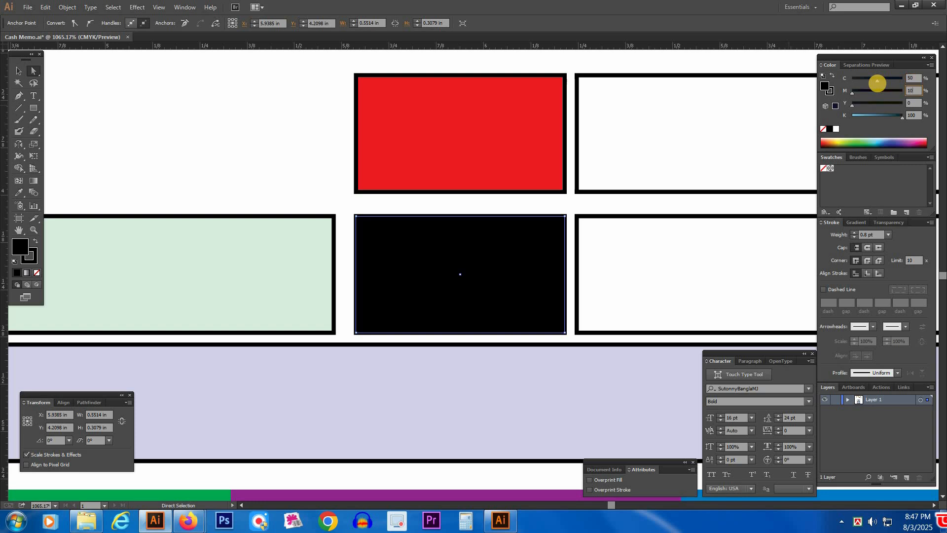
type("0")
key("Return")
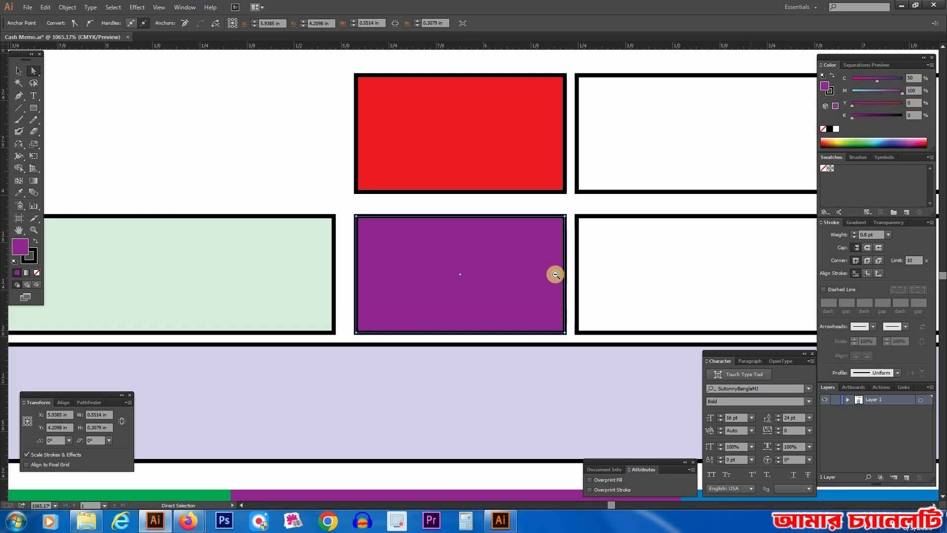
Step: Send the red and purple label boxes behind the তারিখ and মোবাঃ texts
left_click(556, 274, "ctrl+alt")
key("ctrl+shift+a")
left_click(415, 213, "ctrl")
left_click(410, 266, "ctrl+shift")
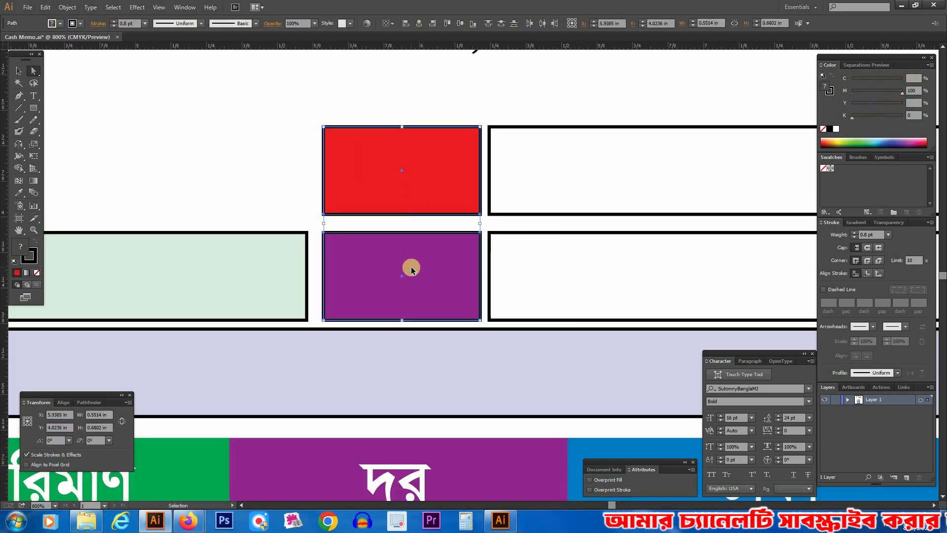
key("ctrl+shift+bracketleft")
left_click(179, 166)
left_click_drag(495, 220, 450, 190)
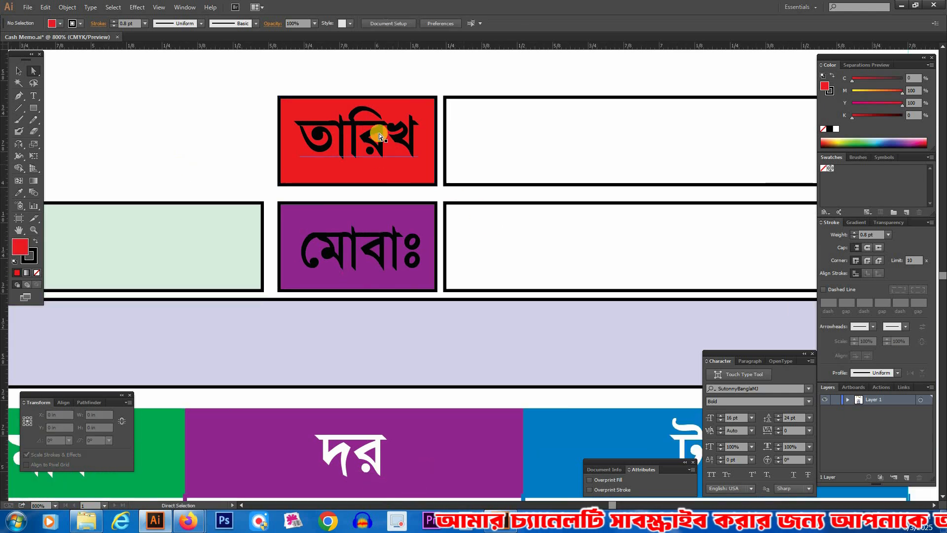
Step: Colour the তারিখ and মোবাঃ label text white
left_click(379, 133)
left_click(391, 247, "shift")
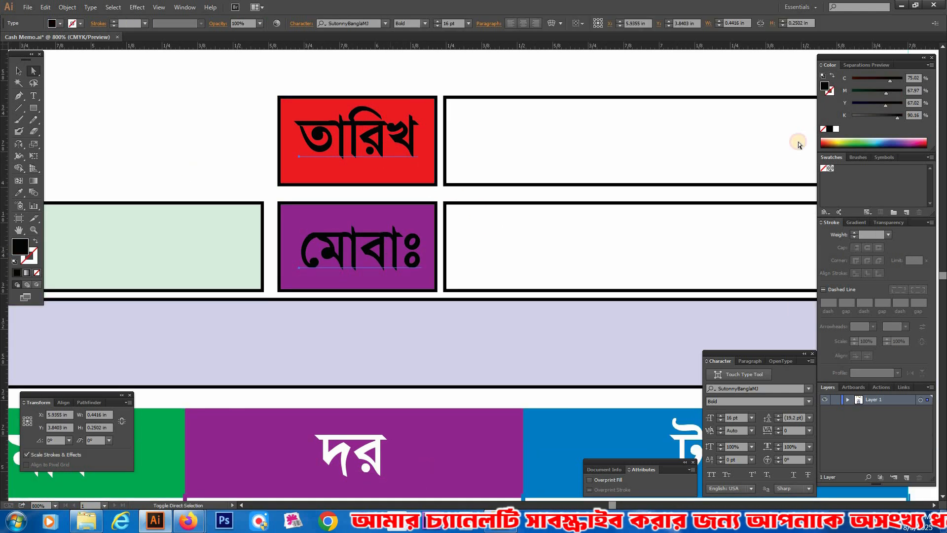
left_click(836, 129)
key("ctrl+shift+a")
Step: Fill the value box beside the তারিখ label with light peach, using 15% magenta and 15% yellow
left_click(527, 241, "ctrl+alt")
left_click_drag(588, 214, 588, 178)
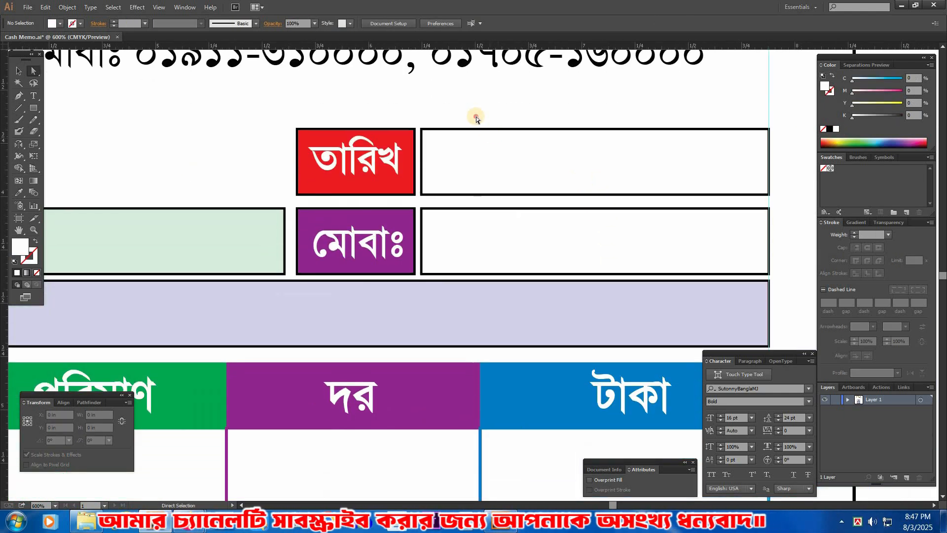
left_click(477, 129)
left_click(19, 192)
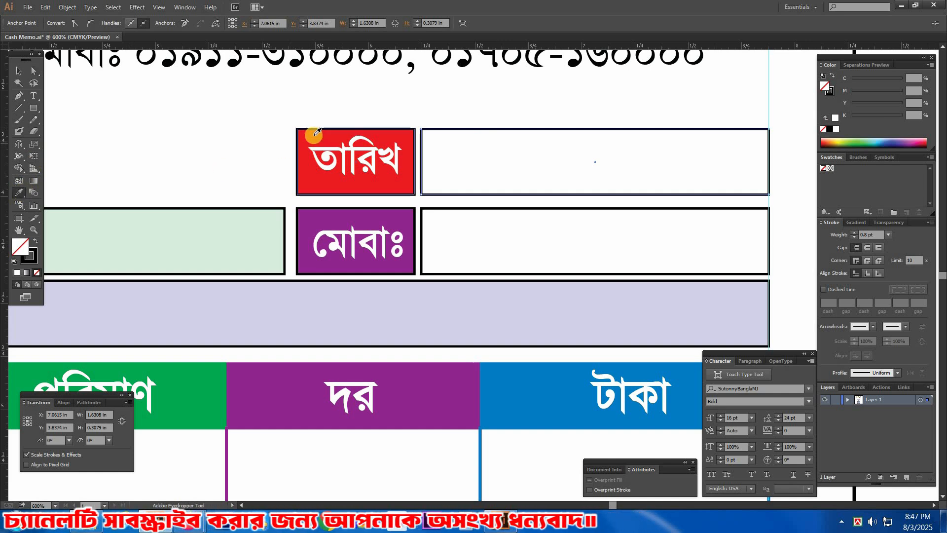
left_click(409, 153)
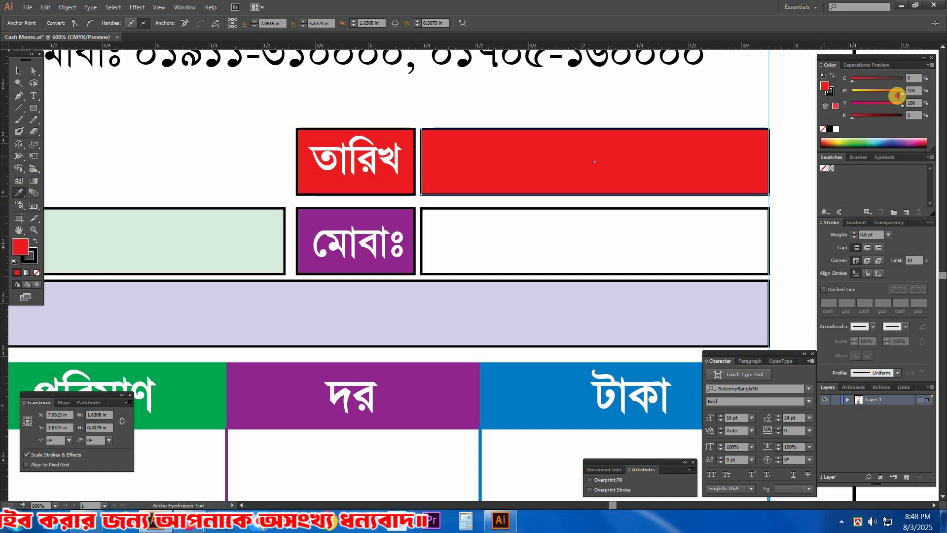
type("15")
key("Tab")
type("15")
key("Tab")
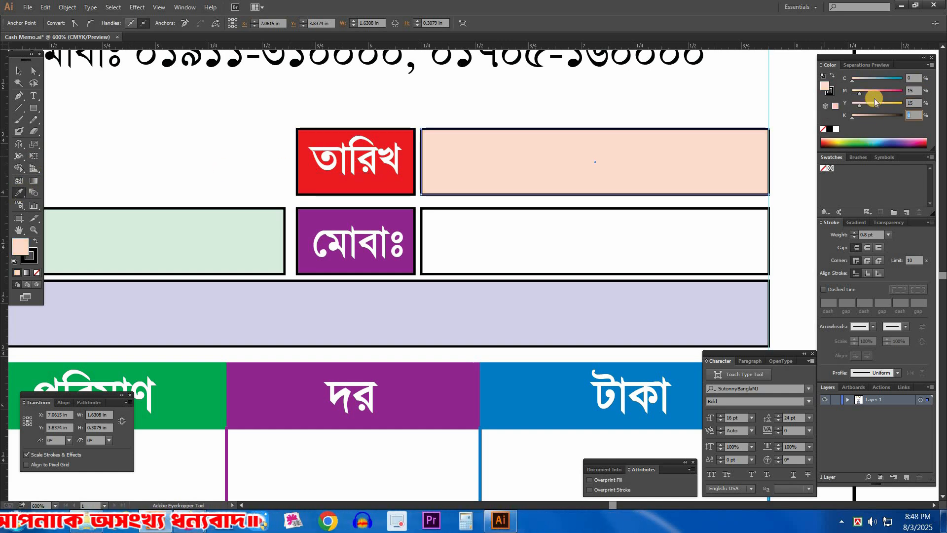
Step: Fill the value box beside the মোবাঃ label with a light tint of its purple, using 15% magenta
left_click(679, 117)
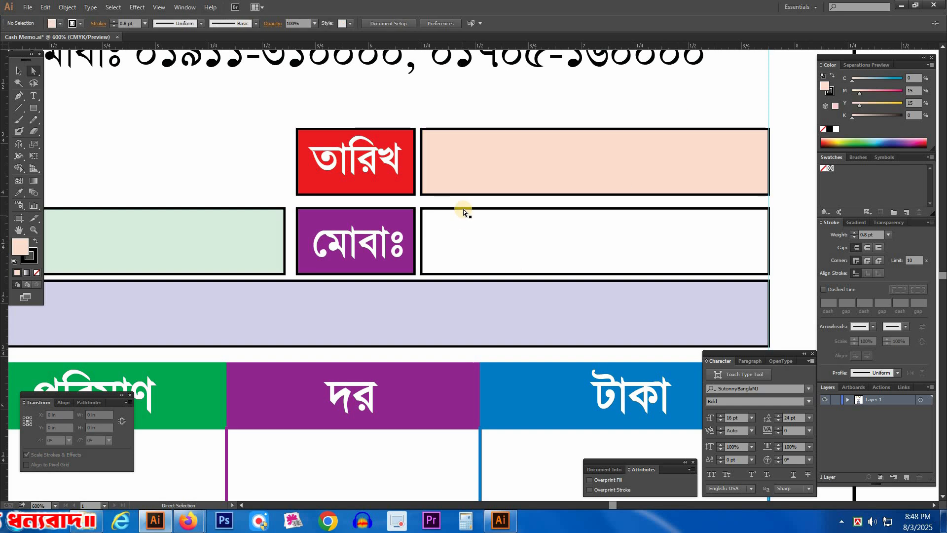
left_click(374, 210)
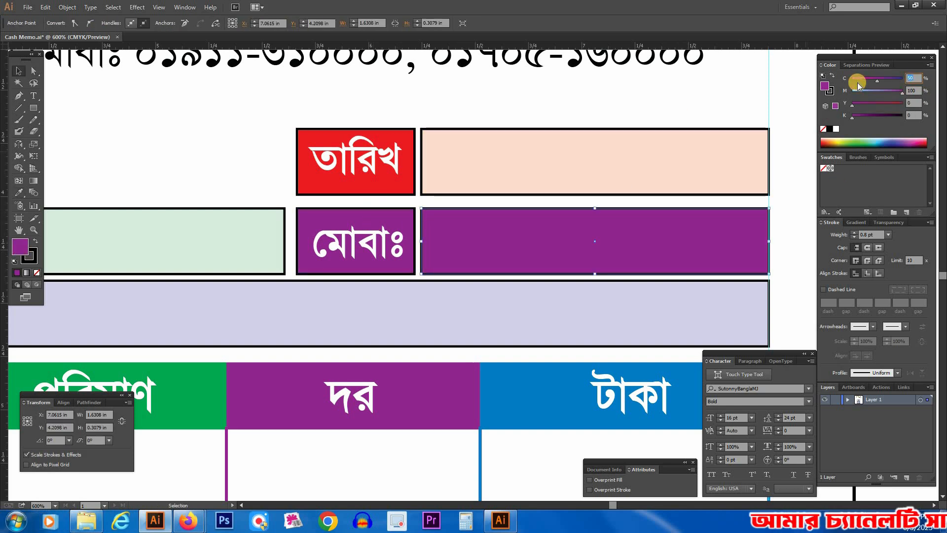
key("Tab")
type("15")
key("Tab")
left_click(159, 150)
Step: Clear the নং, নাম, ঠিকানা, তারিখ and মোবাঃ texts from their coloured label boxes
key("Tab")
left_click(393, 303, "ctrl+alt")
left_click(390, 297, "ctrl+alt")
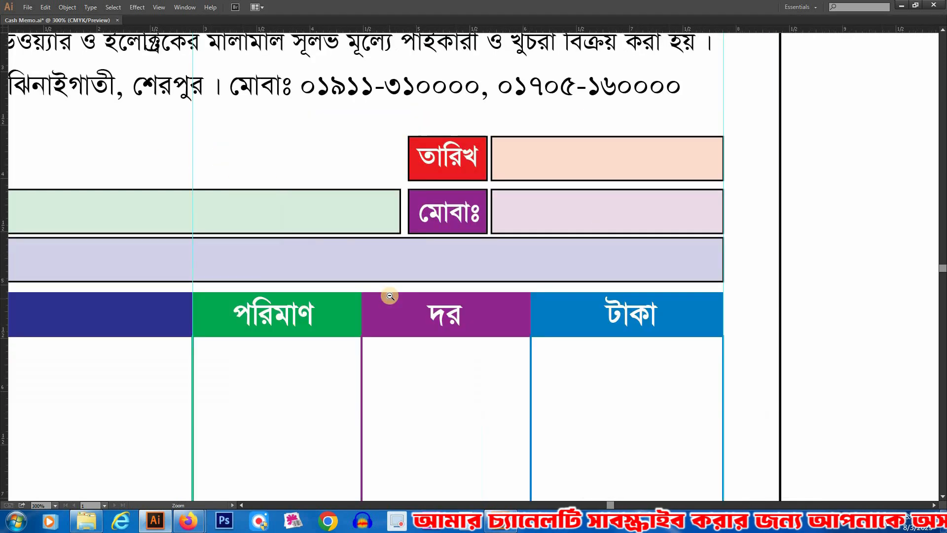
left_click(392, 297, "ctrl+alt")
left_click_drag(403, 294, 433, 302)
left_click_drag(141, 144, 809, 321)
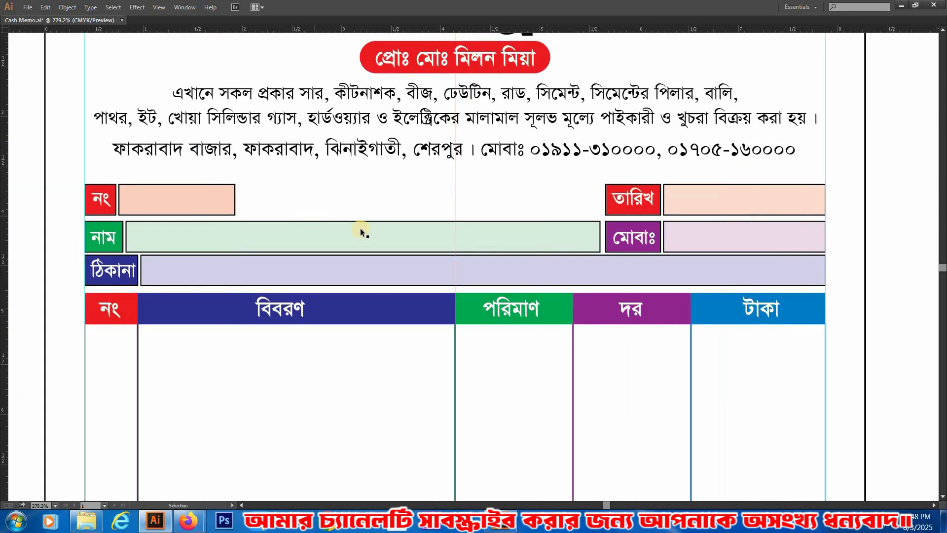
left_click(106, 199)
left_click(639, 197, "shift")
left_click(576, 239, "shift")
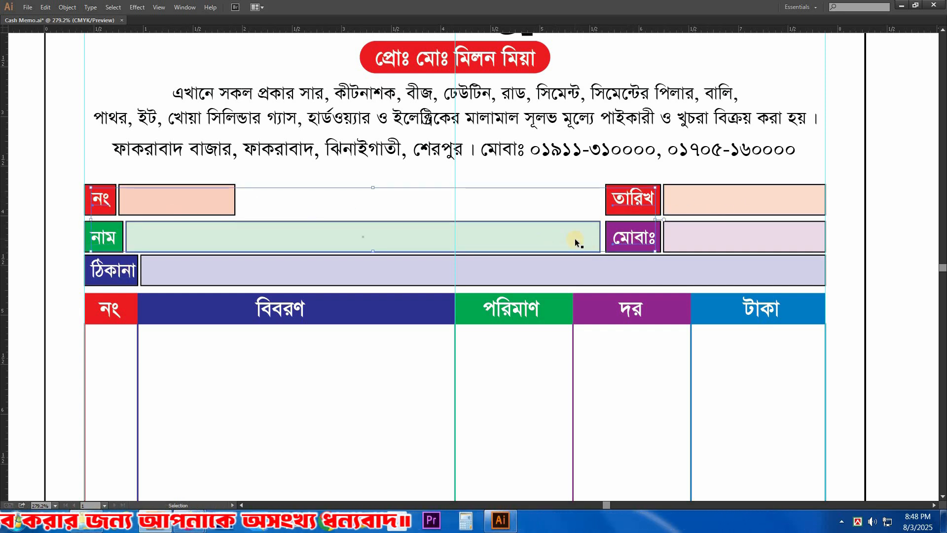
key("Delete")
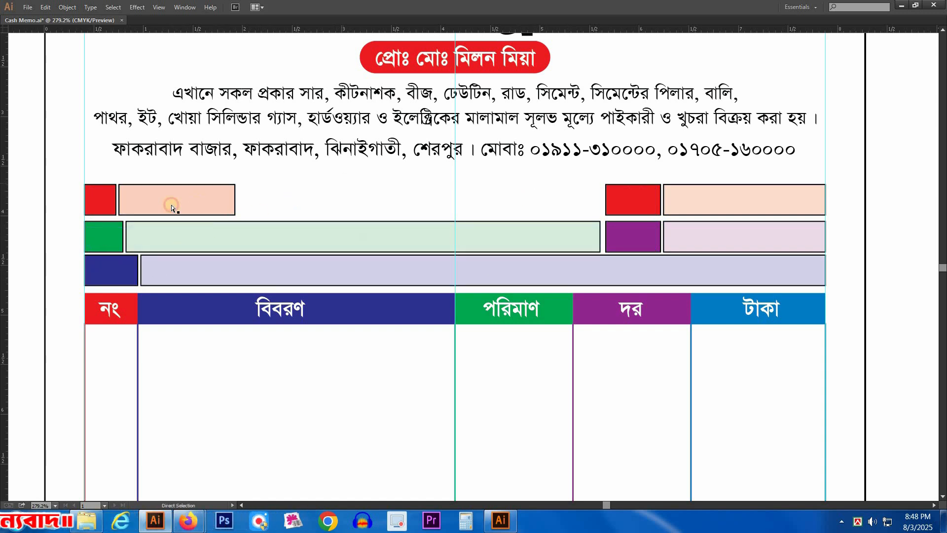
Step: Select all the customer field boxes and open the Round Corners effect for them with the preview on
left_click_drag(699, 262, 702, 265)
left_click_drag(58, 149, 315, 301)
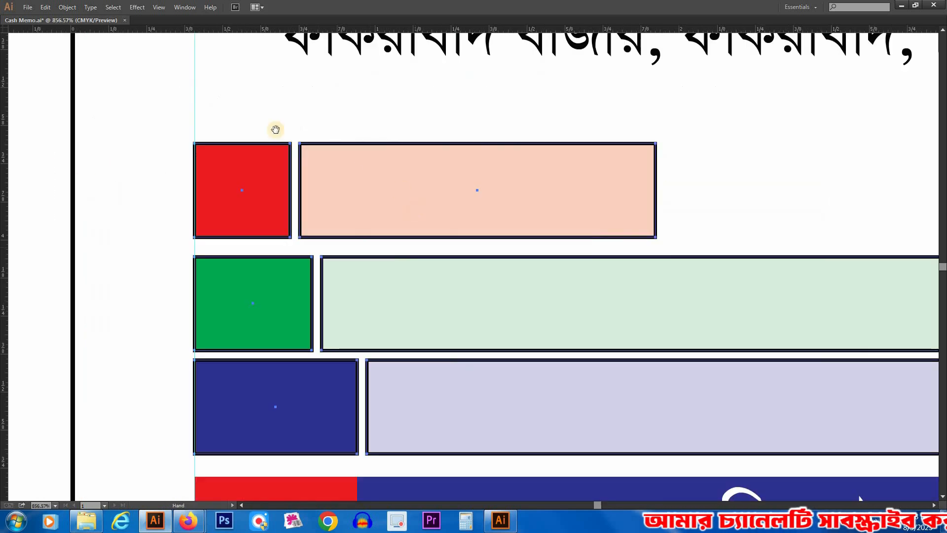
left_click(456, 294, "alt")
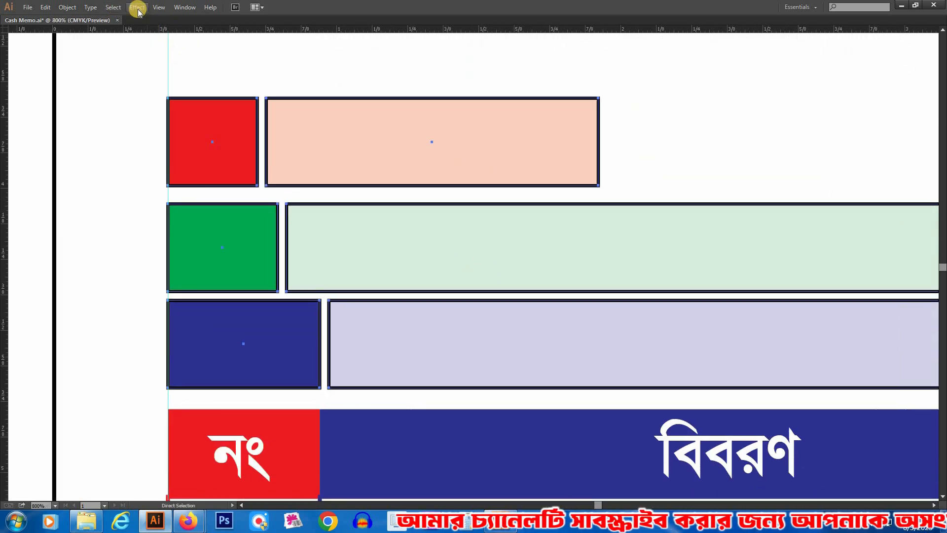
left_click(137, 7)
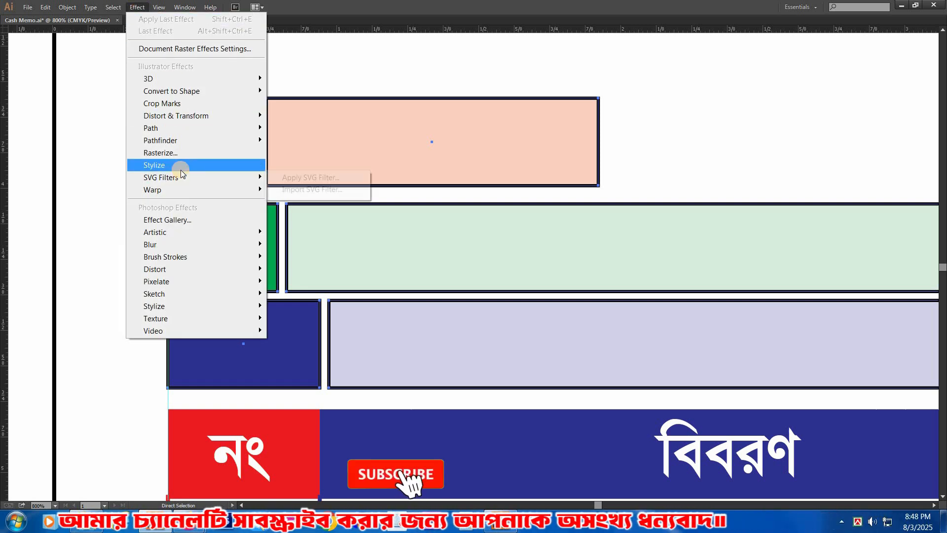
mouse_move(170, 168)
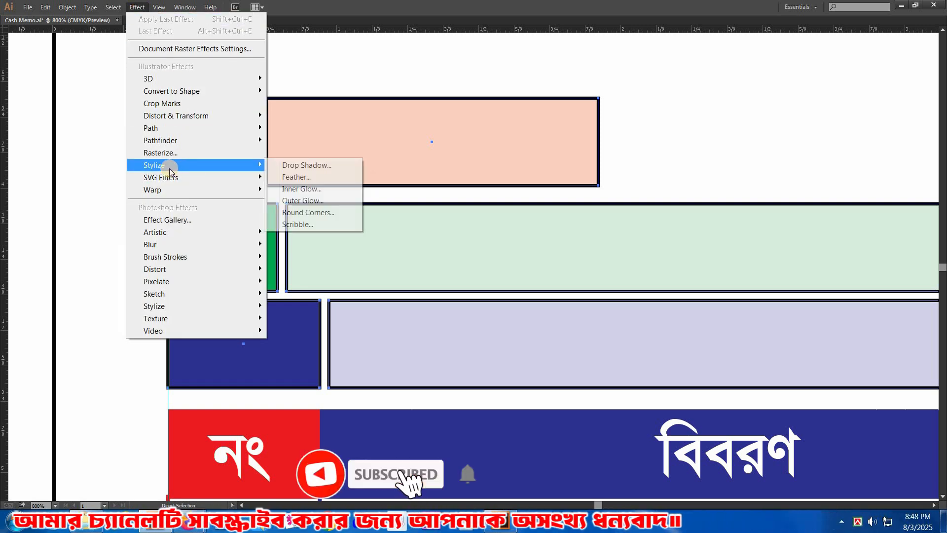
left_click(311, 212)
left_click_drag(483, 223, 524, 239)
left_click(449, 287)
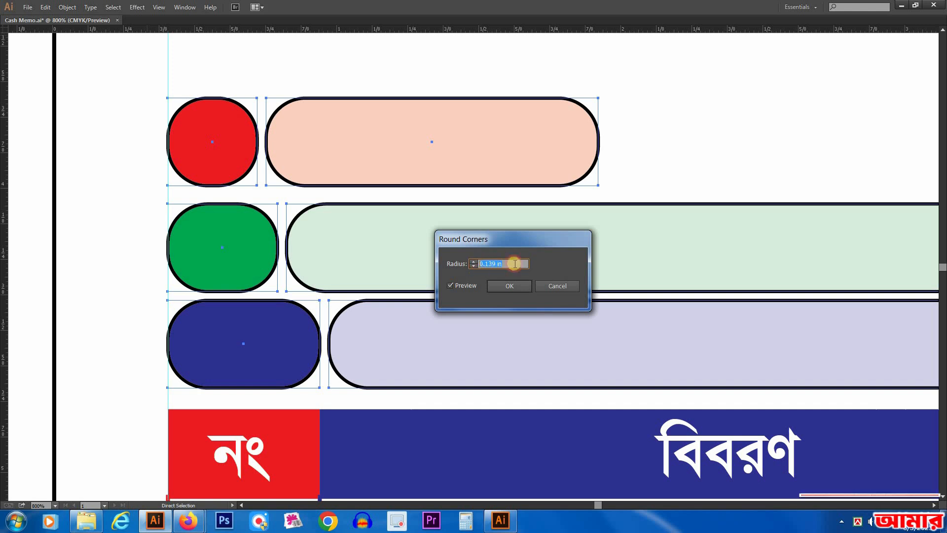
Step: Try corner radii of 0.125 in and 0.2 in on the customer field boxes
key("Down")
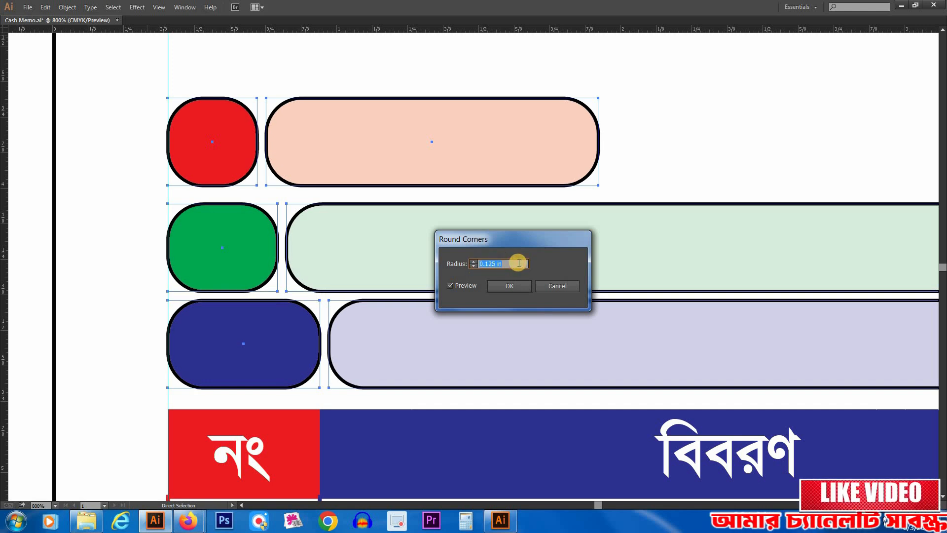
key("shift+Down")
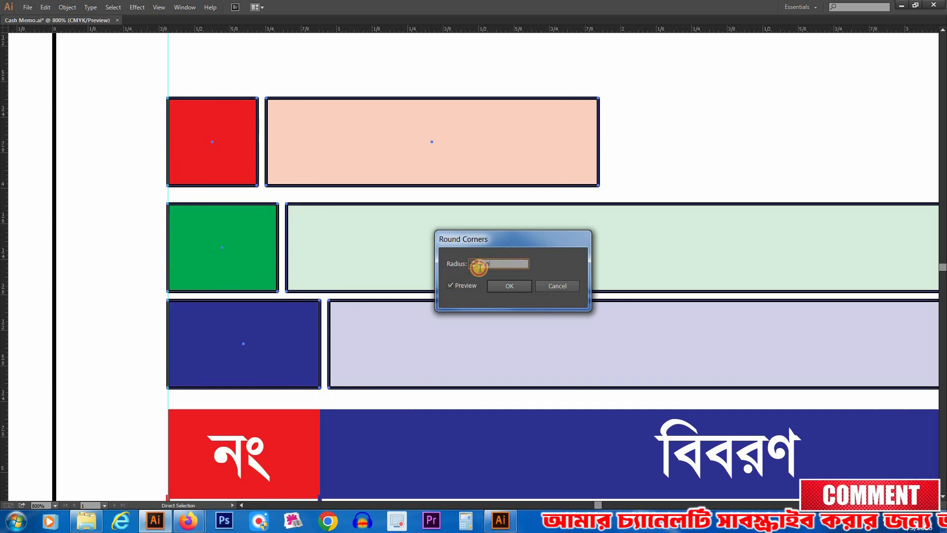
left_click_drag(480, 268, 494, 264)
type(".")
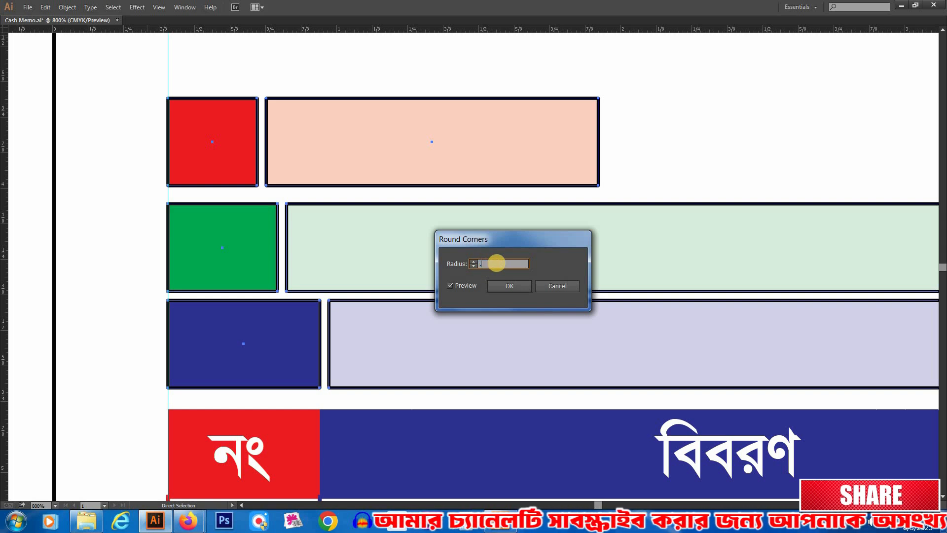
type("2")
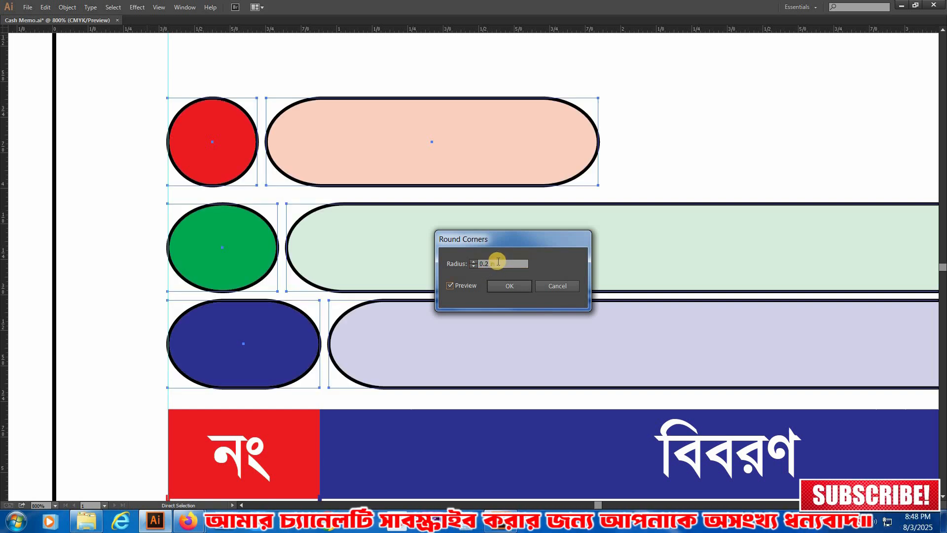
Step: Apply a small corner radius to the customer field boxes and expand the rounded shapes
left_click_drag(499, 262, 487, 263)
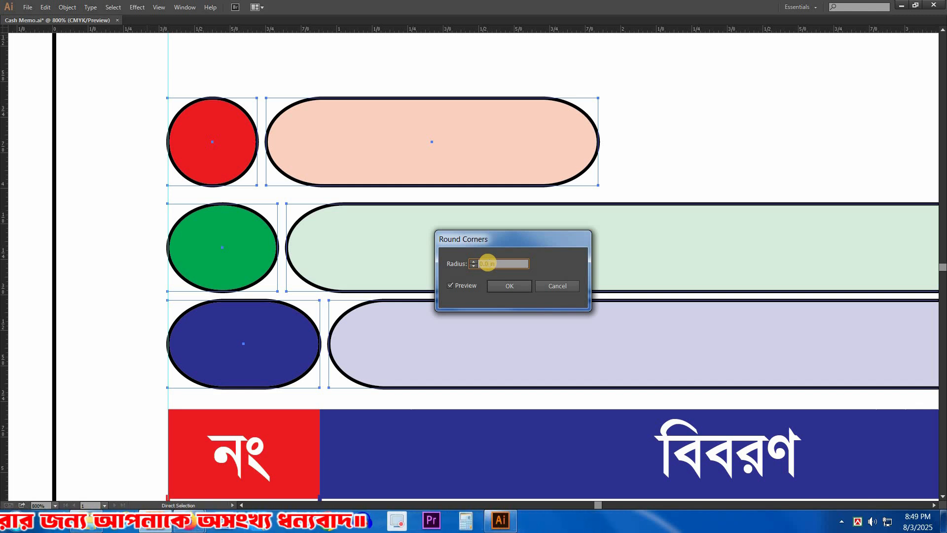
key("Tab")
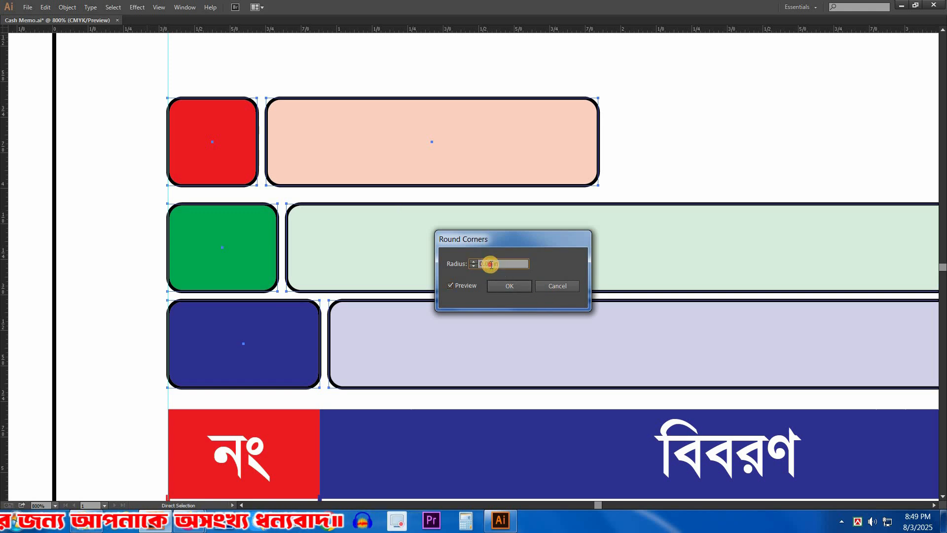
left_click(498, 287)
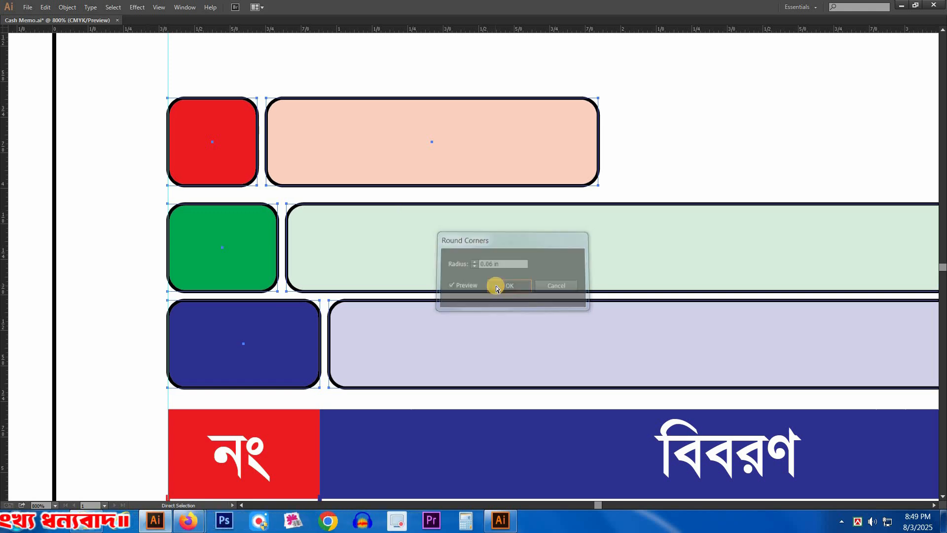
left_click(67, 7)
left_click(101, 135)
left_click(99, 161)
scroll(540, 268, "down", 3)
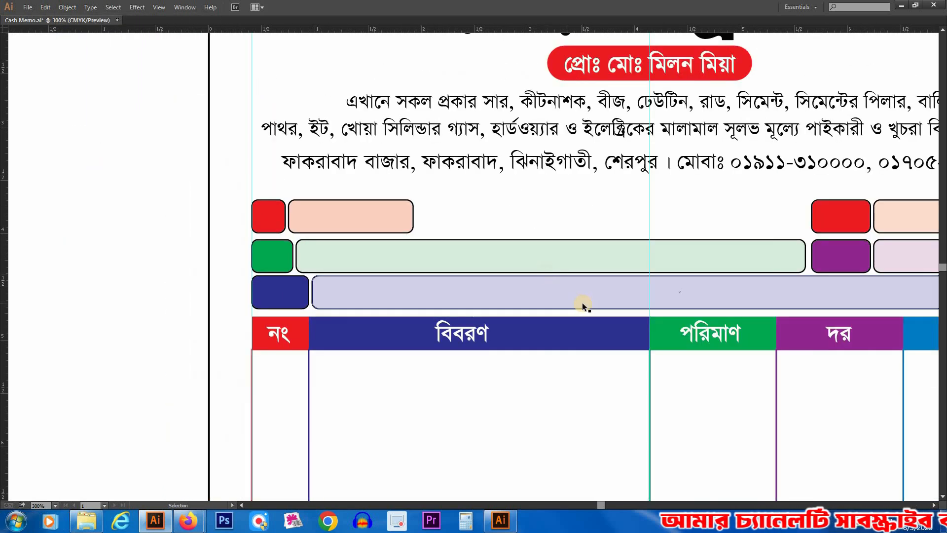
Step: Paste the নং, নাম, ঠিকানা, তারিখ and মোবাঃ texts back in front of their rounded label boxes
key("ctrl+f")
left_click(549, 239)
scroll(656, 277, "down", 1)
left_click_drag(811, 264, 589, 218)
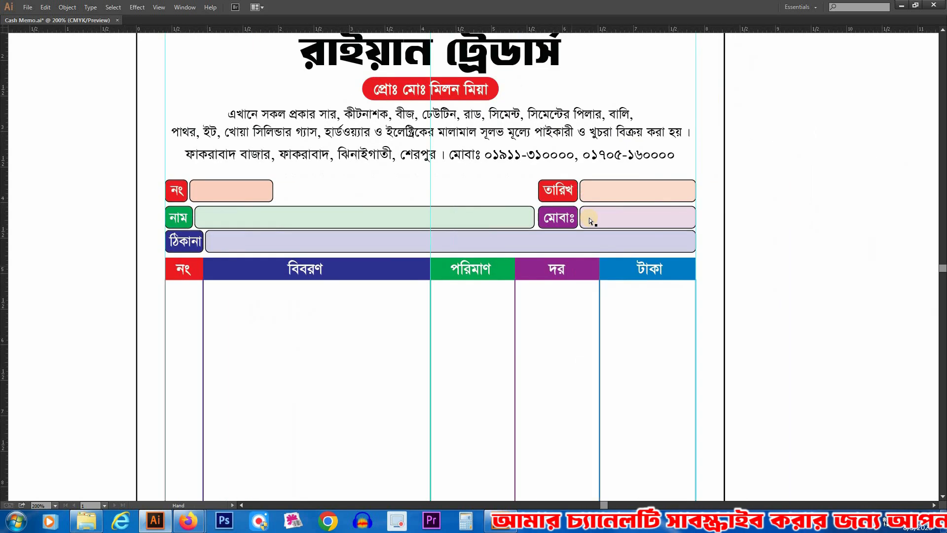
left_click_drag(360, 356, 359, 376)
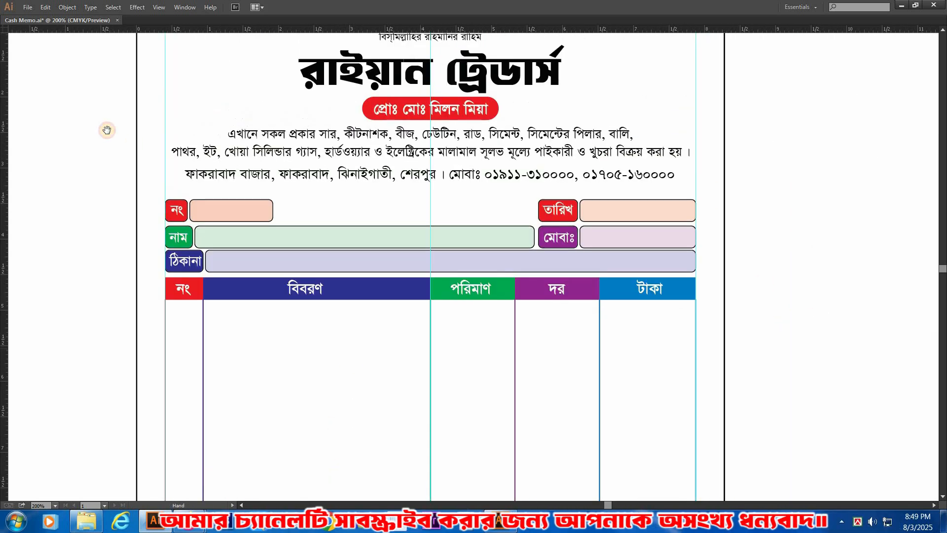
left_click_drag(105, 122, 869, 345)
left_click_drag(460, 270, 476, 311)
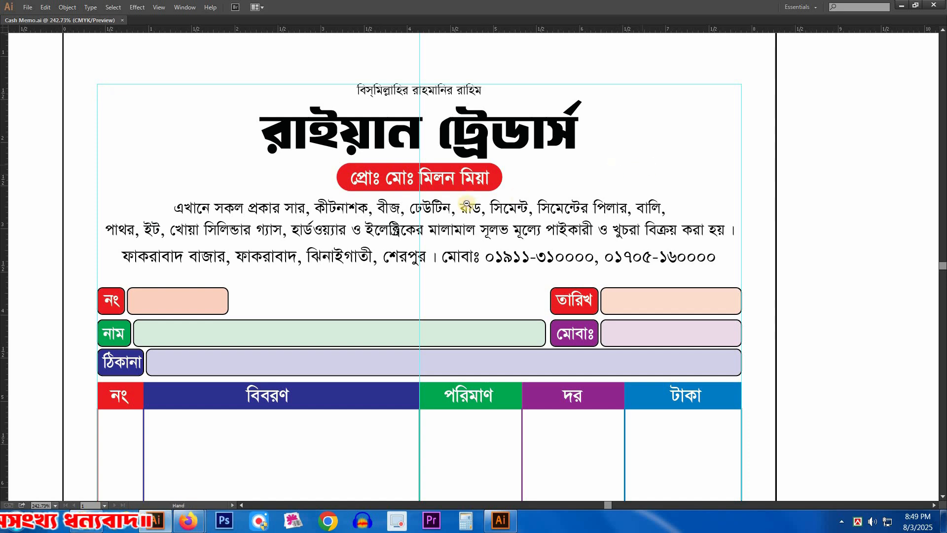
Step: Move the cement, gas-cylinder and steel-rod images from above the page down to its left side
left_click_drag(494, 226, 498, 253)
left_click(498, 253, "alt")
left_click(528, 224, "alt")
left_click(528, 224, "alt")
left_click(533, 196, "alt")
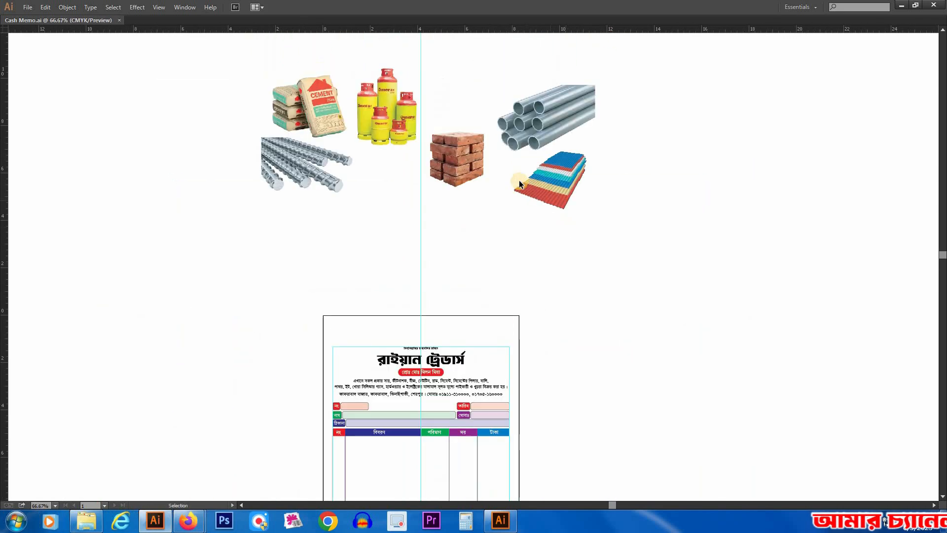
left_click_drag(333, 277, 271, 386)
left_click(438, 223)
scroll(432, 173, "down", 3)
Step: Move the brick, pipe and roofing-sheet images from above the page down to its right side
left_click_drag(393, 71, 391, 132)
left_click_drag(375, 91, 619, 211)
left_click_drag(551, 212, 650, 395)
left_click(585, 260)
left_click_drag(316, 237, 328, 130)
Step: Cluster the pipes and roofing sheets against the bricks, overlapping them, and select all three images
left_click_drag(240, 128, 863, 380)
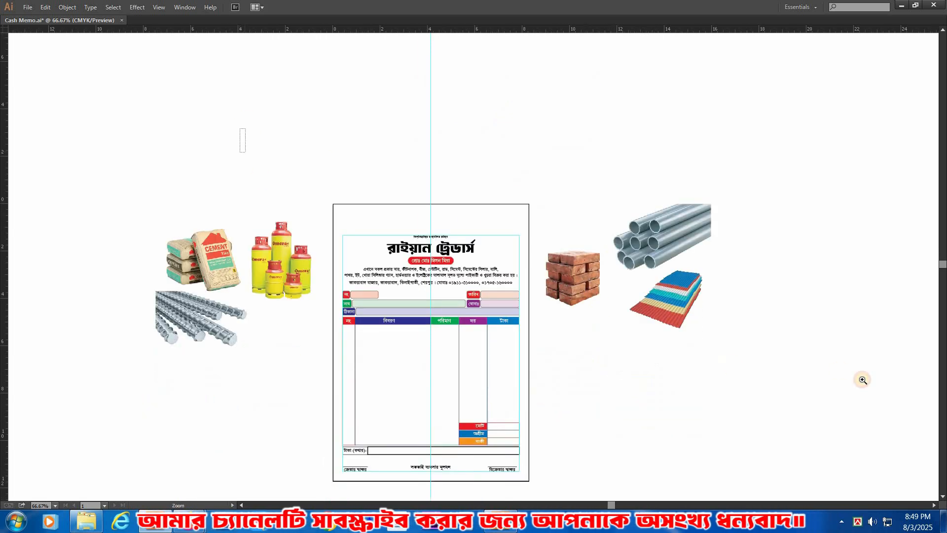
left_click_drag(571, 237, 591, 210)
left_click(537, 263)
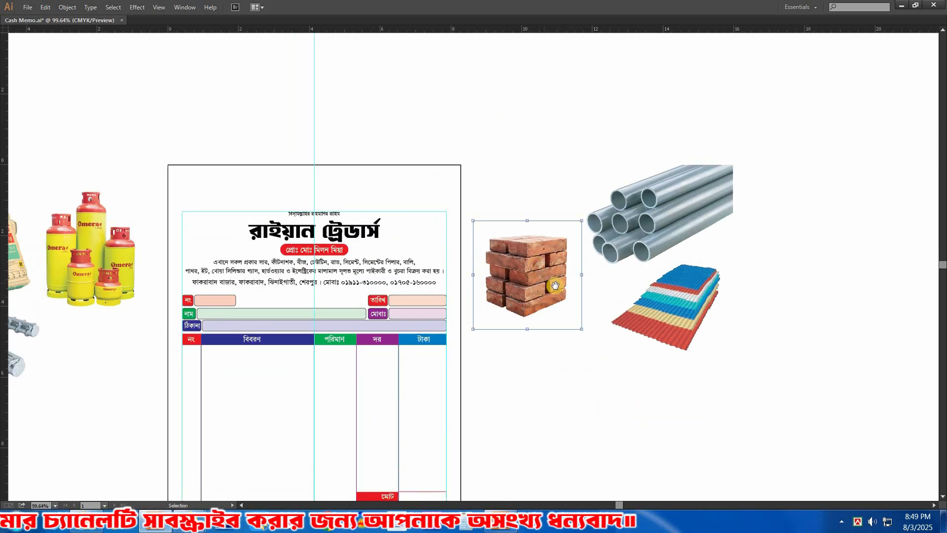
left_click_drag(669, 207, 612, 206)
left_click_drag(683, 322, 606, 308)
left_click_drag(534, 334, 534, 335)
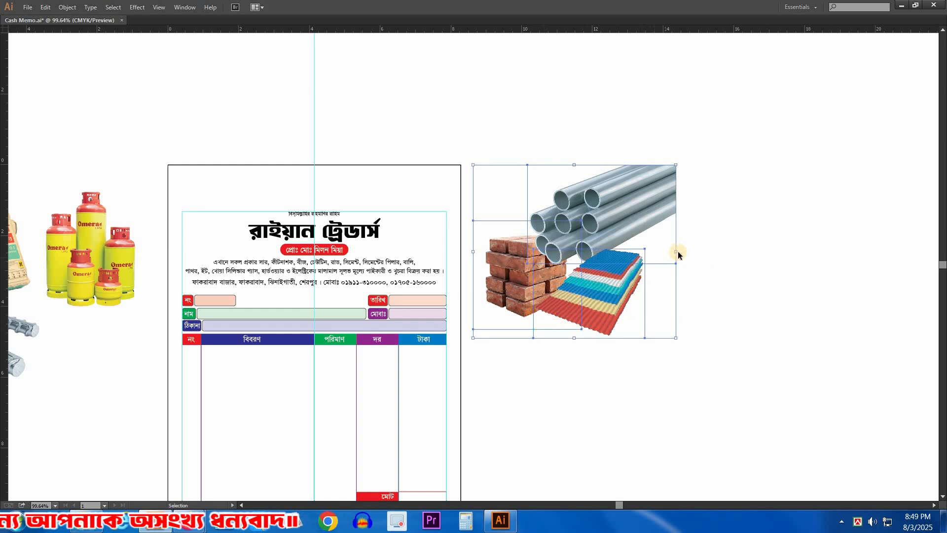
Step: Scale down the brick, pipe and roofing-sheet cluster and place it at the right end of the header
left_click_drag(620, 264, 591, 272)
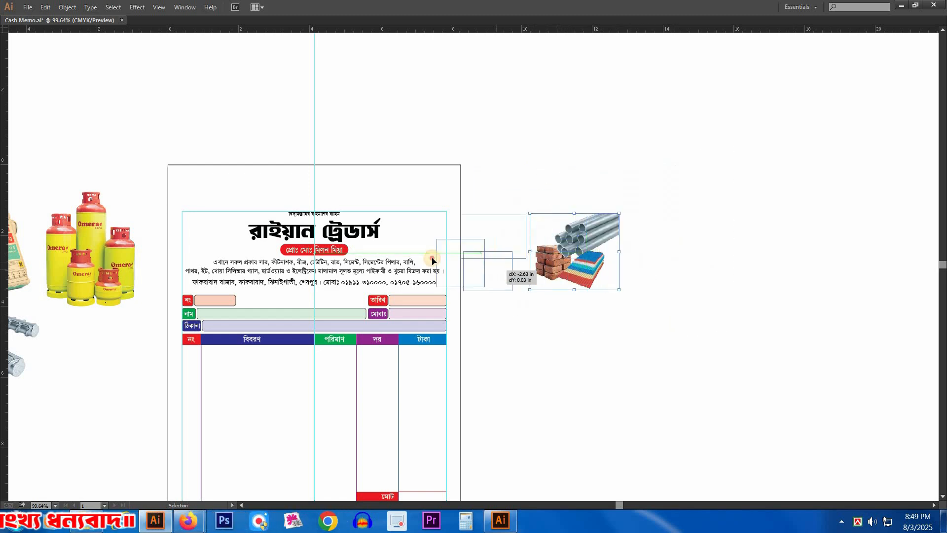
left_click_drag(436, 261, 358, 222)
left_click_drag(546, 290, 546, 291)
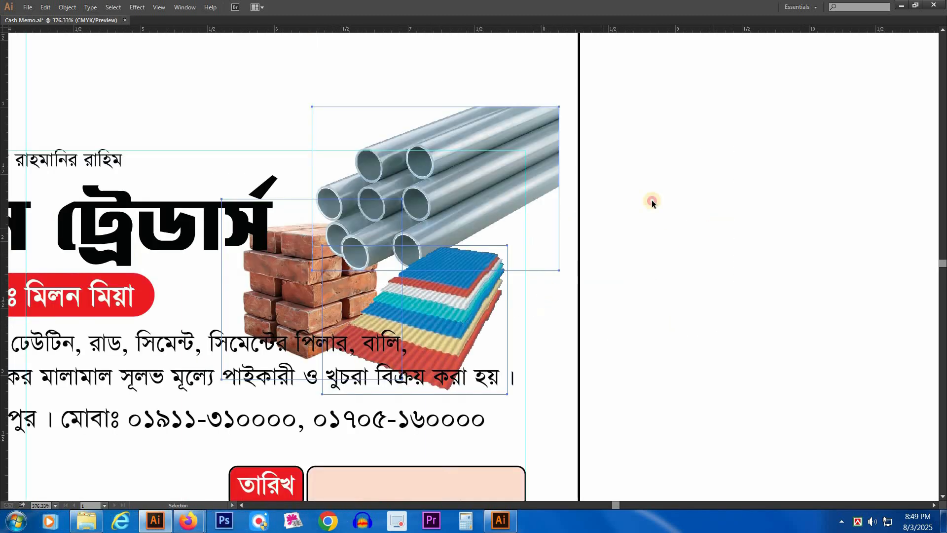
Step: Align the pipes and roofing sheets with the page's right edge and tuck the bricks closer to them
left_click_drag(543, 146, 543, 147)
left_click(547, 267)
left_click_drag(449, 326, 474, 264)
left_click_drag(533, 226, 520, 236)
left_click_drag(591, 235, 605, 235)
left_click(695, 264)
mouse_move(336, 221)
left_mouse_down()
mouse_move(369, 206)
mouse_move(351, 218)
left_mouse_up()
left_click_drag(354, 223, 360, 223)
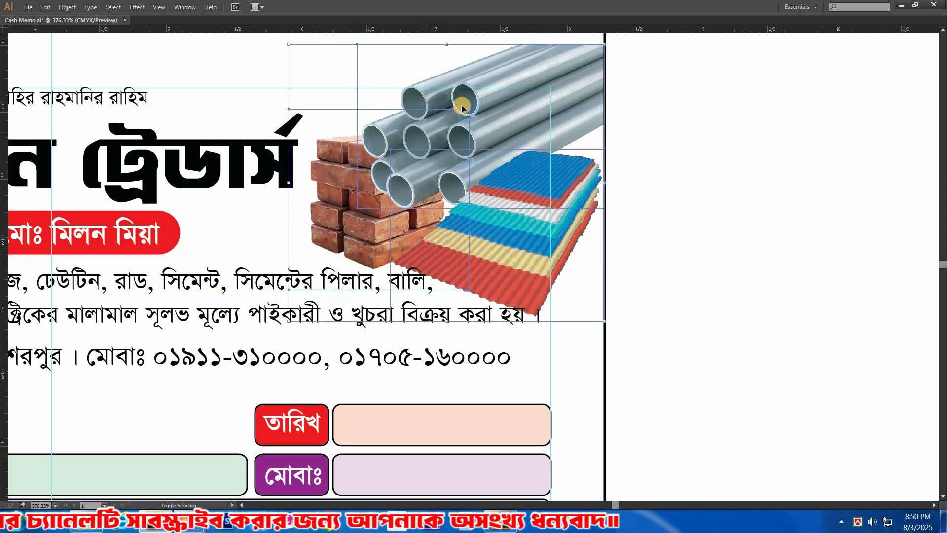
Step: Select the brick, pipe and roofing-sheet images together and change their stacking order
right_click(463, 107)
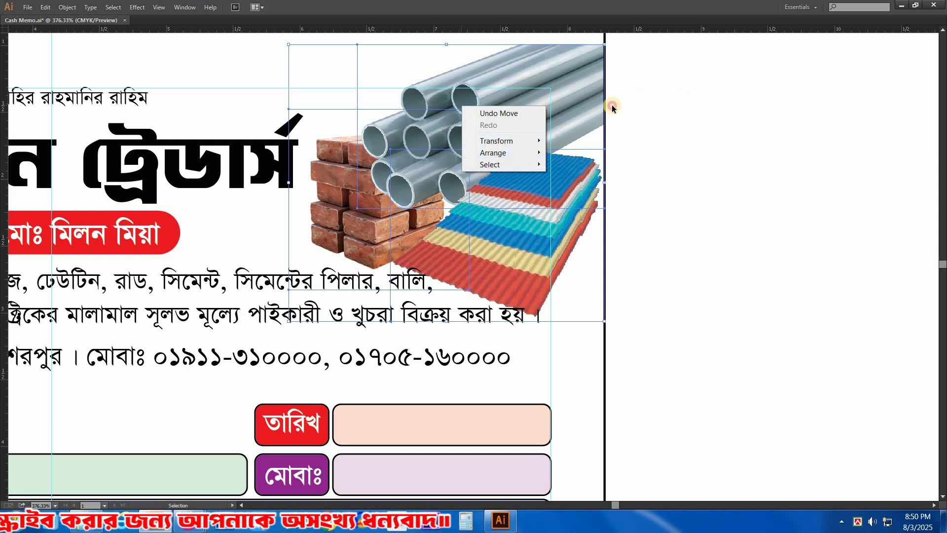
left_click(366, 62)
right_click(507, 190)
left_click(427, 97)
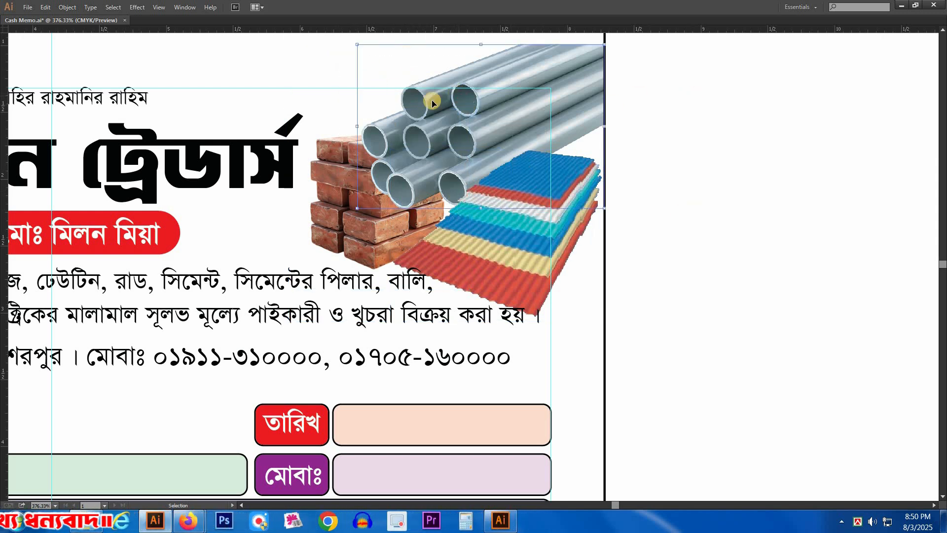
left_click_drag(398, 41, 496, 251)
right_click(482, 150)
left_click(635, 196)
left_click(478, 175)
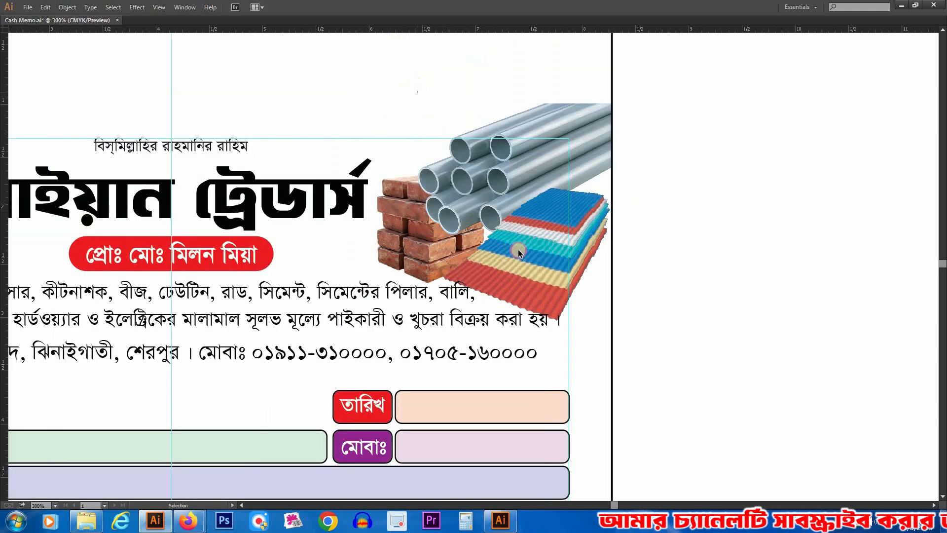
Step: Scale the brick, pipe and roofing-sheet images down slightly while keeping them against the page's right edge
left_click(532, 253)
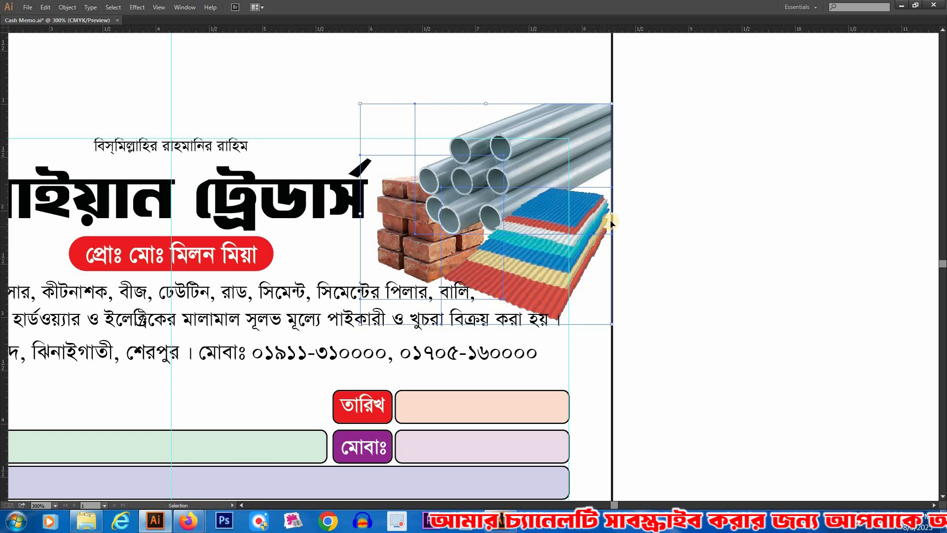
left_click_drag(602, 249, 555, 256)
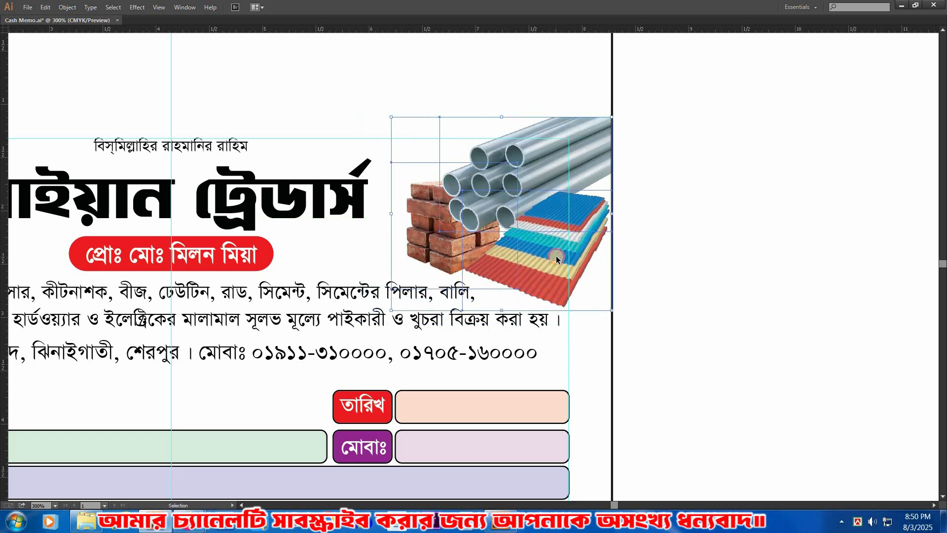
left_click(381, 233)
Step: Cluster the gas cylinders and steel rods closely around the cement bags beside the page's left side
left_click_drag(381, 232, 690, 220)
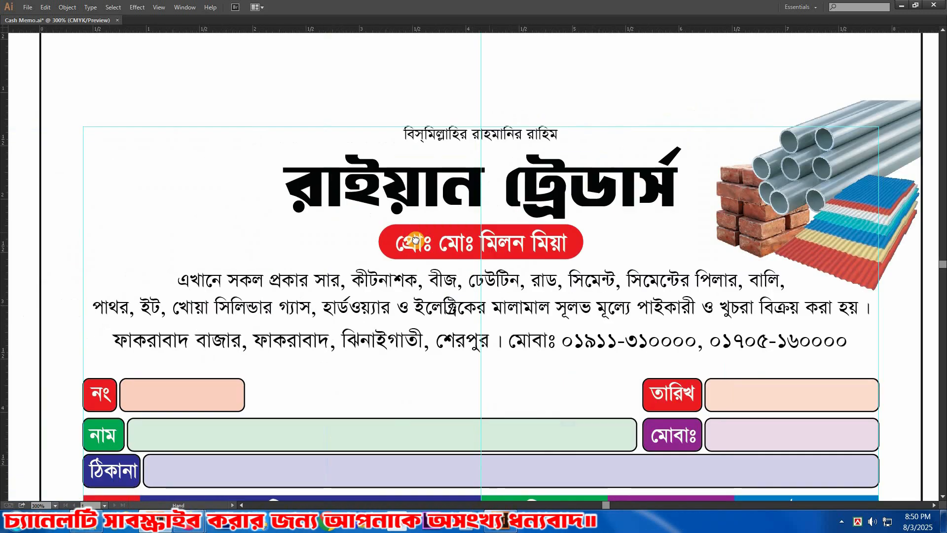
left_click_drag(317, 229, 467, 224)
scroll(550, 243, "down", 1)
left_click_drag(795, 251, 627, 243)
left_click_drag(119, 274, 494, 275)
left_click(296, 265)
left_click_drag(495, 226, 747, 162)
left_click(270, 368)
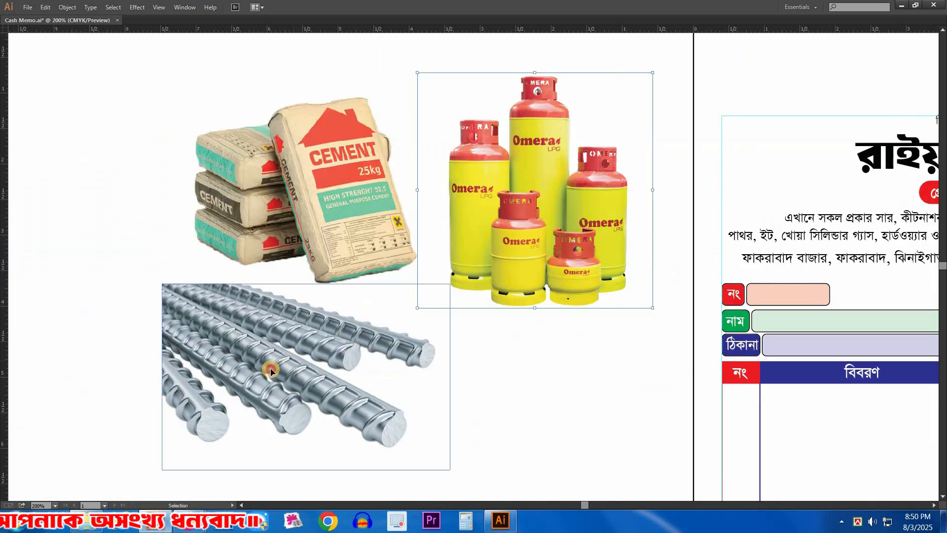
left_click_drag(622, 307, 529, 307)
left_click_drag(455, 212, 413, 221)
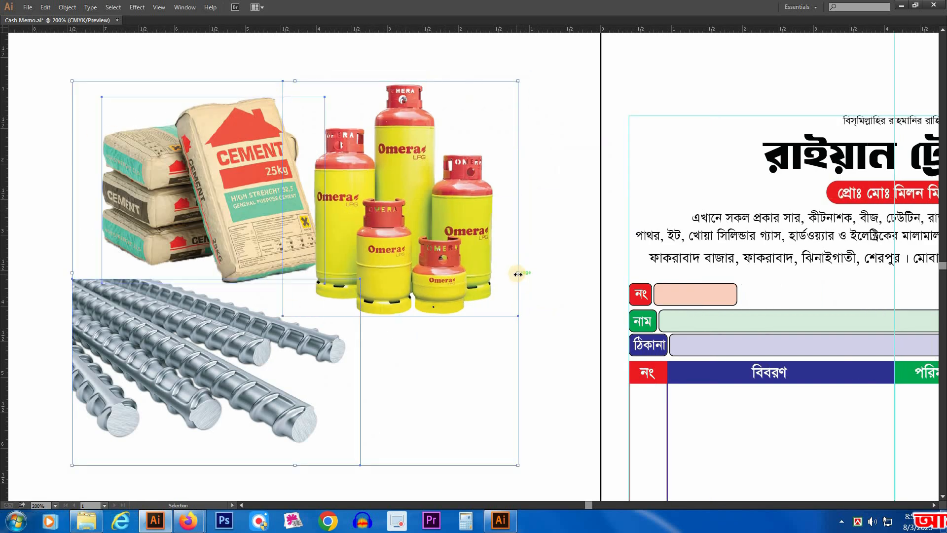
Step: Scale down the cement, gas-cylinder and steel-rod cluster and place it at the left end of the header
left_click_drag(390, 275, 357, 272)
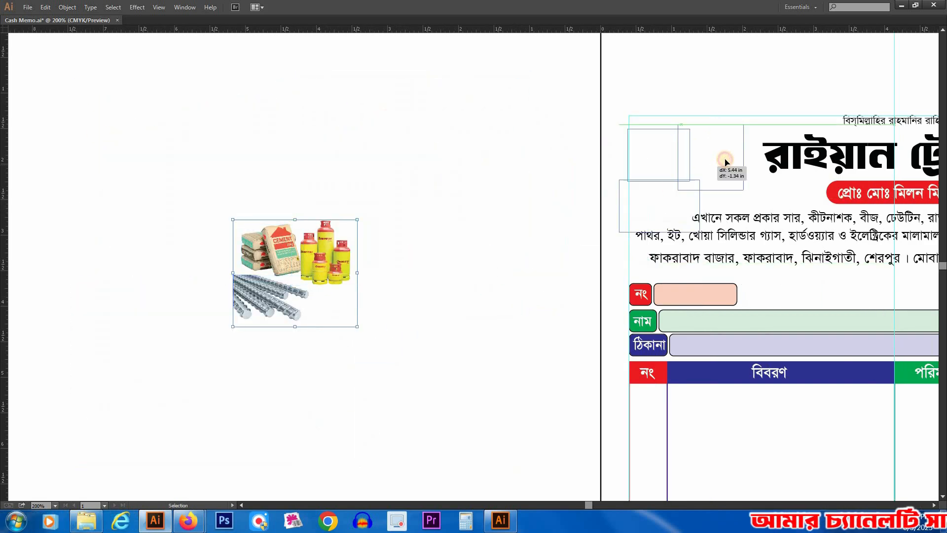
left_click_drag(709, 174, 708, 174)
left_click_drag(726, 176, 398, 186)
left_click_drag(221, 87, 580, 298)
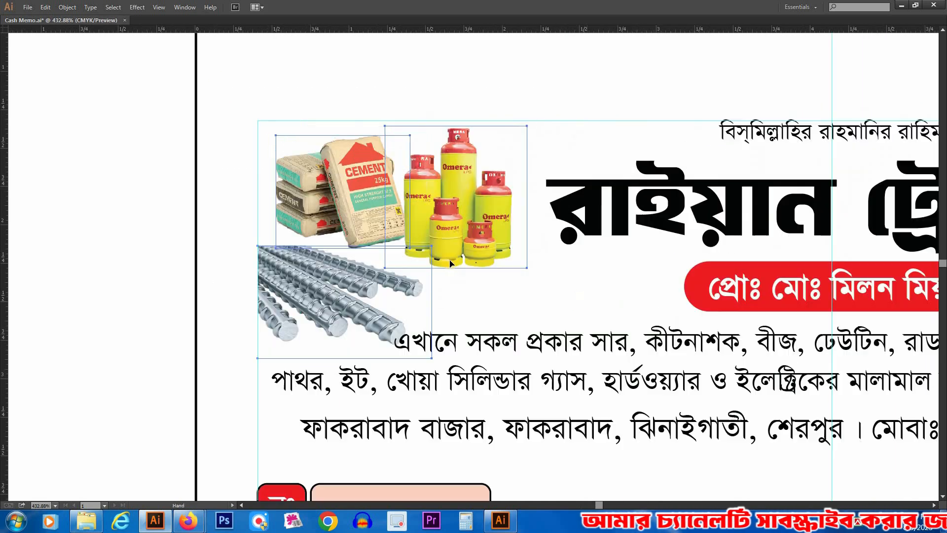
Step: Shift the steel rods towards the page's left edge and enlarge them to about 1.34 in wide
left_click(114, 241)
left_click_drag(318, 302, 271, 290)
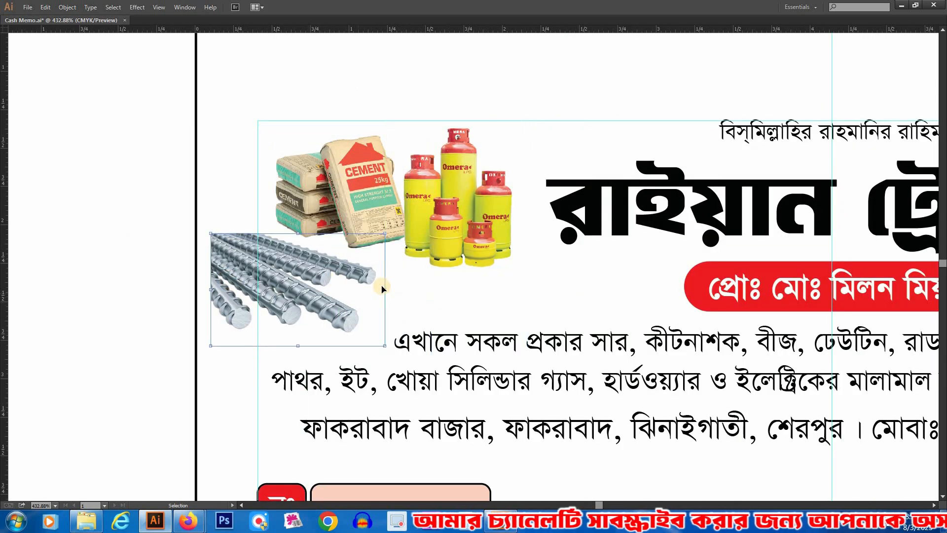
left_click_drag(385, 291, 398, 290)
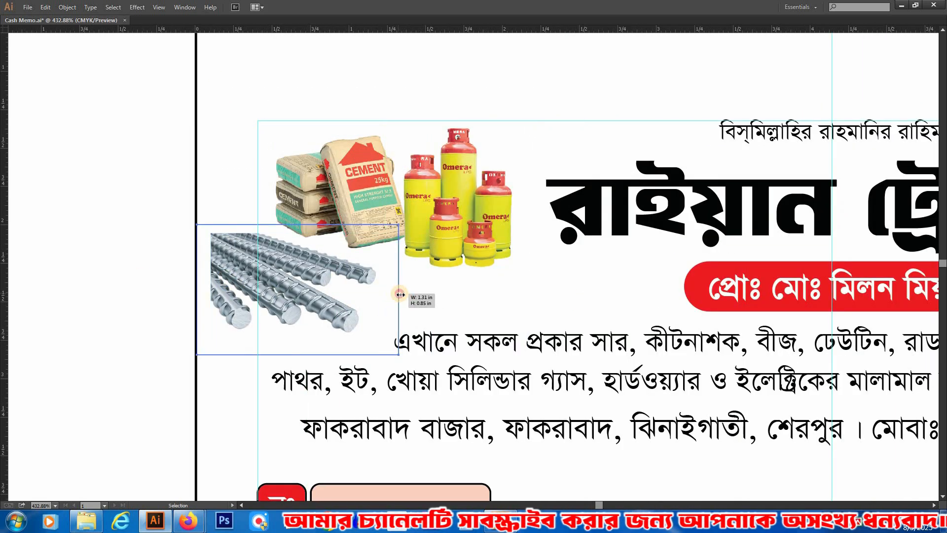
Step: Move the cement bags above the steel rods and the gas cylinders beside the bags, overlapping all three images at the page's left edge
left_click(123, 250)
mouse_move(408, 195)
left_mouse_down()
mouse_move(388, 185)
mouse_move(400, 186)
left_mouse_up()
left_click_drag(344, 180, 303, 184)
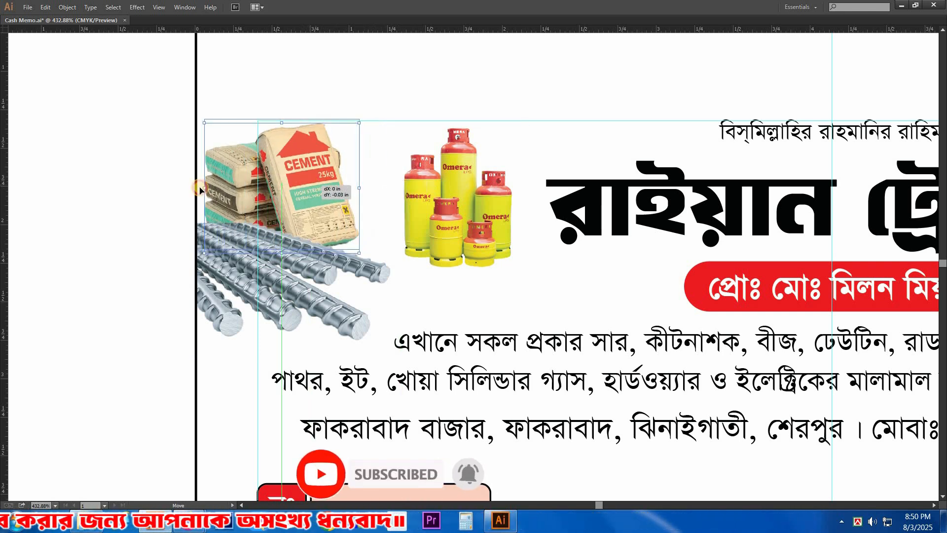
left_click(467, 201)
left_click_drag(467, 200, 426, 237)
left_click_drag(346, 207, 349, 201)
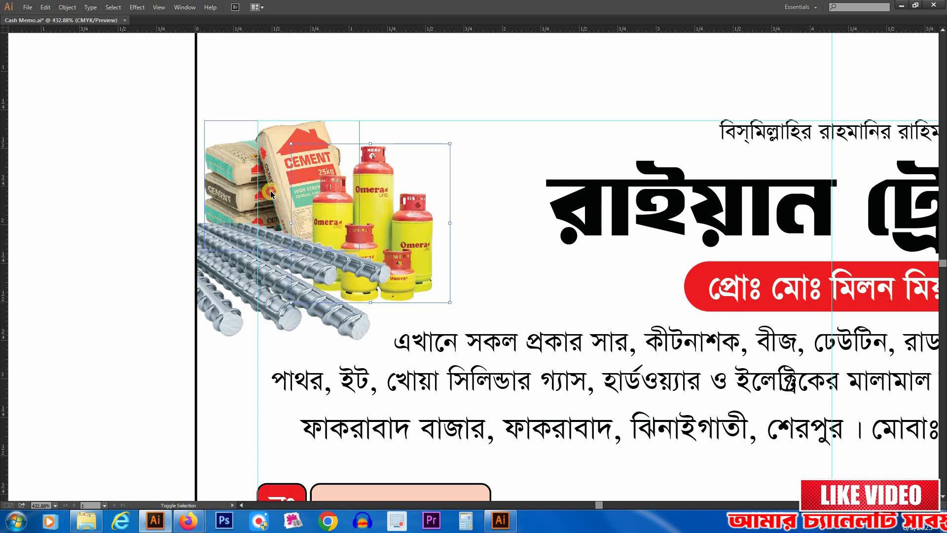
Step: Enlarge the cement, gas-cylinder and steel-rod cluster slightly, keeping it against the page's left edge
left_click(274, 233, "shift")
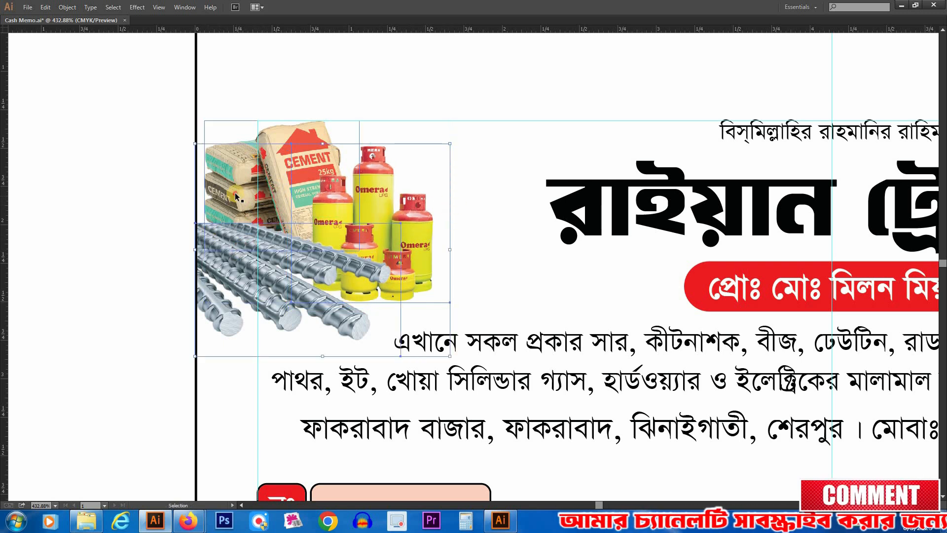
left_click_drag(450, 249, 464, 240)
left_click_drag(340, 232, 351, 232)
left_click(140, 200)
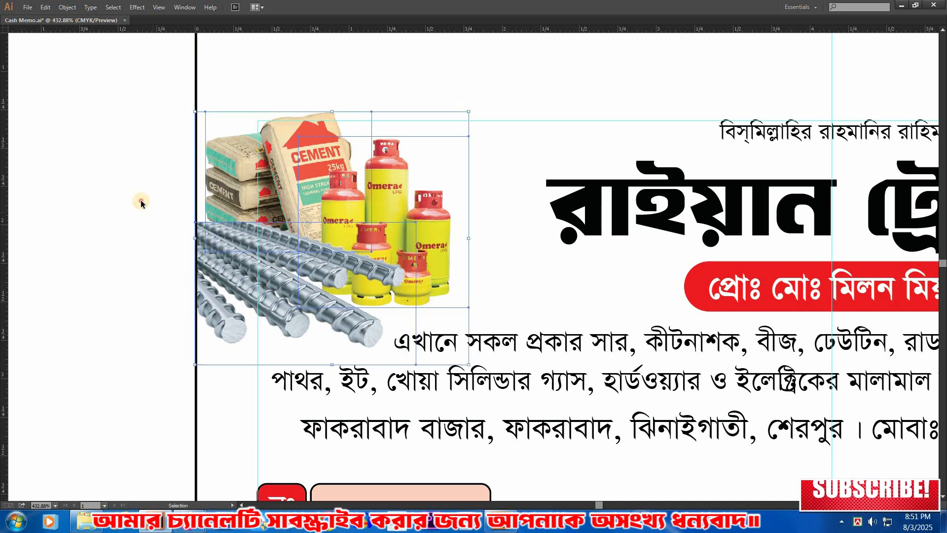
Step: Widen the shop-name title evenly about its centre to about 4.25 in
left_click(508, 271, "ctrl+alt")
left_click_drag(585, 282, 277, 260)
left_click(606, 194)
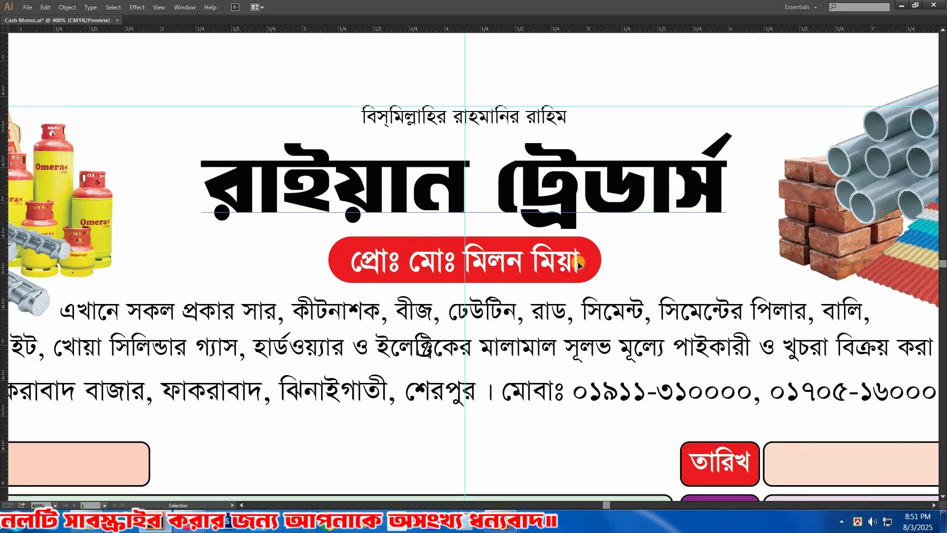
left_click_drag(422, 208, 418, 213)
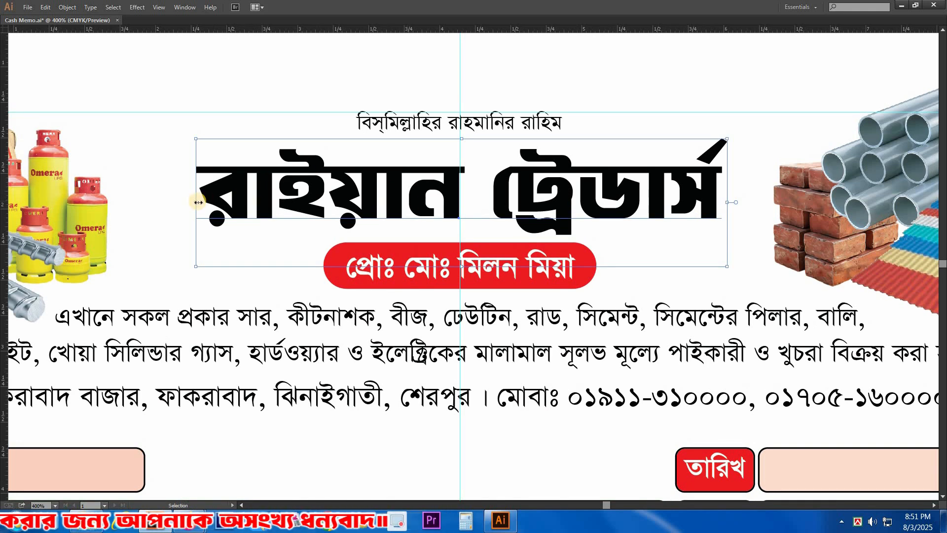
left_click_drag(168, 200, 160, 200)
left_click_drag(246, 199, 240, 198)
left_click_drag(607, 204, 587, 197)
Step: Colour the title's first word "রাইয়ান" blue with C 100, M 100, Y 0, K 0
key("ctrl+minus")
key("Tab")
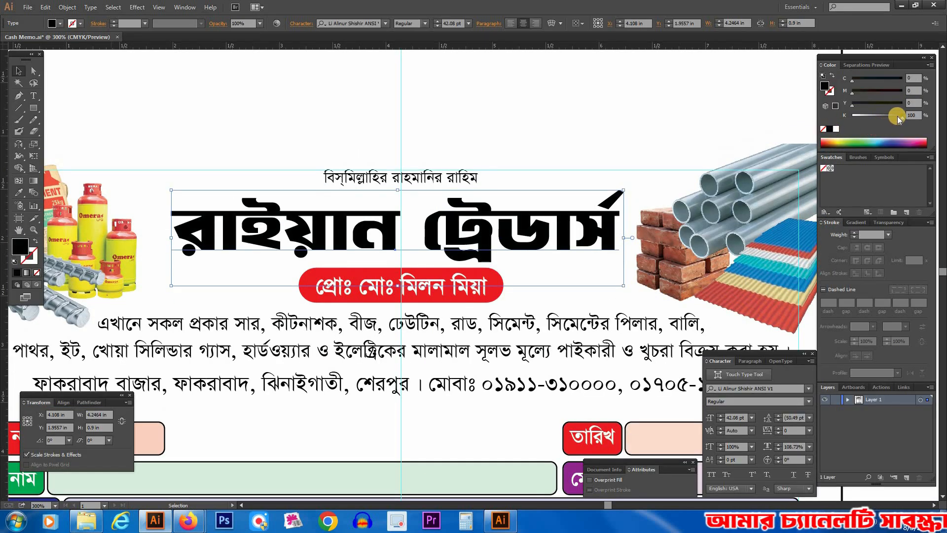
left_click(539, 168)
left_click(482, 232)
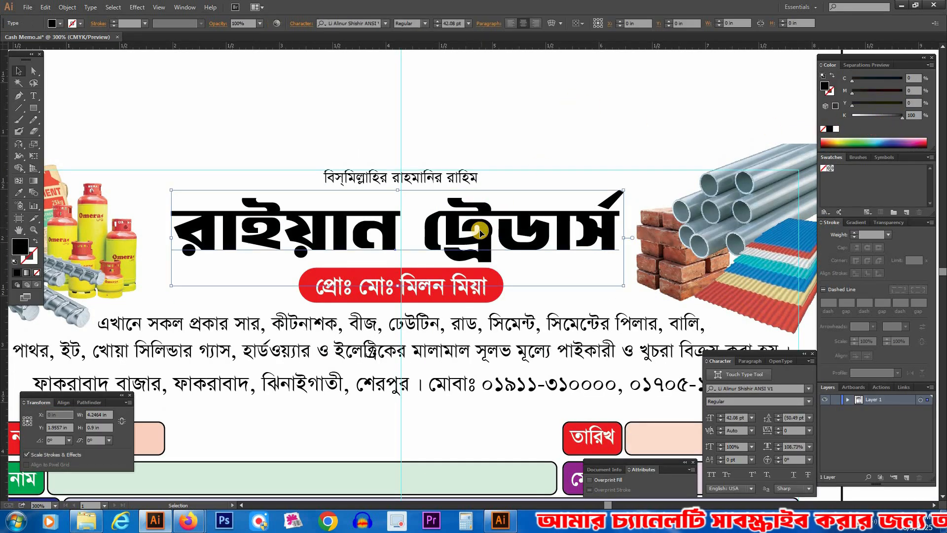
key("t")
left_click_drag(166, 239, 400, 240)
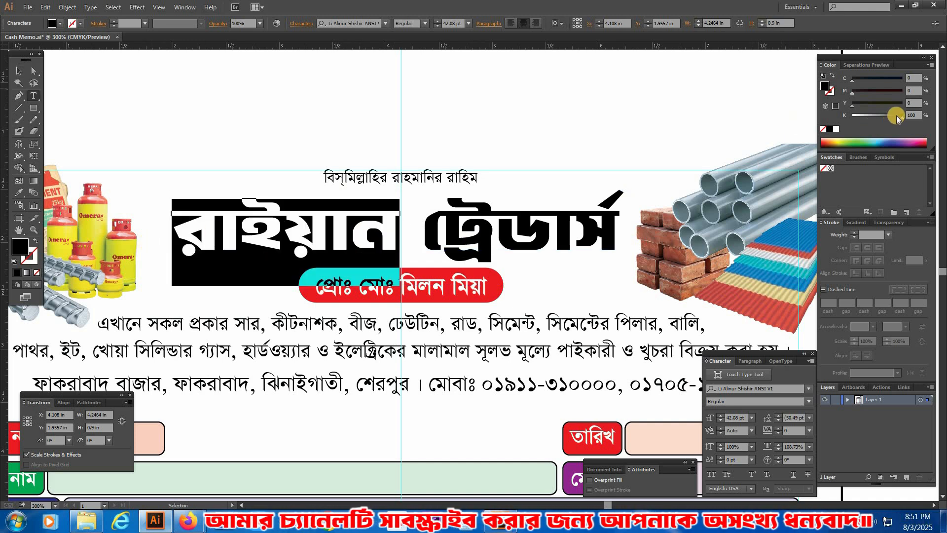
left_click(836, 128)
left_click_drag(854, 81, 905, 93)
left_click(526, 83)
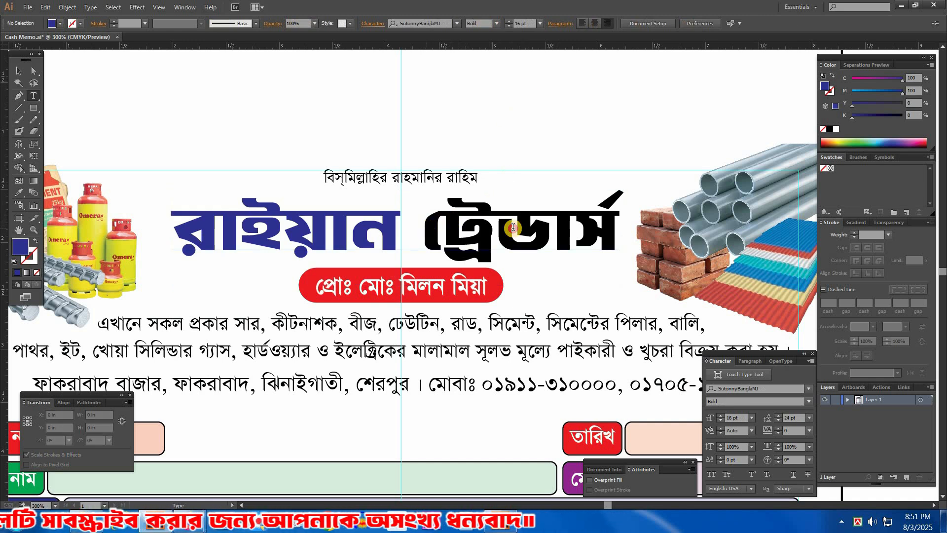
Step: Colour the title's second word "ট্রেডার্স" green with C 100, M 0, Y 100, K 45
left_click_drag(422, 231, 669, 217)
left_click_drag(852, 105, 875, 118)
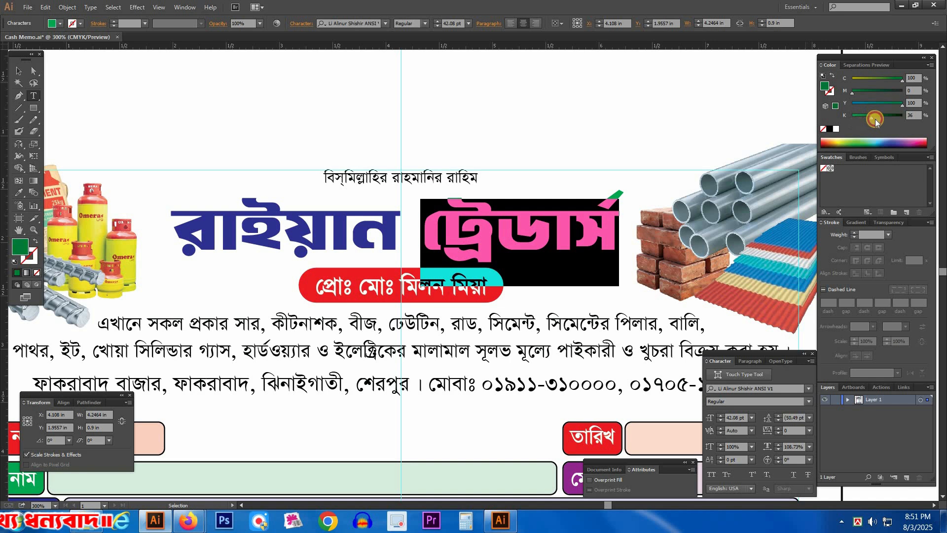
left_click(613, 92, "ctrl")
Step: Stretch the shop-name title upward to a height of about 0.97 in
key("v")
left_click_drag(182, 138, 737, 348)
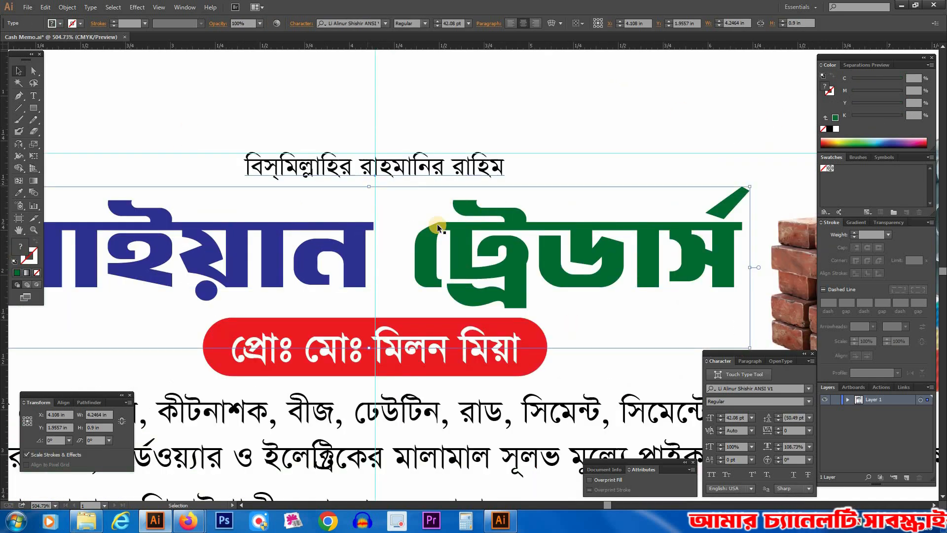
left_click_drag(371, 187, 372, 174)
key("ctrl+shift+a")
left_click(457, 248, "ctrl+alt")
left_click(458, 247, "ctrl+alt")
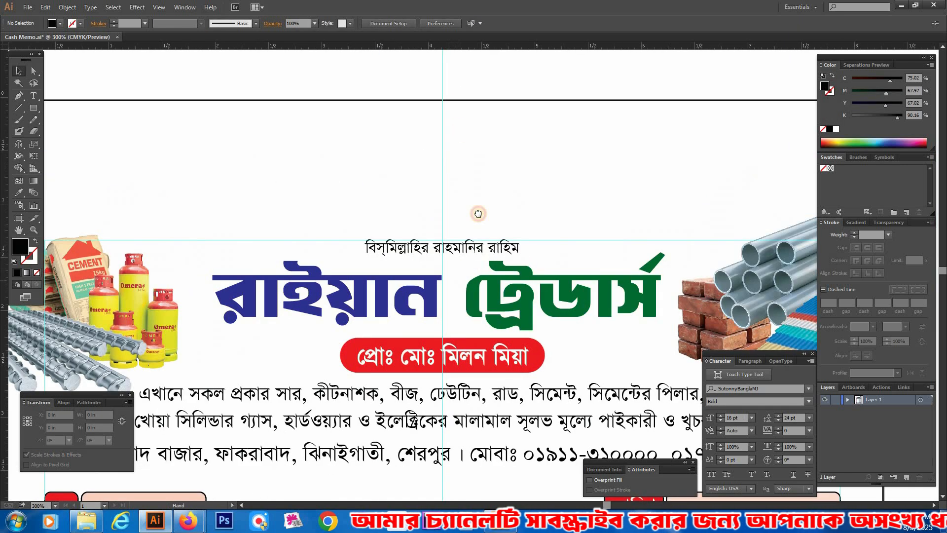
left_click_drag(478, 212, 492, 126)
left_click(621, 223)
left_click(536, 72)
left_click(563, 223)
key("ctrl+shift+a")
left_click(563, 223)
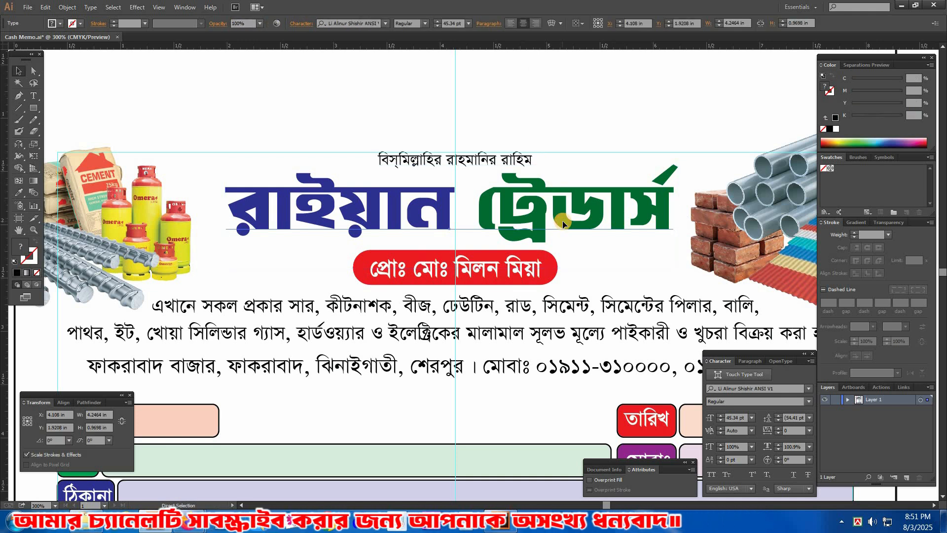
left_click_drag(191, 152, 734, 352)
left_click_drag(612, 266, 601, 265)
left_click(600, 264, "ctrl+alt")
left_click(549, 265, "ctrl+alt")
left_click(498, 240)
left_click_drag(542, 245, 553, 223)
left_click(505, 269)
left_click(531, 226)
left_click(578, 114)
Step: Back the title with a white-filled copy that has a 5 pt white stroke and a rearmost copy with an 8 pt black stroke
left_click(534, 204)
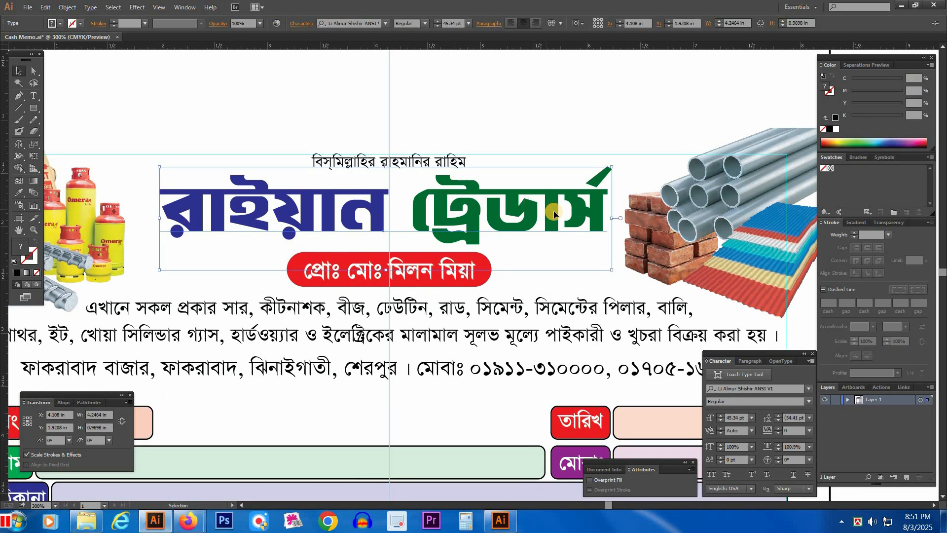
left_click(591, 182)
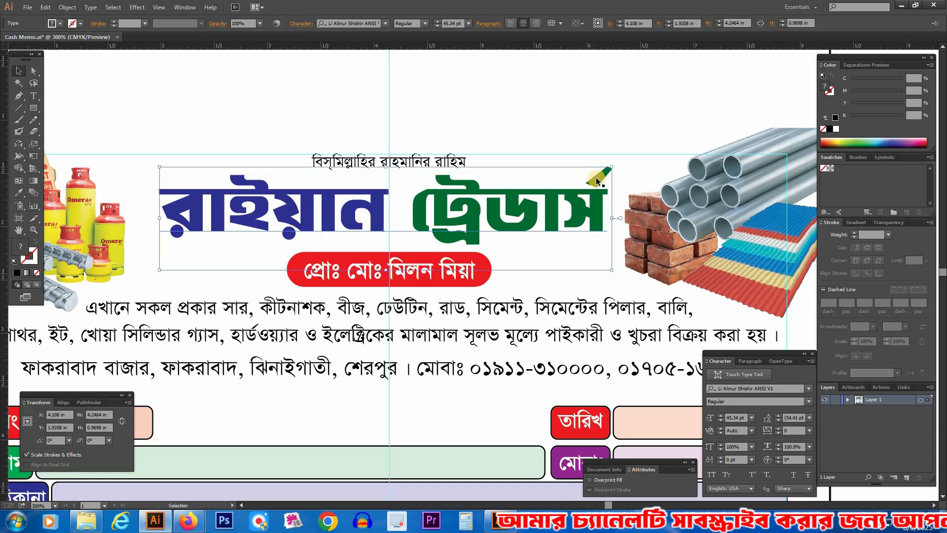
left_click(855, 232)
left_click(855, 232)
left_click(855, 232)
left_click(855, 232)
left_click(867, 261)
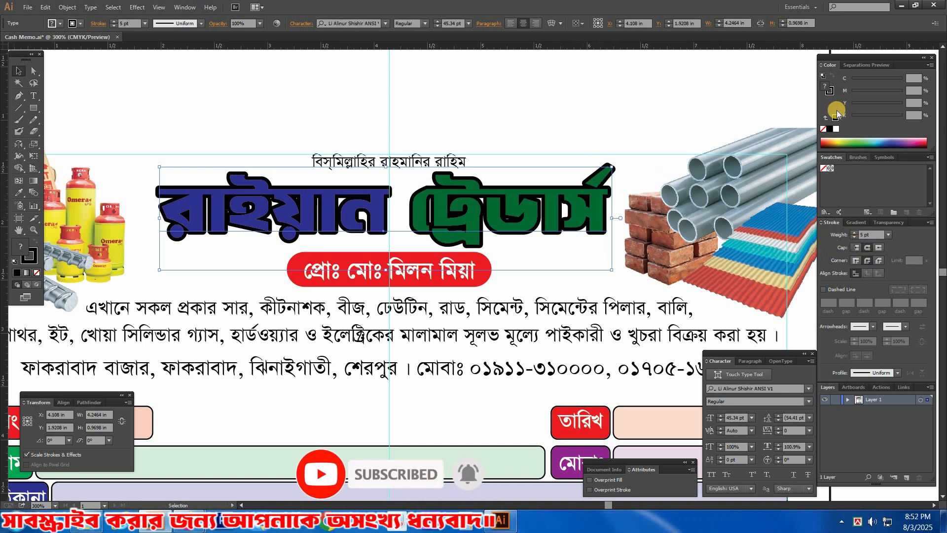
left_click(835, 130)
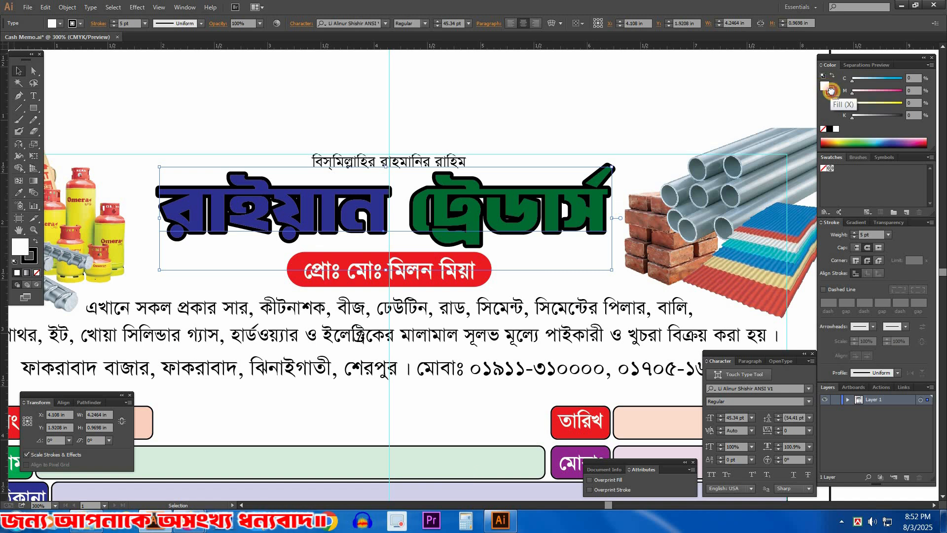
left_click_drag(829, 98, 830, 93)
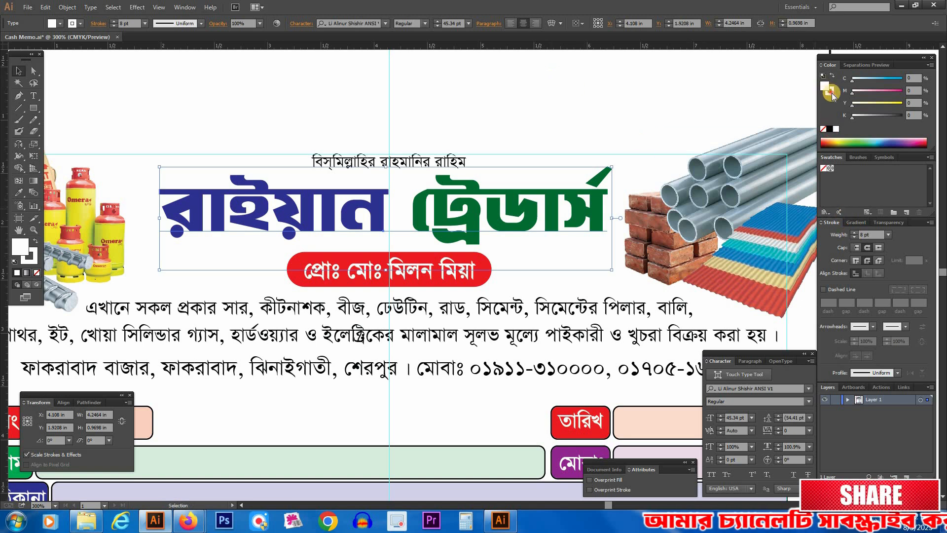
left_click(829, 130)
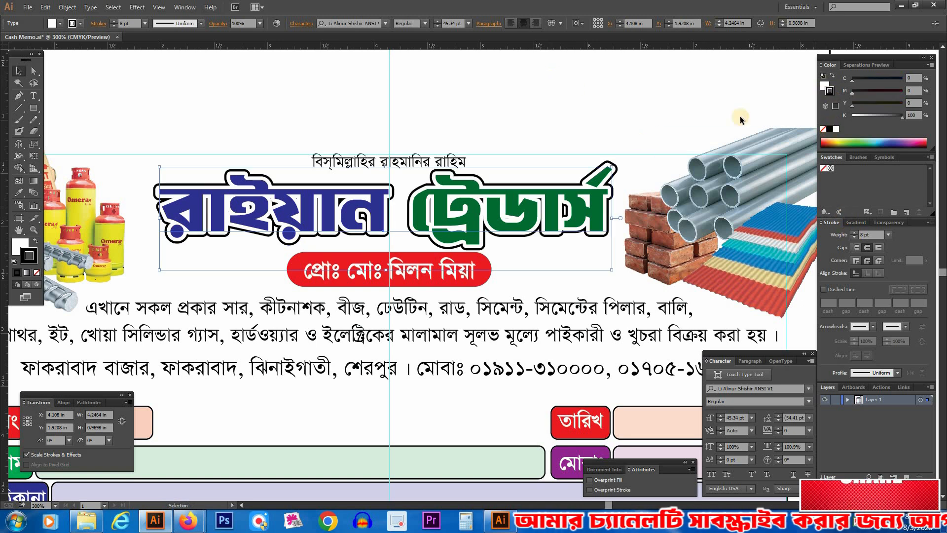
left_click(552, 97)
Step: Hide the coloured front title to check its backing copies, and show it again
key("Tab")
key("ctrl+space")
left_click_drag(109, 138, 783, 292)
left_click_drag(541, 255, 551, 249)
left_click(508, 248)
key("ctrl+3")
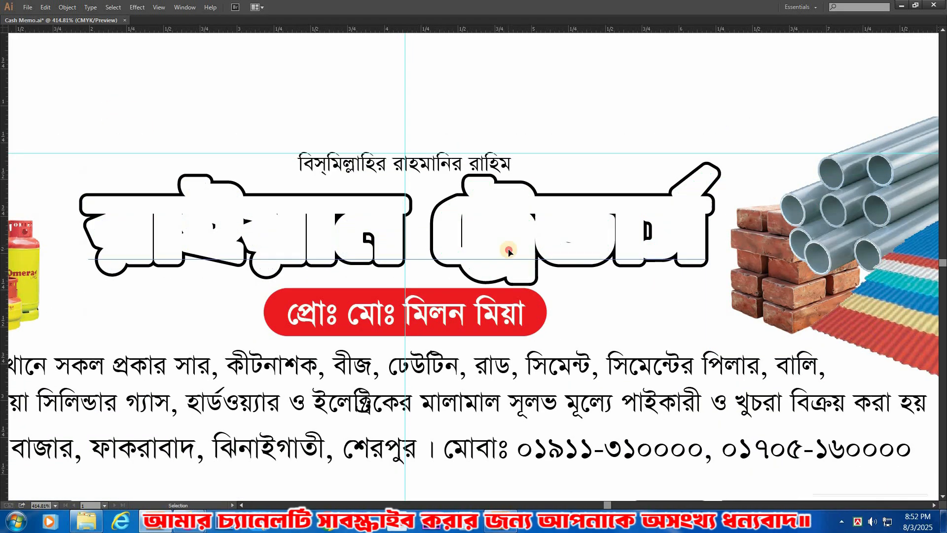
key("ctrl+alt+3")
key("v")
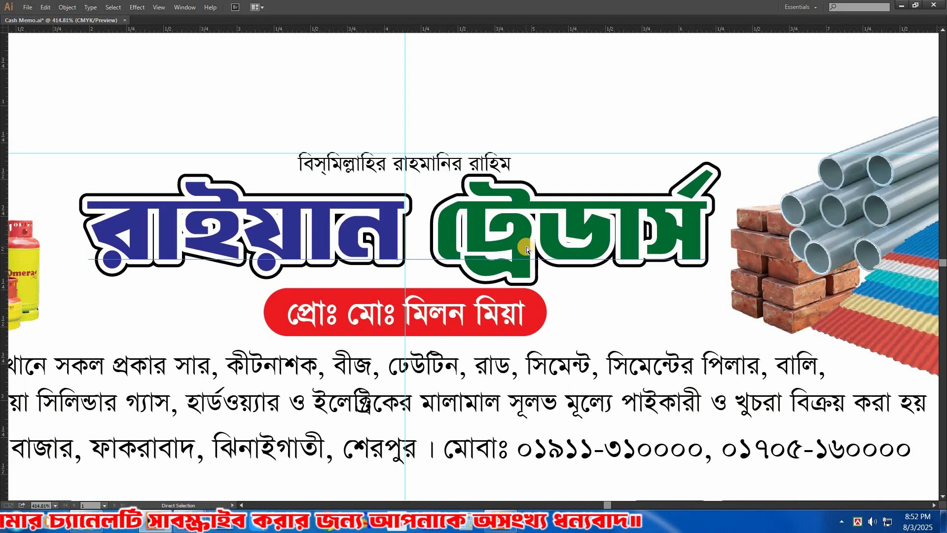
Step: Reduce the keyboard increment in the preferences and nudge the coloured title with its white backing up and left, offsetting it from the black copy
key("a")
key("ctrl+k")
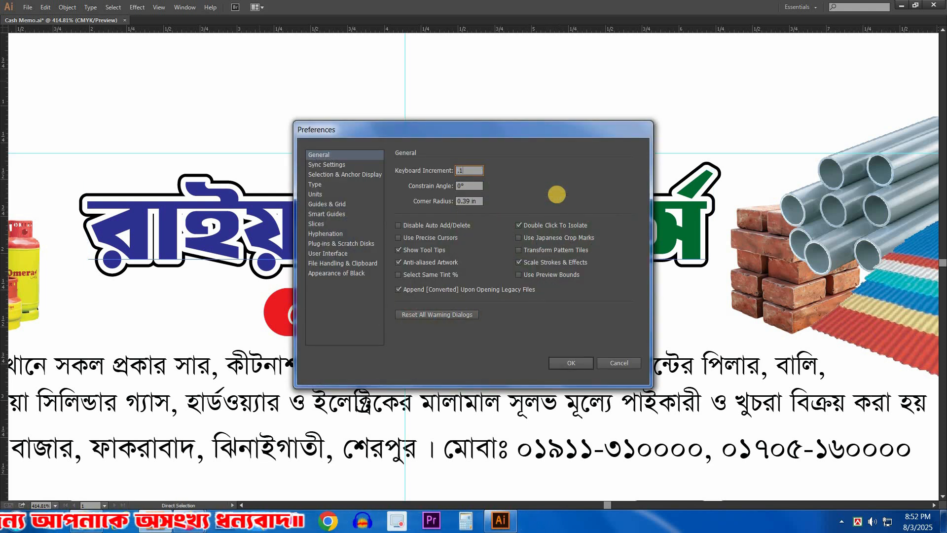
key("Return")
key("v")
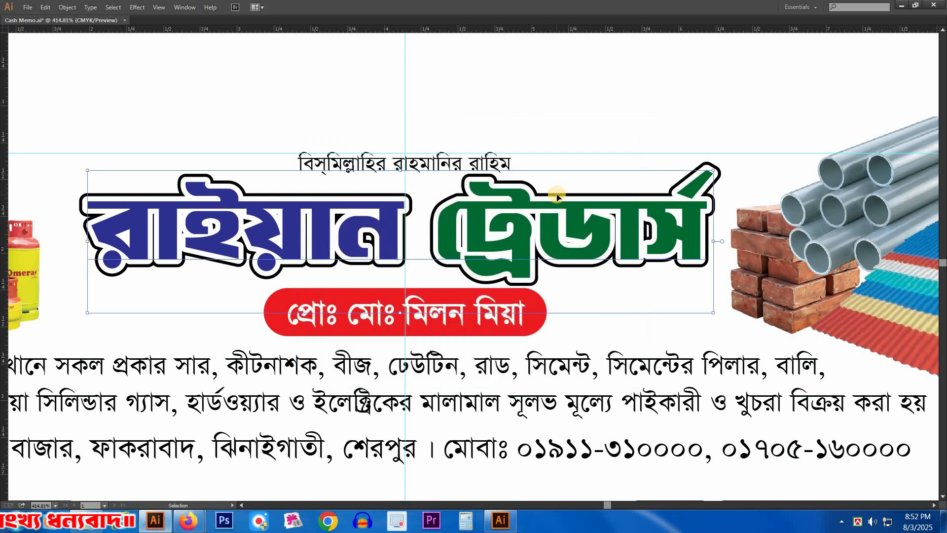
key("Up")
key("Up")
key("Up")
key("Up")
key("Up")
key("Up")
key("Up")
key("Up")
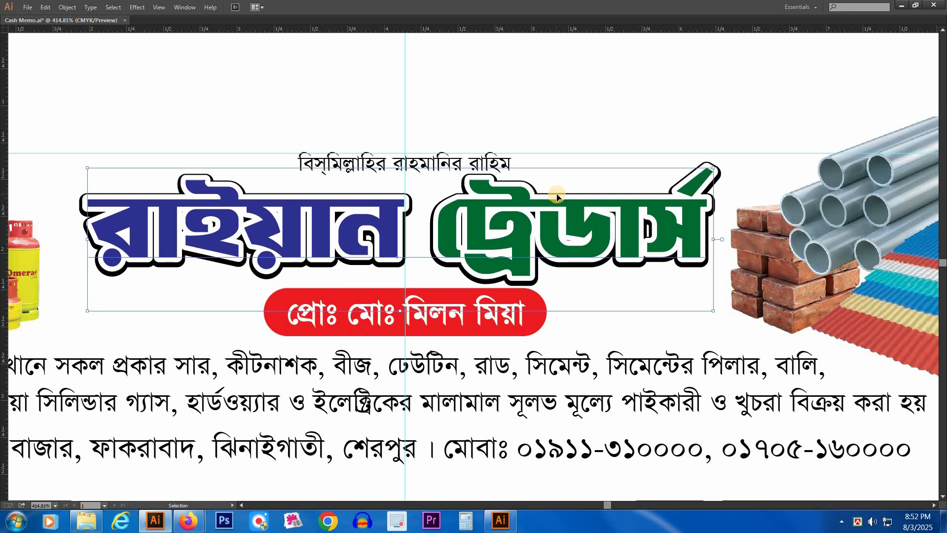
key("Left")
key("Left")
key("Up")
key("Up")
key("Up")
key("Up")
key("Up")
key("Left")
key("Left")
key("Left")
key("Left")
key("Left")
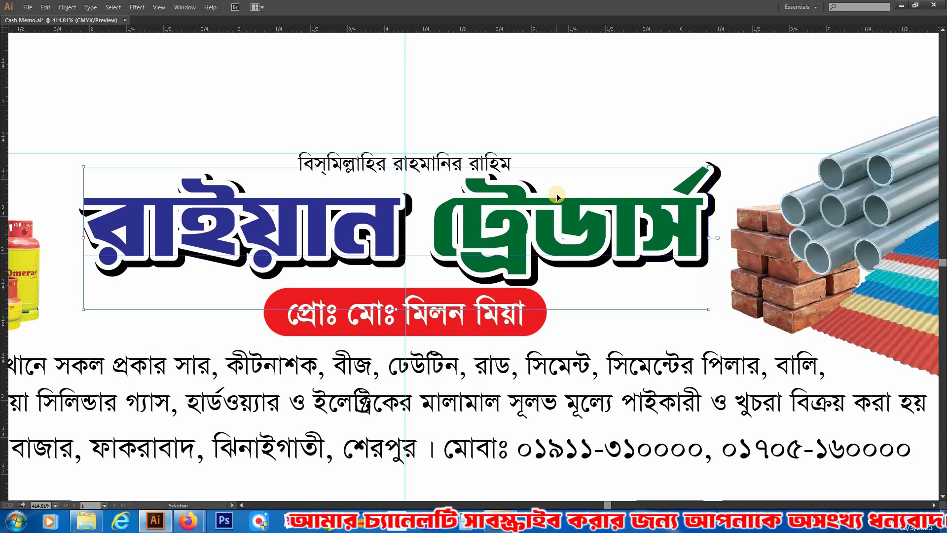
left_click(564, 88)
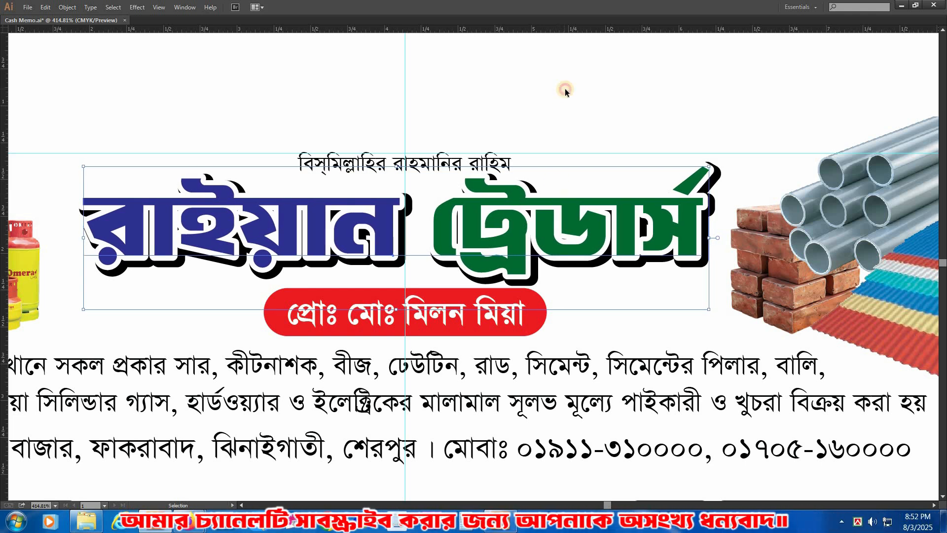
Step: Move the Bismillah line above the title slightly up towards the top margin guide
left_click(648, 237)
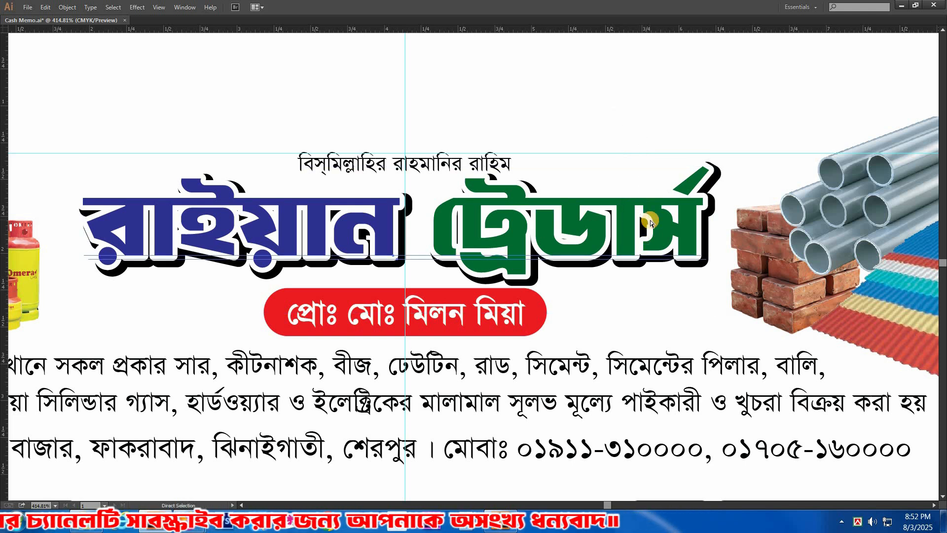
left_click_drag(593, 232, 596, 232)
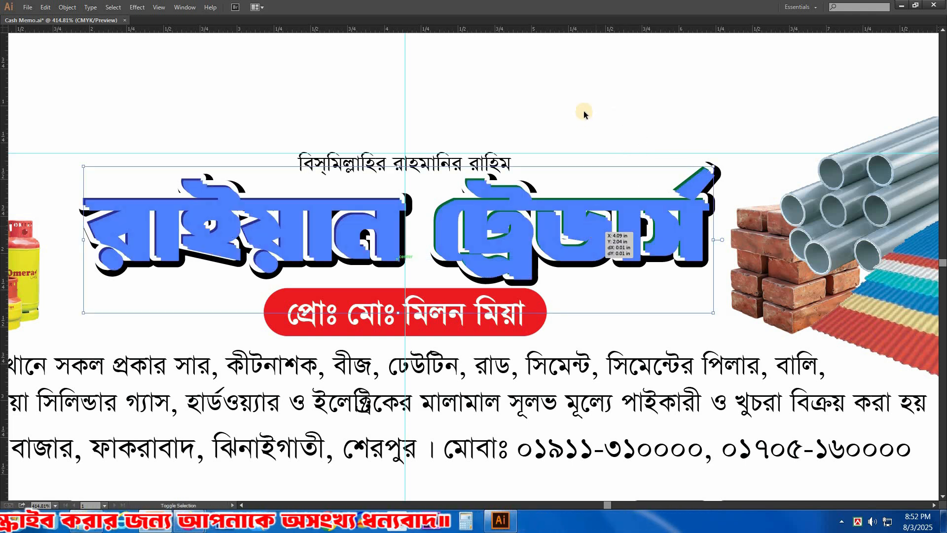
left_click(584, 110)
left_click_drag(418, 161, 417, 157)
left_click(505, 120)
Step: Nudge the red proprietor label slightly down, away from the title's shadow
left_click_drag(451, 290, 450, 269)
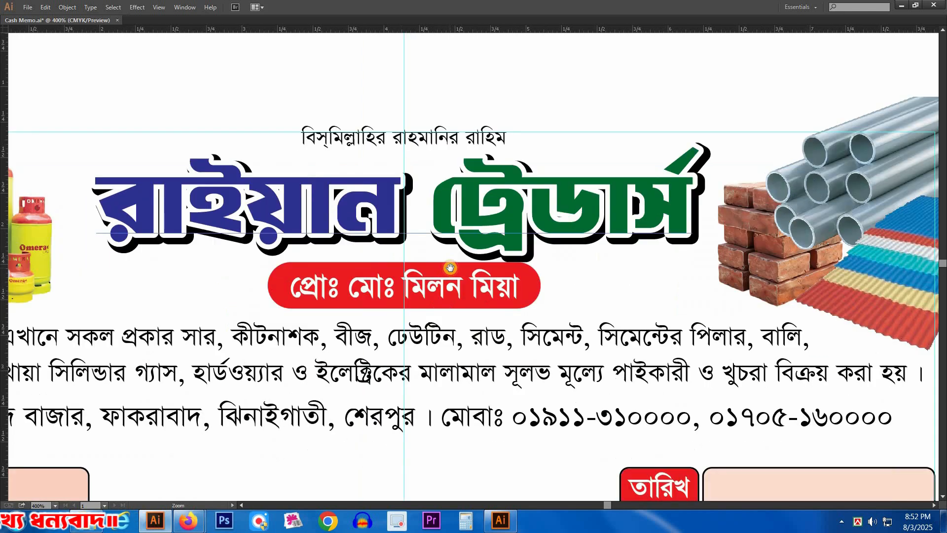
left_click(450, 268, "ctrl+alt")
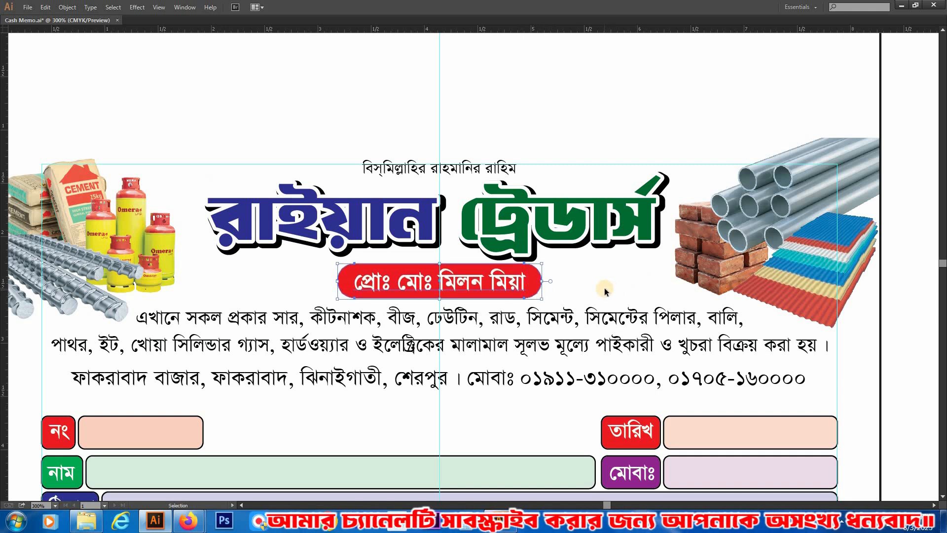
key("Down")
key("Down")
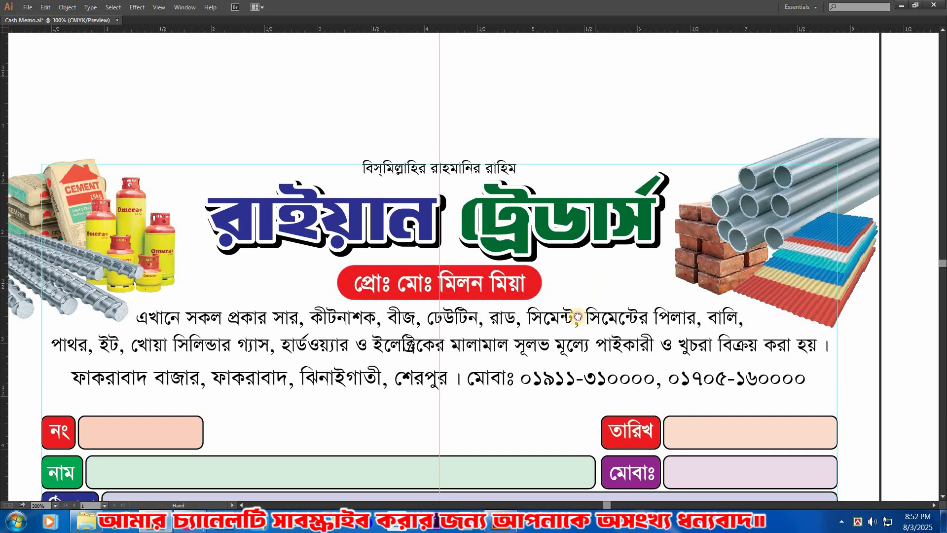
Step: Widen the two-line product description evenly until it reaches both side margin guides
scroll(605, 287, "down", 1)
left_click(589, 289)
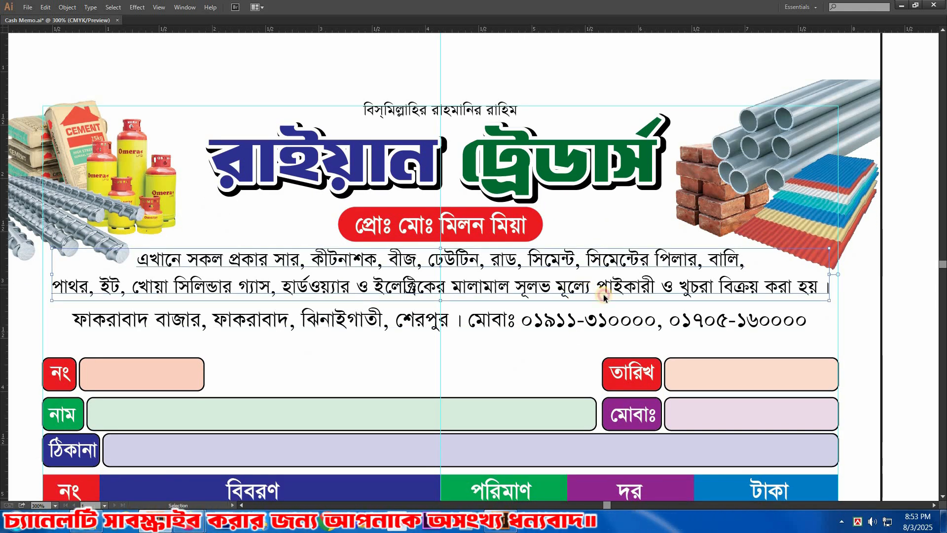
left_click_drag(830, 274, 839, 274)
left_click(783, 349)
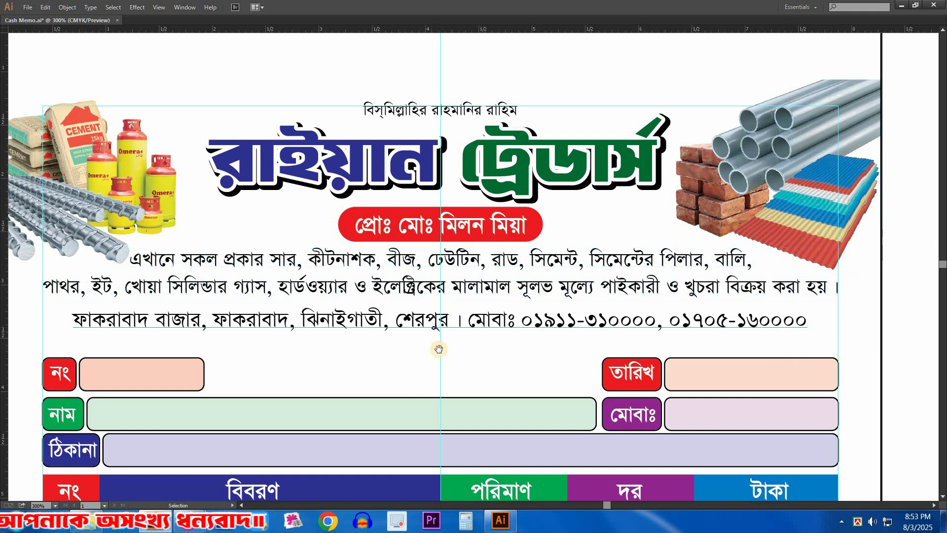
Step: Draw a rectangle about 7.47 × 0.3 in over the address and phone line, spanning both side margin guides
scroll(414, 267, "down", 1)
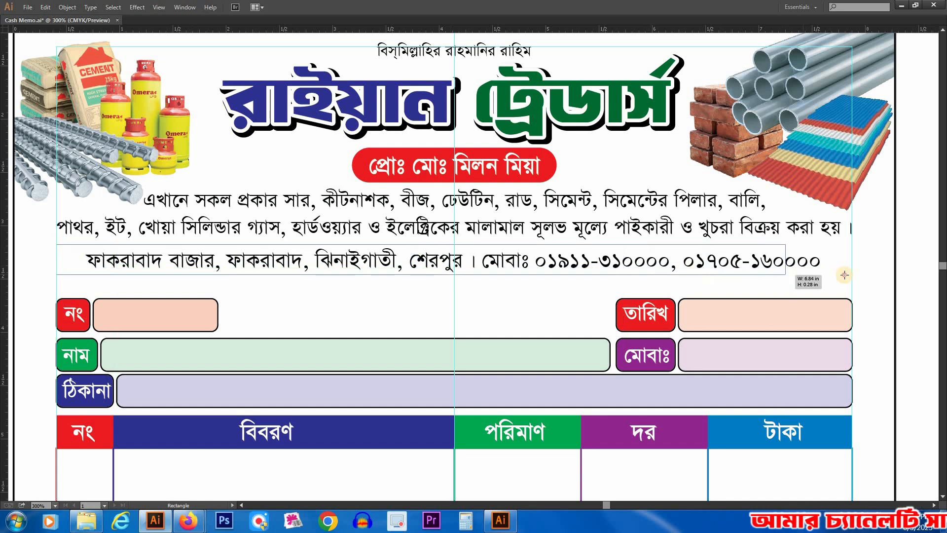
left_click_drag(798, 284, 853, 276)
key("v")
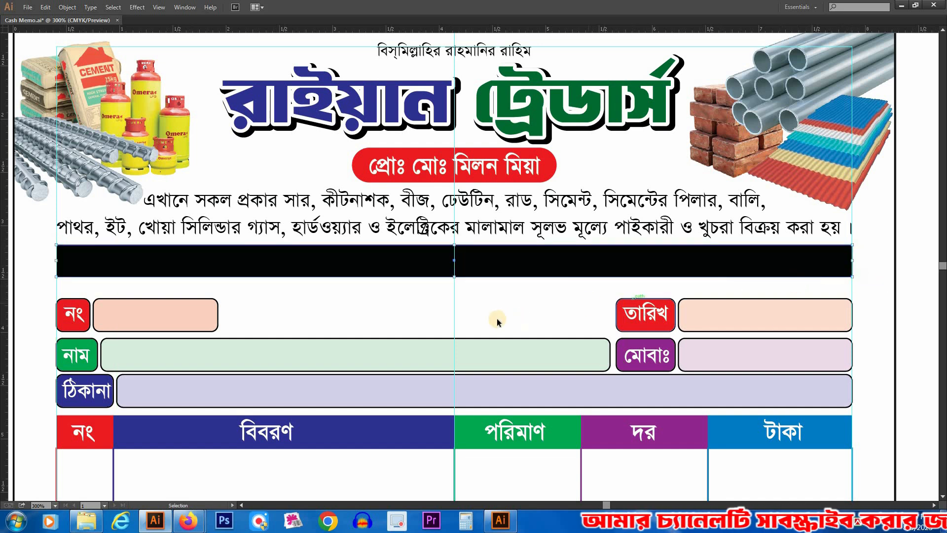
key("Tab")
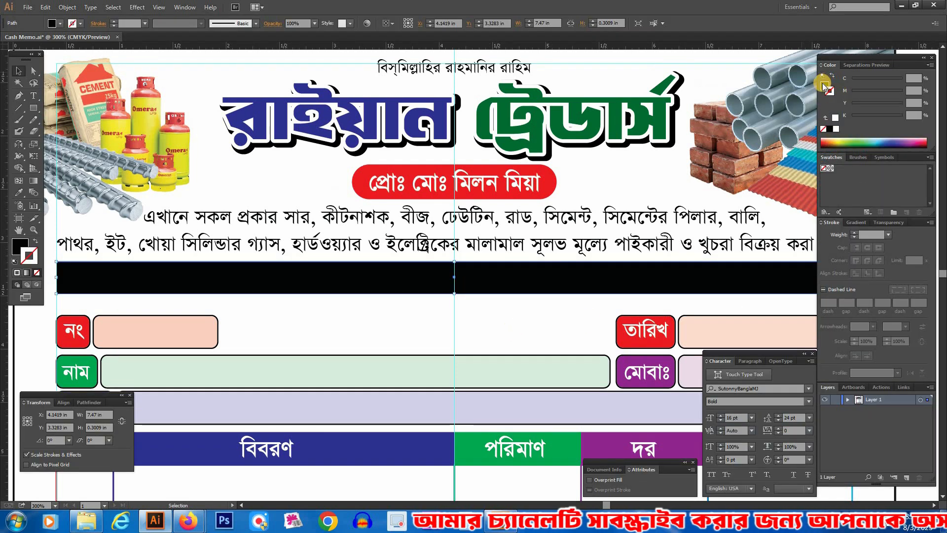
Step: Fill the new bar with dark blue and send it behind the address and phone text
left_click(830, 129)
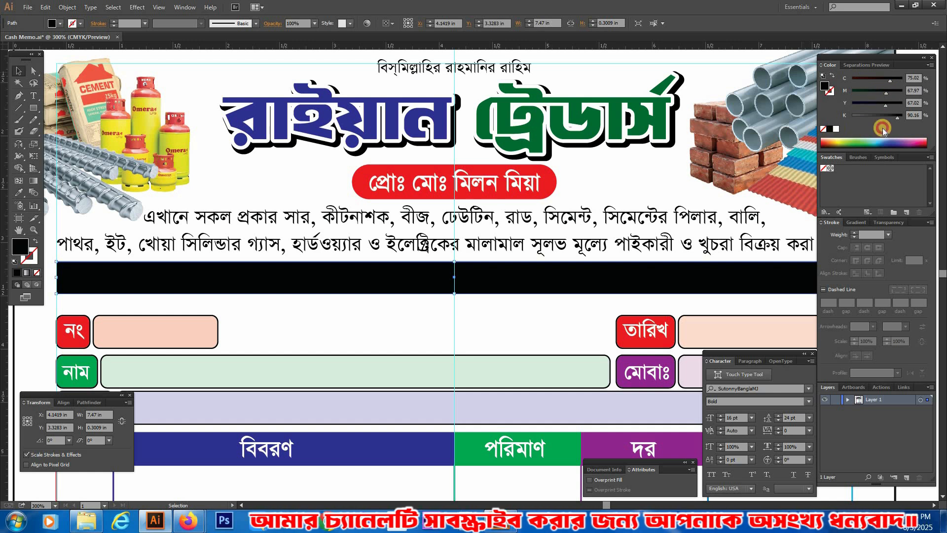
left_click_drag(902, 118, 918, 93)
left_click_drag(853, 105, 912, 106)
left_click(829, 147)
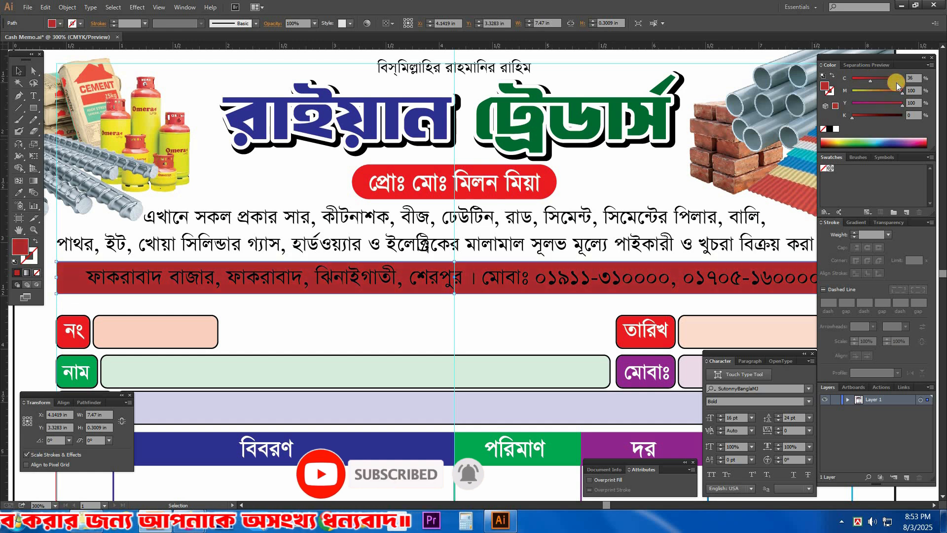
left_click(883, 104)
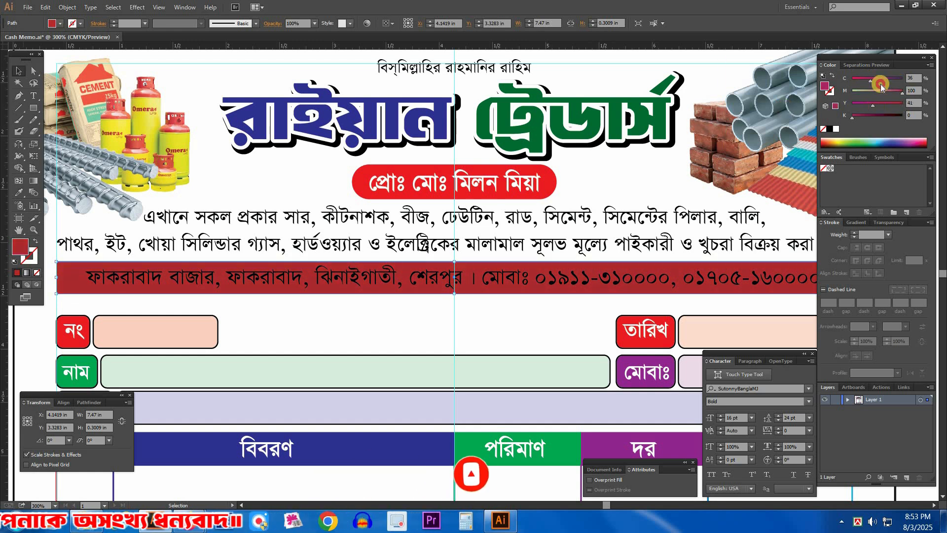
Step: Make the address and phone line on the dark blue bar white and bold
left_click(635, 275)
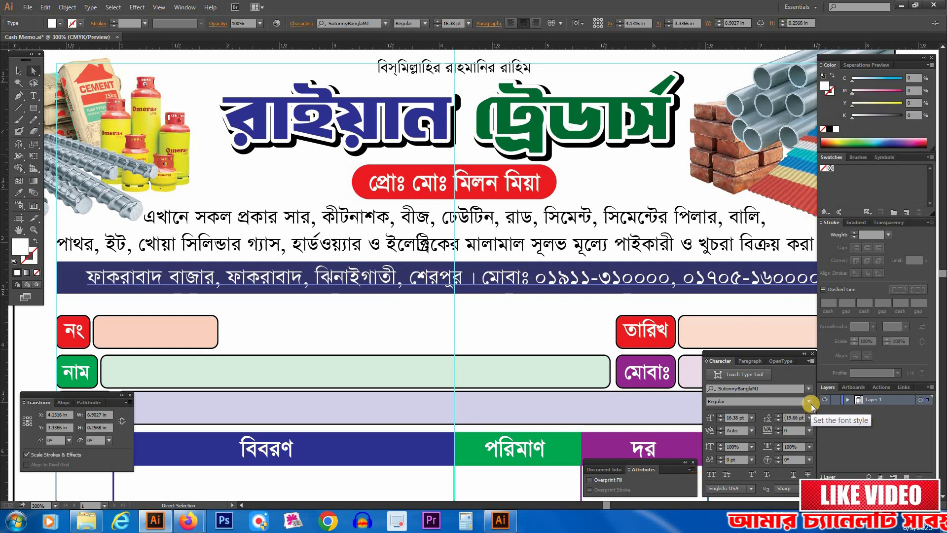
left_click(732, 433)
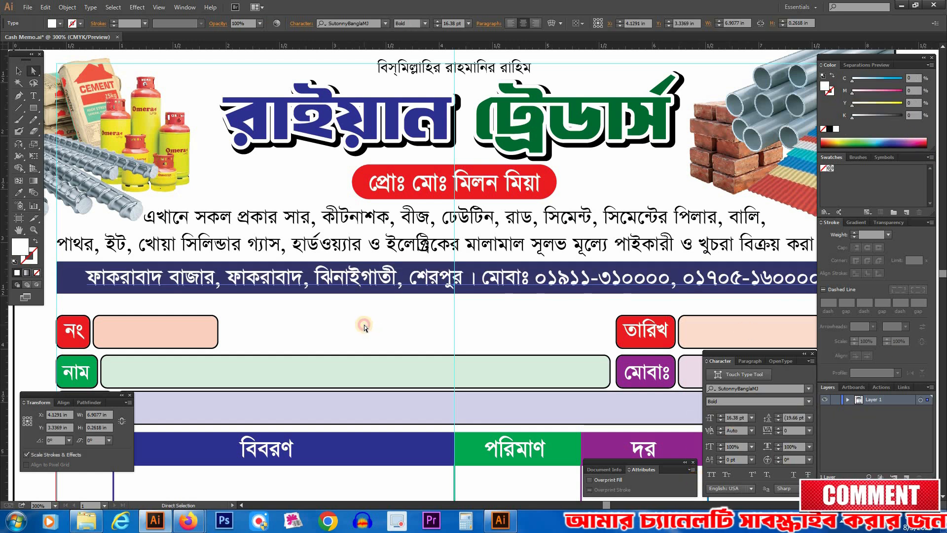
key("Tab")
Step: Widen the address and phone line evenly so it nearly fills the dark blue bar
key("v")
left_click(88, 263)
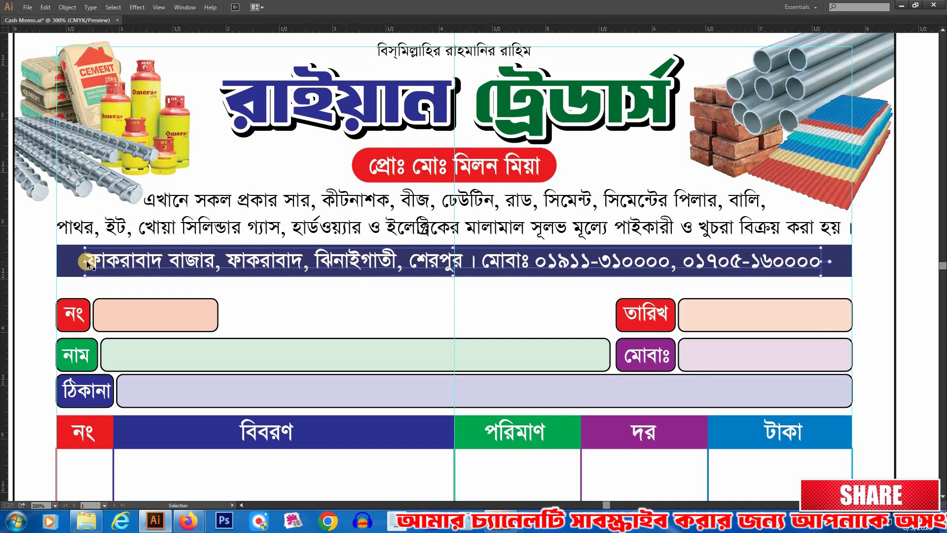
left_click_drag(88, 263, 57, 262)
left_click(475, 306)
Step: Match the outline of the amount-in-words entry box to the thinner outline of its label box with the Eyedropper
left_click_drag(486, 361, 492, 311)
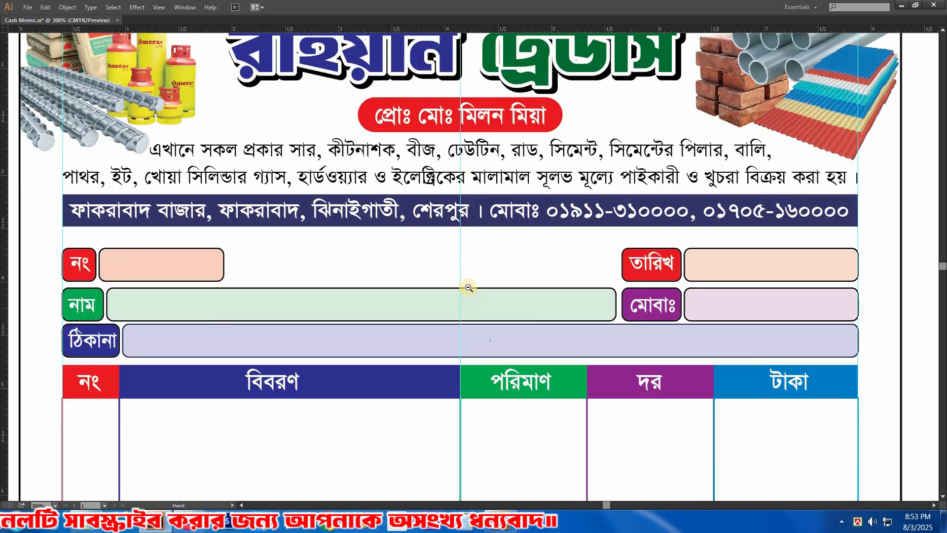
left_click(469, 287, "alt")
left_click_drag(319, 210, 817, 362)
left_click(860, 338)
left_click_drag(596, 425, 596, 289)
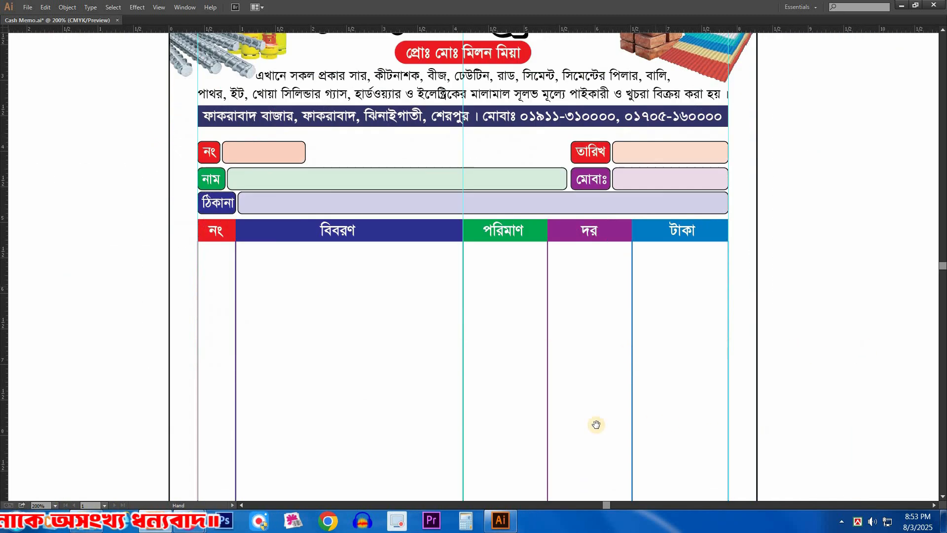
key("ctrl+minus")
scroll(345, 384, "down", 3)
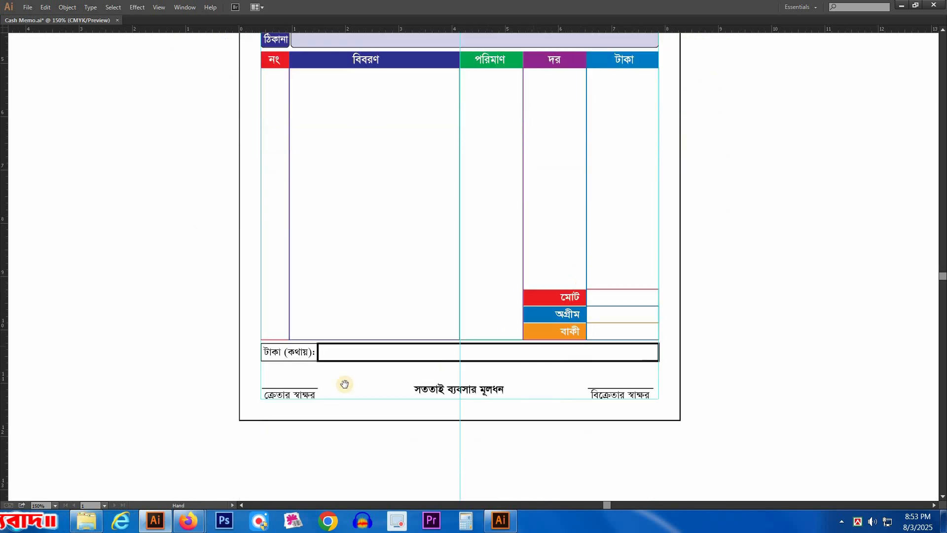
left_click_drag(607, 383, 652, 402)
left_click_drag(352, 325, 450, 360)
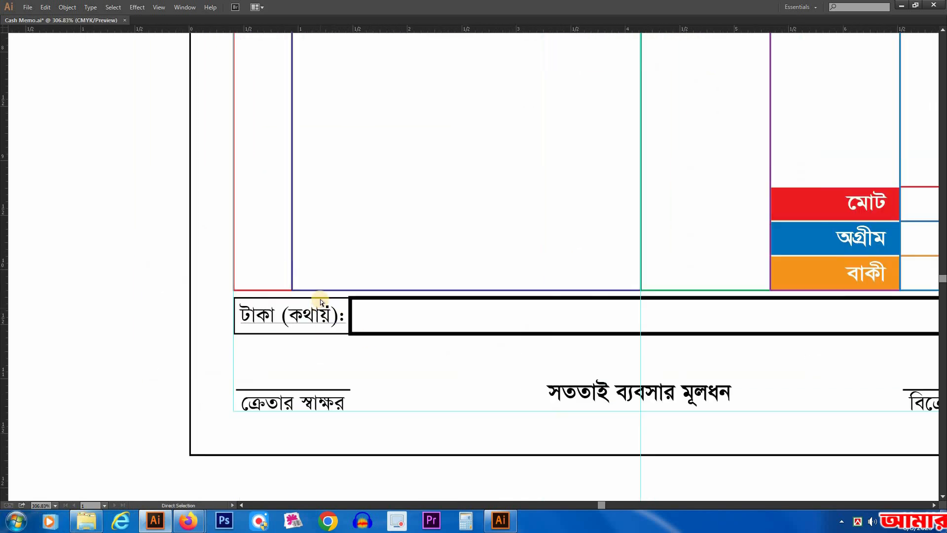
left_click_drag(746, 397, 775, 396)
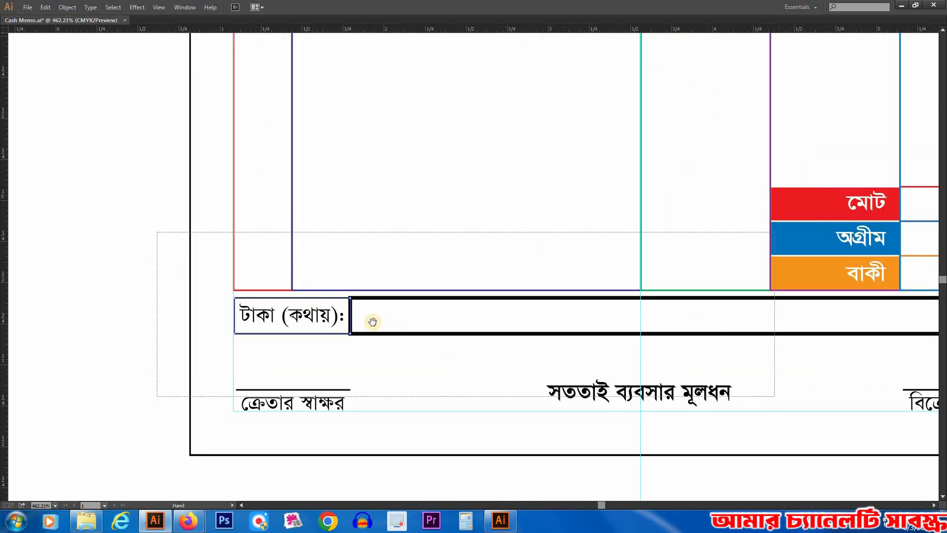
key("i")
left_click(256, 296)
key("a")
left_click(342, 352)
Step: Fill the amount-in-words label box with 100% cyan and send it behind its text
left_click(197, 298)
key("Tab")
left_click(884, 114)
left_click_drag(852, 80, 838, 121)
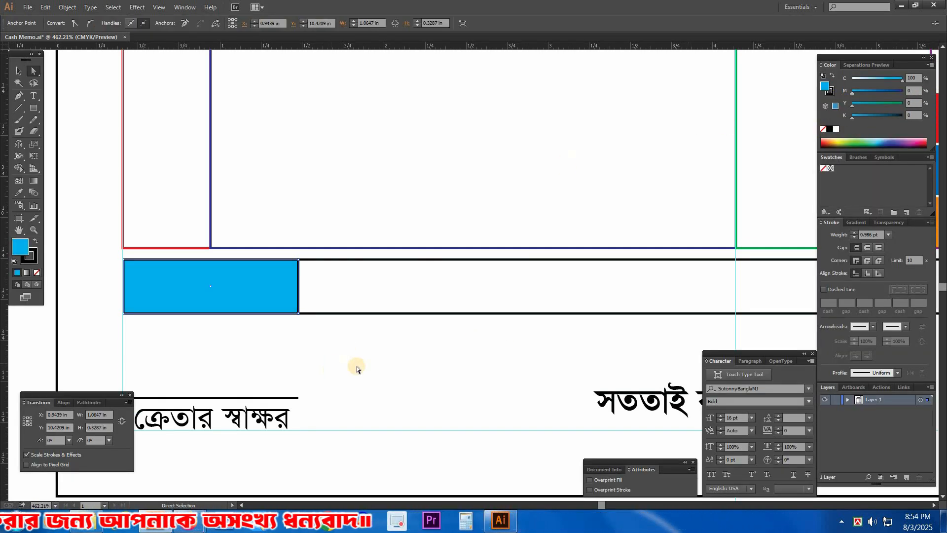
key("ctrl+shift+bracketleft")
left_click(367, 286)
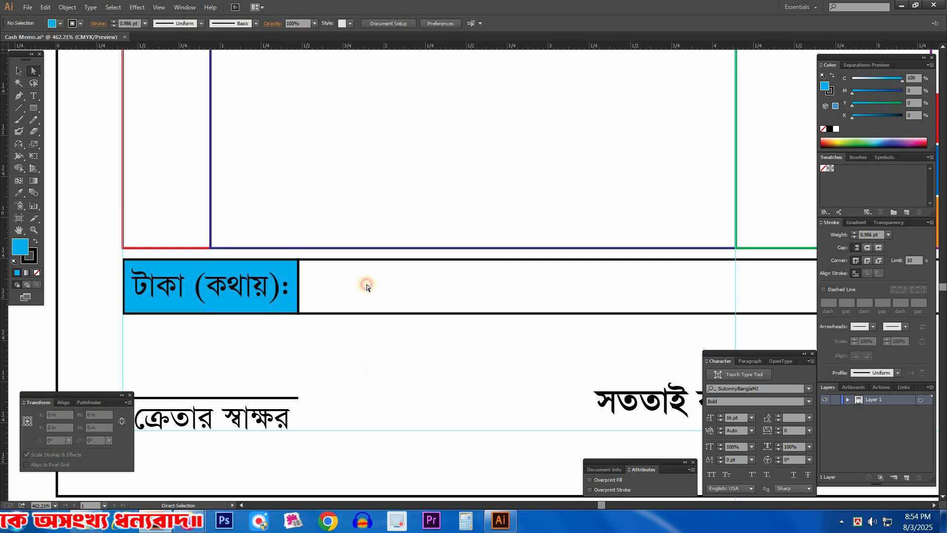
Step: Copy the label box's cyan fill to the amount-in-words entry box and lighten it to 10% cyan
left_click(372, 285)
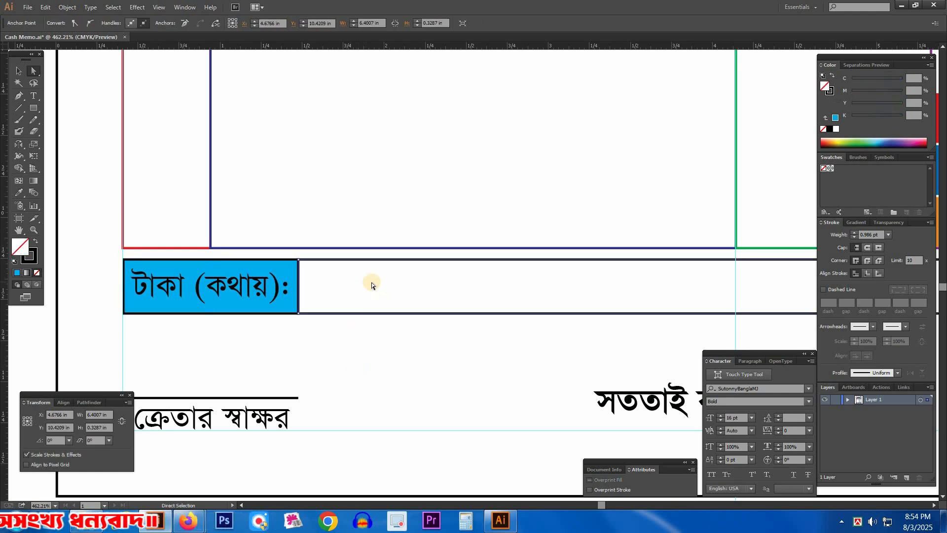
left_click(316, 269)
key("v")
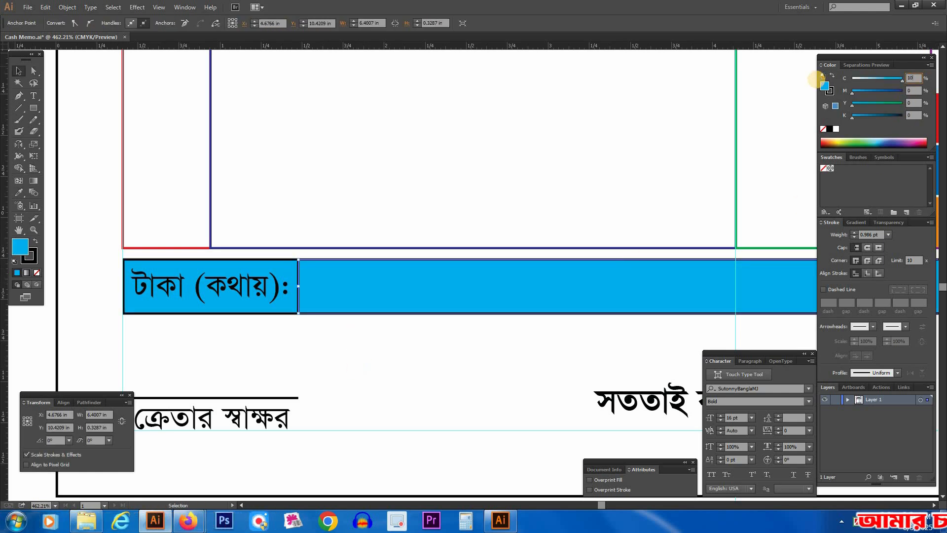
type("10")
key("Return")
left_click(403, 351)
key("Tab")
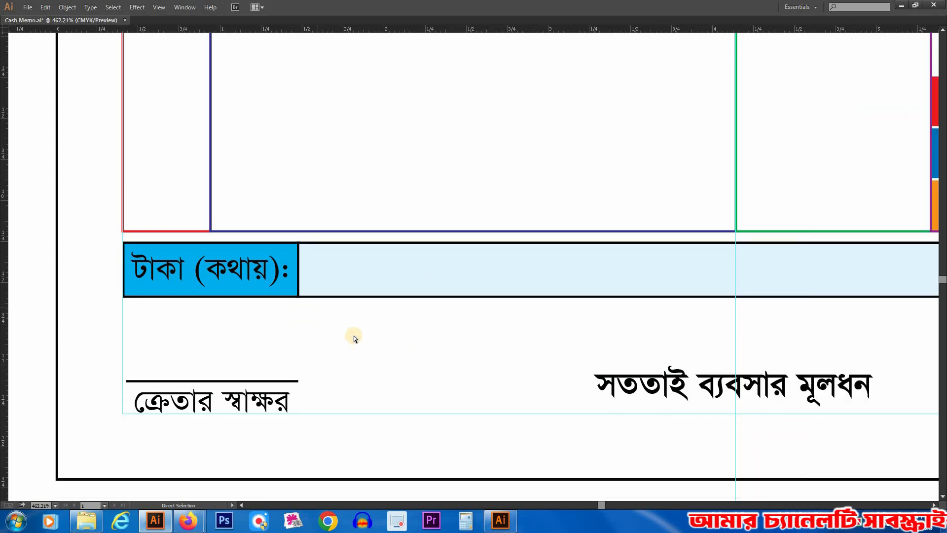
Step: Set the amount-in-words label text to bold and white
key("Tab")
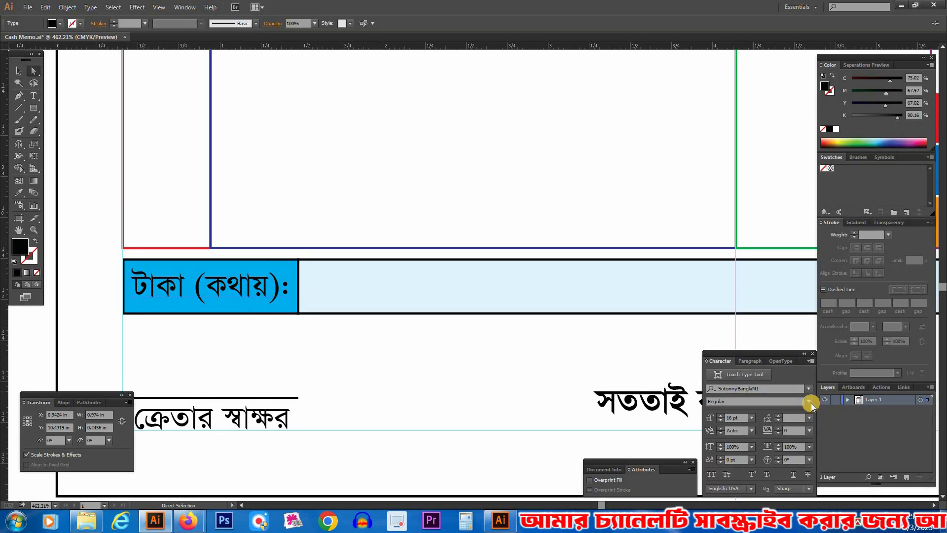
left_click(809, 401)
left_click(737, 434)
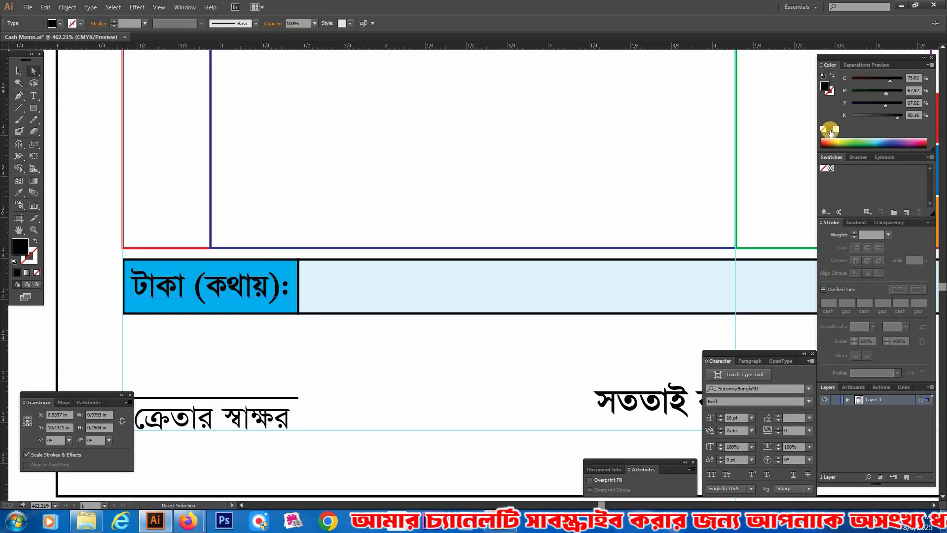
left_click(396, 375)
key("Tab")
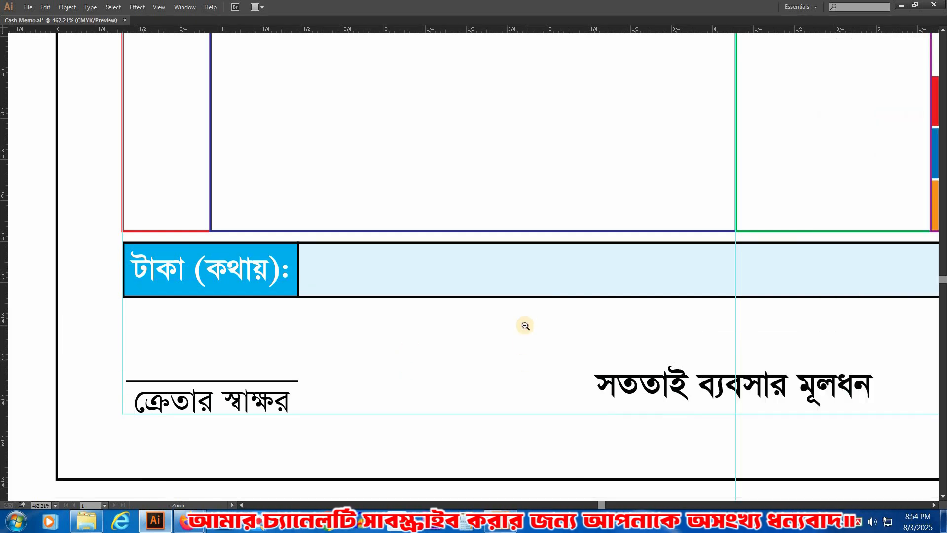
Step: Review the whole cash memo page and save the file
key("ctrl+minus")
key("ctrl+minus")
left_click_drag(716, 293, 643, 212)
key("ctrl+minus")
left_click_drag(610, 359, 487, 482)
left_click(523, 247, "ctrl+alt")
left_click(585, 201, "ctrl+alt")
left_click_drag(585, 201, 676, 252)
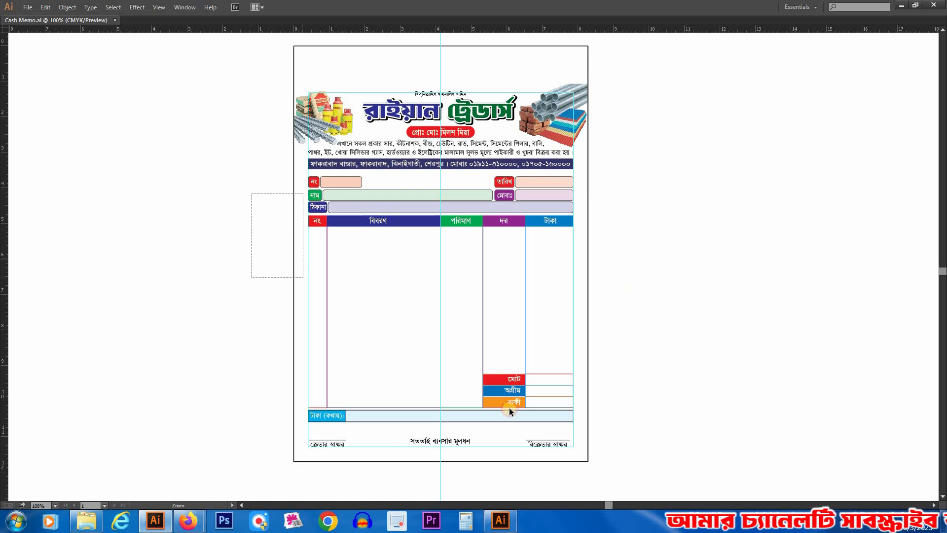
Step: Swap the fill and stroke of the serial-number column below its header, turning its red outline into a fill
left_click_drag(509, 407, 509, 409)
left_click_drag(612, 271, 456, 326)
left_click_drag(148, 150, 352, 277)
left_click_drag(323, 210, 361, 226)
key("shift+x")
key("Tab")
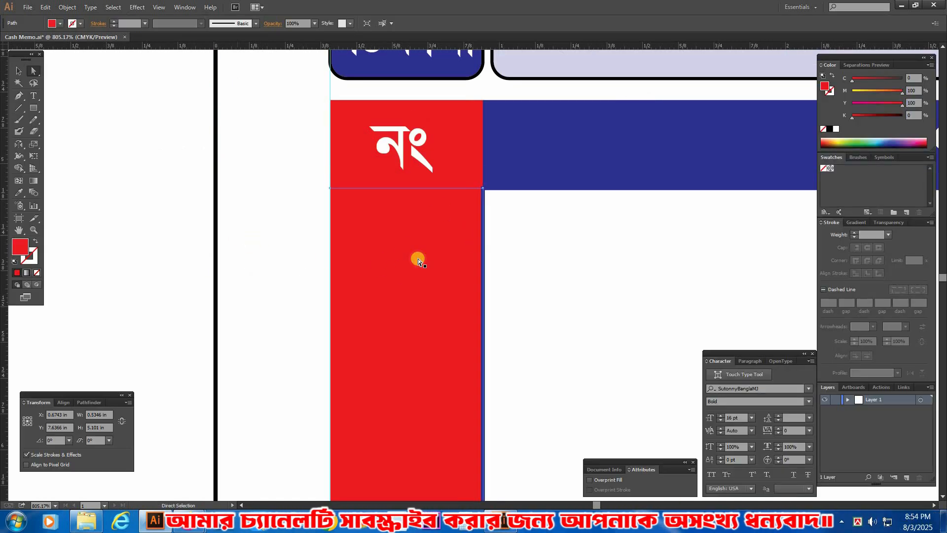
Step: Tint the serial-number column's fill to 10% magenta and 10% yellow
left_click(402, 262)
left_click(915, 78)
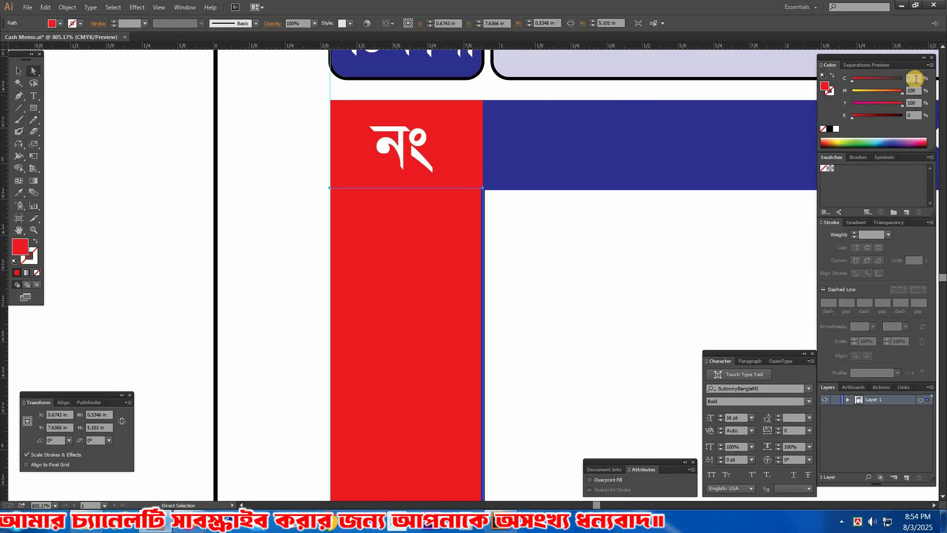
key("Tab")
type("10")
key("Tab")
type("10")
key("Tab")
key("Tab")
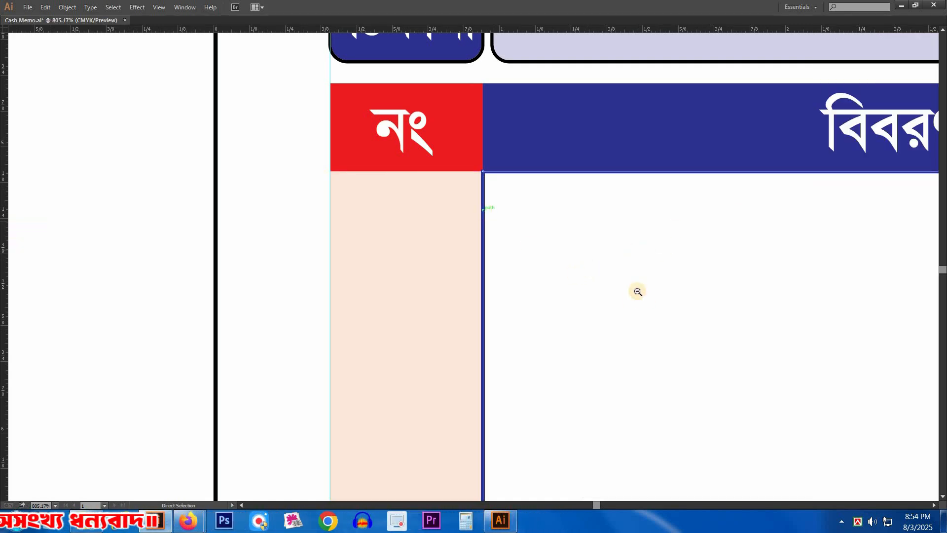
Step: Swap the description column's blue outline to a fill and tint it to 10% cyan and 10% magenta
left_click(639, 288, "ctrl+alt")
key("Tab")
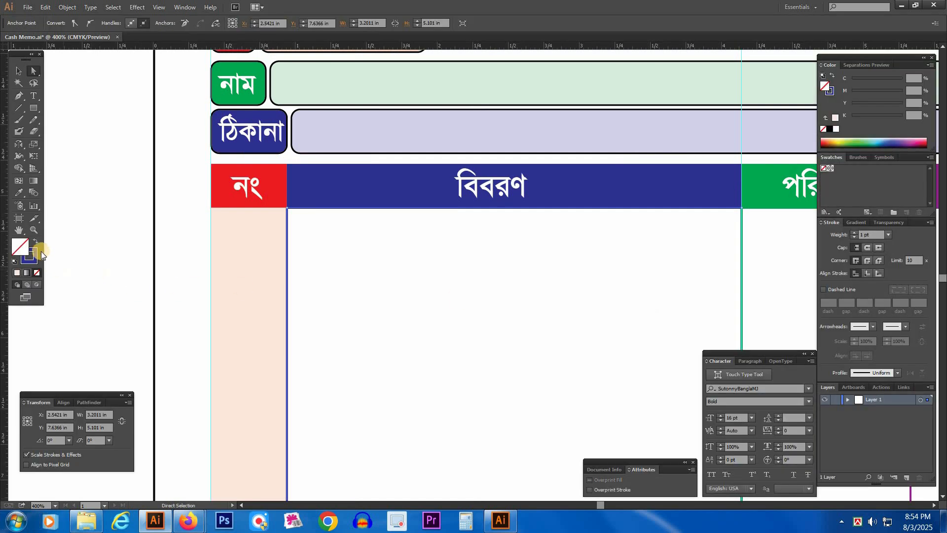
key("ctrl+f")
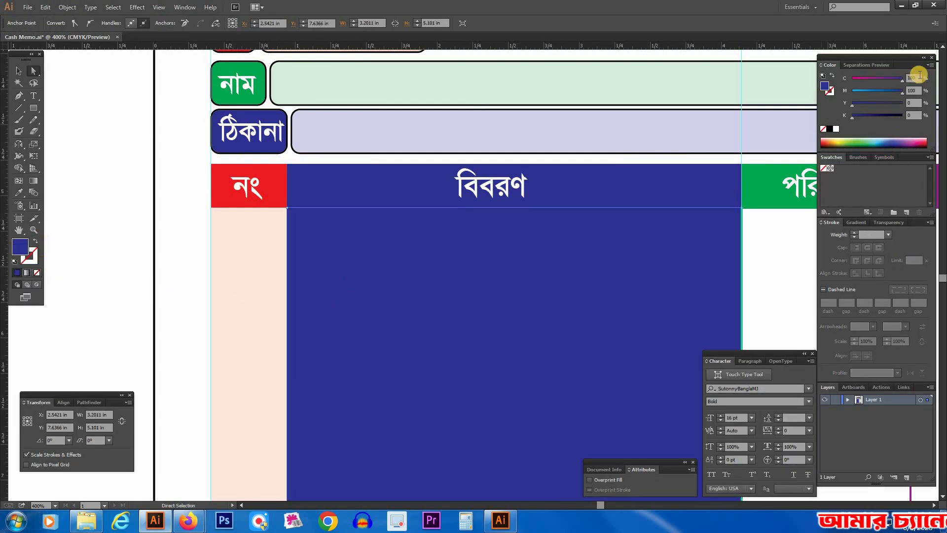
key("Tab")
type("10")
key("Tab")
Step: Hide the tinted description column, then swap the quantity column's green outline to a fill of 10% cyan and 10% yellow
left_click(469, 285, "ctrl+alt")
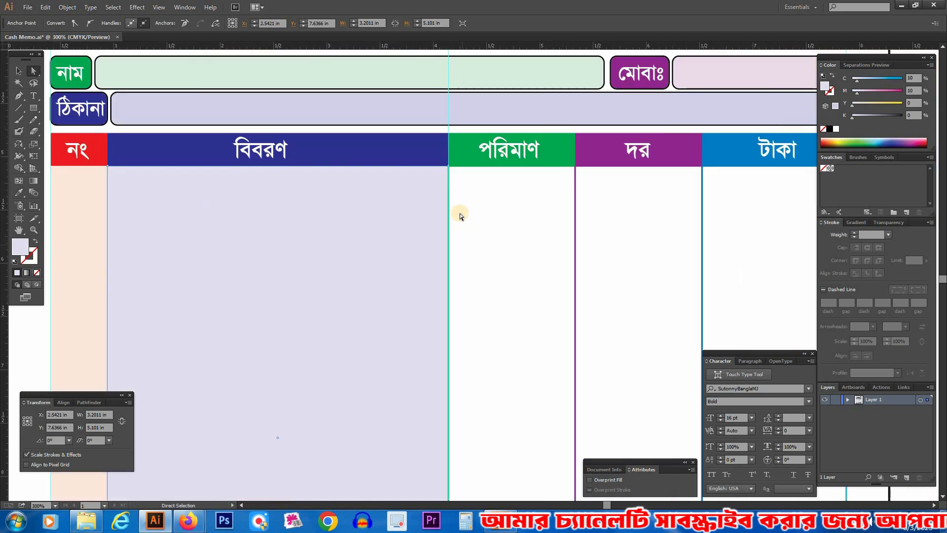
left_click(349, 237)
key("ctrl+3")
left_click_drag(473, 217, 436, 223)
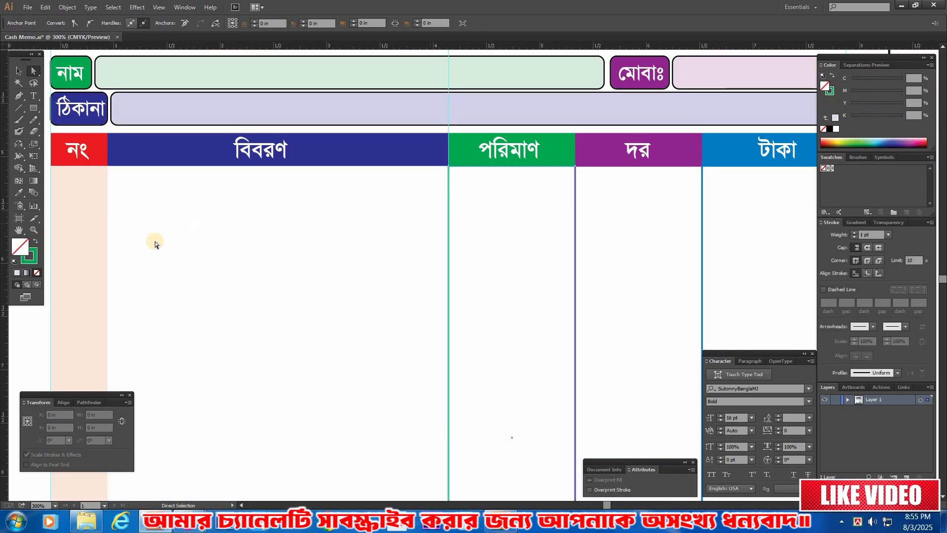
left_click(35, 241)
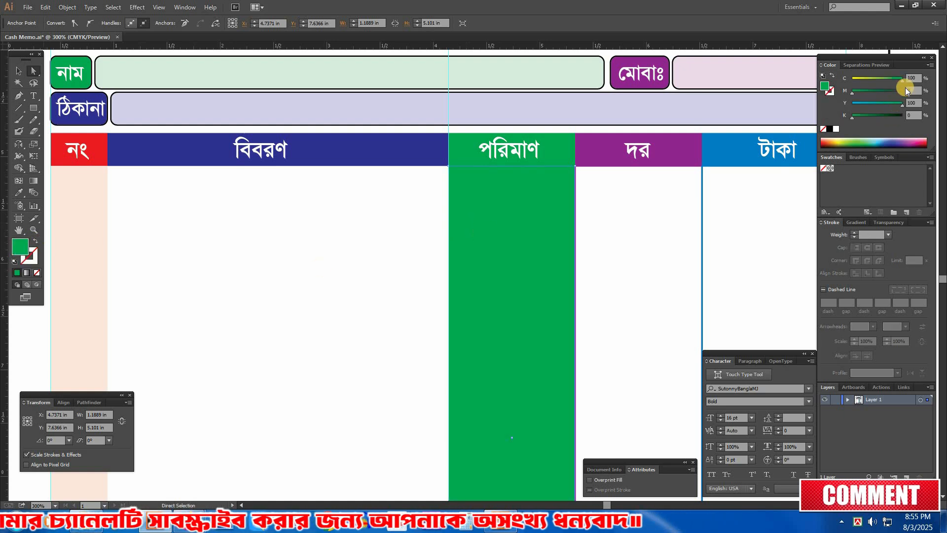
left_click_drag(882, 81, 850, 88)
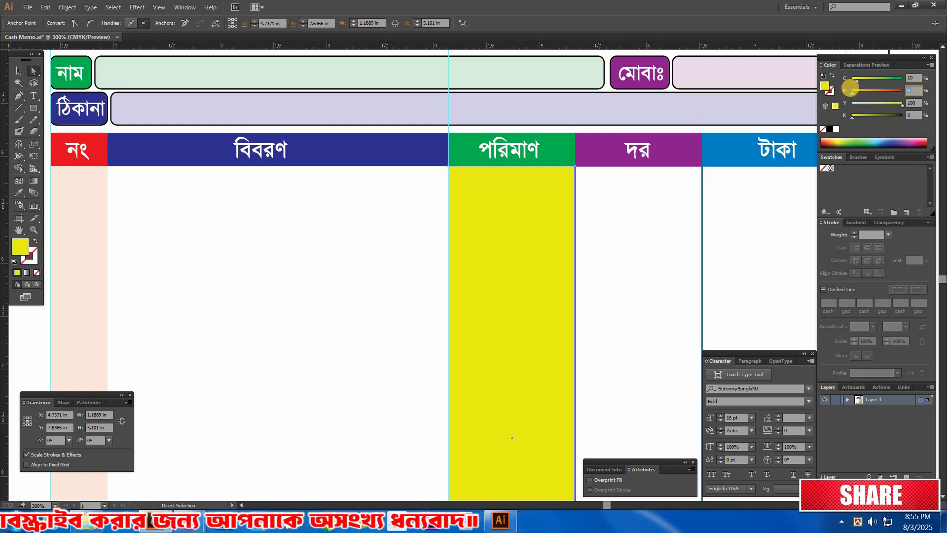
key("Return")
Step: Hide the tinted quantity column, then swap the rate column's purple outline to a fill
left_click_drag(708, 210, 561, 227)
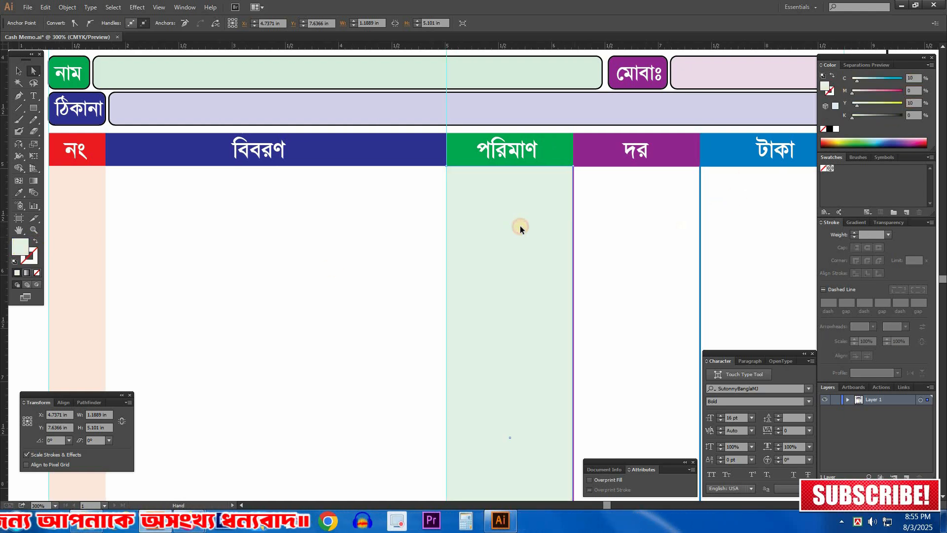
key("ctrl+3")
left_click_drag(423, 240, 451, 252)
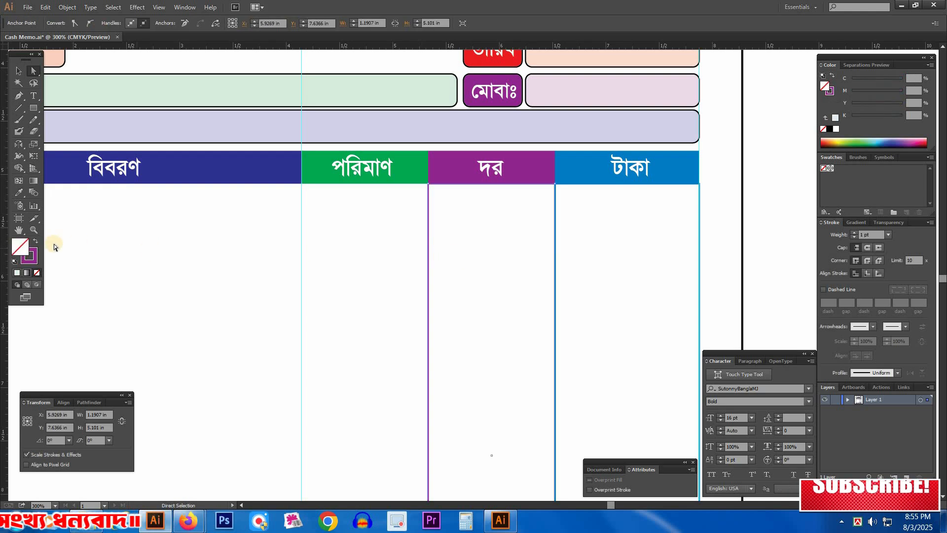
left_click(37, 240)
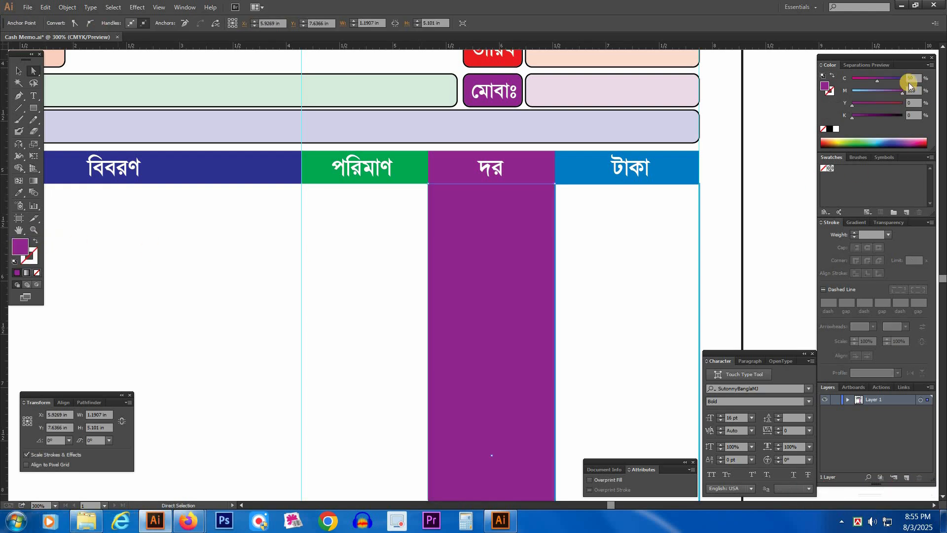
Step: Tint the rate column's fill to 5% cyan and 10% magenta, then hide the column
type("5")
key("Tab")
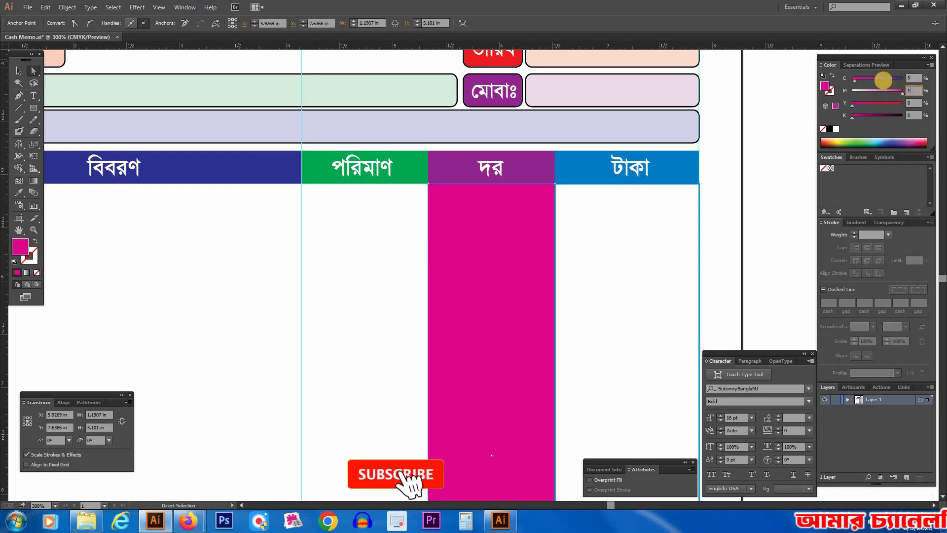
type("10")
key("Tab")
key("ctrl+3")
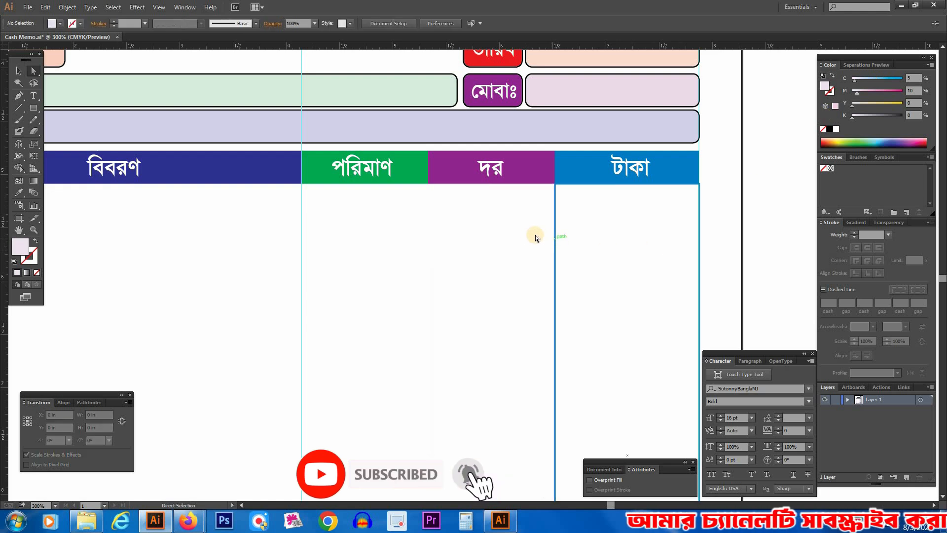
Step: Swap the amount column's blue outline to a fill and lighten it to a pale blue tint with 10% cyan
left_click(555, 225)
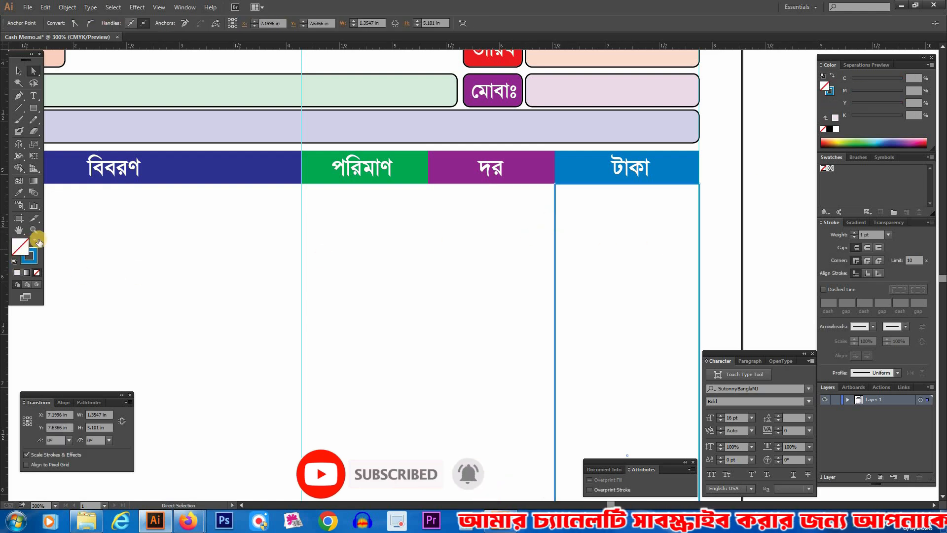
left_click(36, 242)
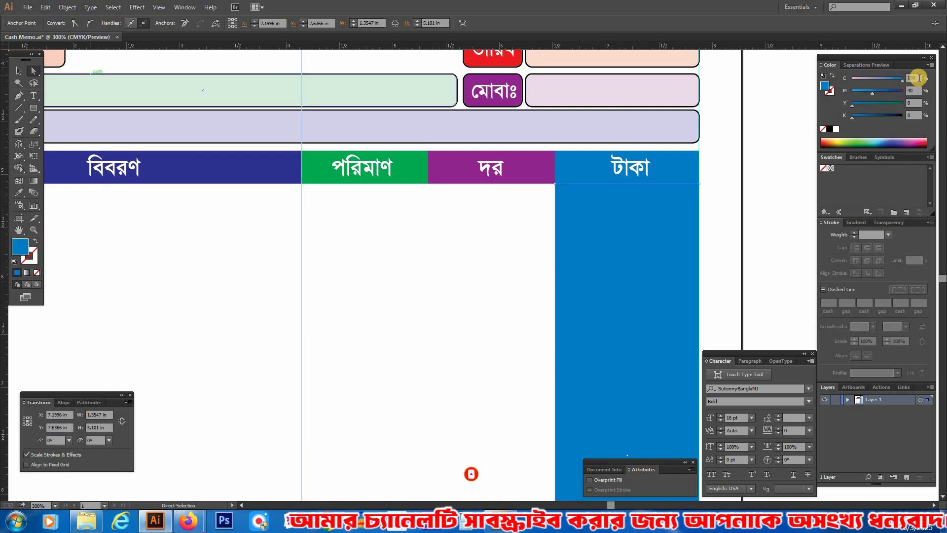
left_click(852, 83)
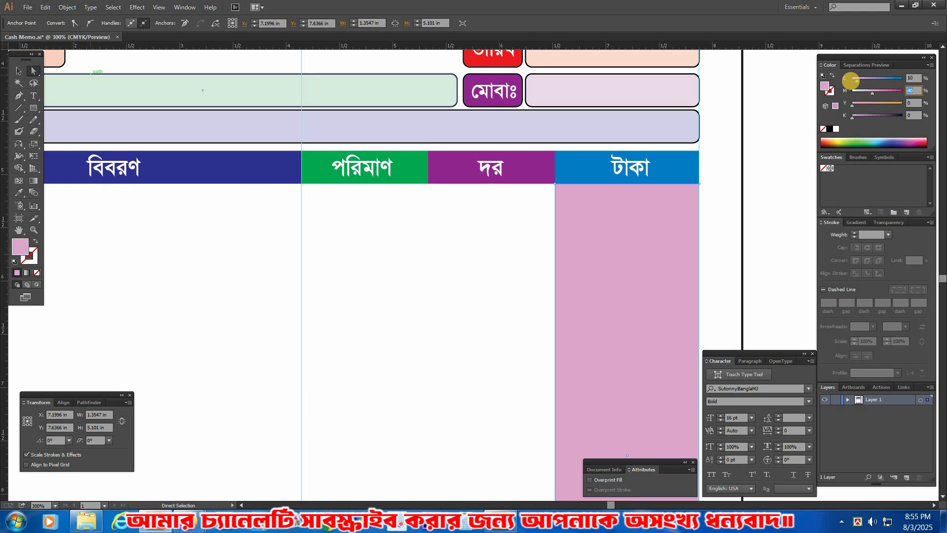
key("Tab")
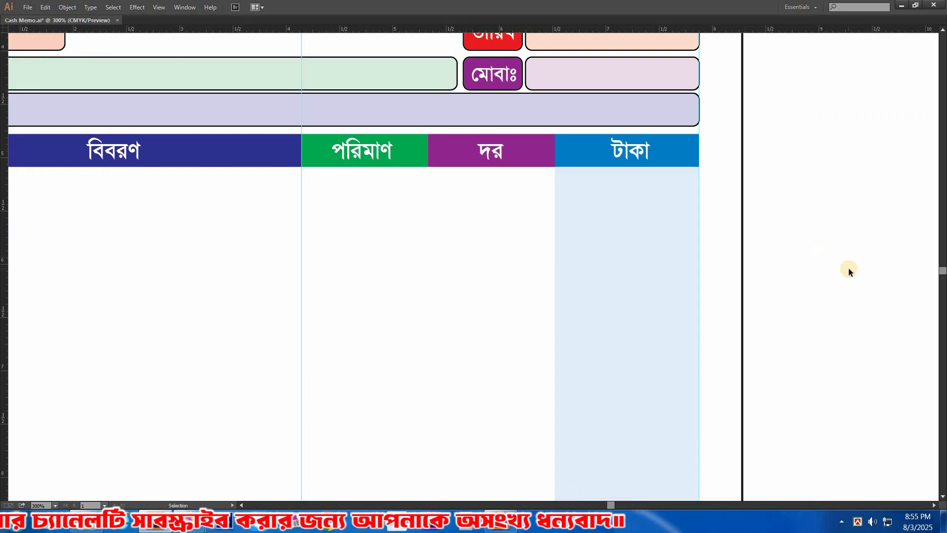
Step: Show all hidden table columns again and clear the selection
key("ctrl+alt+3")
left_click(854, 264)
left_click(624, 277, "ctrl+alt")
left_click(461, 413, "ctrl+alt")
Step: Send the tinted columns covering the total, advance and due rows to the back of the stacking order
left_click_drag(519, 240, 548, 246)
left_click_drag(96, 316, 769, 381)
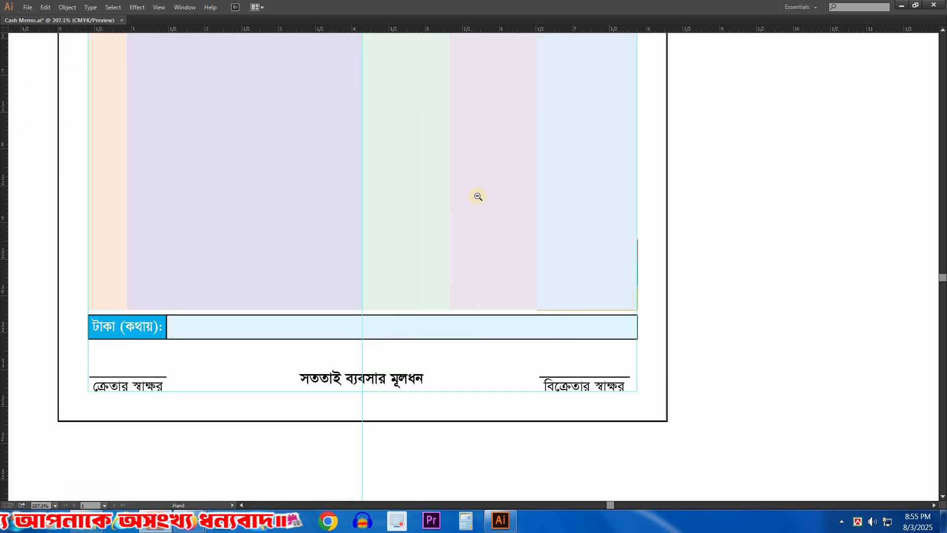
left_click_drag(502, 195, 517, 230)
left_click(550, 170)
left_click(493, 176, "shift")
left_click(498, 174)
key("ctrl+shift+bracketleft")
left_click(674, 202)
Step: Select the three outlined value boxes beside the মোট, অগ্রীম and বাকী labels
left_click_drag(715, 223, 703, 188)
left_click_drag(710, 422, 427, 230)
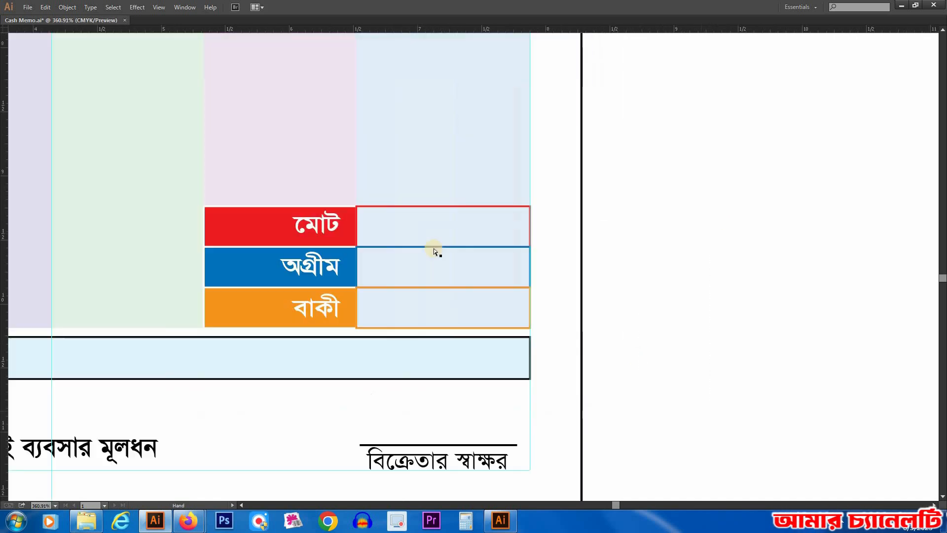
left_click(528, 271, "shift")
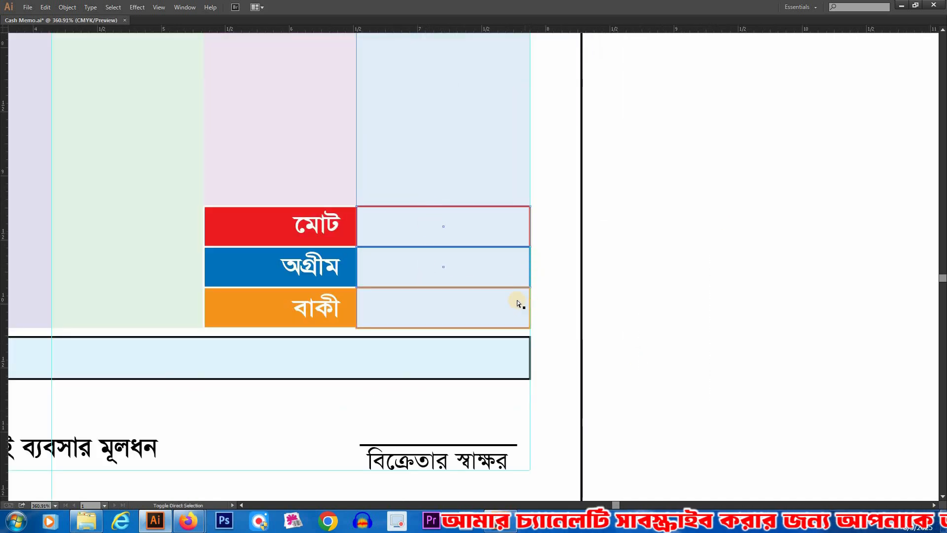
key("Delete")
left_click(499, 288)
key("Delete")
key("ctrl+z")
key("ctrl+z")
Step: Fill the three value boxes beside the মোট, অগ্রীম and বাকী labels with white
key("Tab")
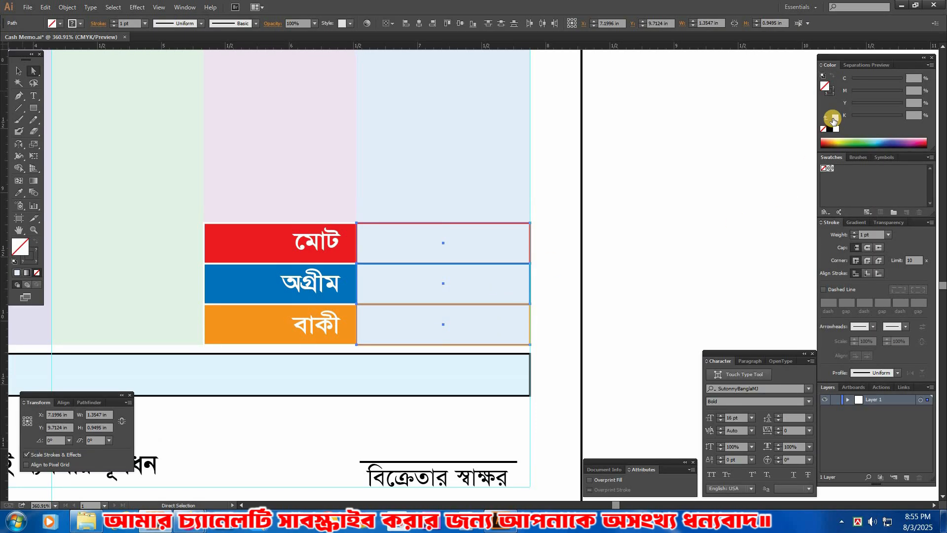
left_click(836, 130)
left_click(720, 222)
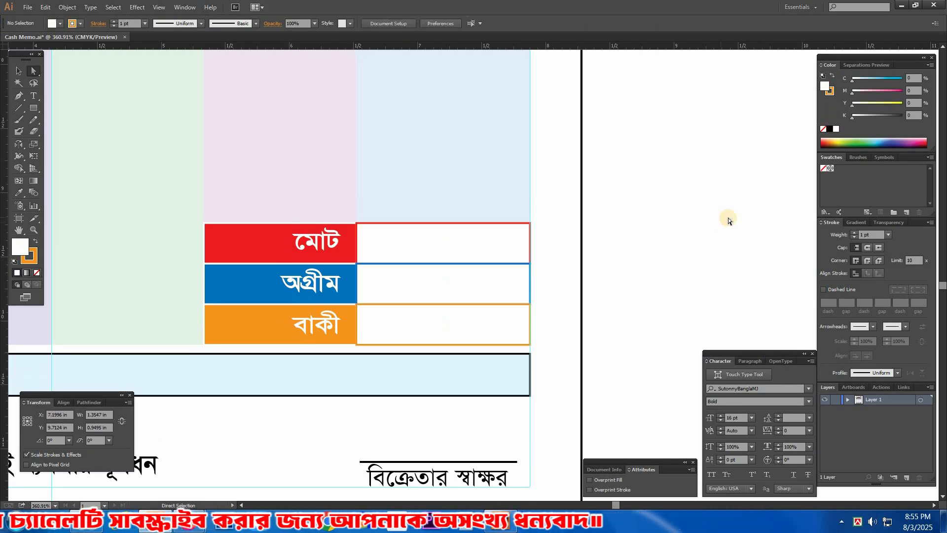
key("Tab")
Step: Select the five tinted table columns together and give them a black stroke
left_click(308, 248, "alt")
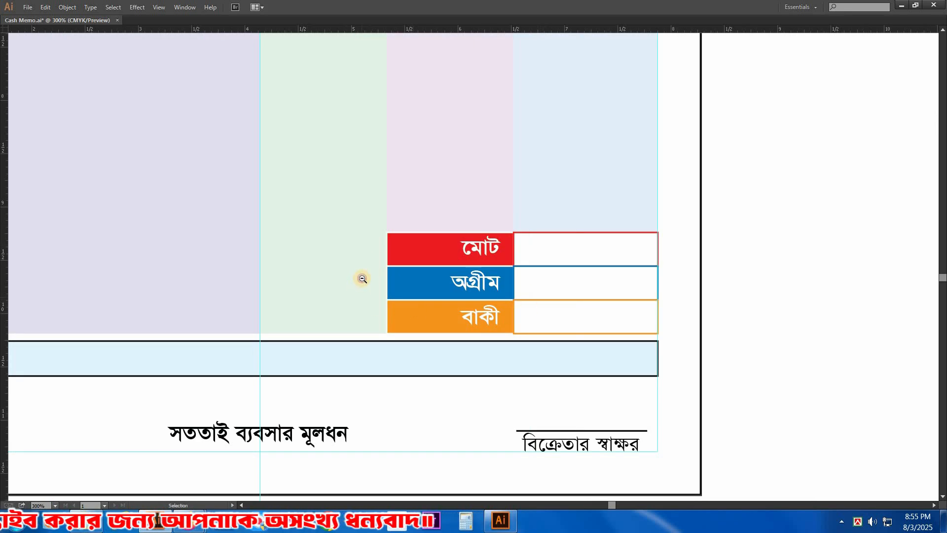
left_click(374, 272, "alt")
left_click(374, 273, "alt")
scroll(473, 275, "up", 3)
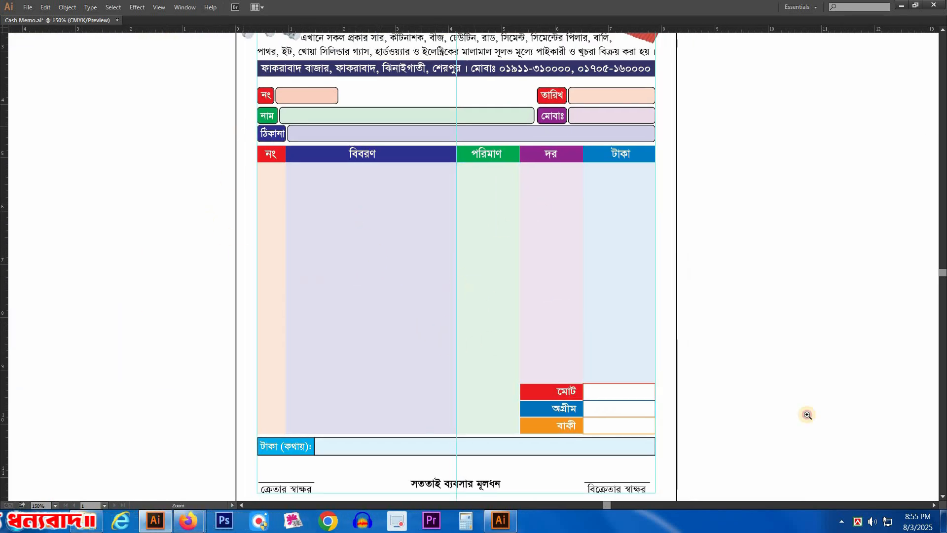
left_click_drag(493, 235, 533, 256)
left_click(148, 160)
left_click(83, 145)
left_click(142, 150, "shift")
left_click(509, 163, "shift")
left_click(612, 163, "shift")
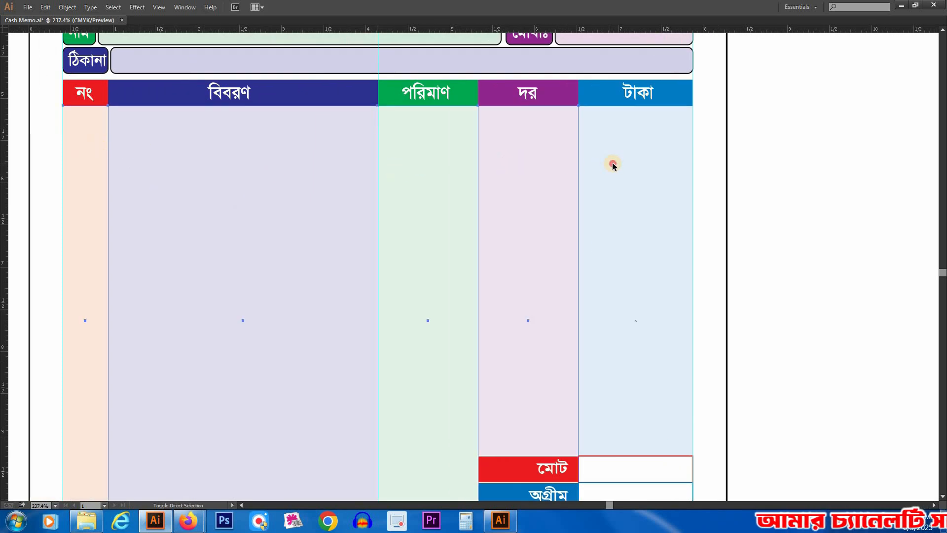
key("Tab")
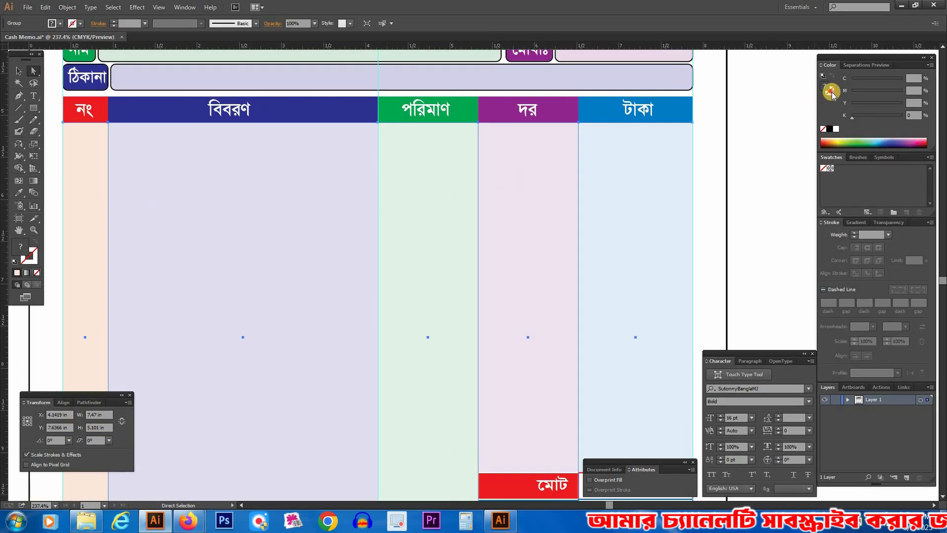
left_click(832, 130)
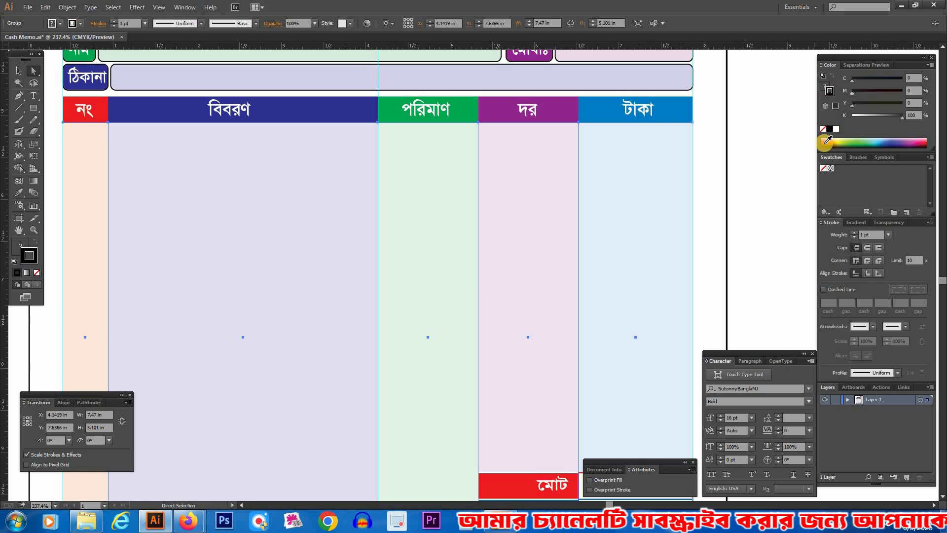
Step: Set the stroke weight of the five table columns to 0.8 pt and deselect them
left_click(839, 235)
type("0.8")
key("Return")
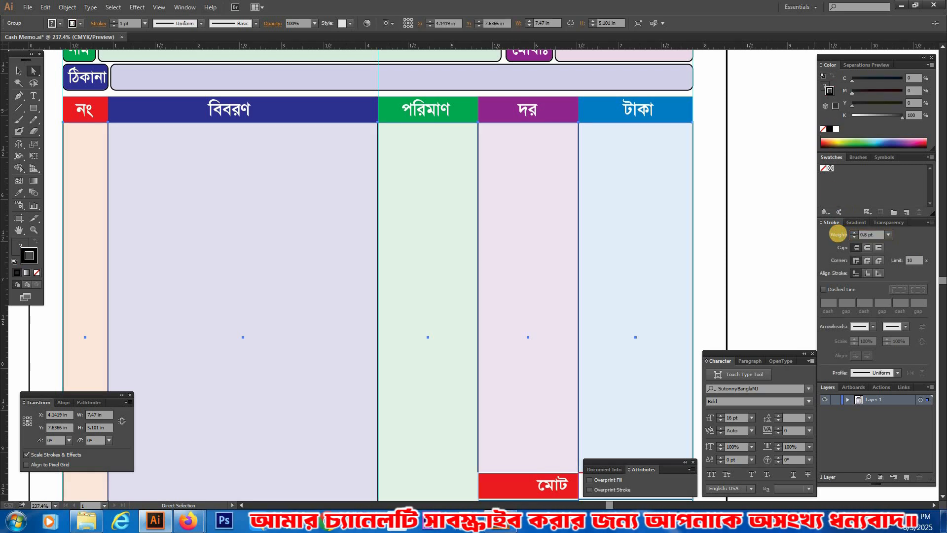
left_click(782, 212)
key("Tab")
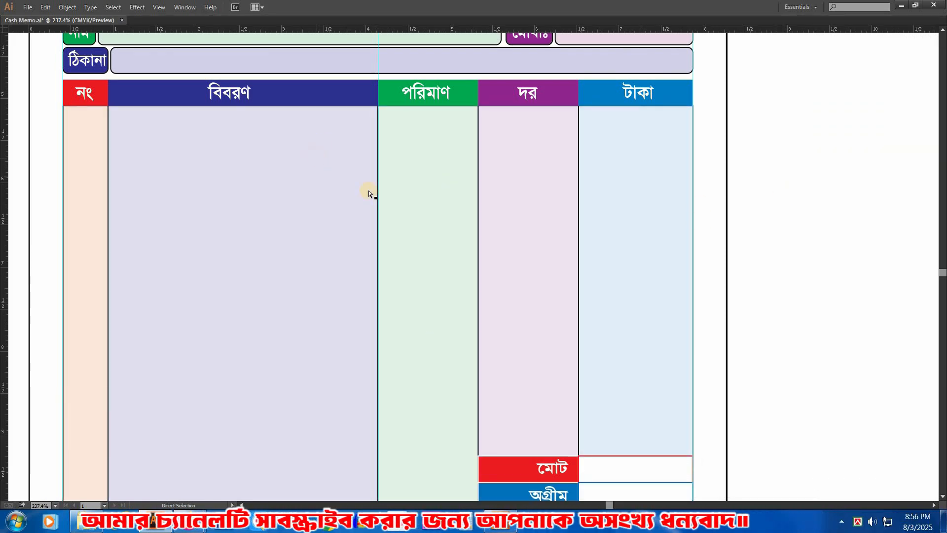
Step: Examine the column outlines and the total, advance and due rows at the lower end of the item table
left_click_drag(197, 140, 231, 184)
left_click_drag(61, 88, 646, 284)
left_click_drag(635, 324, 609, 221)
scroll(609, 221, "down", 5)
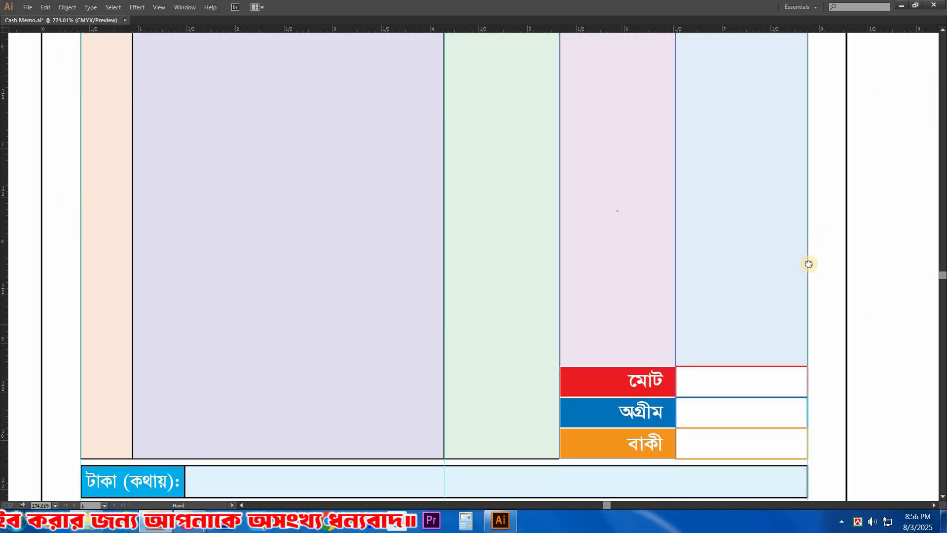
left_click_drag(673, 287, 582, 219)
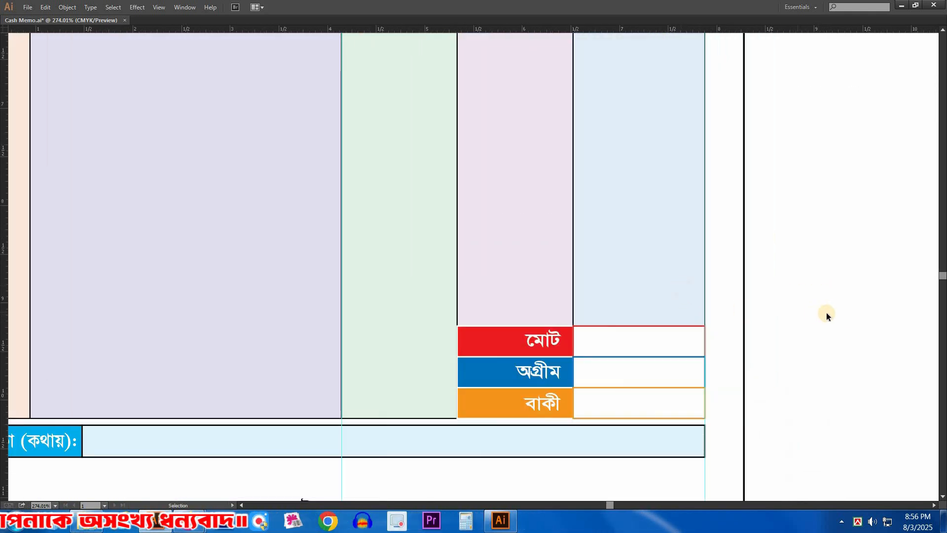
left_click(482, 366)
left_click(481, 345, "shift")
left_click(482, 398, "shift")
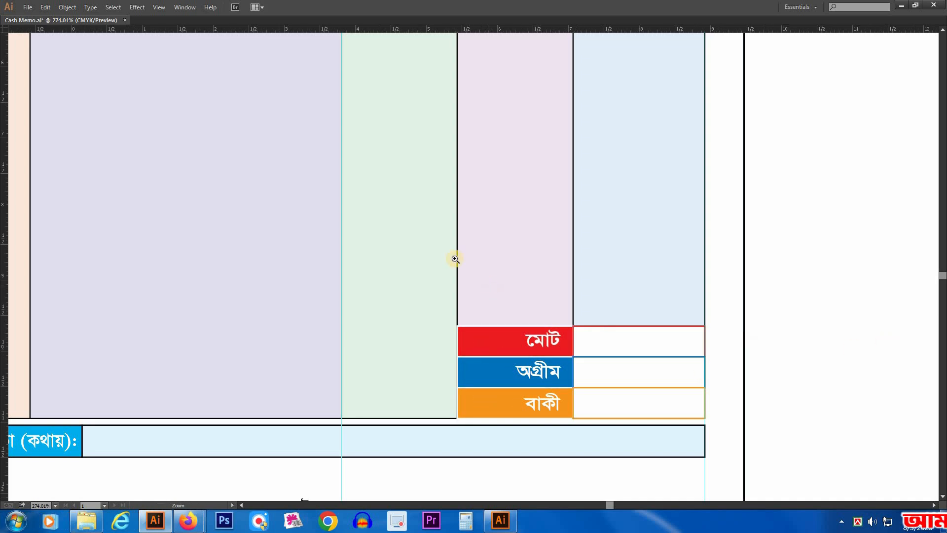
left_click(455, 259, "ctrl+alt")
left_click(480, 213, "ctrl+alt")
mouse_move(488, 250)
left_mouse_down()
mouse_move(497, 296)
mouse_move(502, 247)
left_mouse_up()
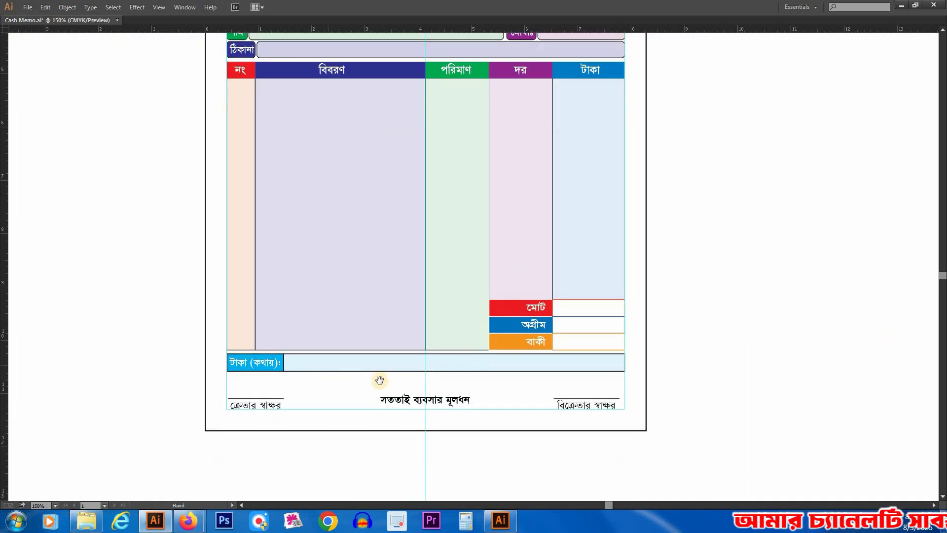
Step: Start an Arc warp effect on the slogan সততাই ব্যবসার মূলধন between the two signature lines
scroll(380, 379, "down", 3)
left_click_drag(197, 259, 697, 387)
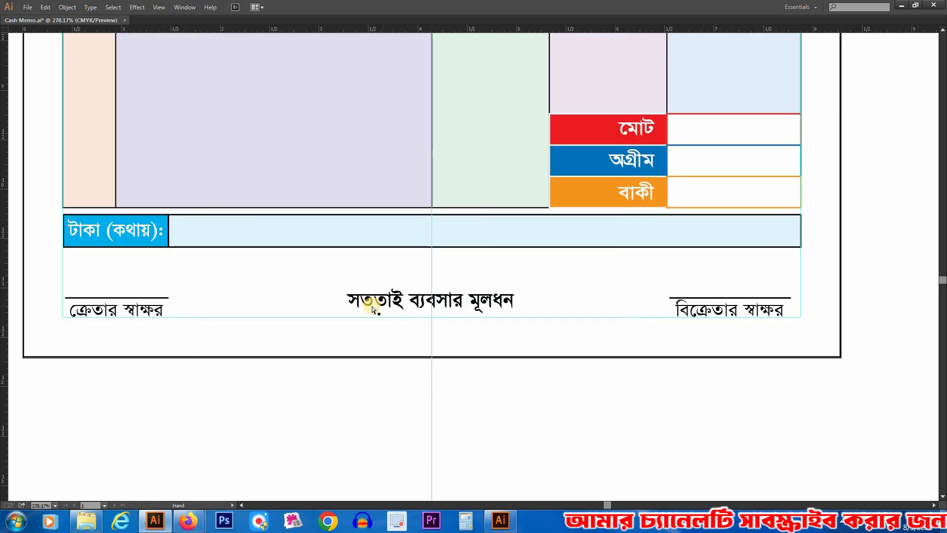
left_click_drag(545, 300, 559, 292)
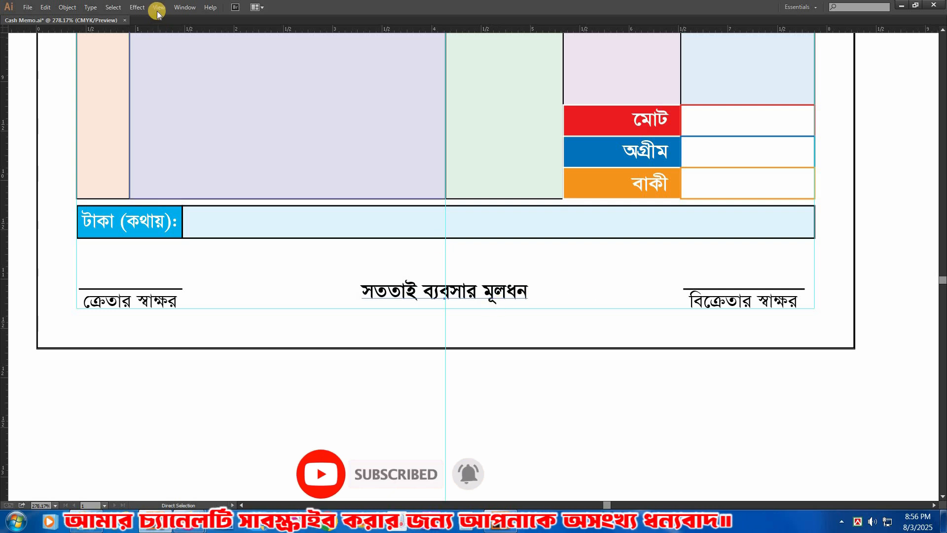
left_click(137, 8)
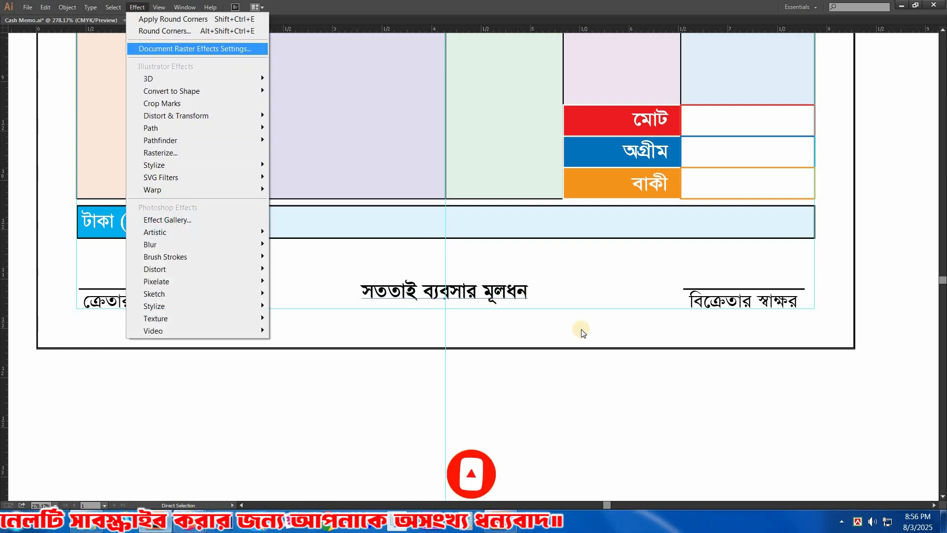
key("Escape")
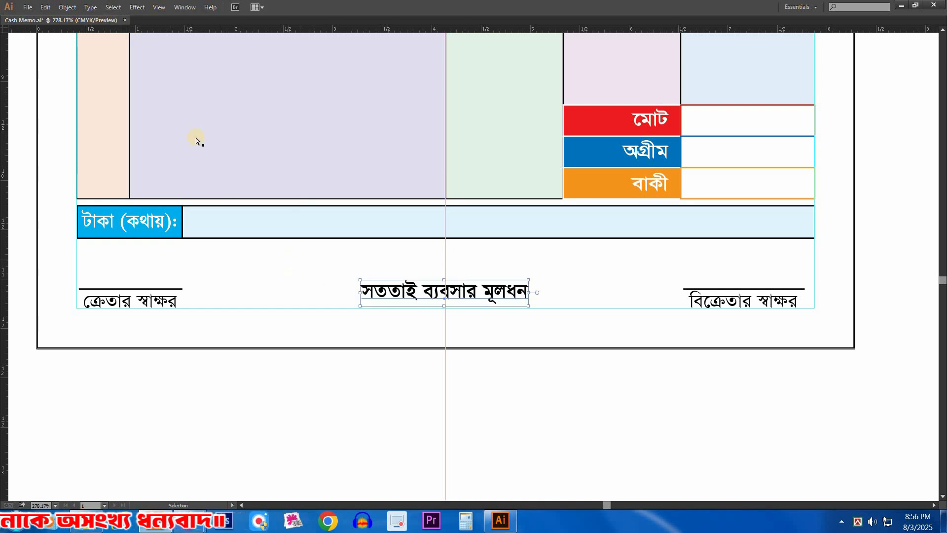
left_click(143, 8)
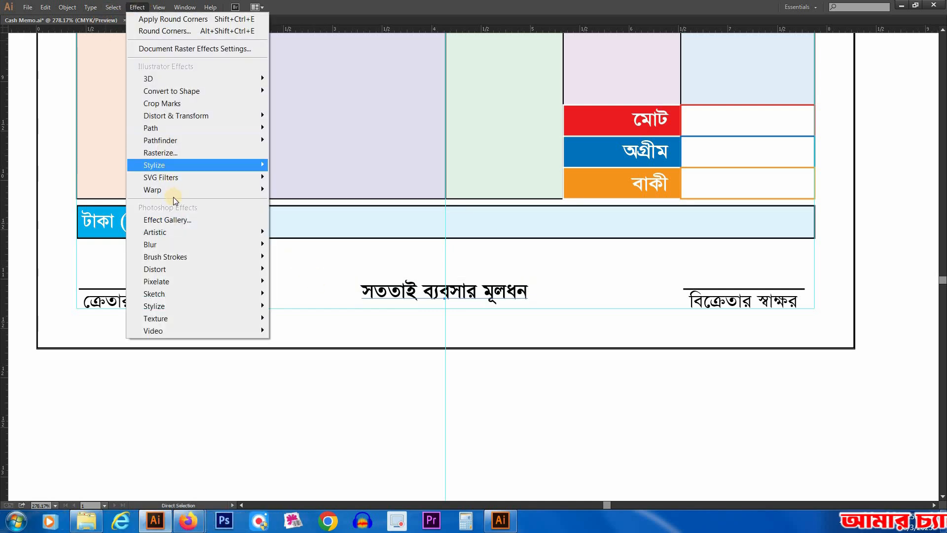
mouse_move(173, 189)
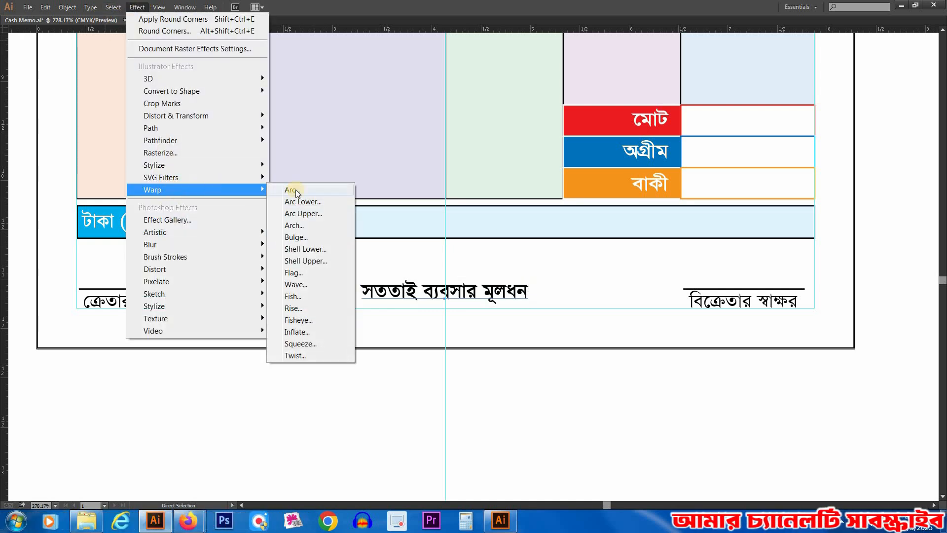
left_click(322, 189)
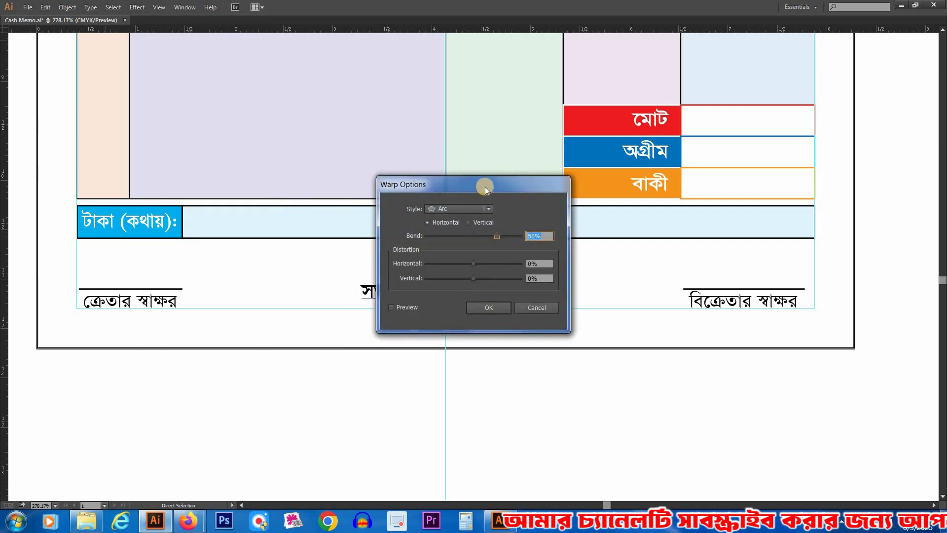
Step: Change the slogan's warp style to Flag, preview it with a 43% horizontal bend and apply the effect
left_click_drag(484, 186, 669, 272)
left_click(641, 295)
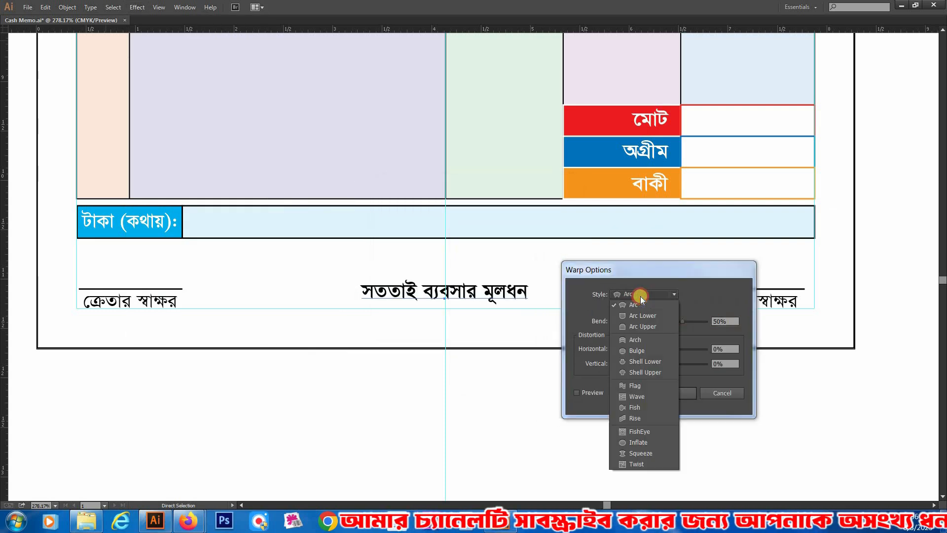
left_click(636, 386)
left_click(578, 393)
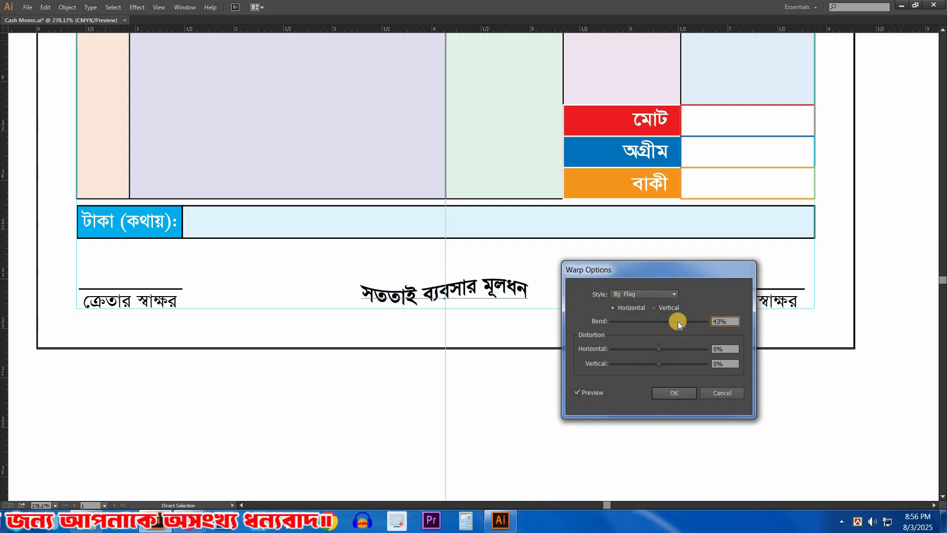
left_click(680, 391)
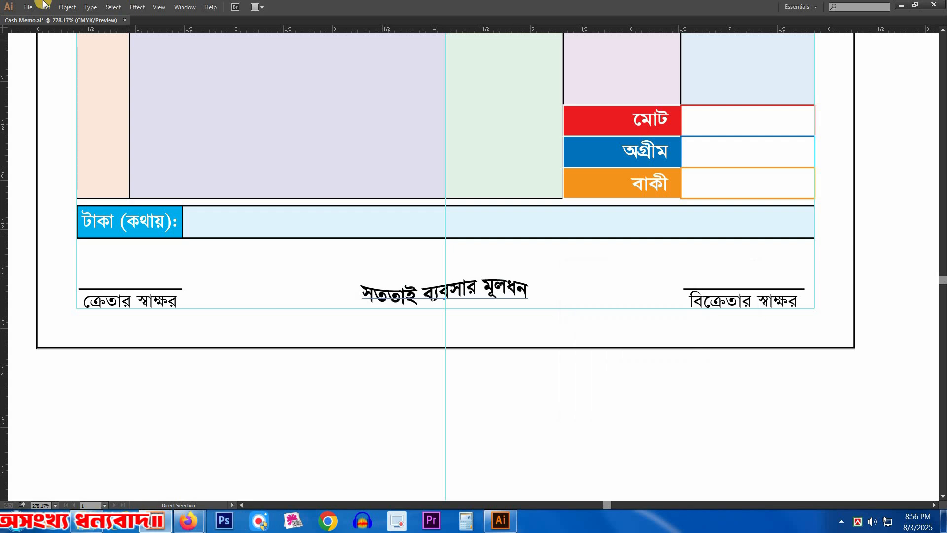
Step: Expand the appearance of the flag-warped slogan and enlarge it about its centre between the two signature lines
left_click(67, 8)
left_click(104, 135)
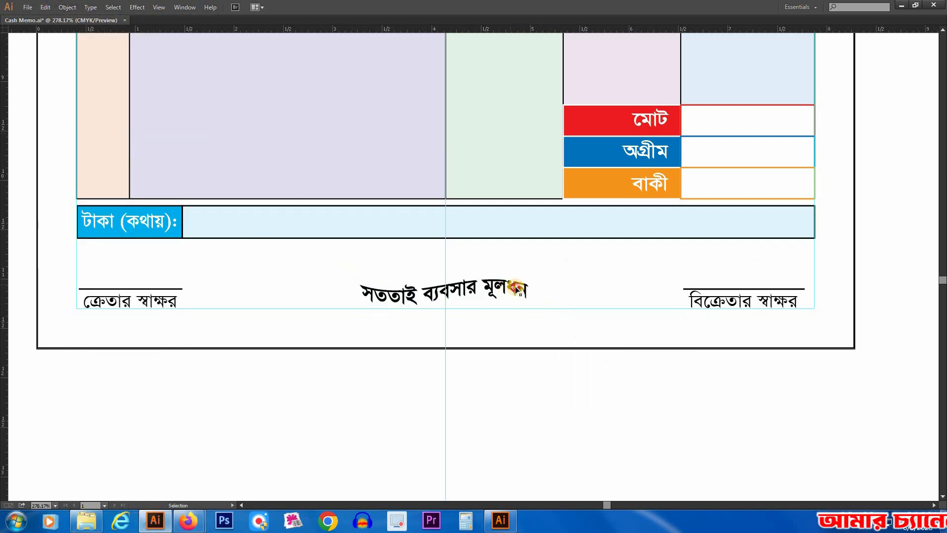
left_click_drag(542, 298, 561, 298)
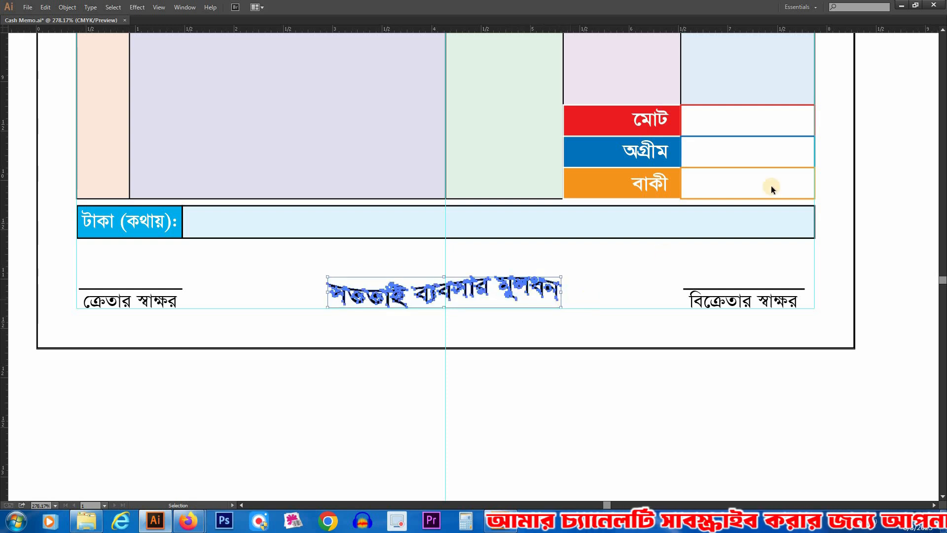
Step: Fill the expanded slogan with red (C 0, M 100, Y 100, K 0) and deselect it
key("Tab")
left_click_drag(895, 117, 852, 78)
left_click(545, 410)
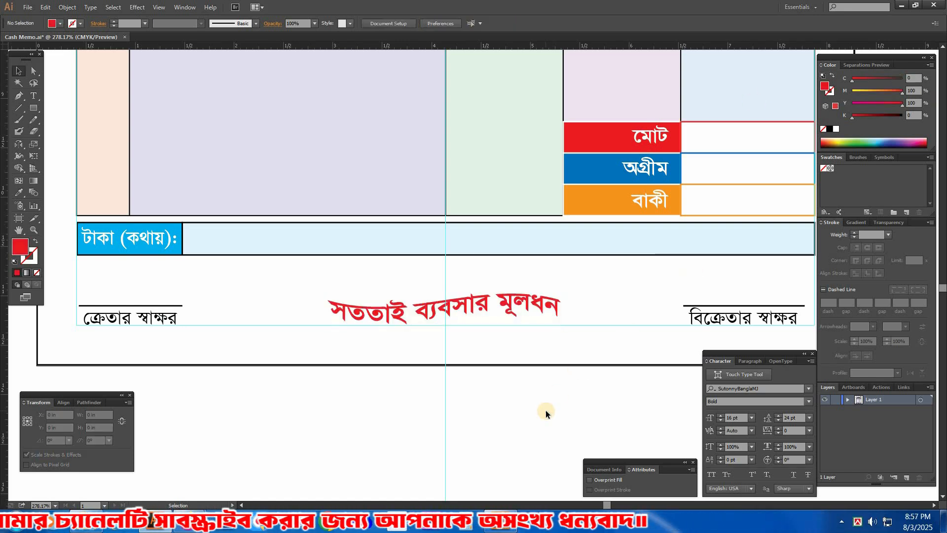
key("Tab")
key("ctrl+minus")
key("ctrl+minus")
scroll(526, 224, "up", 3)
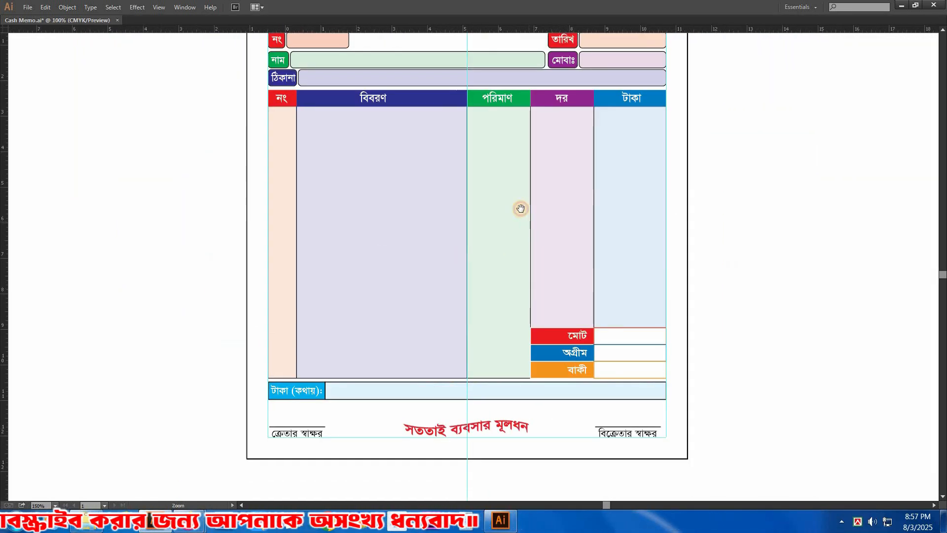
key("ctrl+minus")
left_click_drag(713, 250, 714, 247)
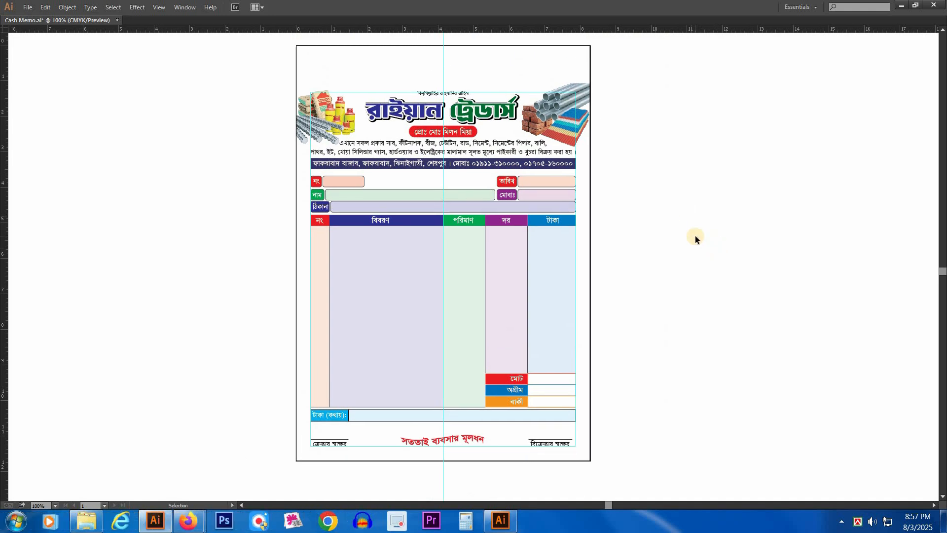
Step: Bring the দর column's outlined rectangle in front of the মোট, অগ্রীম and বাকী labels, remove its fill and deselect it
left_click_drag(520, 314, 519, 248)
left_click_drag(643, 396, 455, 482)
left_click(404, 187)
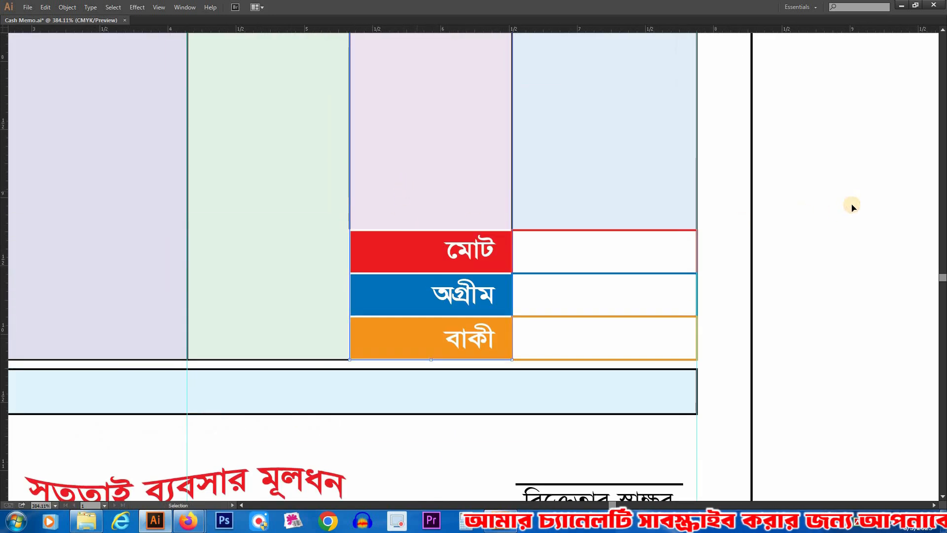
key("ctrl+shift+]")
key("a")
key("Tab")
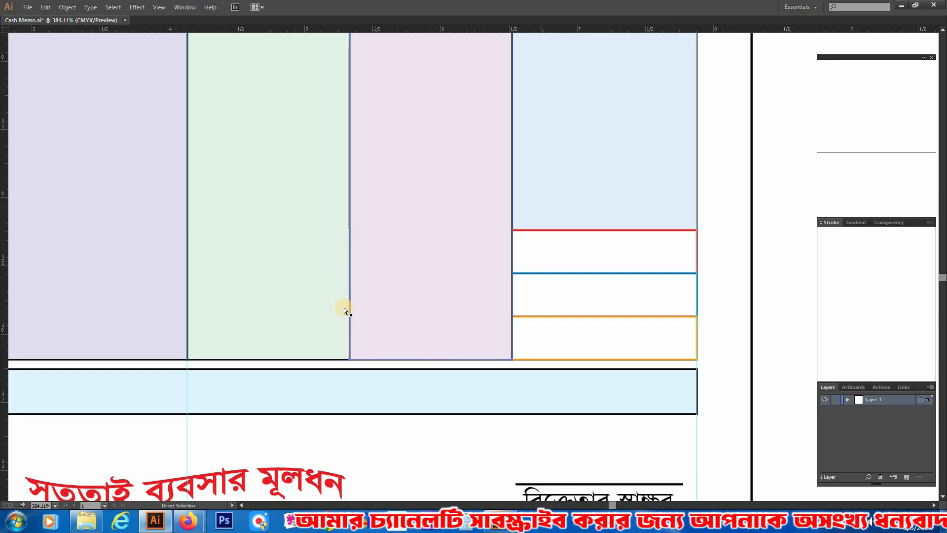
key("/")
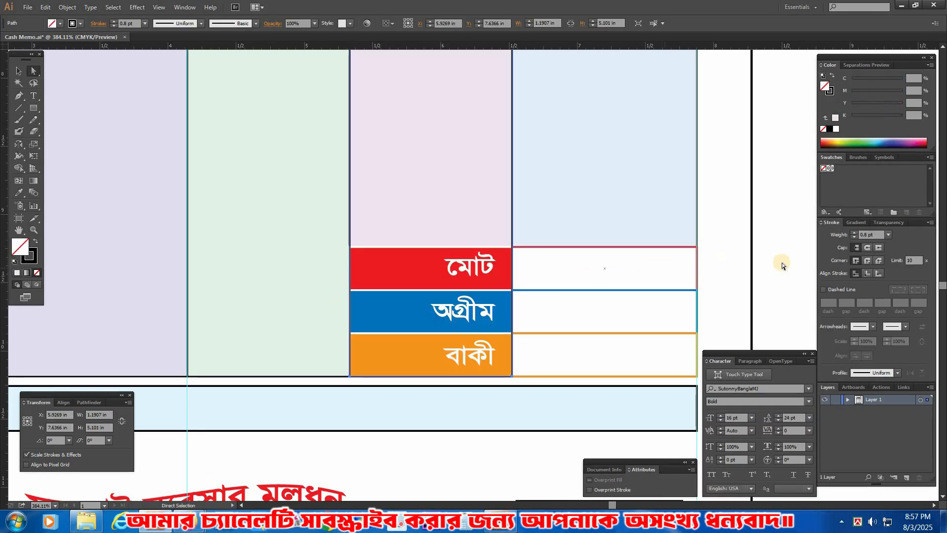
key("Tab")
left_click(833, 262)
scroll(445, 261, "down", 4)
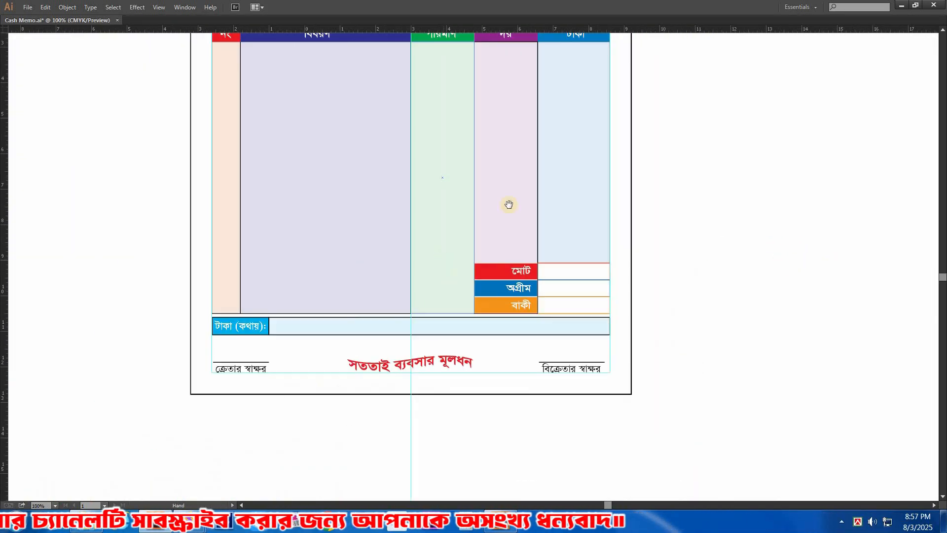
left_click_drag(709, 240, 707, 216)
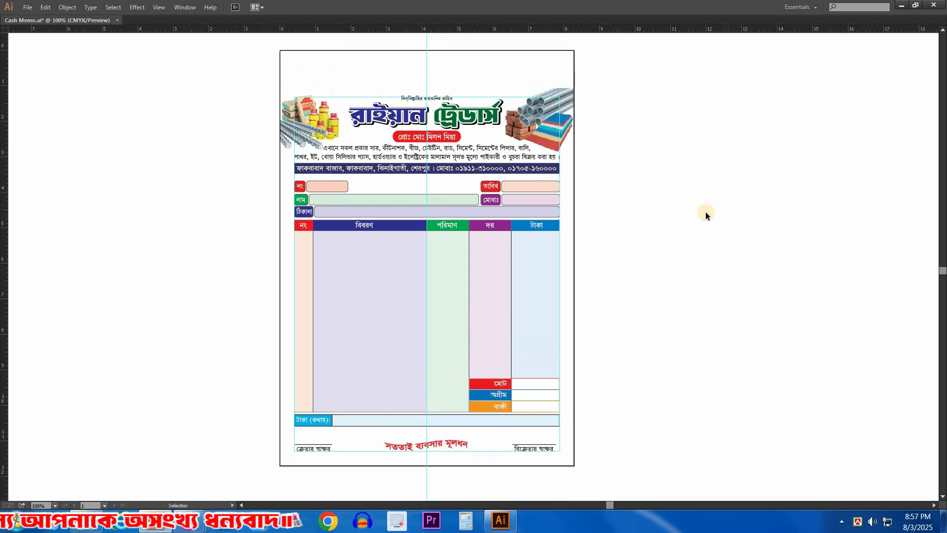
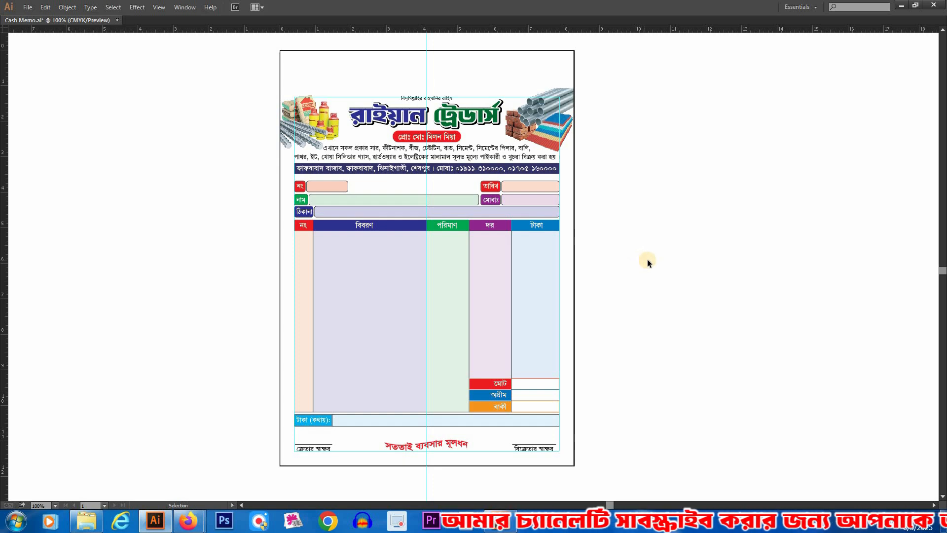
Step: Switch to Firefox, open Google and search its images for "background"
key("alt+Tab")
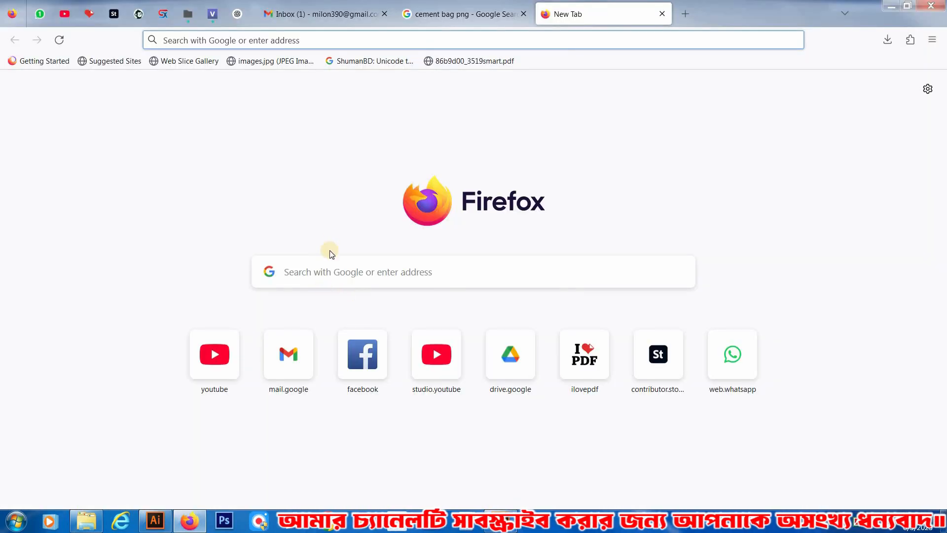
type("https://www.google.com")
key("Return")
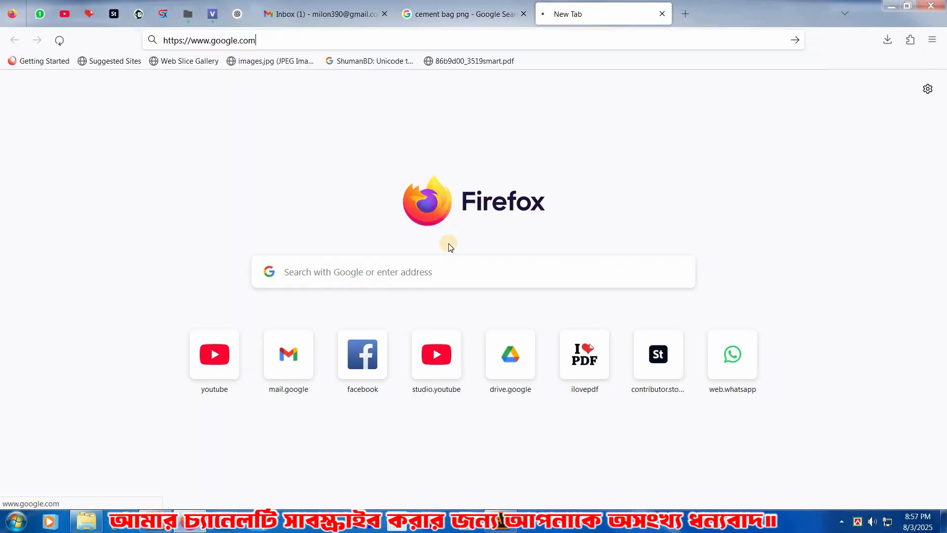
type("back")
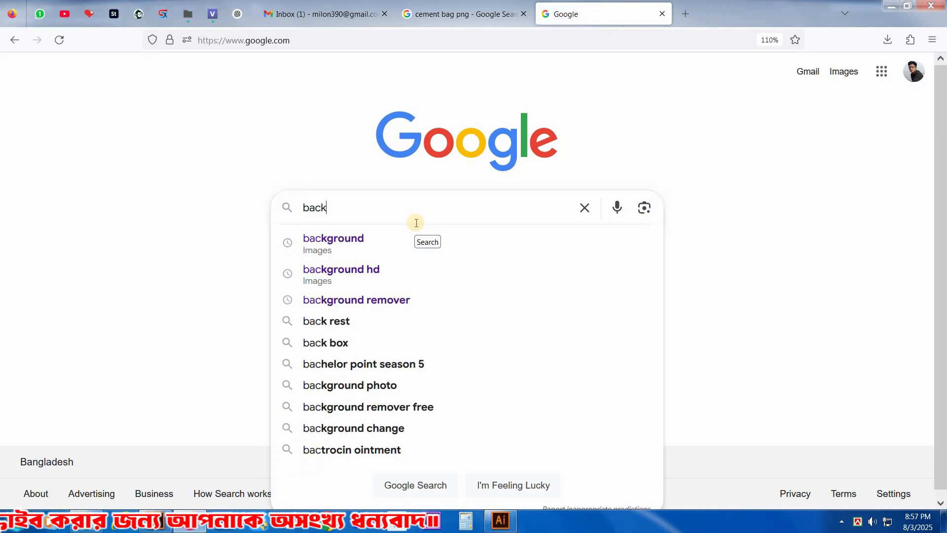
type("groun")
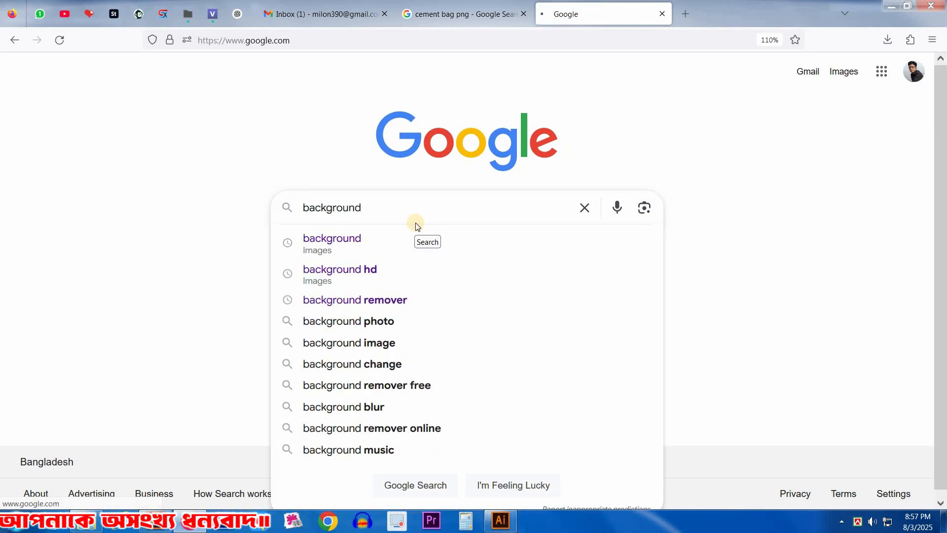
type("d")
key("Return")
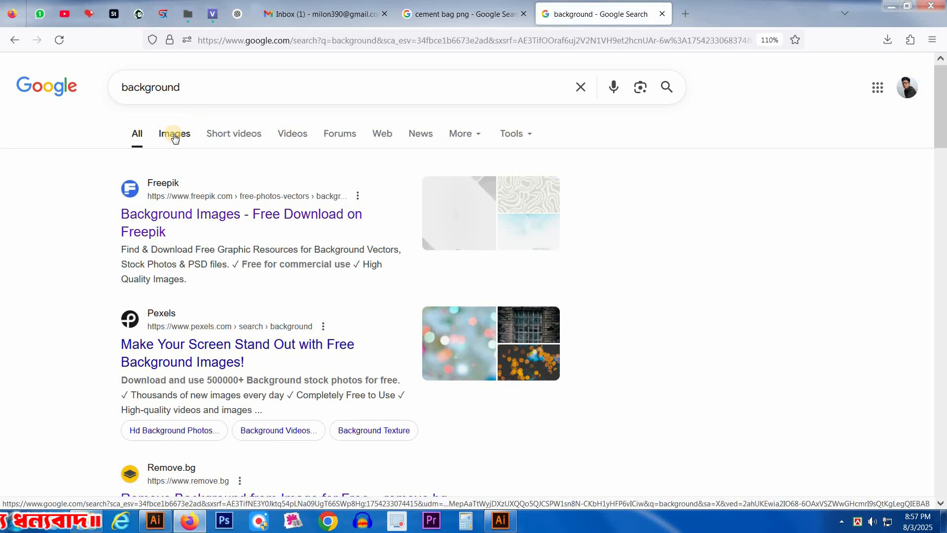
left_click(175, 138)
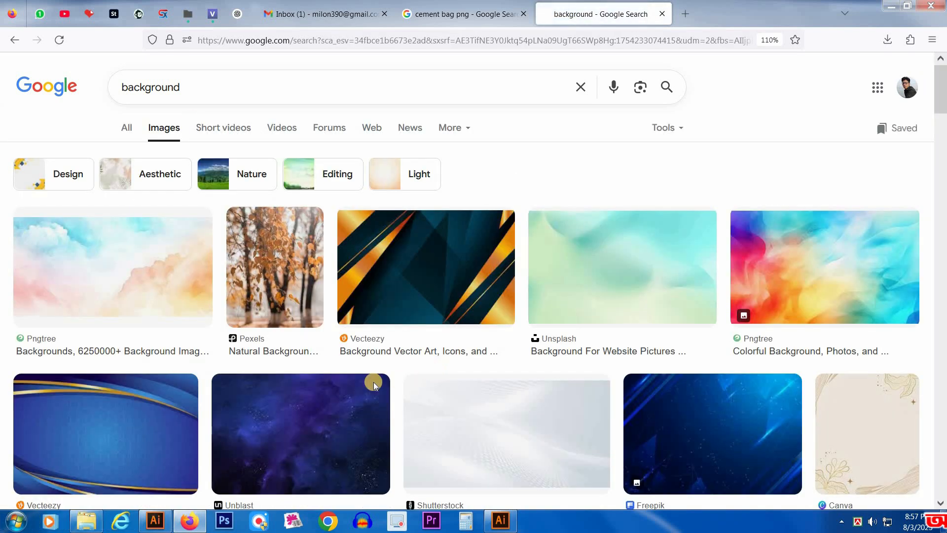
Step: Look through the background image results for a soft abstract picture suited to the cash memo
scroll(428, 334, "down", 6)
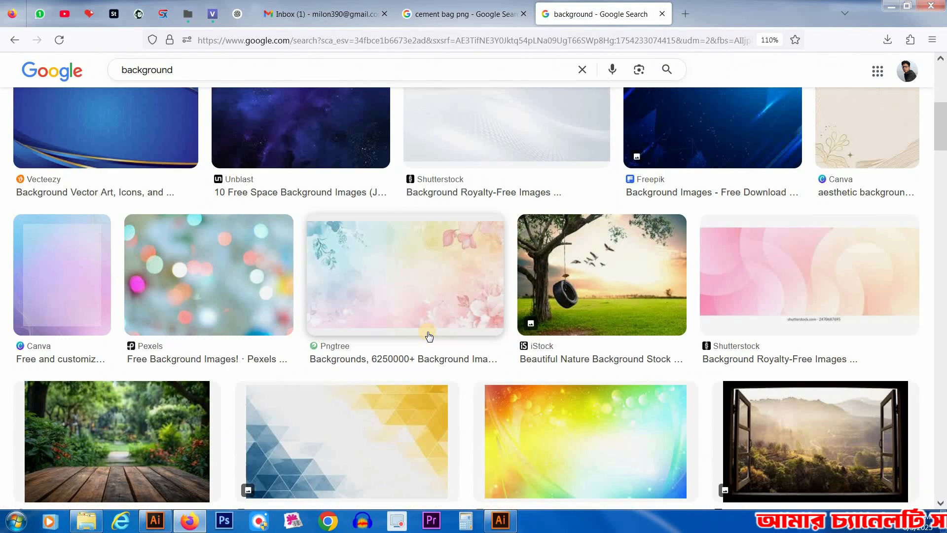
scroll(430, 335, "down", 4)
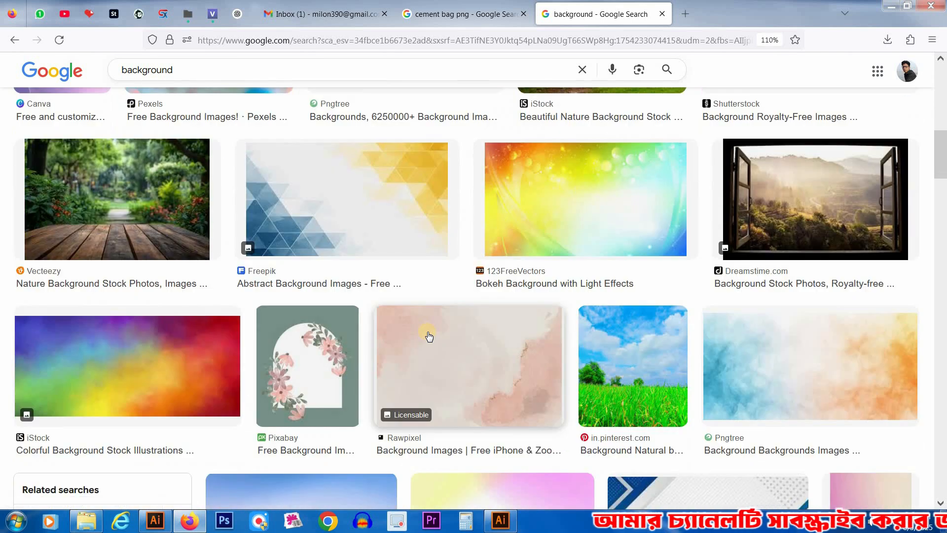
scroll(809, 328, "down", 4)
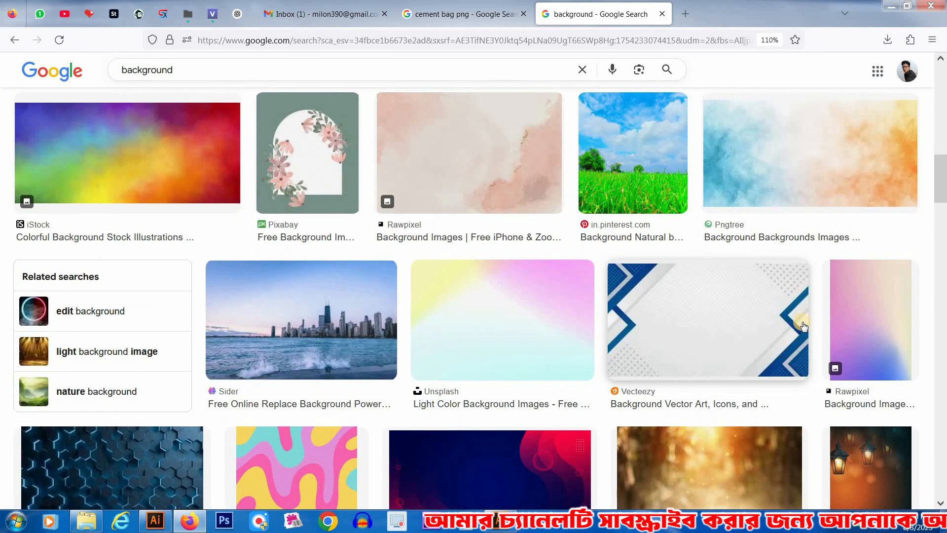
scroll(572, 316, "down", 4)
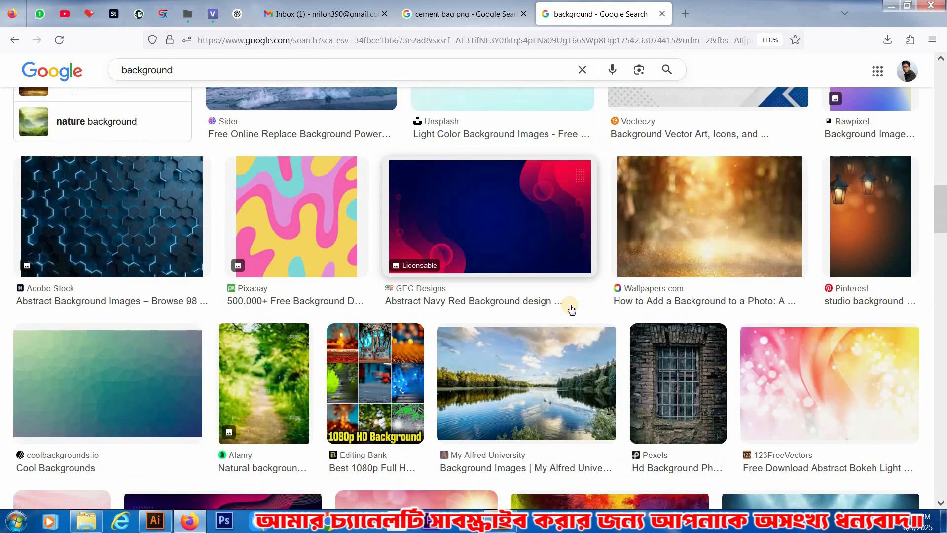
scroll(571, 311, "down", 3)
scroll(572, 308, "down", 3)
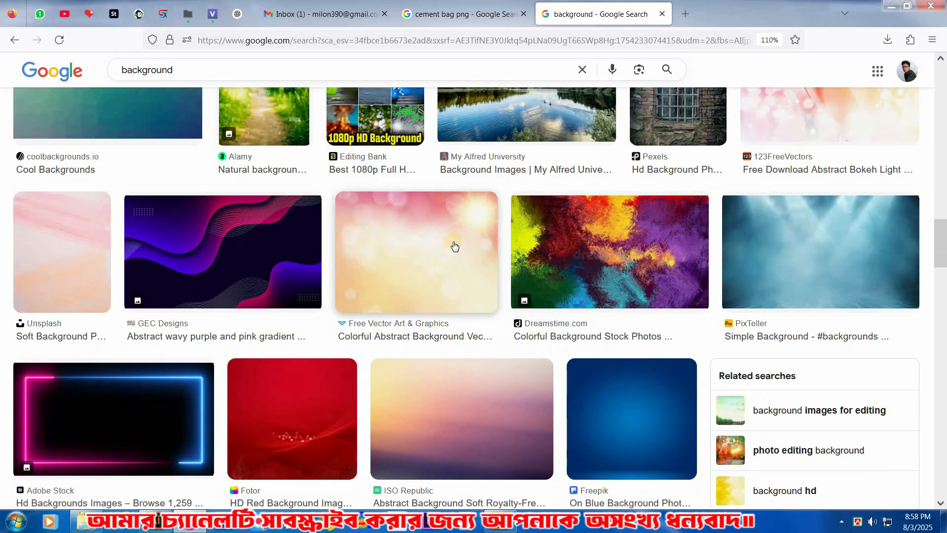
scroll(542, 296, "down", 3)
scroll(581, 303, "down", 3)
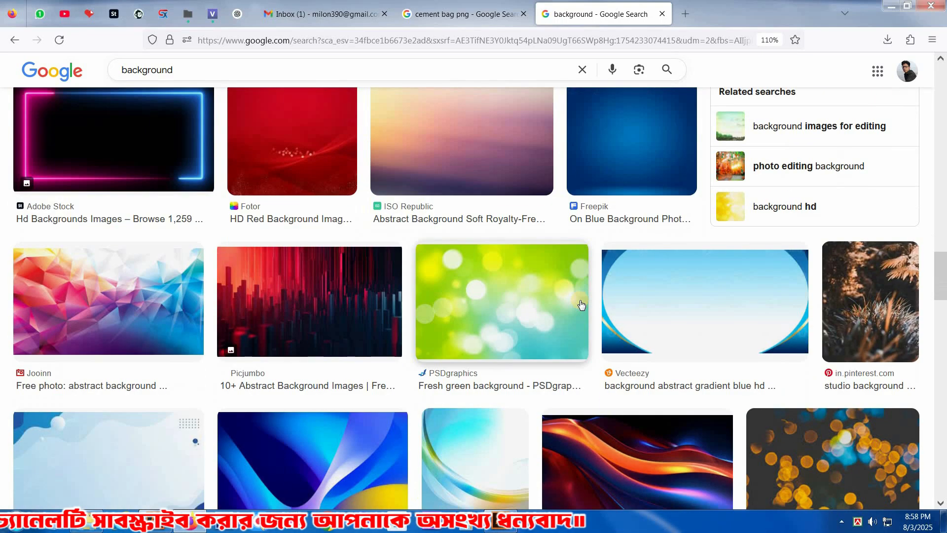
scroll(581, 305, "down", 4)
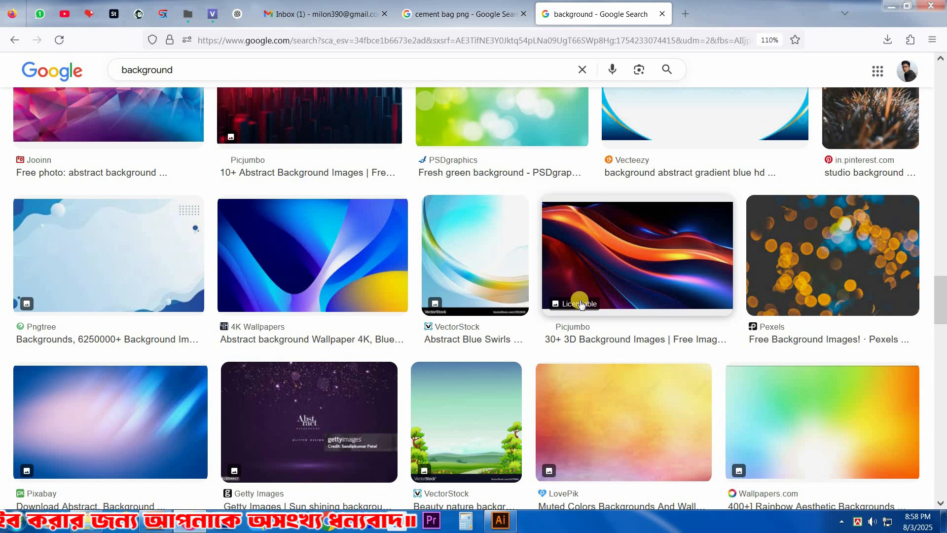
scroll(581, 304, "down", 3)
scroll(585, 304, "down", 4)
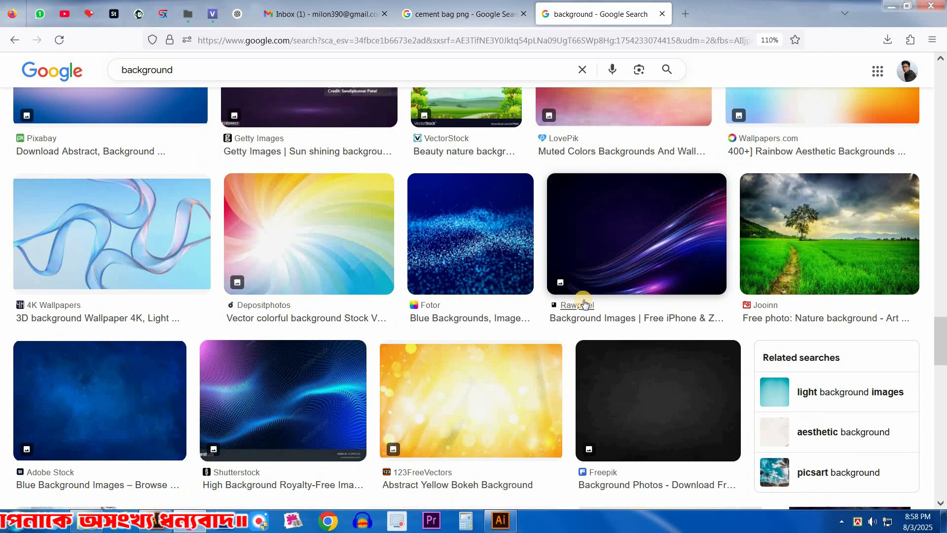
scroll(585, 304, "down", 4)
scroll(592, 302, "down", 3)
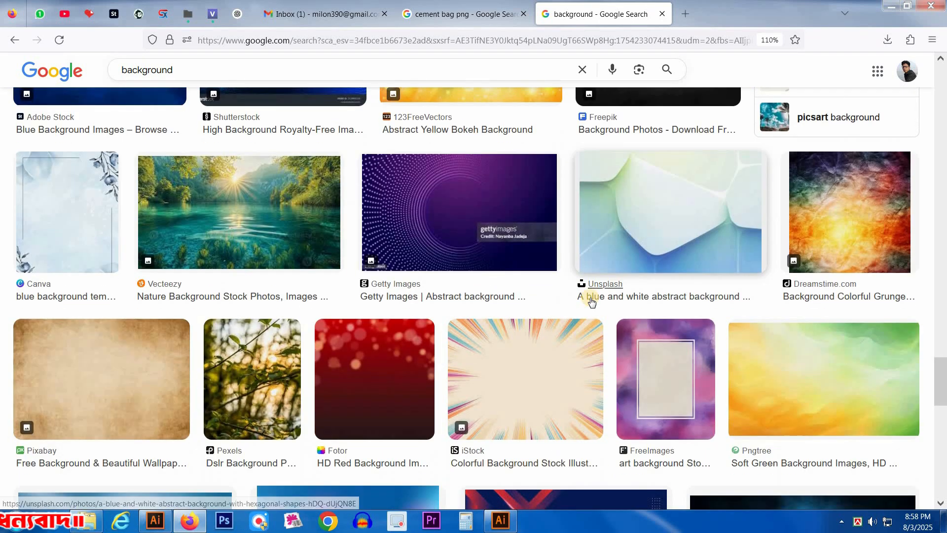
scroll(592, 302, "down", 3)
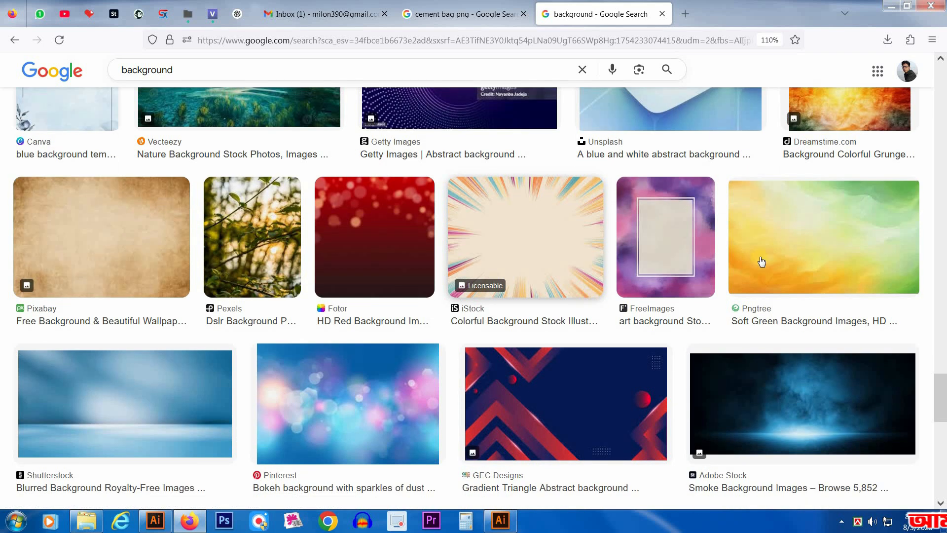
Step: Open Pngtree's soft green and orange background and save it as a JPEG under the suggested file name
left_click(807, 233)
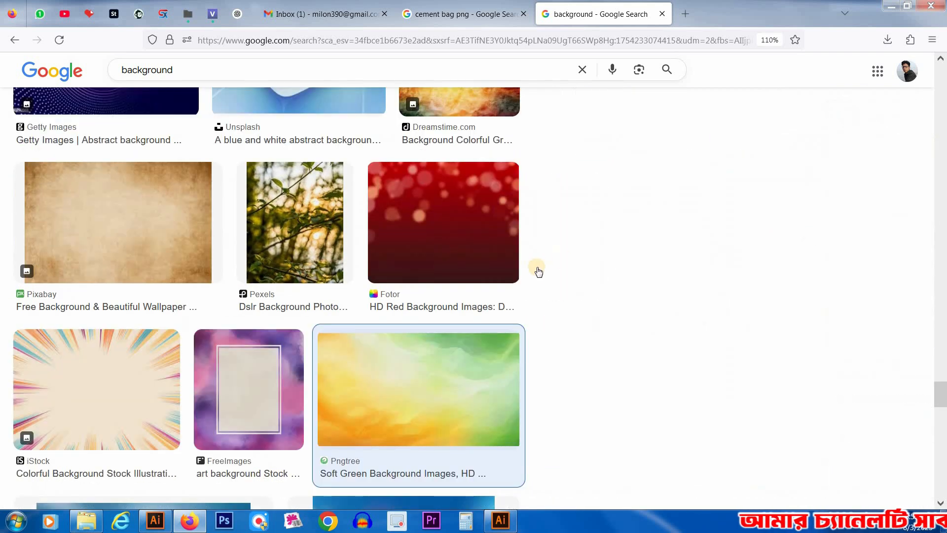
right_click(683, 209)
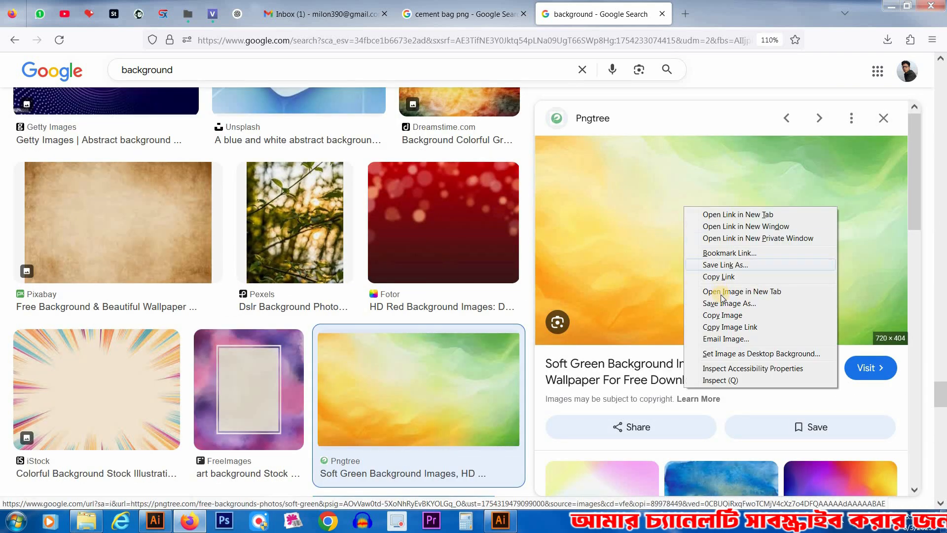
left_click(725, 304)
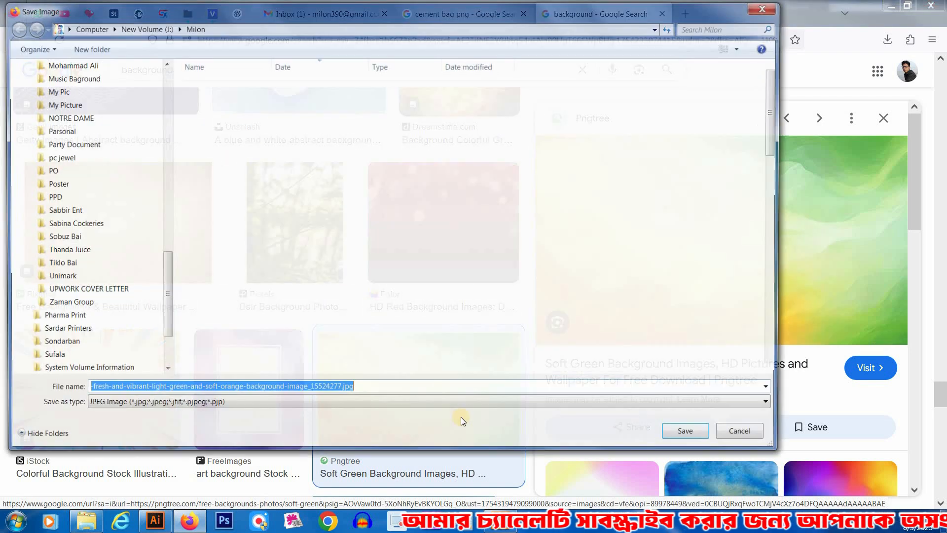
left_click(690, 437)
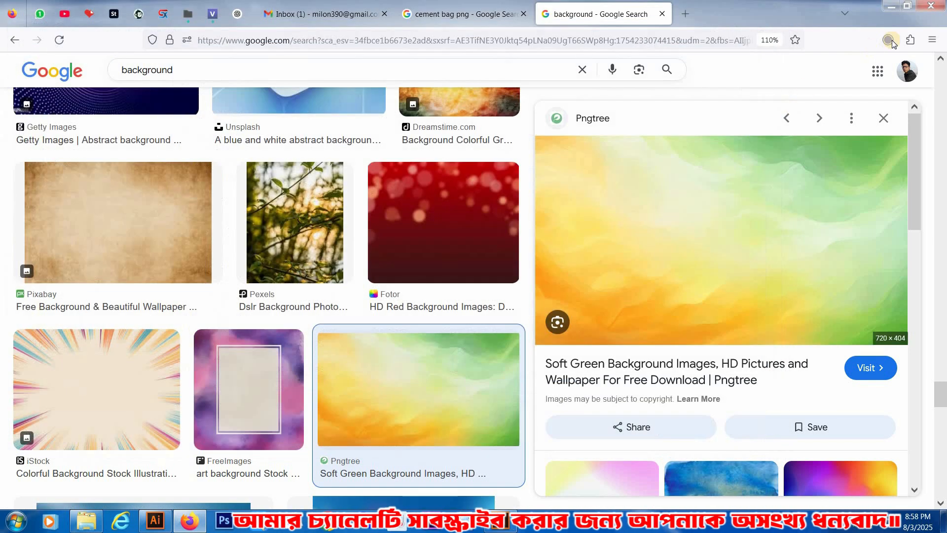
Step: Locate the downloaded background JPEG in its folder and open it in Illustrator
left_click(880, 72)
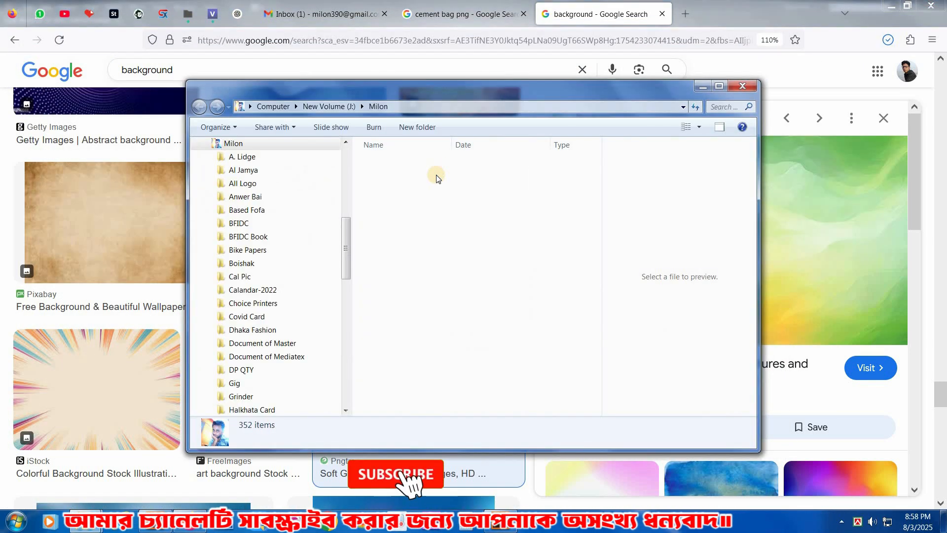
left_click_drag(202, 466, 424, 20)
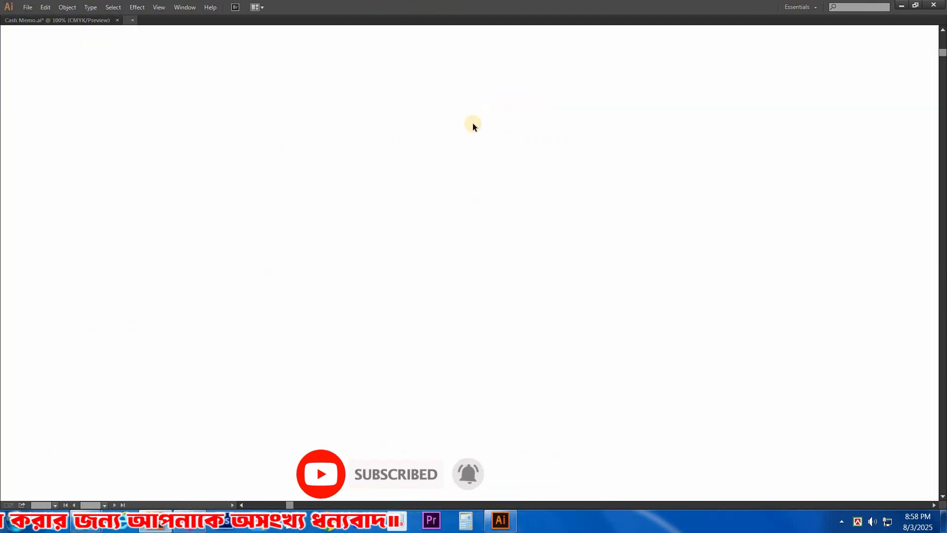
key("a")
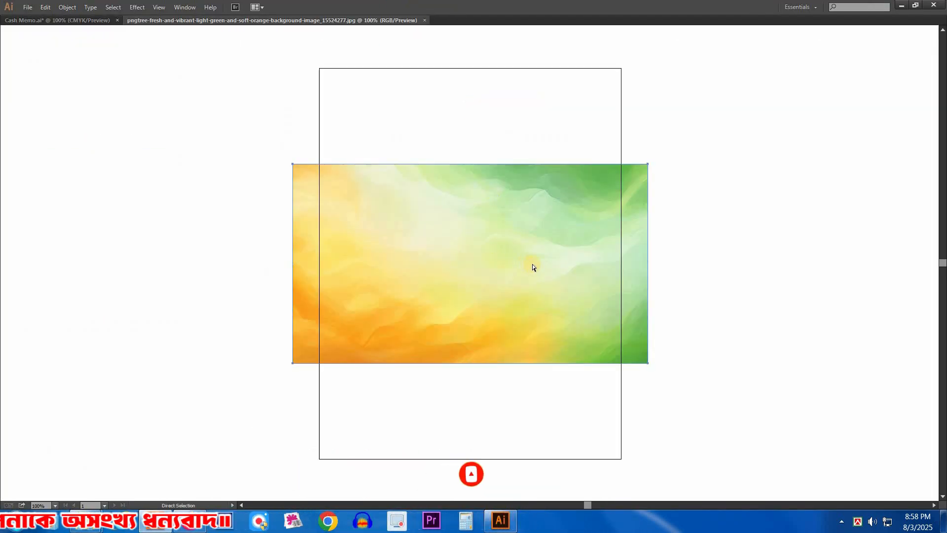
Step: Move the background picture from its own document into Cash Memo.ai, closing the JPEG document without saving
key("Delete")
key("ctrl+w")
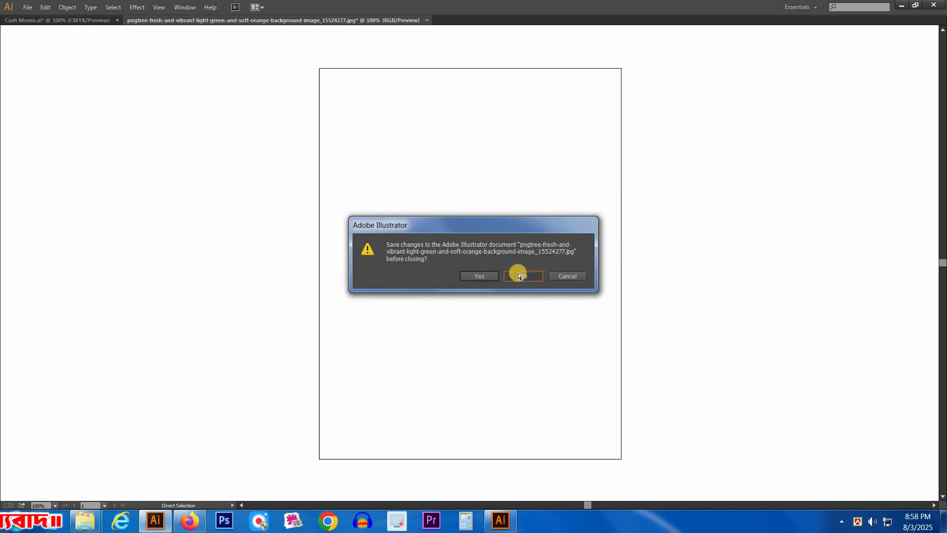
left_click(518, 276)
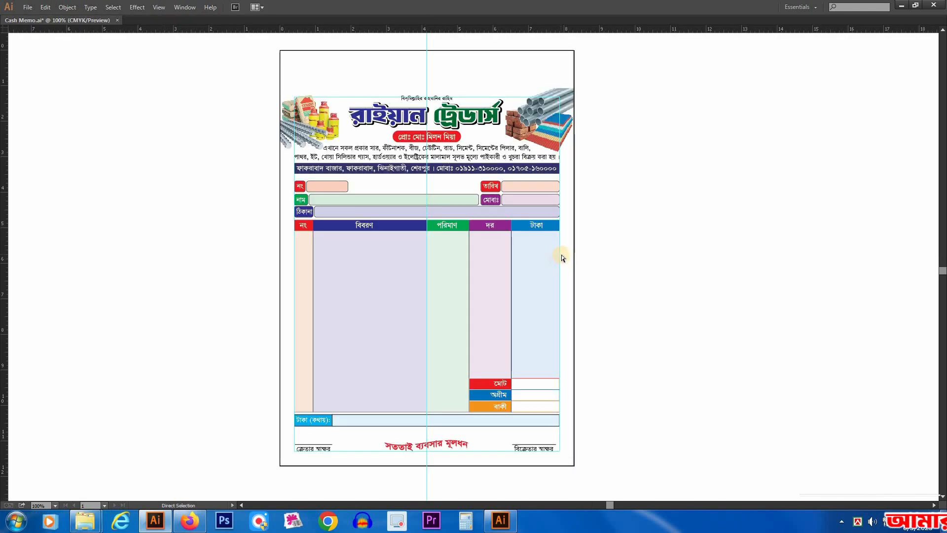
key("ctrl+v")
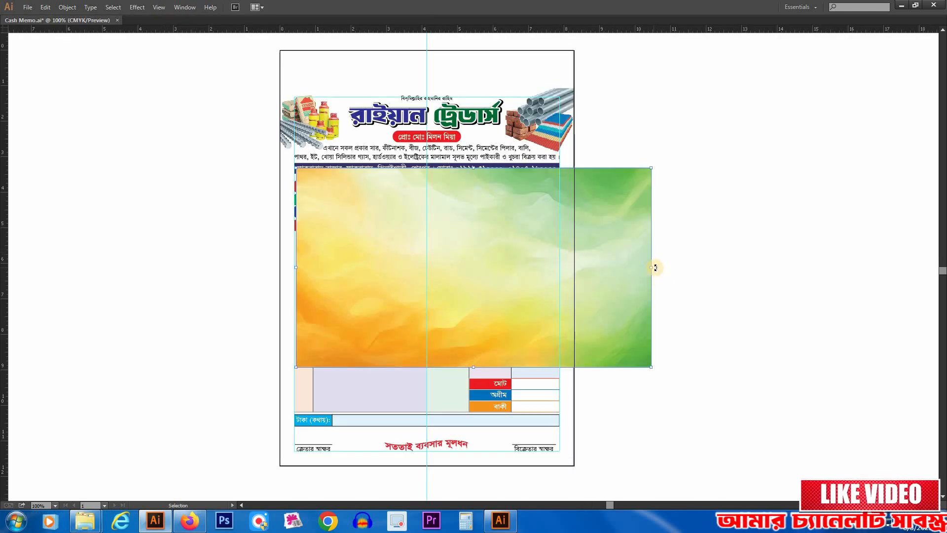
Step: Rotate the background picture 90° counter-clockwise and align its top-left corner with the page's top-left corner
left_click_drag(545, 183, 298, 90)
left_click_drag(421, 228, 477, 379)
left_click_drag(332, 167, 415, 272)
mouse_move(329, 233)
left_mouse_down()
mouse_move(329, 222)
mouse_move(339, 231)
left_mouse_up()
left_click_drag(250, 140, 435, 243)
left_click(582, 368, "ctrl+alt")
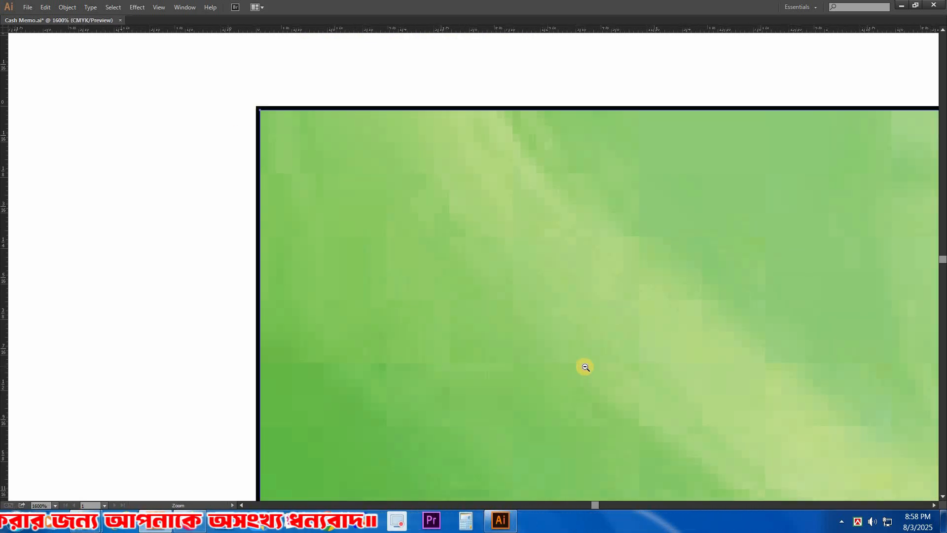
left_click(586, 368, "ctrl+alt")
left_click(587, 367, "ctrl+alt")
left_click(582, 366, "ctrl+alt")
left_click(584, 366, "ctrl+alt")
left_click(585, 367, "ctrl+alt")
left_click(587, 367, "ctrl+alt")
Step: Stretch the background picture to the page's bottom-right corner, fitting its corner exactly to the page outline
left_click_drag(501, 245, 499, 231)
left_click_drag(514, 460, 465, 165)
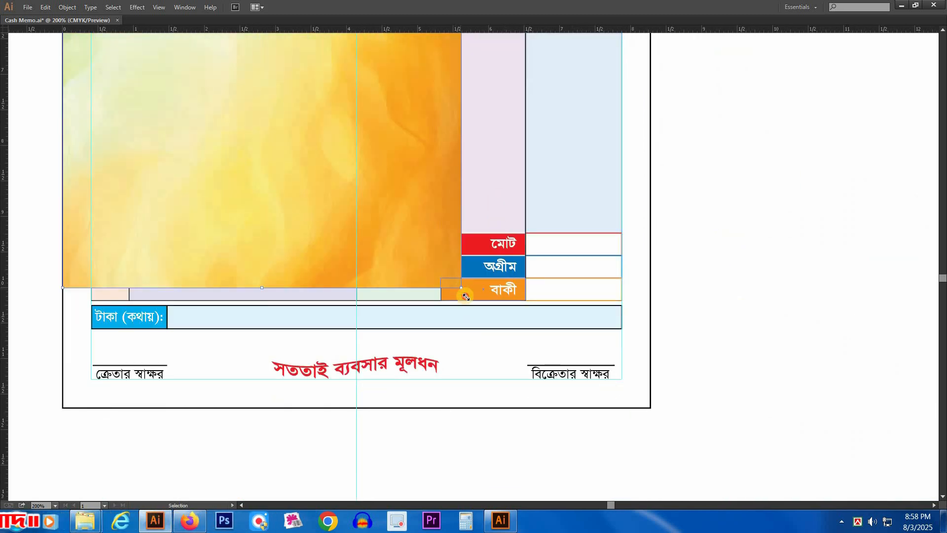
left_click_drag(631, 397, 635, 397)
left_click_drag(531, 358, 726, 438)
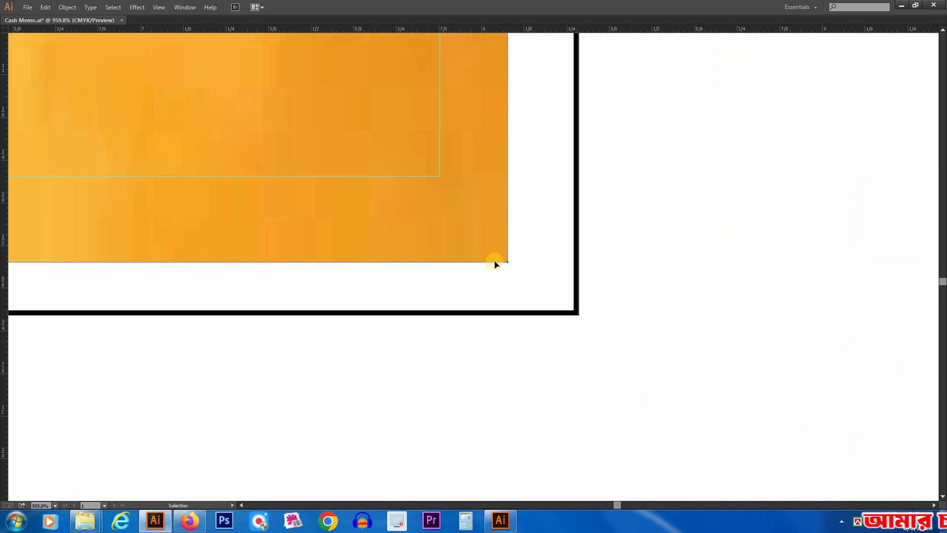
left_click_drag(566, 302, 615, 340)
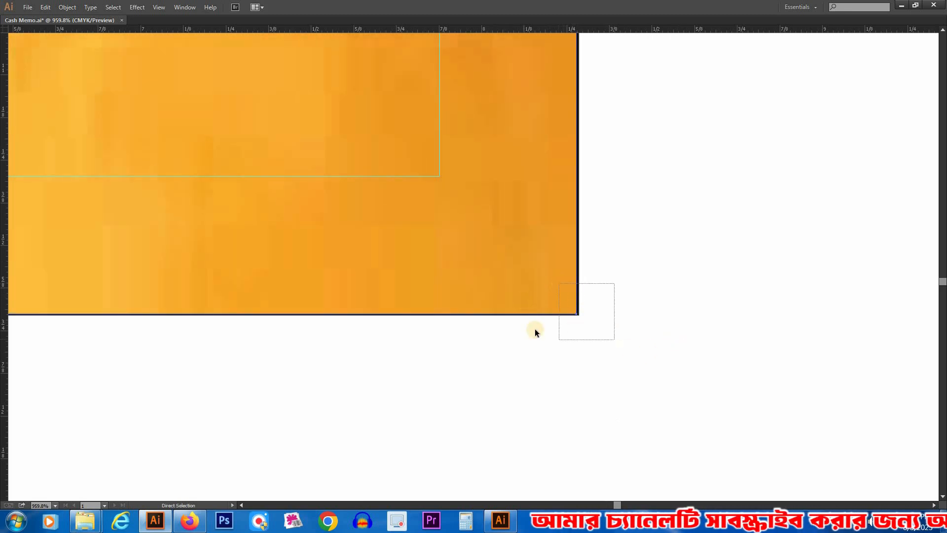
mouse_move(349, 260)
left_mouse_down()
mouse_move(309, 193)
mouse_move(350, 253)
left_mouse_up()
key("ctrl+minus")
key("ctrl+minus")
key("ctrl+minus")
key("ctrl+minus")
key("ctrl+minus")
key("ctrl+minus")
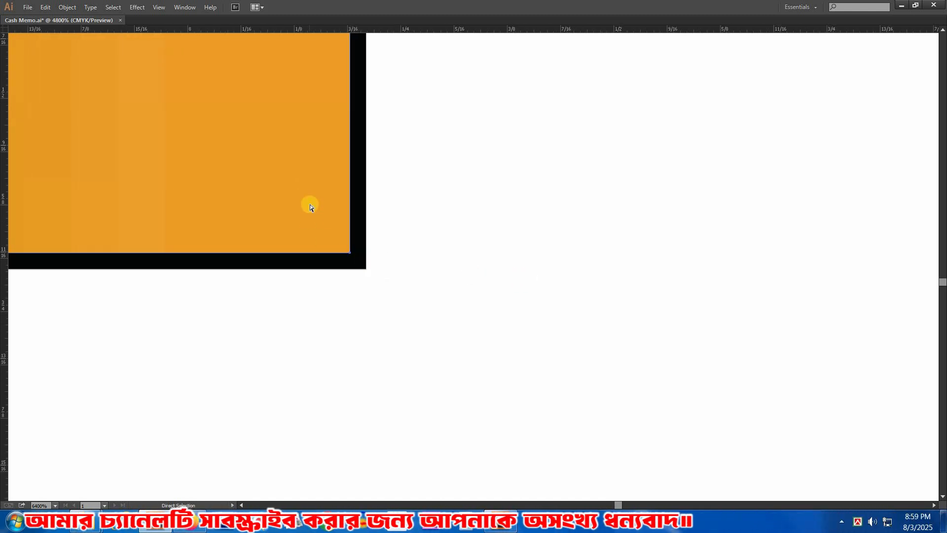
key("ctrl+minus")
key("ctrl+minus")
key("ctrl+minus")
key("ctrl+minus")
key("ctrl+minus")
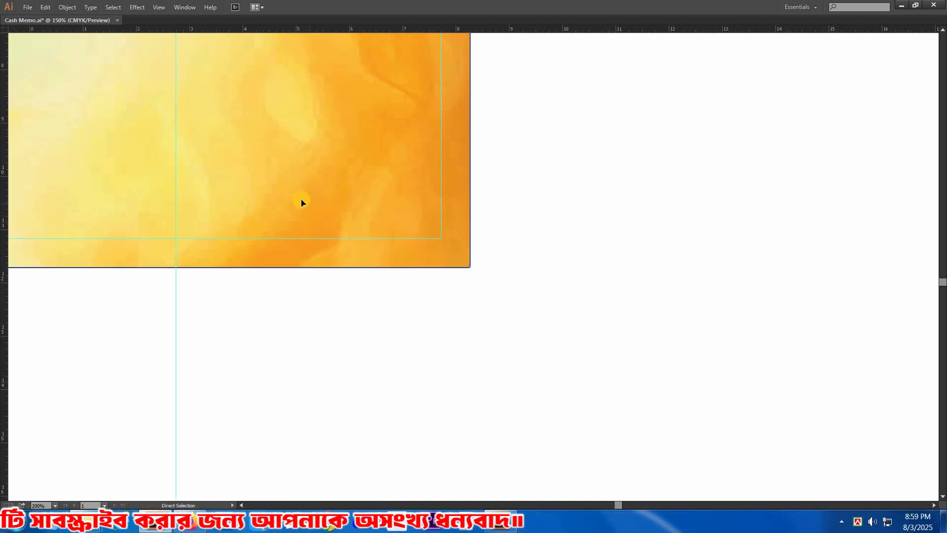
Step: Send the page-sized background picture behind all of the cash memo's content
key("space")
left_click_drag(294, 155, 513, 326)
key("ctrl+minus")
left_click_drag(465, 151, 457, 310)
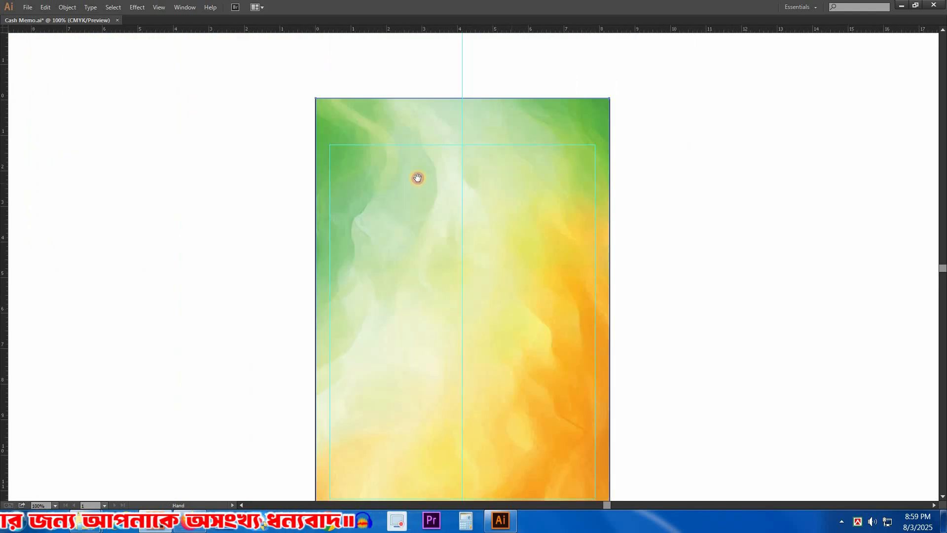
left_click_drag(552, 206, 546, 133)
right_click(514, 163)
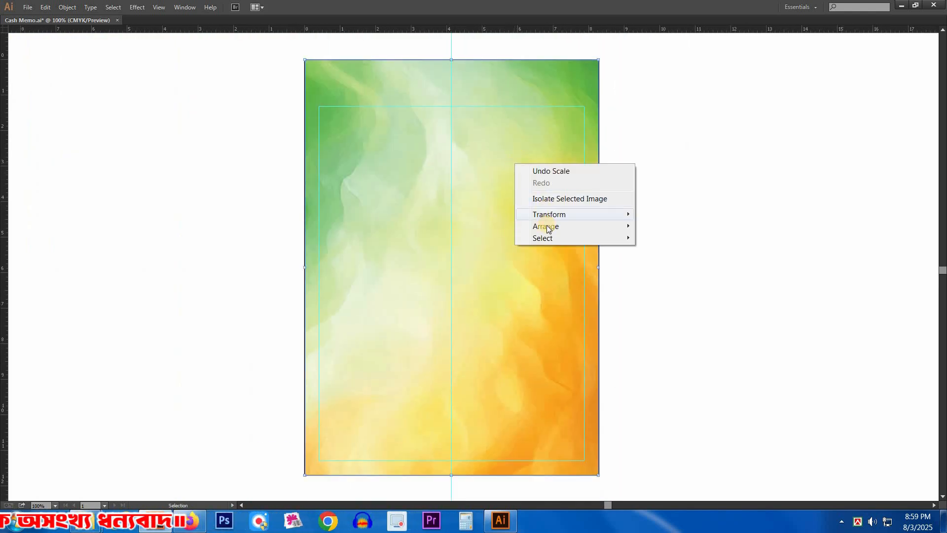
left_click(703, 264)
Step: Lower the opacity of the page-sized background picture, trying 30% and settling on 20%
key("space")
left_click_drag(618, 168, 593, 160)
left_click_drag(715, 279, 724, 311)
left_click_drag(709, 194, 715, 205)
left_click(499, 81)
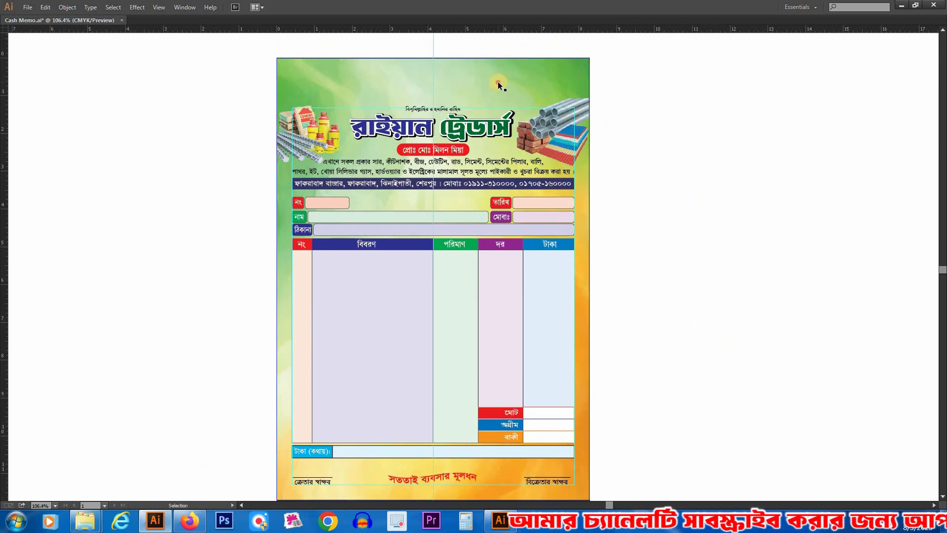
key("Tab")
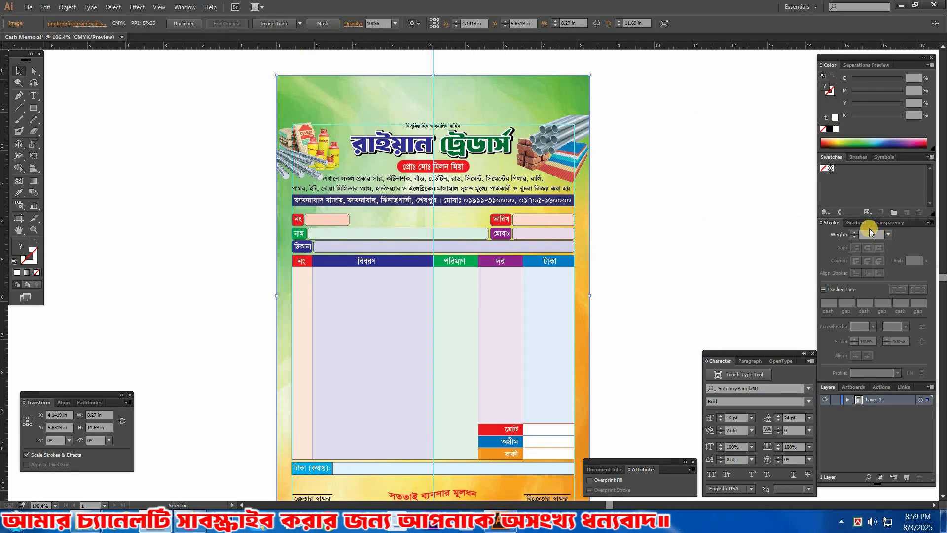
left_click(887, 222)
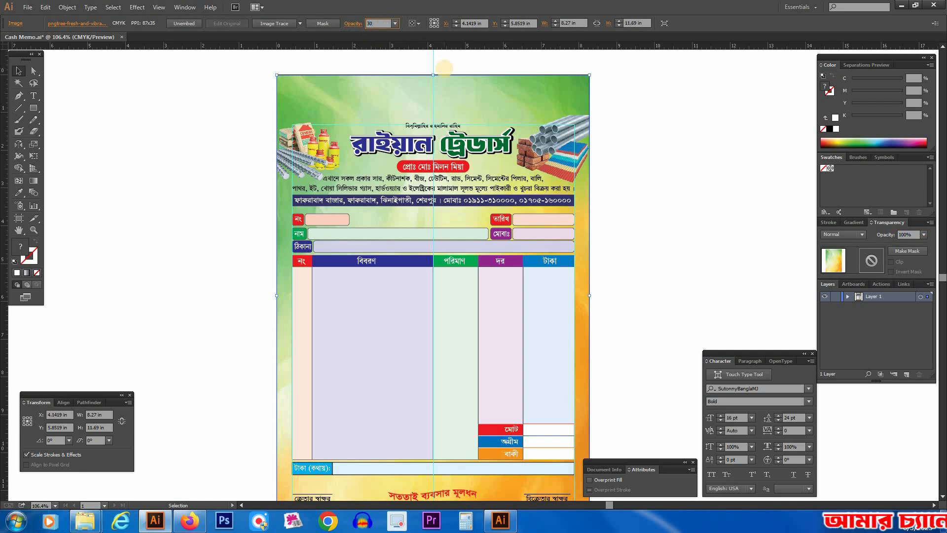
type("30")
key("Return")
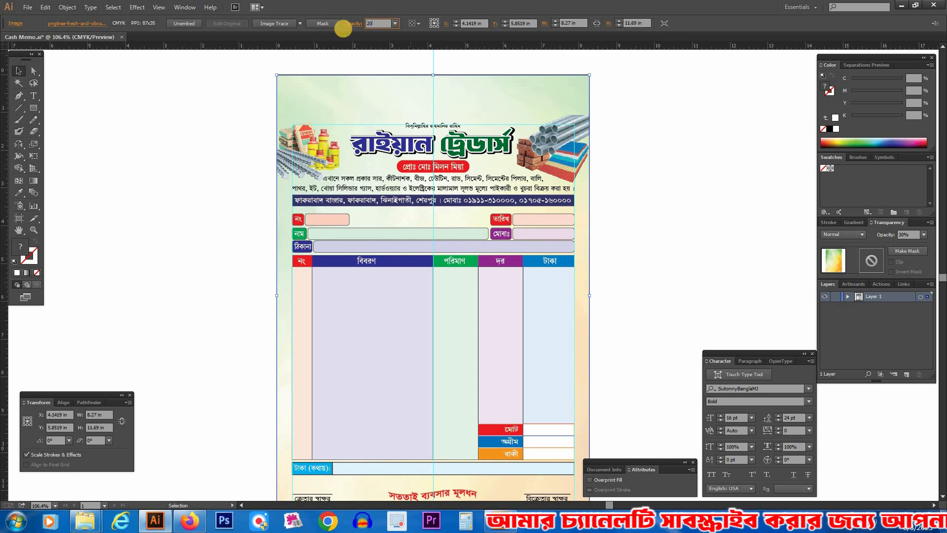
type("20")
key("Return")
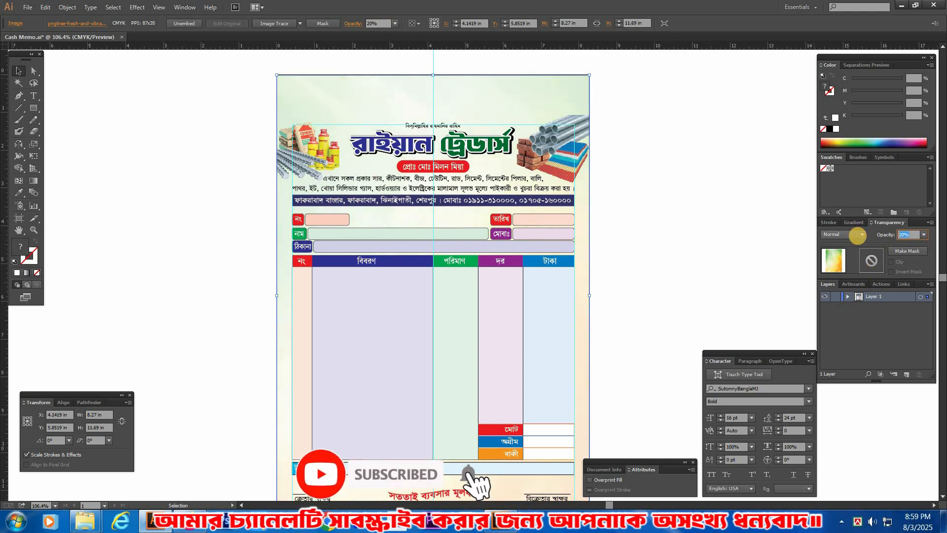
key("Tab")
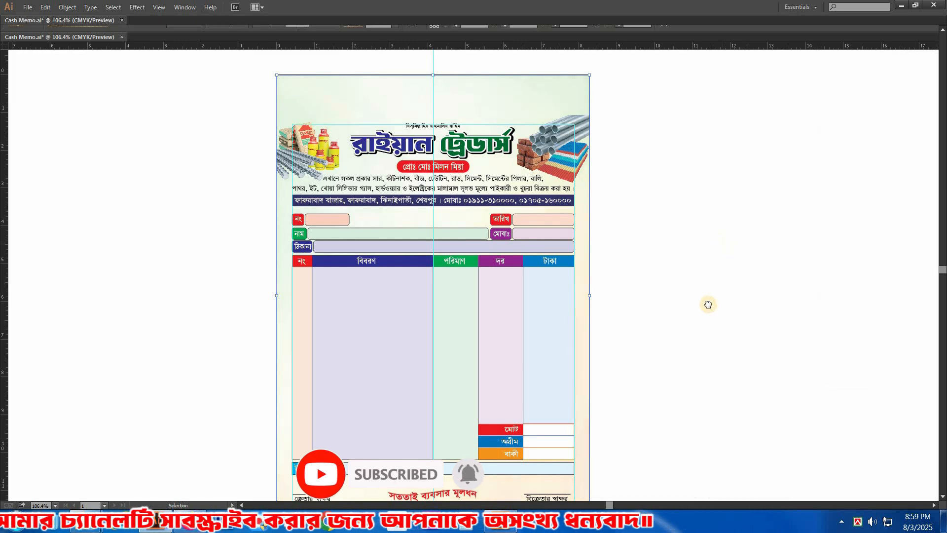
mouse_move(756, 288)
left_mouse_down()
mouse_move(753, 300)
mouse_move(774, 279)
mouse_move(762, 304)
left_mouse_up()
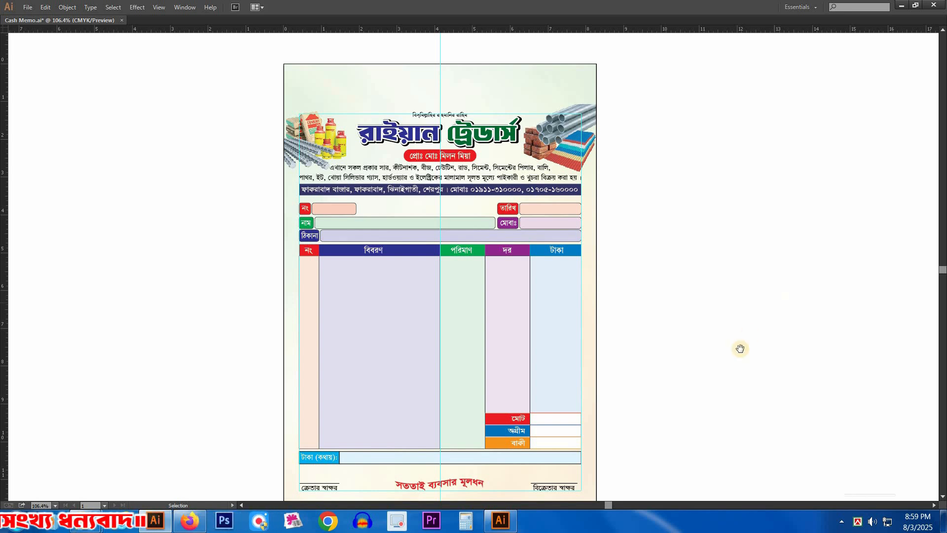
scroll(740, 330, "down", 2)
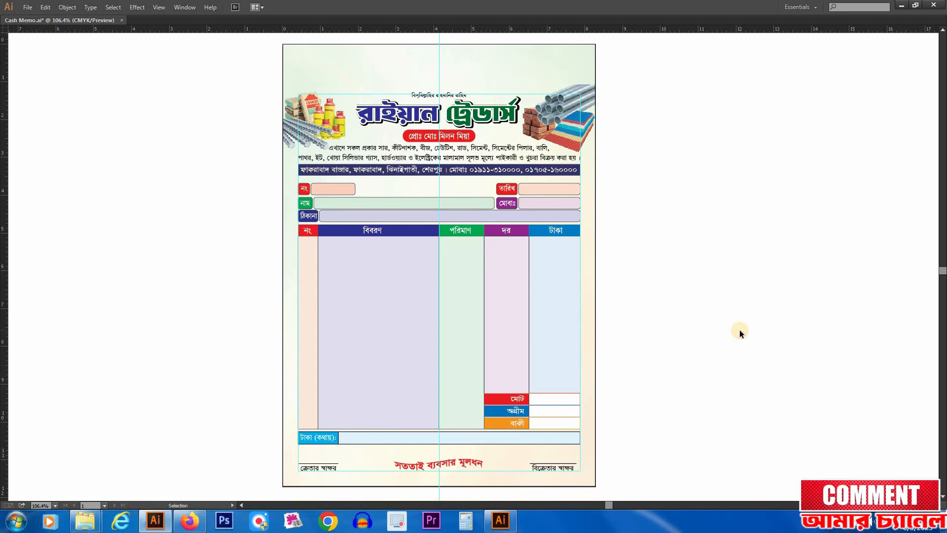
Step: Duplicate the small invocation line into the empty area above the steel pipes and change the copy's text to ক্যাশ মেমো
left_click_drag(222, 84, 739, 238)
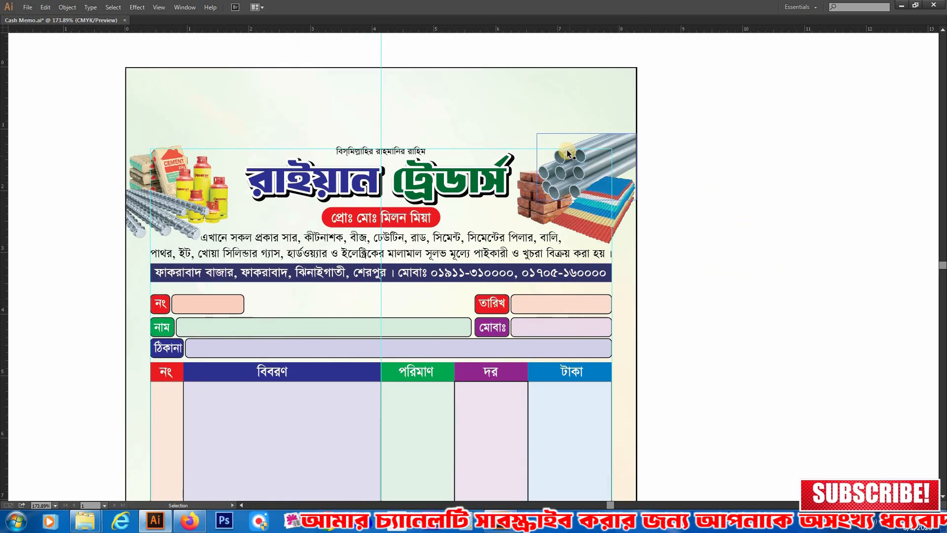
left_click_drag(461, 141, 744, 313)
left_click_drag(539, 228, 657, 243)
left_click(414, 191)
left_click_drag(527, 163, 528, 178)
left_click_drag(525, 139, 535, 171)
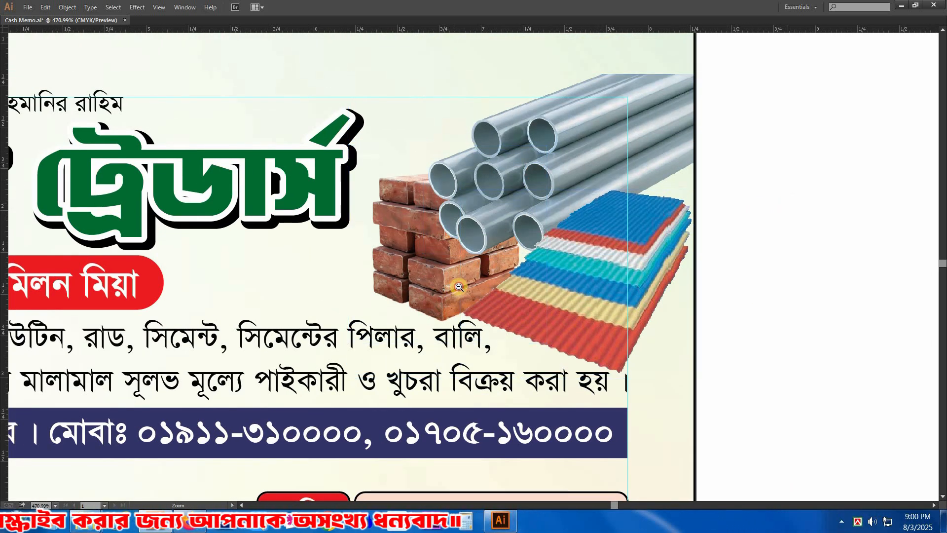
left_click(460, 299, "ctrl+alt")
left_click(461, 299, "ctrl+alt")
left_click_drag(454, 248, 466, 323)
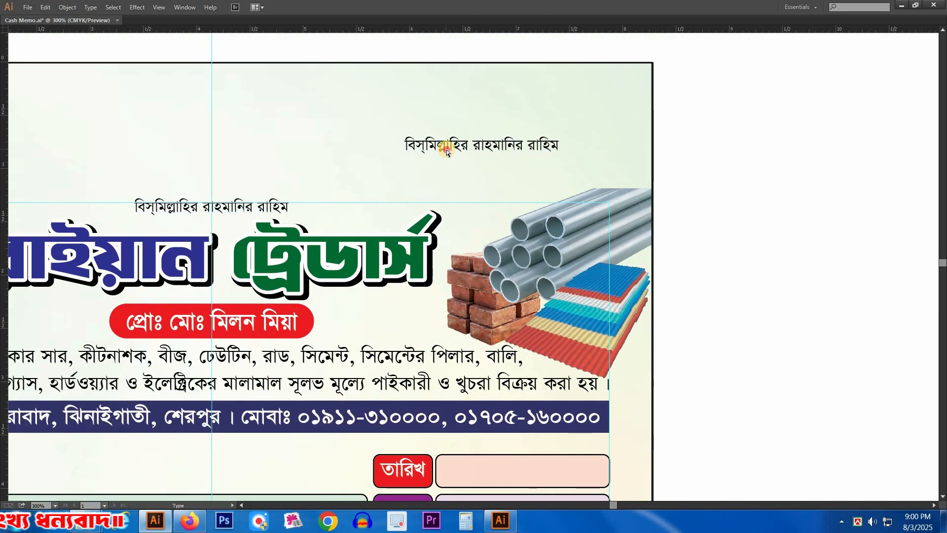
type("ক্যাশ মেমো")
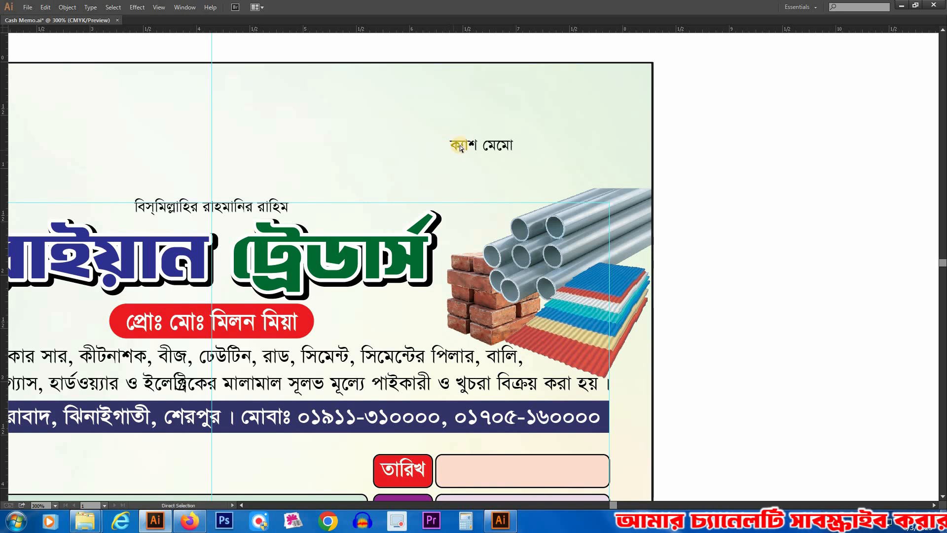
left_click_drag(750, 232, 742, 228)
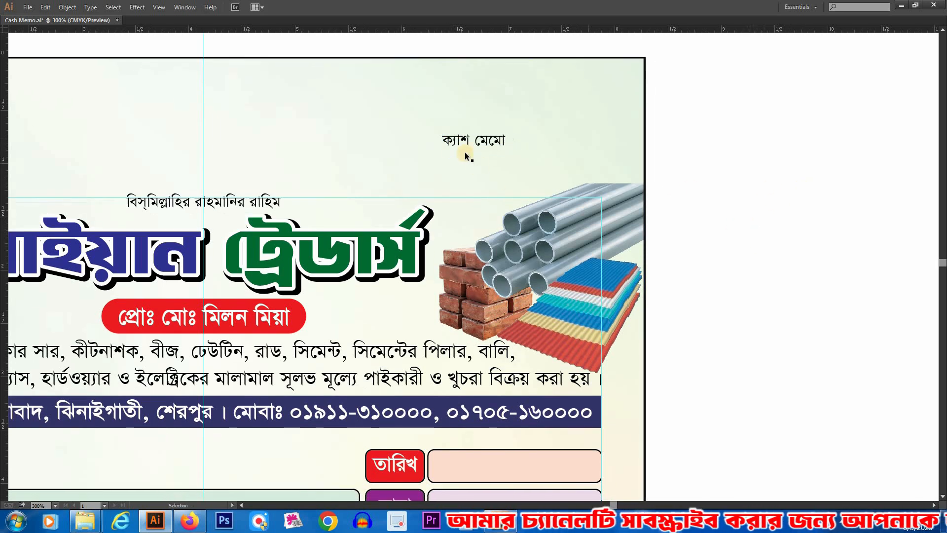
Step: Enlarge the ক্যাশ মেমো text to about 24.7 pt in Bold and place it over the steel pipes
left_click_drag(506, 142, 540, 143)
key("Tab")
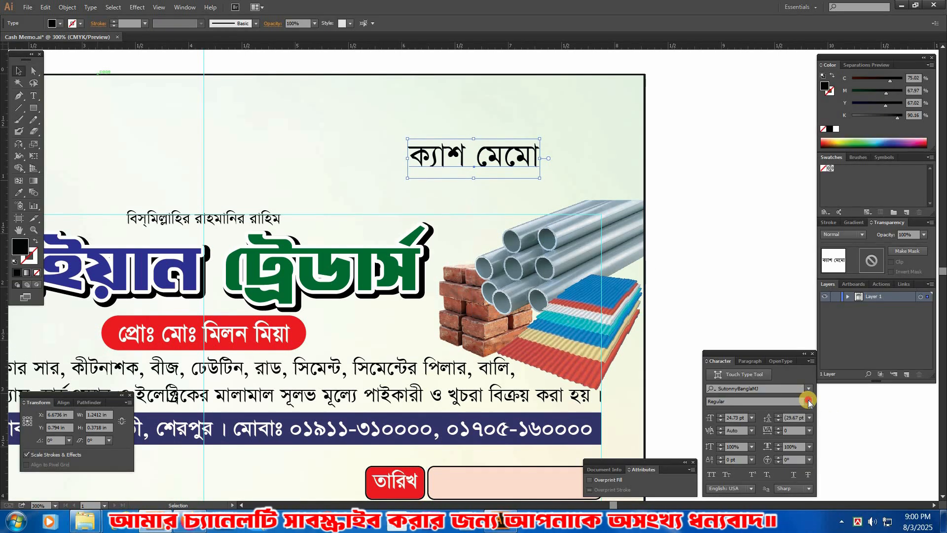
key("Tab")
left_click_drag(504, 145, 574, 225)
Step: Lower the bricks-and-pipes picture slightly and tighten the line spacing of the two-line product description
left_click_drag(573, 300, 573, 305)
left_click(262, 354)
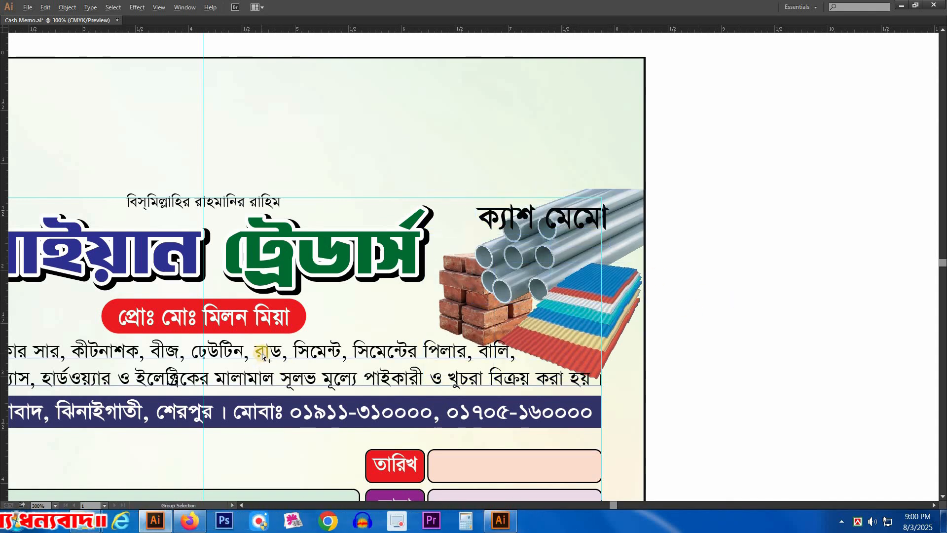
key("alt+Up")
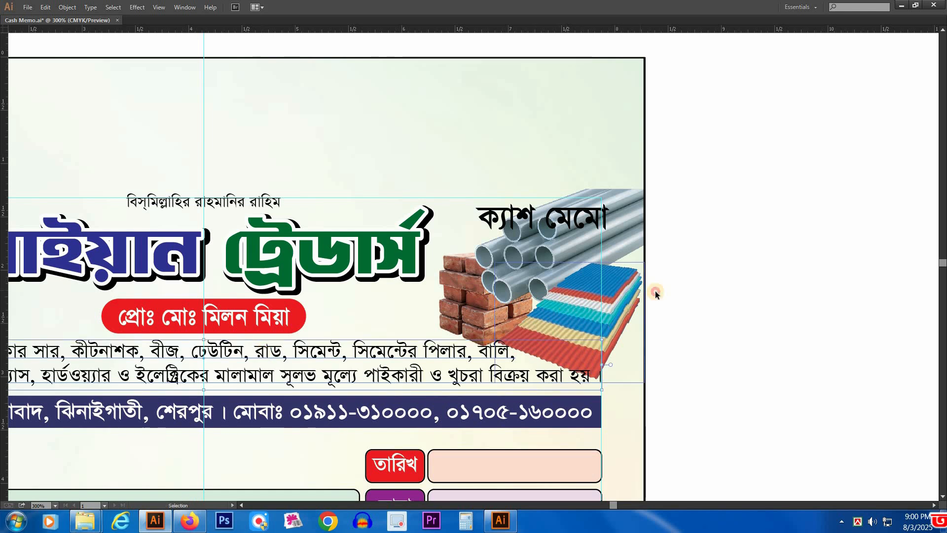
Step: Scale down the bricks-and-pipes picture slightly and nudge the ক্যাশ মেমো text upward
left_click_drag(606, 309, 575, 308)
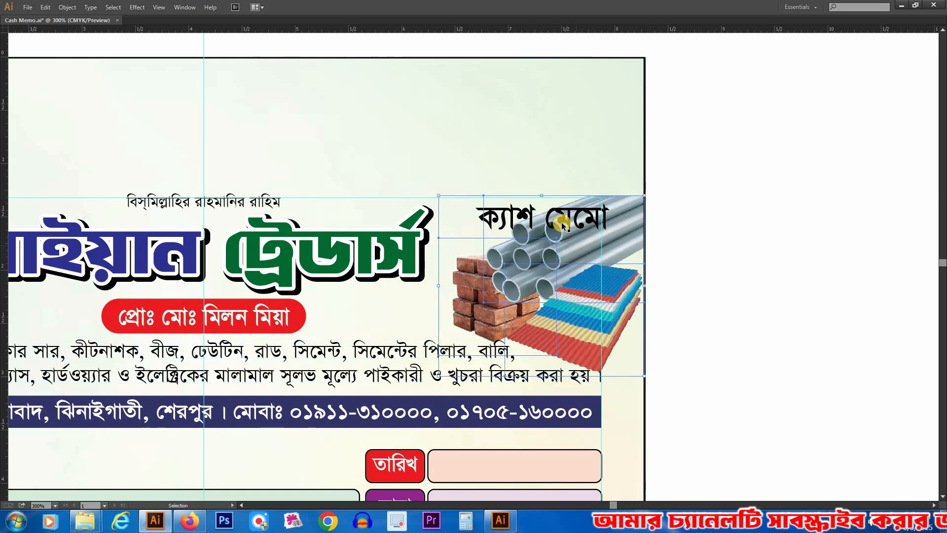
left_click_drag(580, 224, 580, 219)
left_click(782, 283)
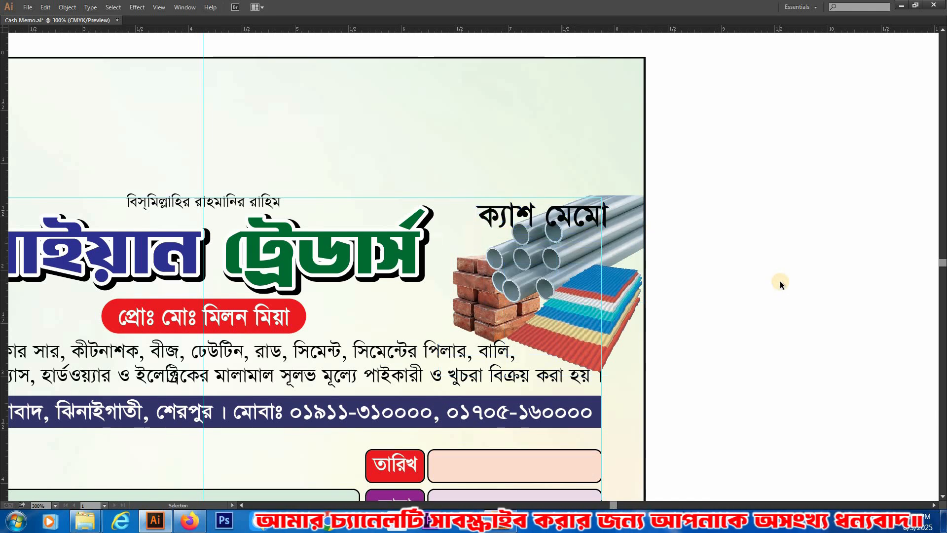
Step: Draw a pill-shaped rounded rectangle about 2.63 by 0.37 in over the ক্যাশ মেমো text, extending past the page's right edge
left_click(487, 300, "alt")
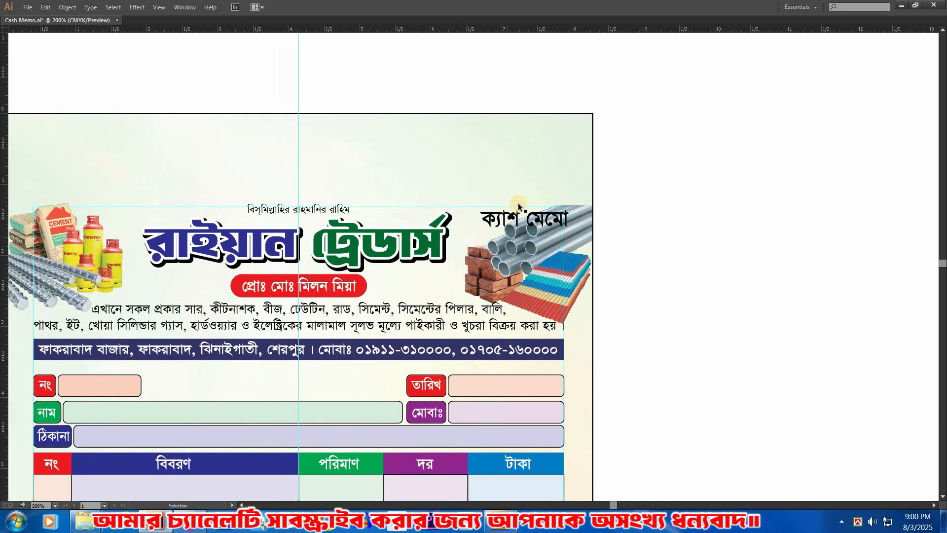
key("Tab")
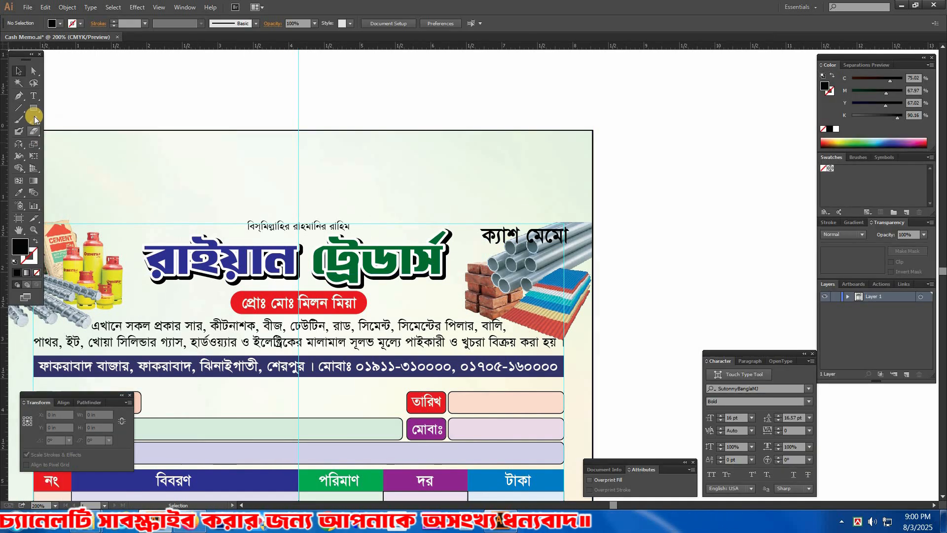
left_click_drag(33, 108, 74, 120)
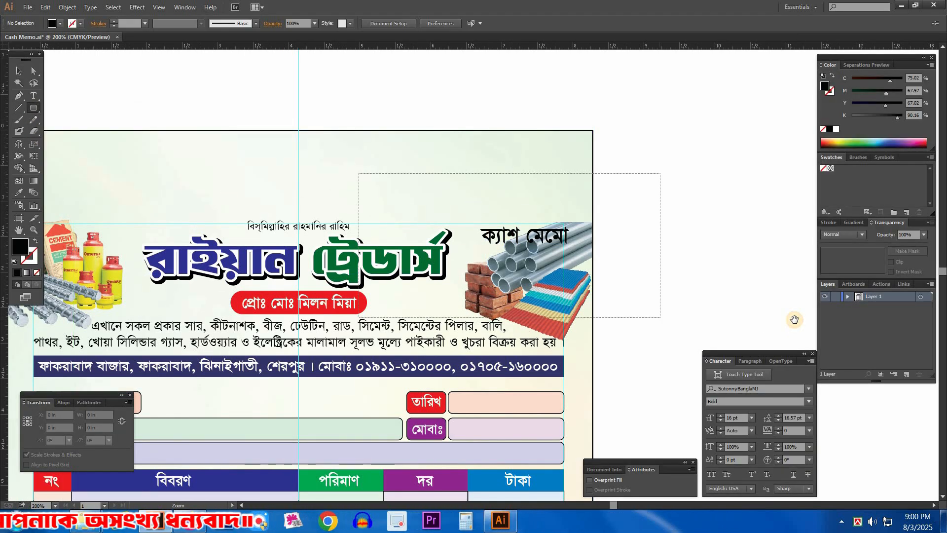
left_click_drag(359, 173, 794, 320)
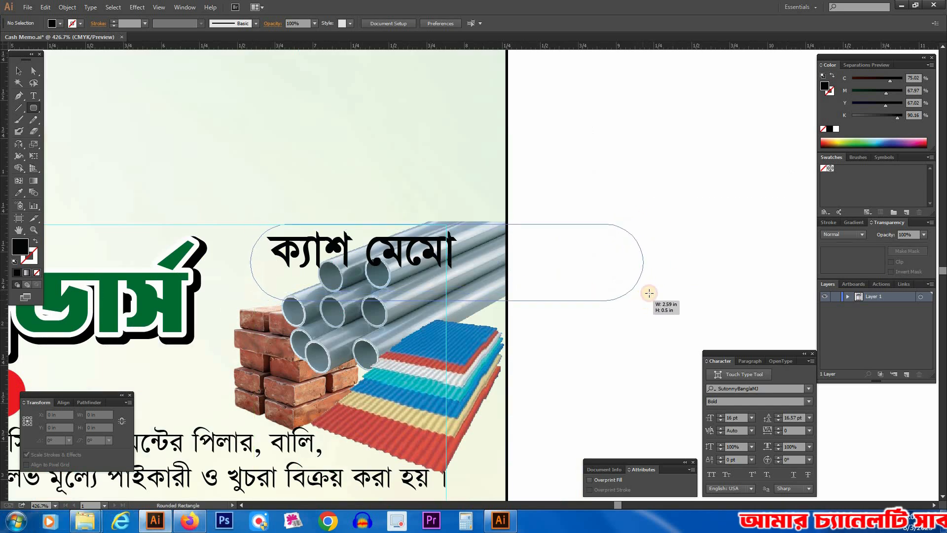
left_click_drag(652, 301, 654, 281)
Step: Fill the rounded rectangle with red, using C 0, M 100, Y 100 and K 0
key("a")
left_click(596, 261)
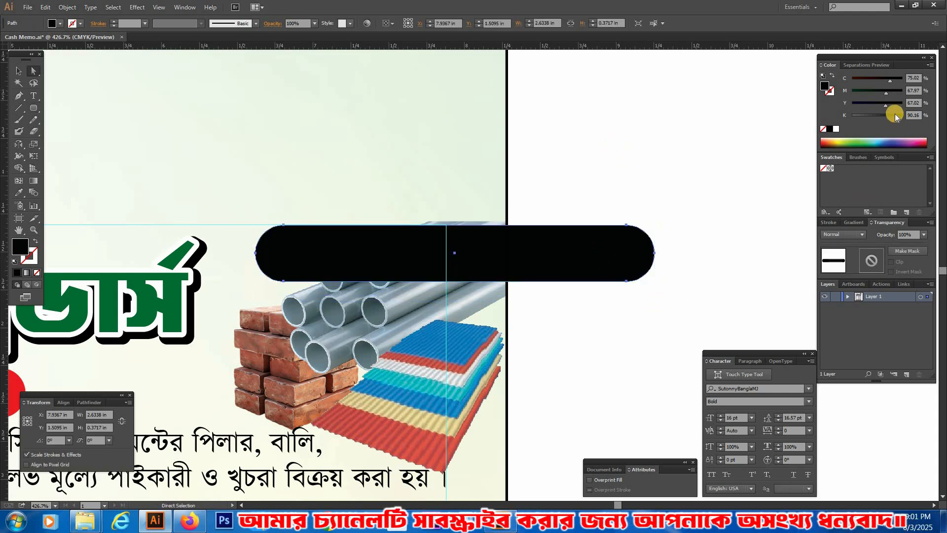
left_click_drag(886, 105, 903, 87)
left_click_drag(762, 98, 826, 139)
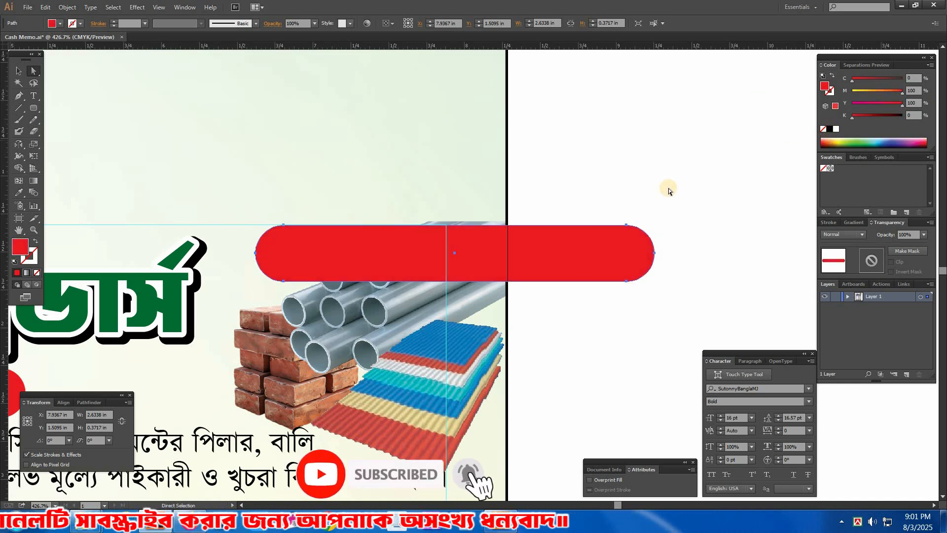
Step: Turn the red shape's rounded right end into a flat, closed end aligned with the page's right edge
left_click_drag(678, 206, 644, 302)
left_click_drag(737, 169, 643, 314)
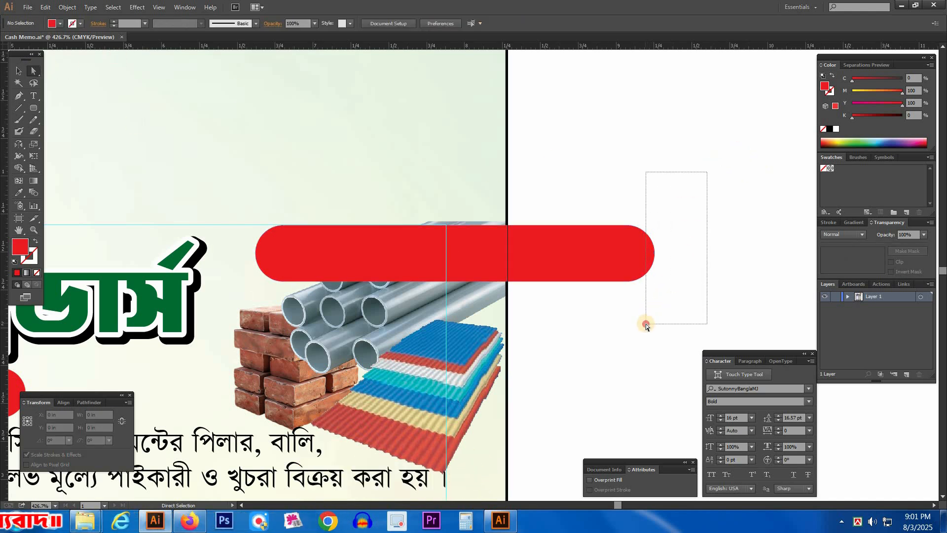
left_click_drag(646, 326, 647, 327)
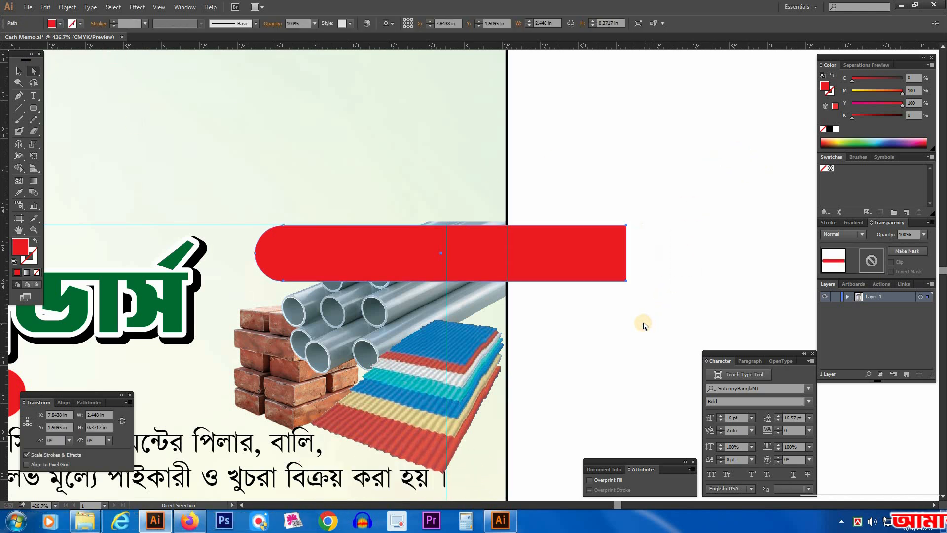
key("ctrl+shift+a")
right_click(608, 251)
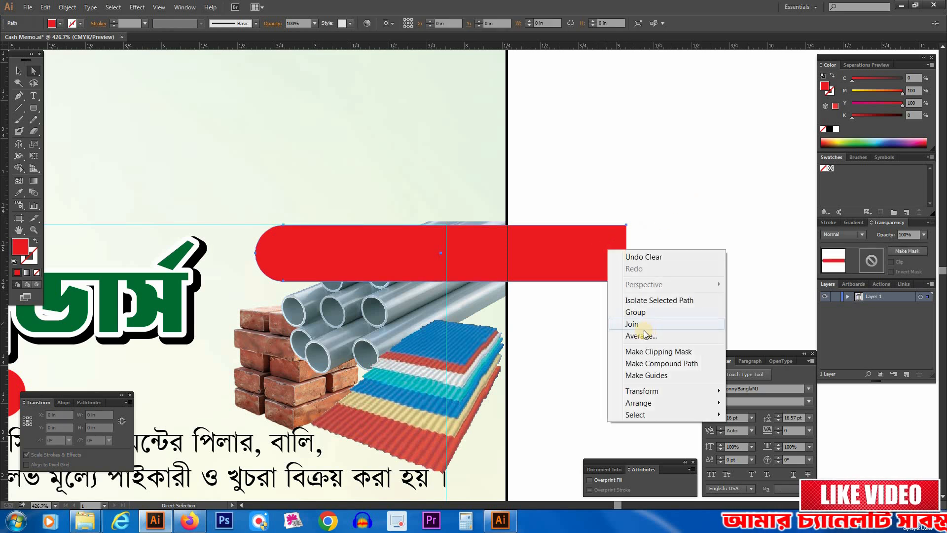
left_click(679, 245)
left_click_drag(518, 241, 508, 241)
Step: Bring the ক্যাশ মেমো text in front of the red banner and fill the text with white
key("v")
left_click(367, 267)
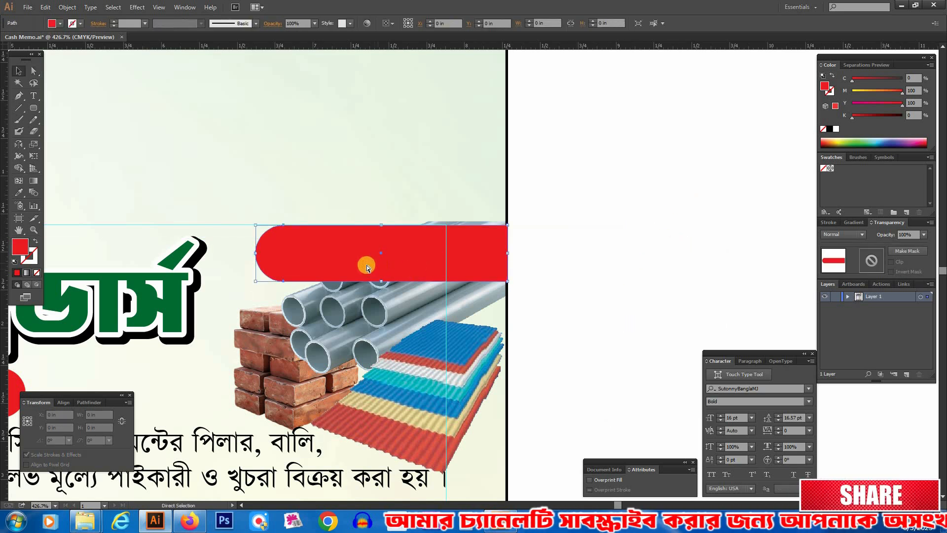
key("ctrl+3")
left_click(363, 250)
right_click(363, 258)
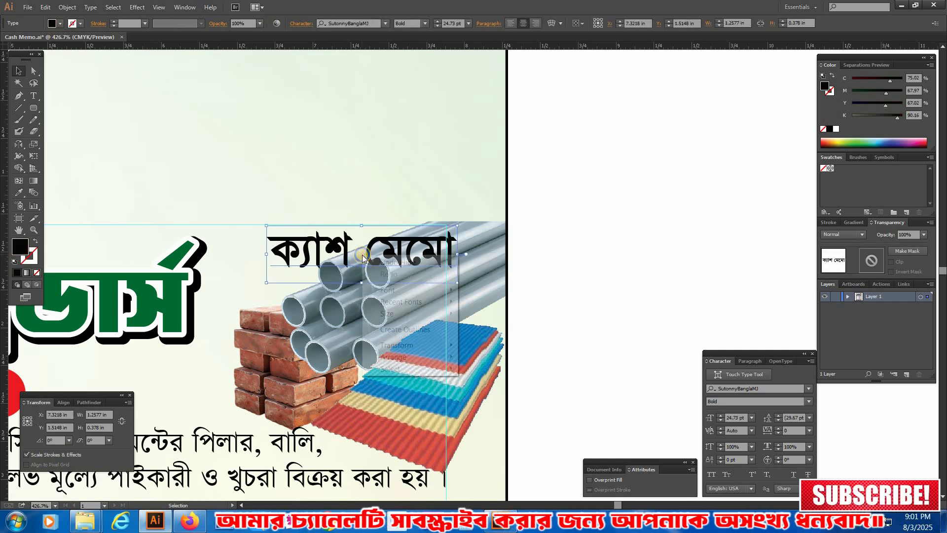
mouse_move(398, 357)
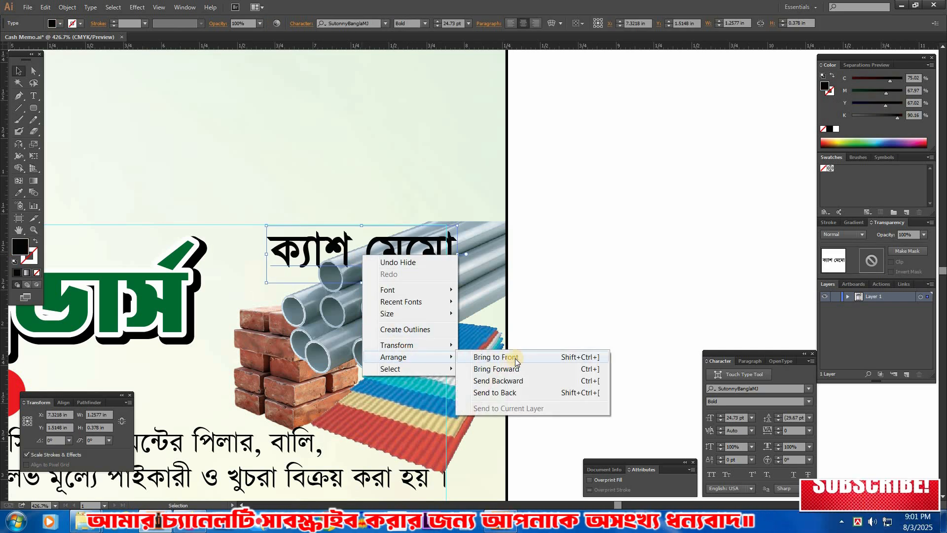
left_click(640, 255)
key("ctrl+alt+3")
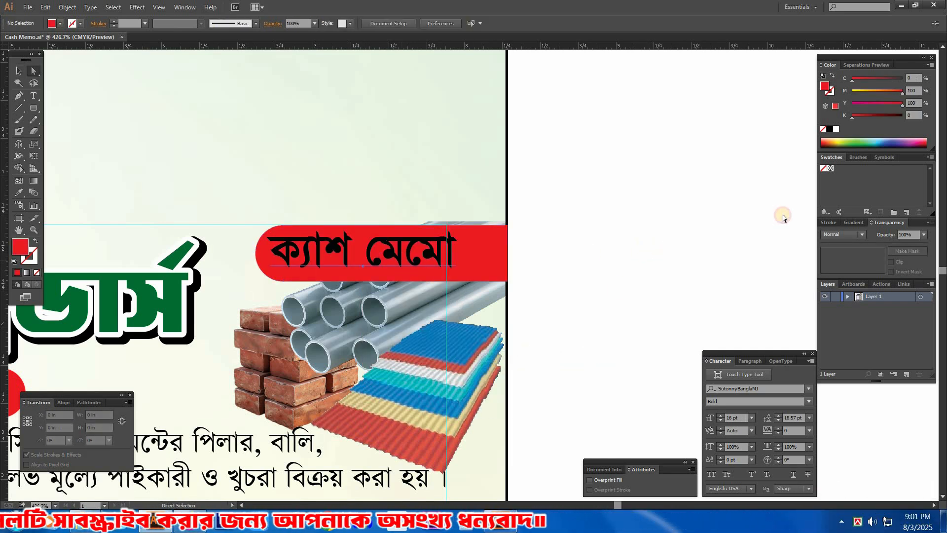
left_click(602, 200)
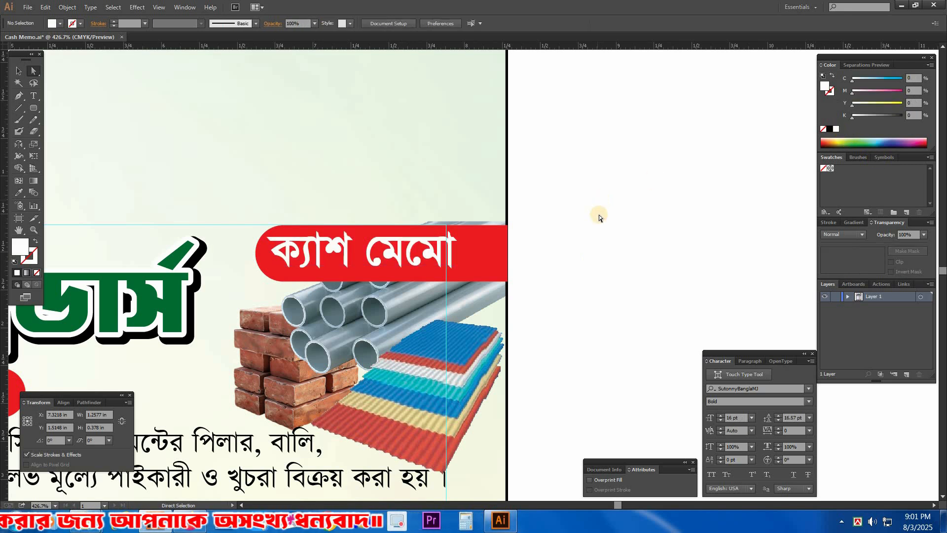
Step: Enlarge the ক্যাশ মেমো text to better fill the red banner and extend the banner's rounded left end around it
key("Tab")
left_click_drag(154, 190, 573, 338)
left_click_drag(511, 217, 511, 227)
left_click_drag(470, 155, 471, 140)
left_click_drag(469, 282, 469, 293)
left_click_drag(680, 216, 696, 218)
left_click(886, 215)
left_click_drag(890, 214, 740, 202)
key("v")
left_click(478, 195)
left_click_drag(495, 205, 535, 212)
key("a")
left_click_drag(587, 175, 738, 190)
left_click(739, 189)
Step: Reduce the steel pipes picture to about 0.98 in high, lowering its top edge to the horizontal guide behind the banner
key("v")
left_click(441, 311)
left_click_drag(386, 123, 387, 131)
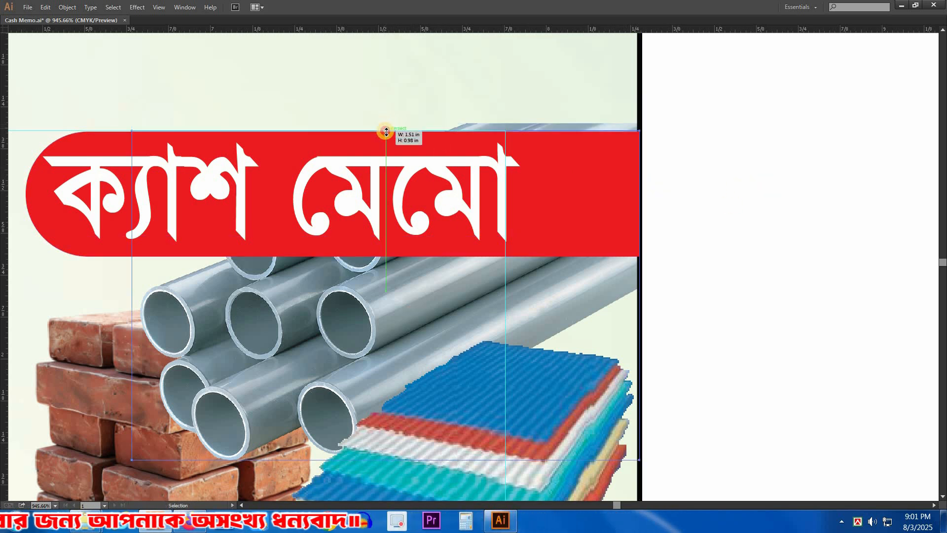
left_click(790, 236)
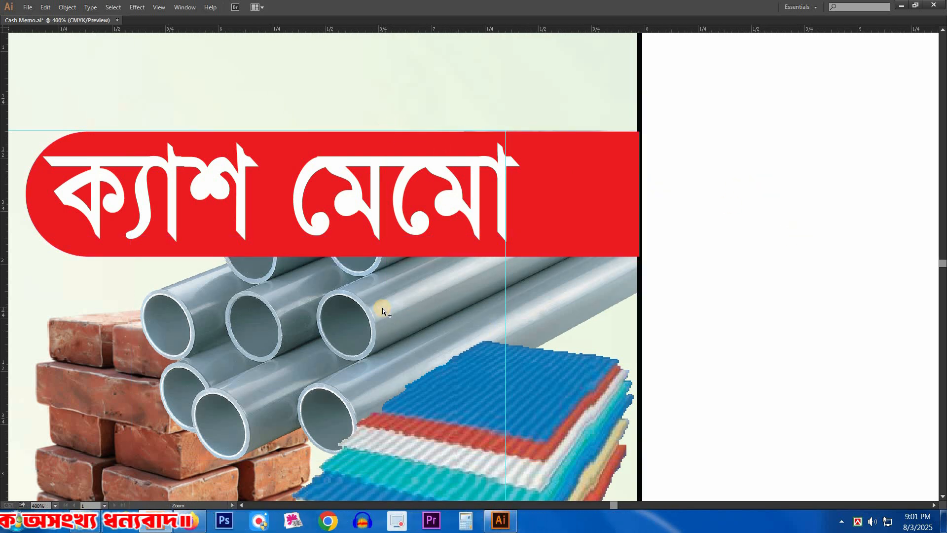
left_click(383, 308, "ctrl+alt")
left_click(383, 309, "ctrl+alt")
left_click(383, 310, "ctrl+alt")
left_click_drag(566, 338, 509, 324)
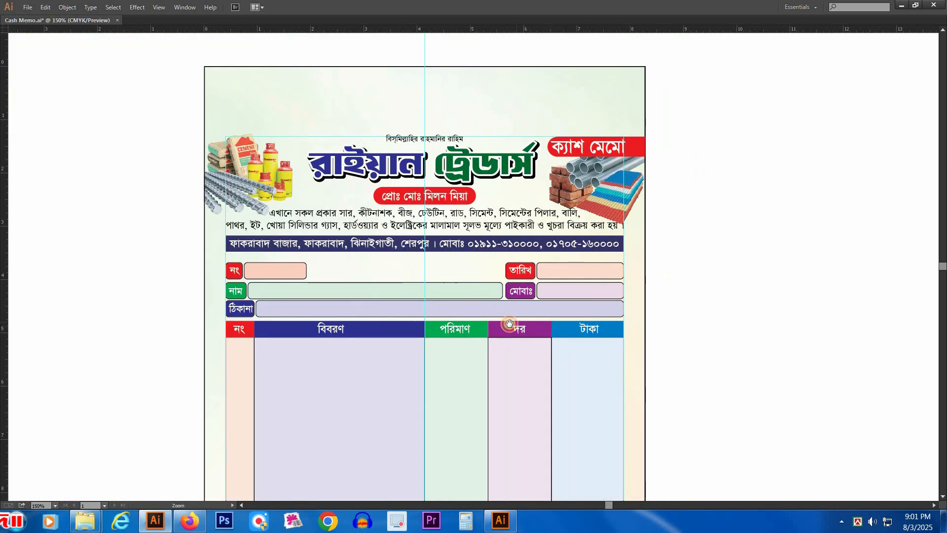
Step: Clear all guides from the cash memo document
left_click(516, 323, "ctrl+alt")
left_click_drag(666, 328, 671, 259)
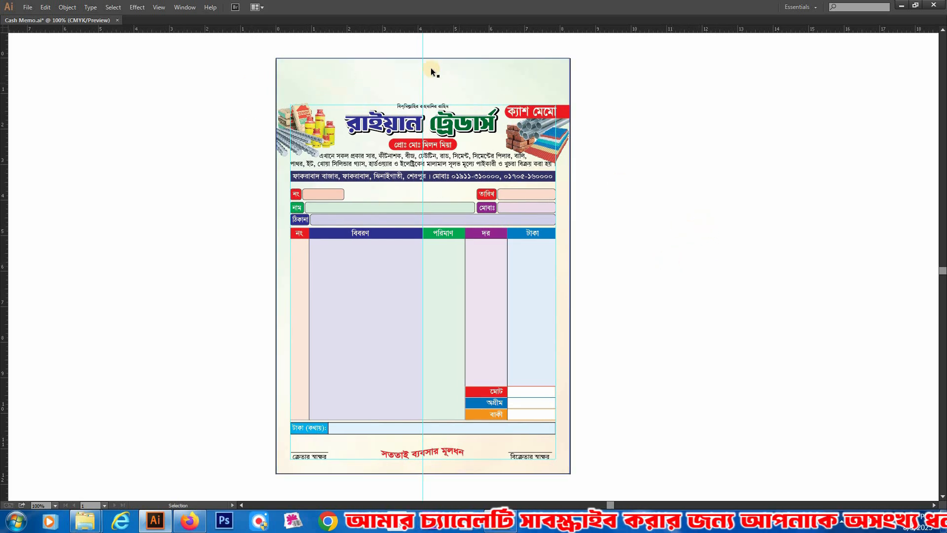
left_click(159, 8)
left_click(145, 31)
left_click(158, 8)
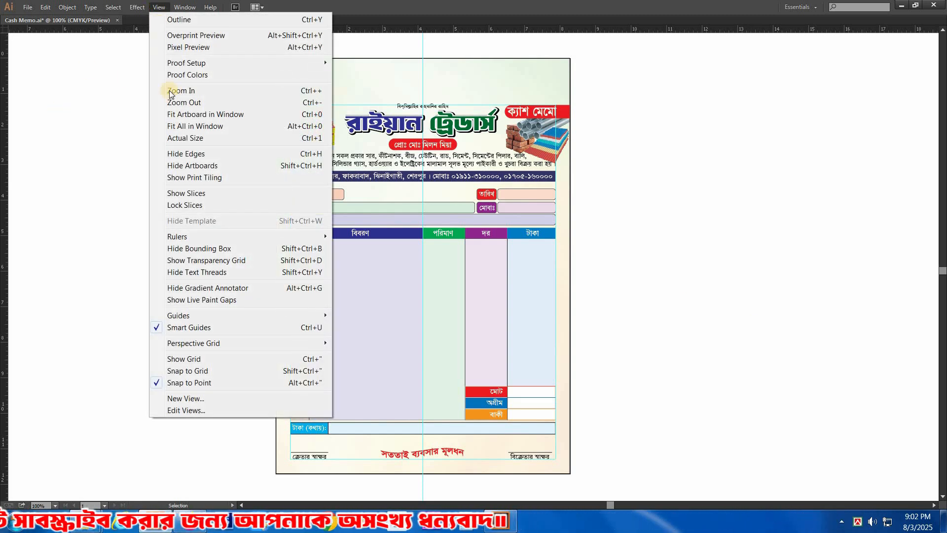
mouse_move(192, 318)
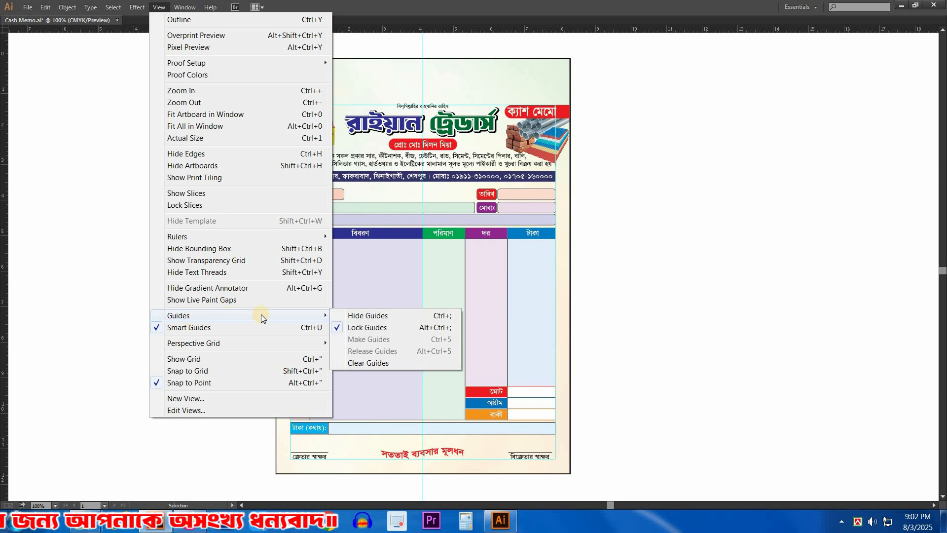
left_click(374, 363)
Step: Select all of the cash memo artwork, including the background, and group it
key("h")
key("v")
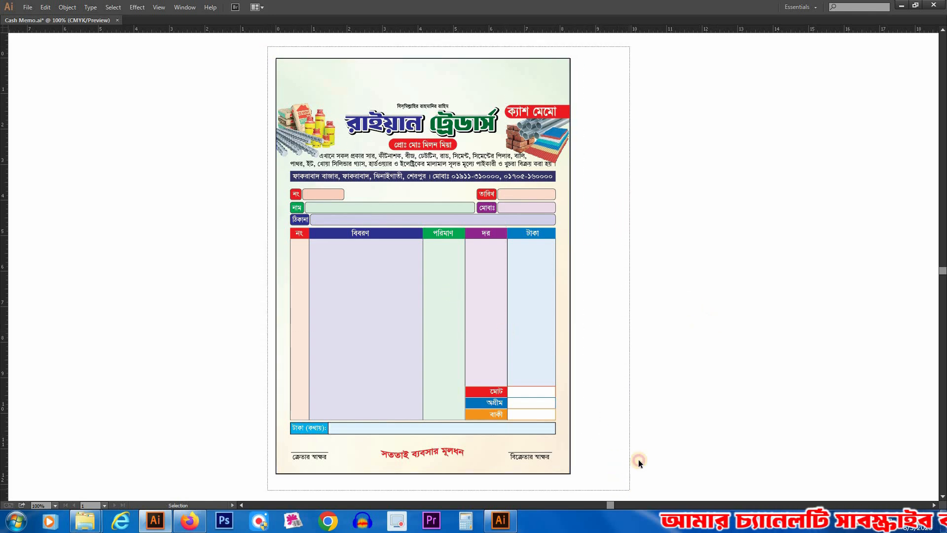
left_click(484, 211)
right_click(473, 198)
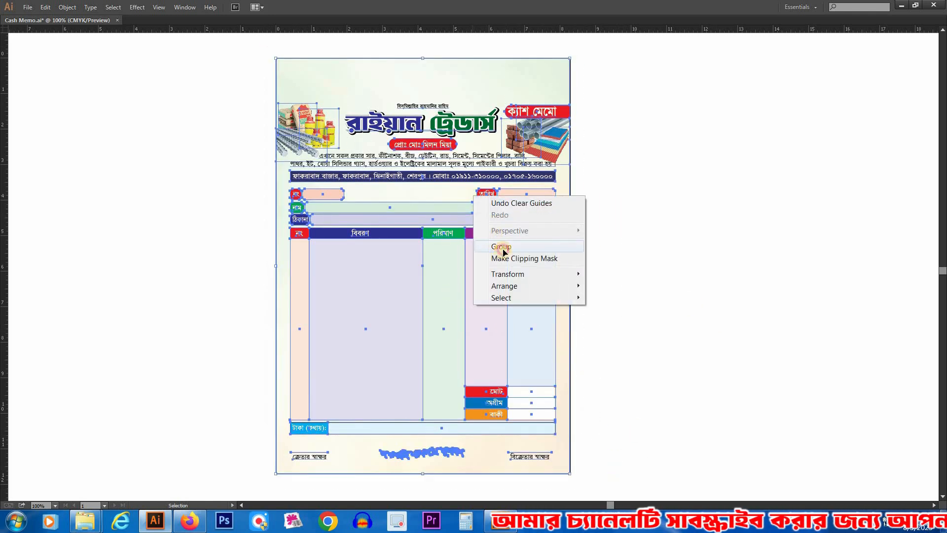
left_click(501, 247)
Step: Shift the grouped memo artwork slightly off the artboard and fit the artboard to the selected artwork
left_click_drag(313, 253, 431, 308)
key("ctrl+z")
left_click(719, 340)
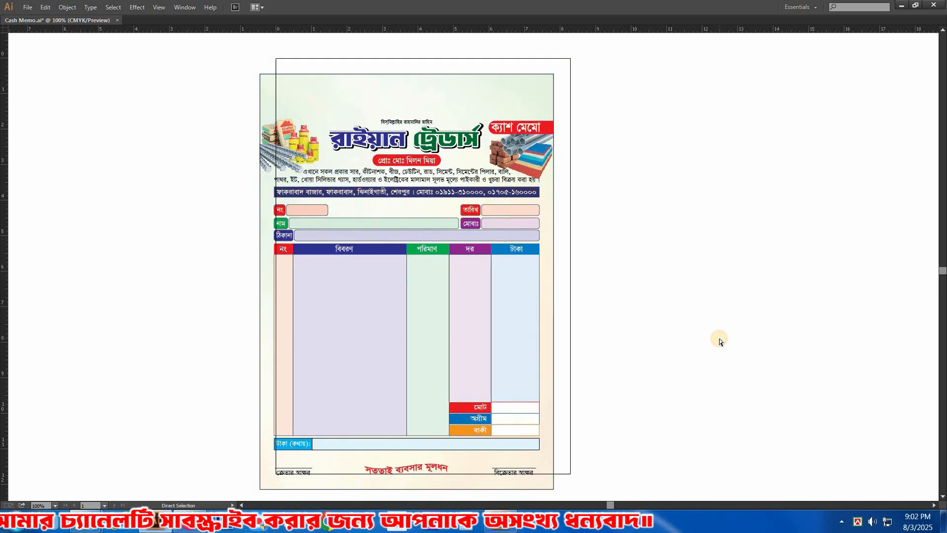
key("ctrl+shift+z")
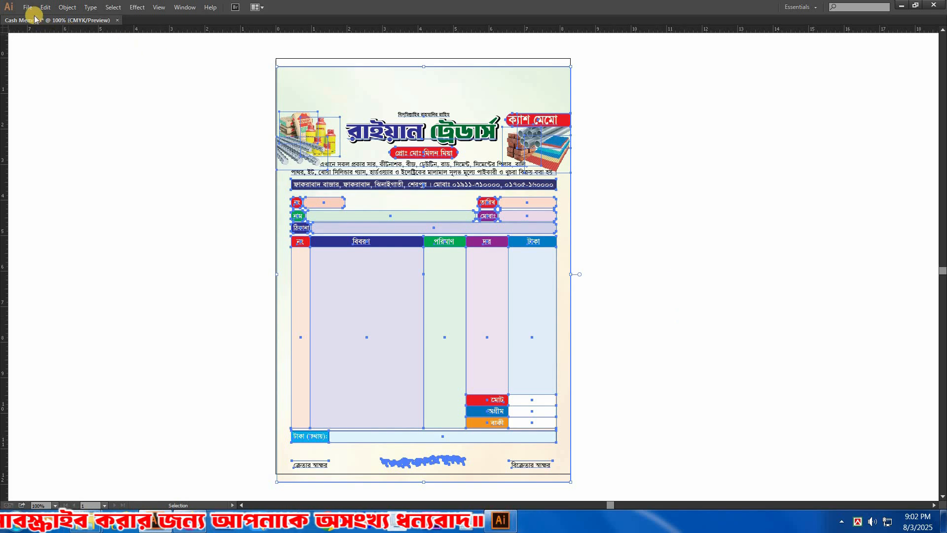
left_click(67, 7)
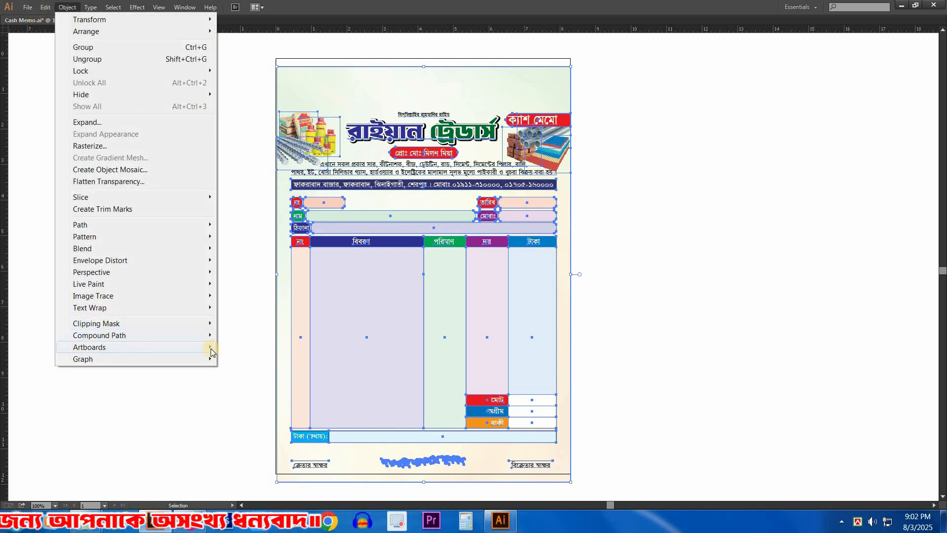
mouse_move(212, 352)
left_click(186, 312)
key("space")
left_click_drag(617, 323, 645, 316)
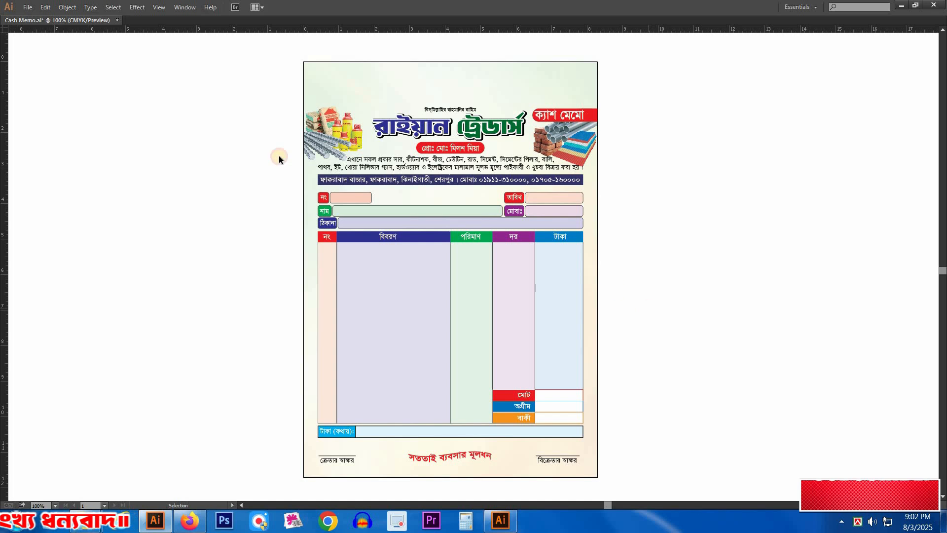
Step: Examine the memo's header up close, including the pictures, shop title, proprietor label and product description lines
left_click_drag(742, 305, 741, 305)
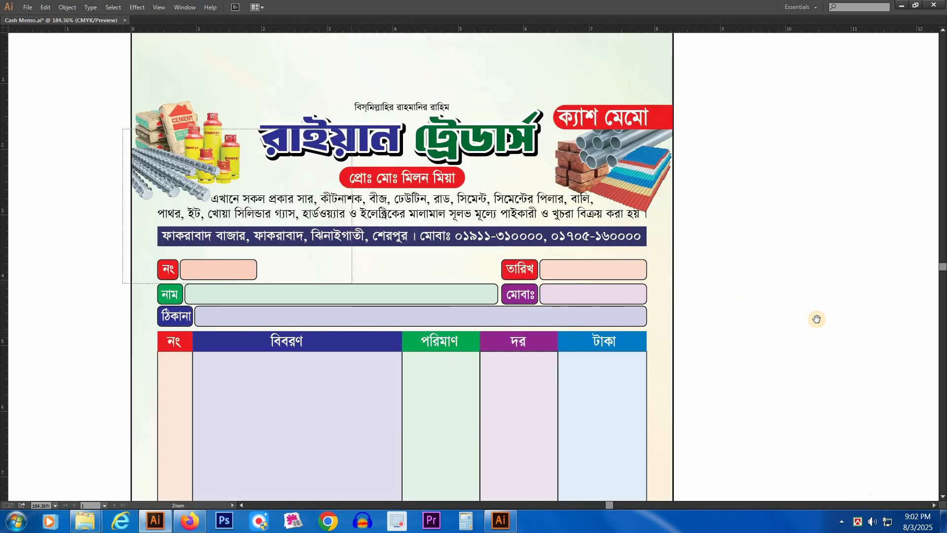
left_click_drag(122, 130, 779, 310)
key("v")
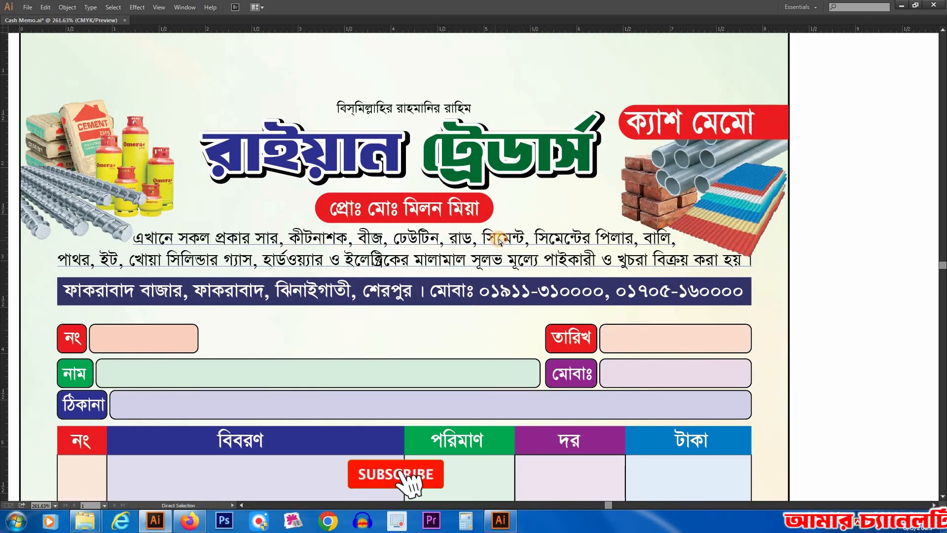
left_click(420, 235)
left_click_drag(207, 193, 579, 306)
left_click_drag(504, 212, 503, 216)
key("ctrl+alt+space")
left_click(522, 293, "ctrl+alt")
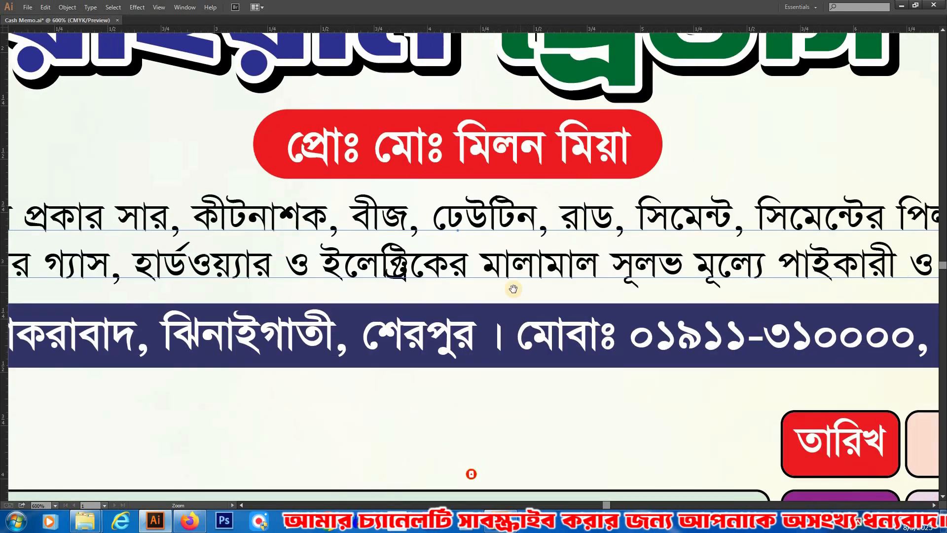
left_click(519, 292, "ctrl+alt")
left_click_drag(529, 245, 404, 230)
Step: Review the complete cash memo layout from the header down to the signature lines
key("ctrl+minus")
key("ctrl+minus")
key("ctrl+minus")
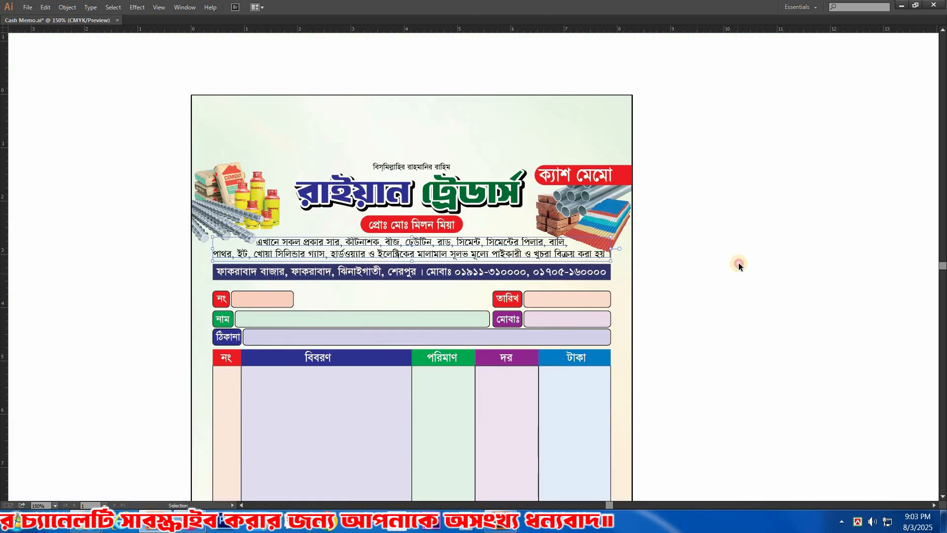
left_click_drag(494, 338, 499, 309)
left_click(482, 328, "ctrl+alt")
left_click_drag(641, 307, 694, 290)
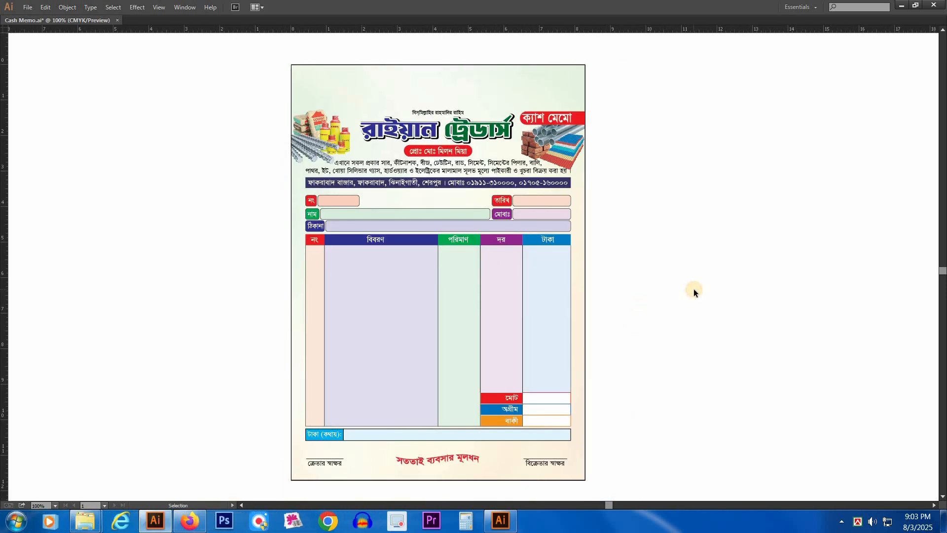
left_click_drag(672, 281, 683, 275)
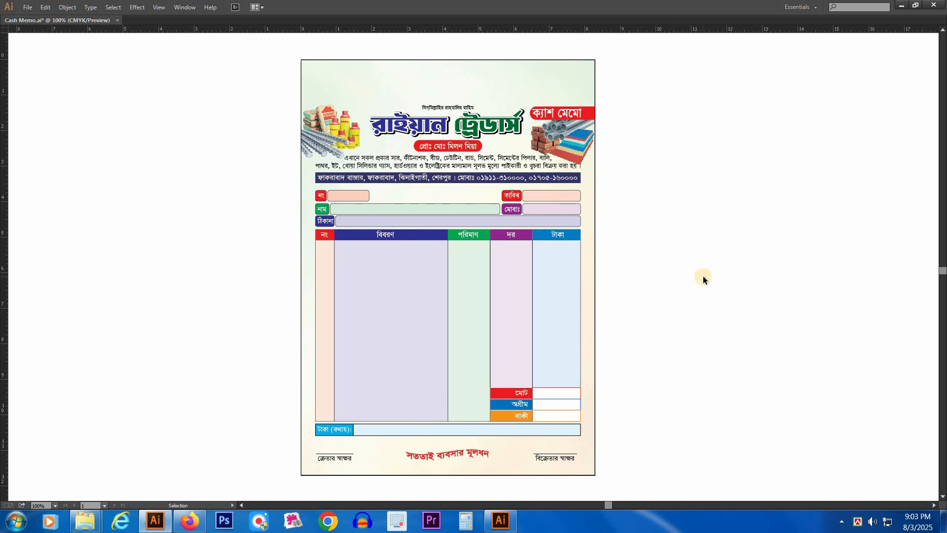